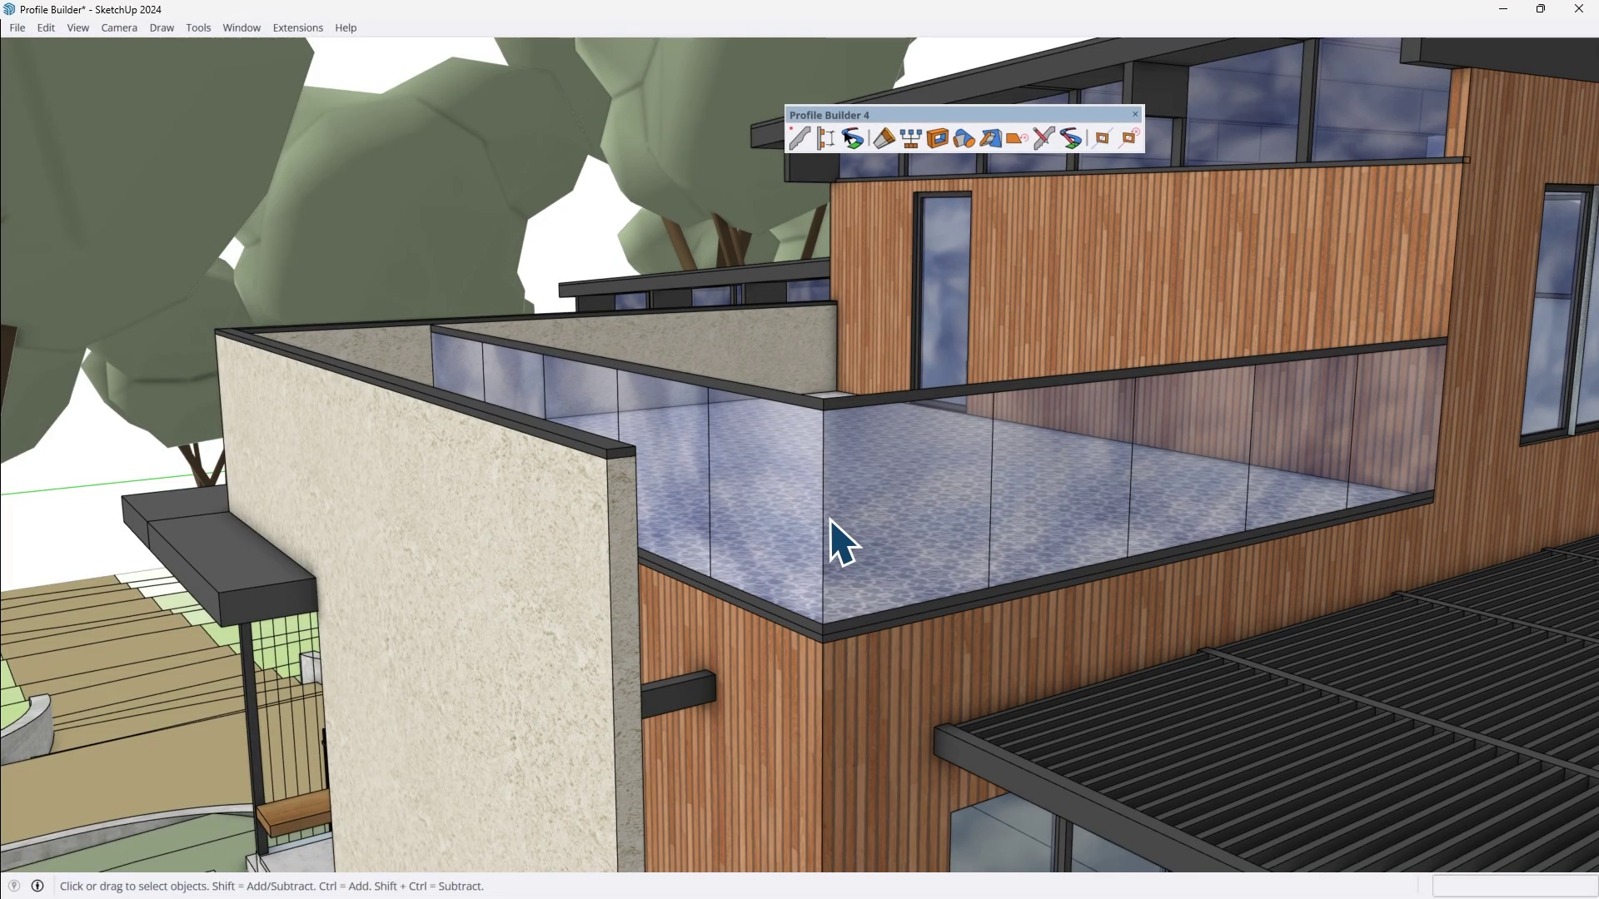
- Delete the glass panel railing around the upper terrace
click(833, 539)
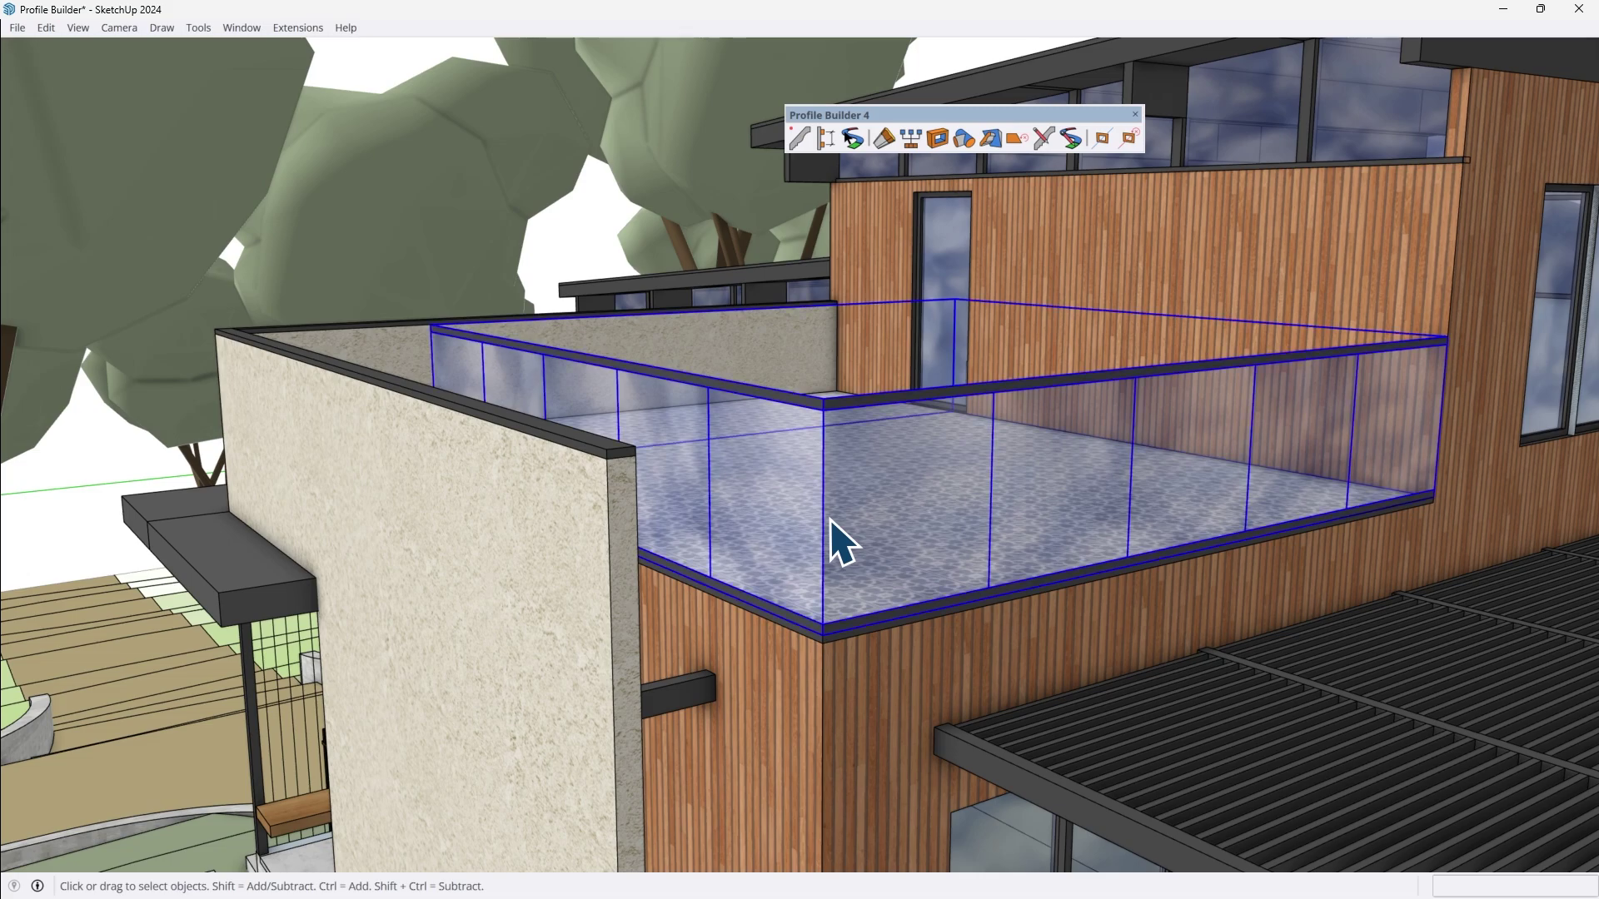
key(Delete)
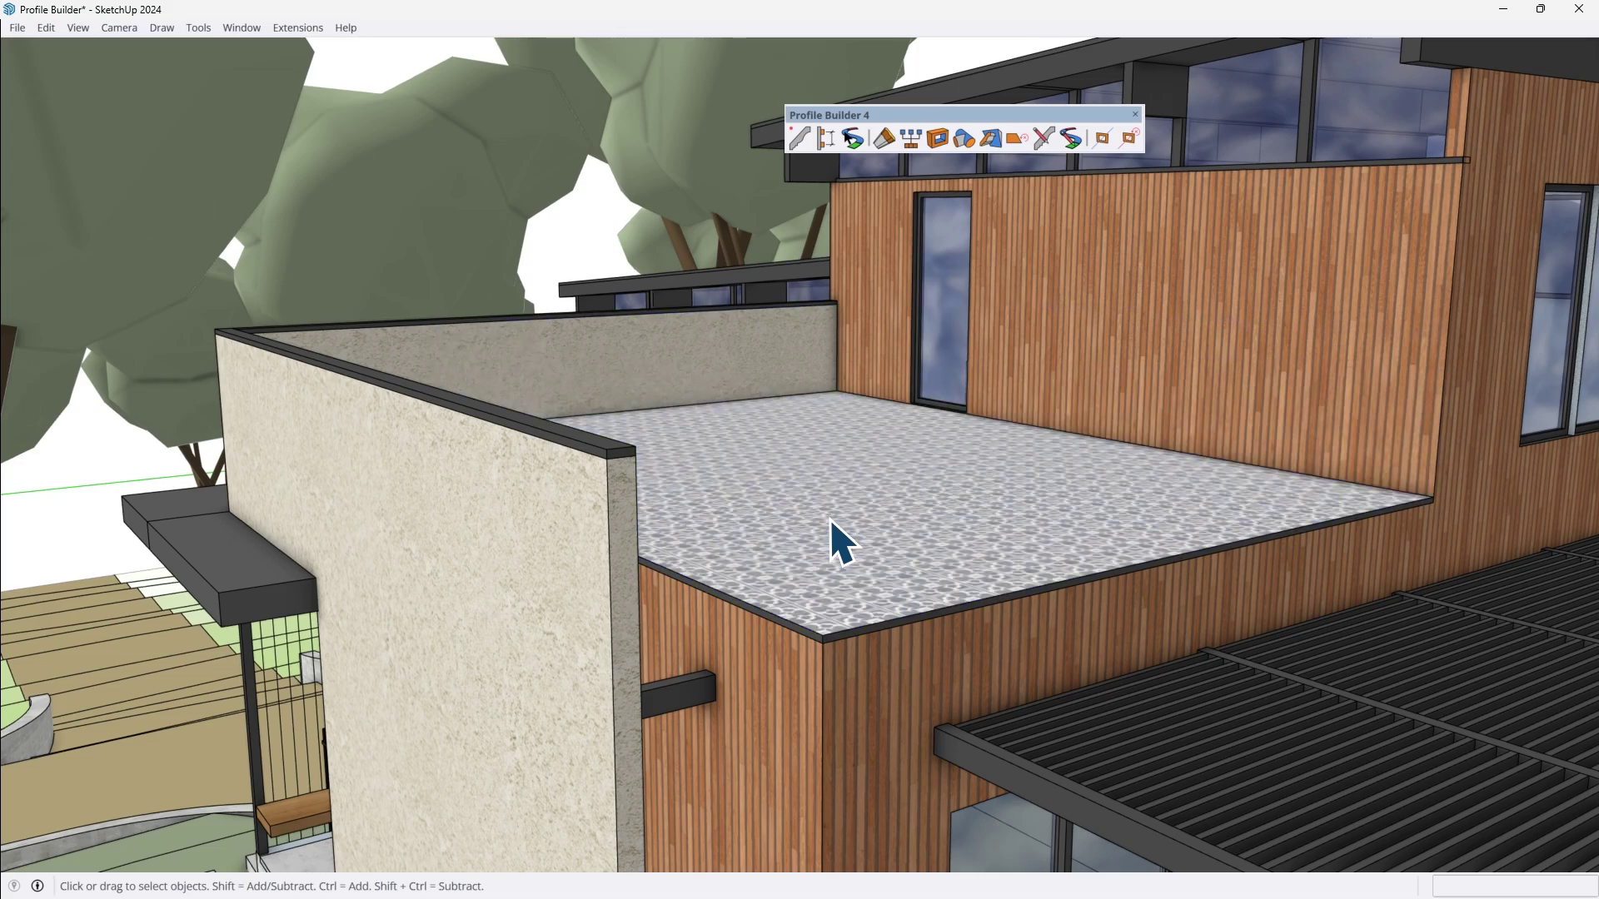
- Go to the stair railing scene, open its nested groups down to the uppermost post, and select that post for copying
key(Page_Down)
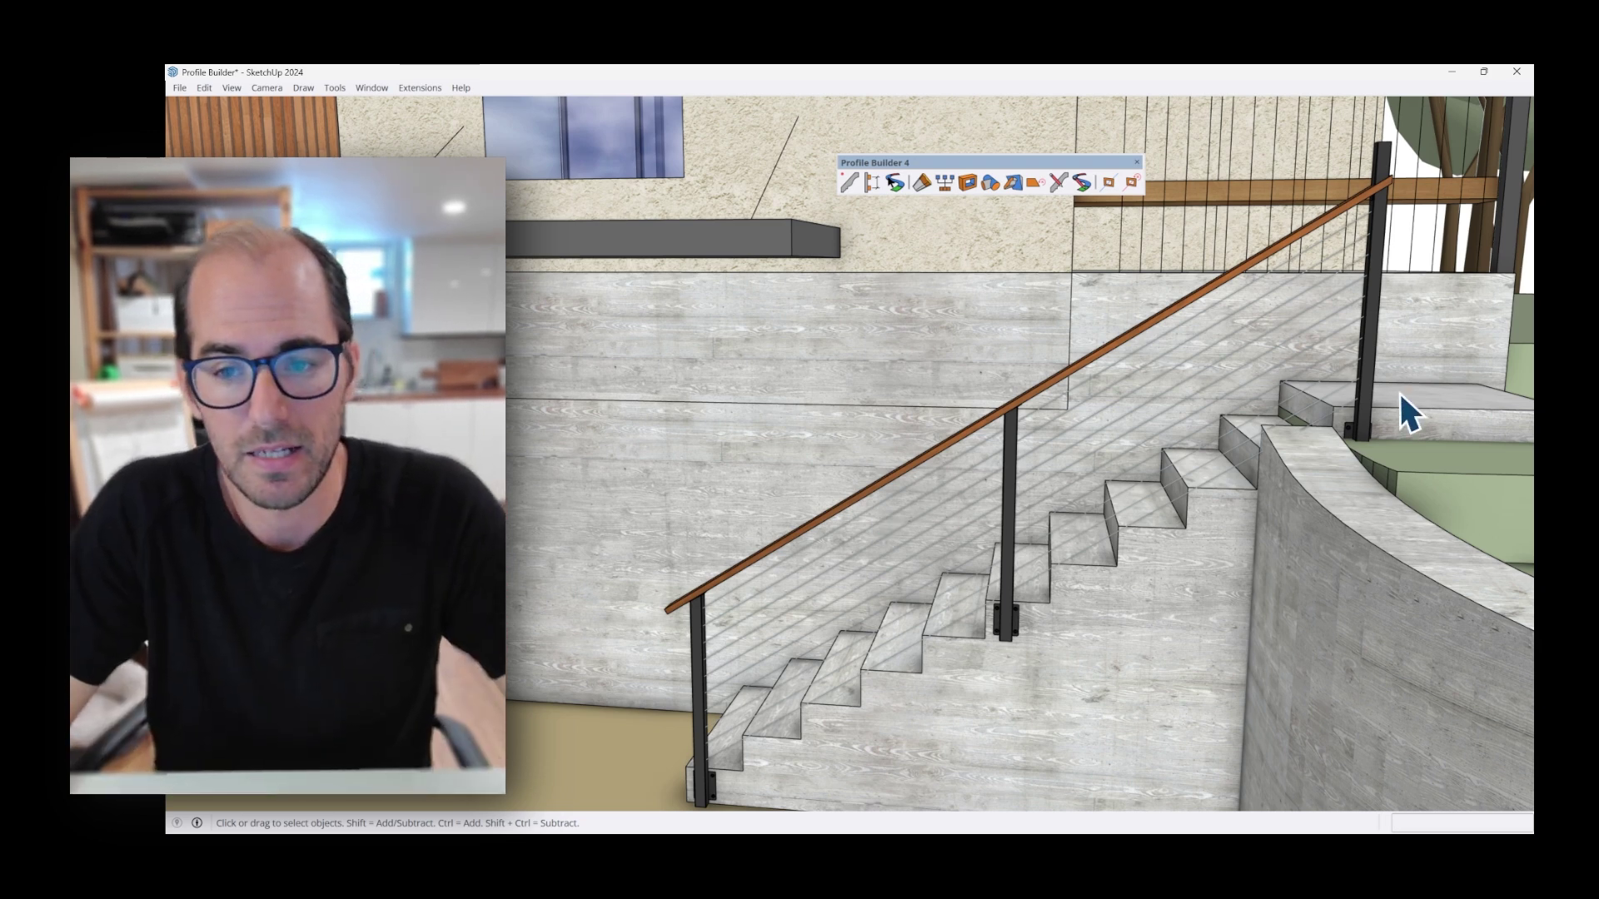
click(1376, 321)
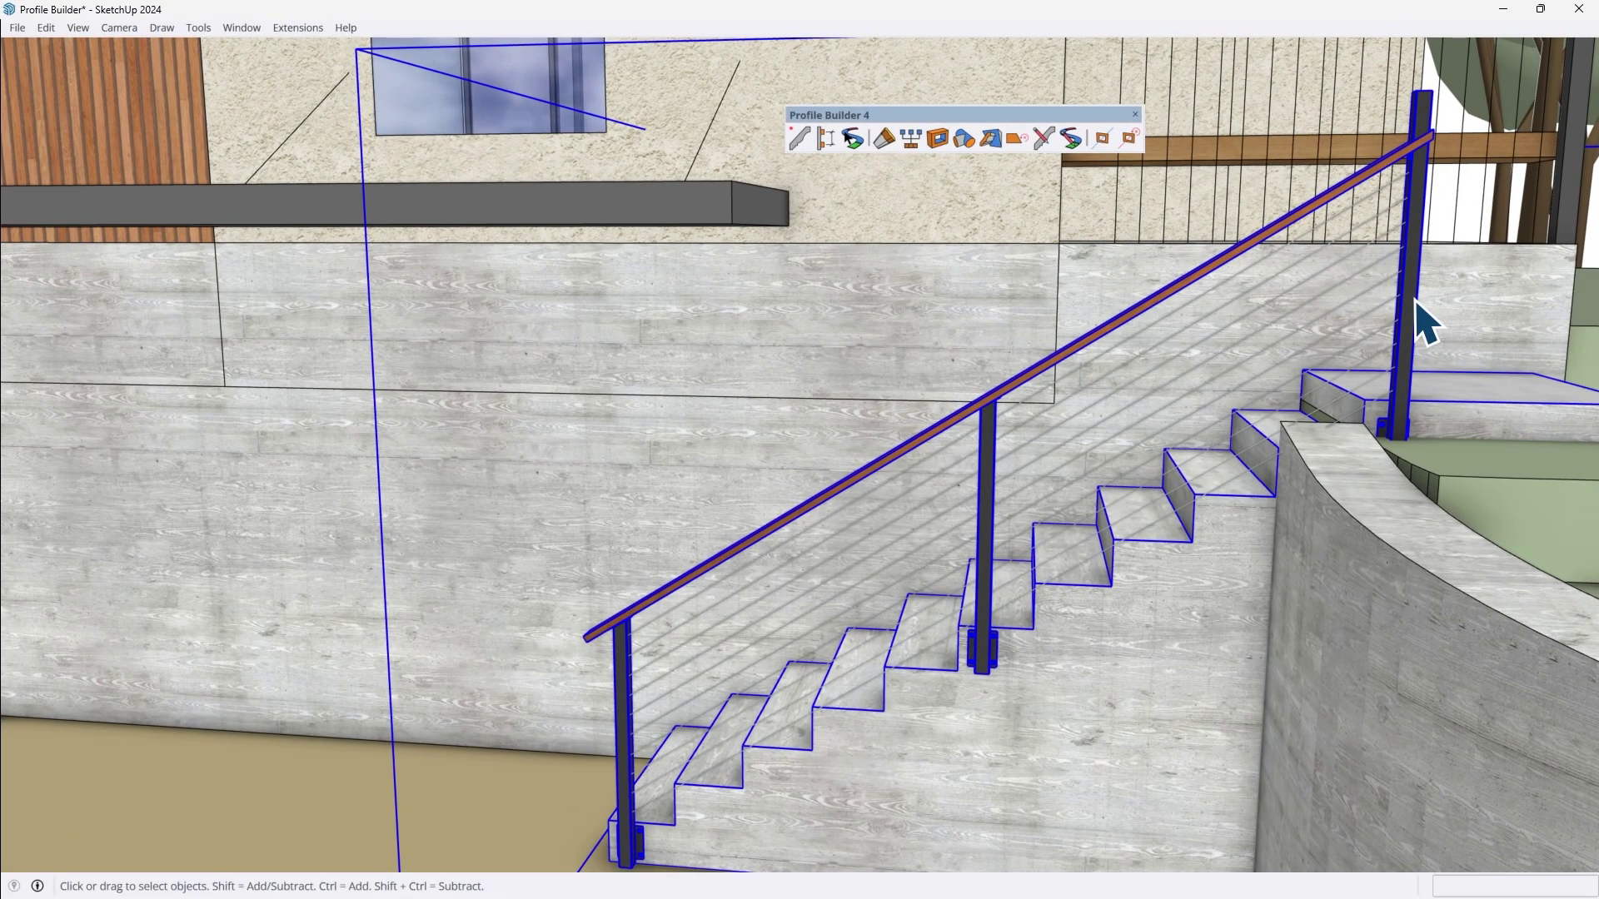
double_click(1415, 300)
click(1417, 280)
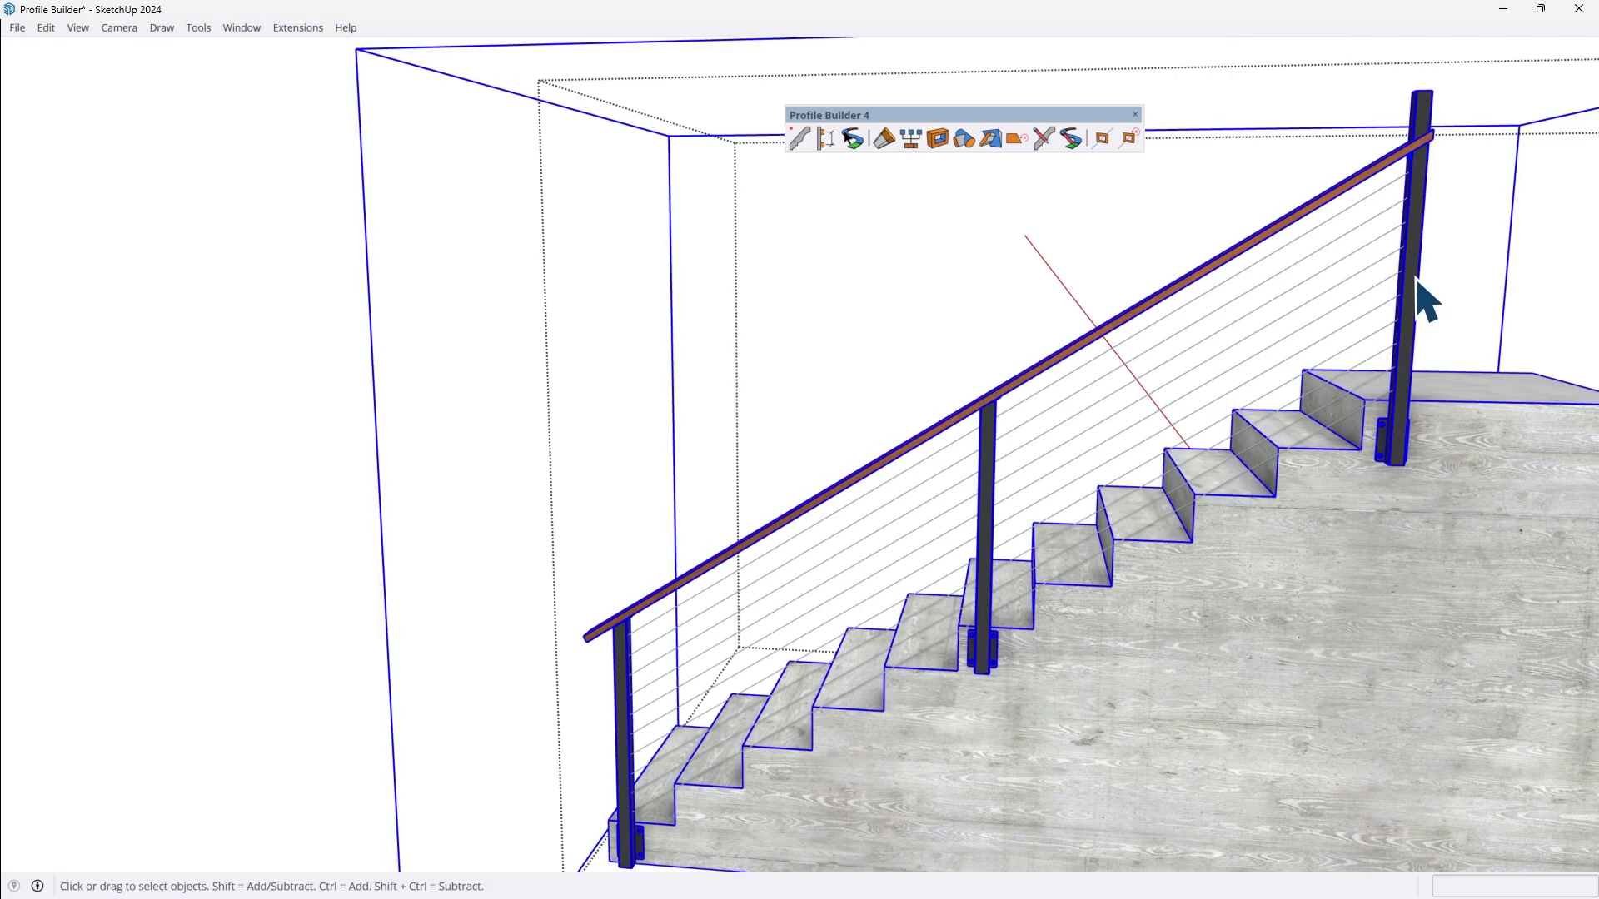
double_click(1416, 280)
click(1425, 247)
double_click(1425, 242)
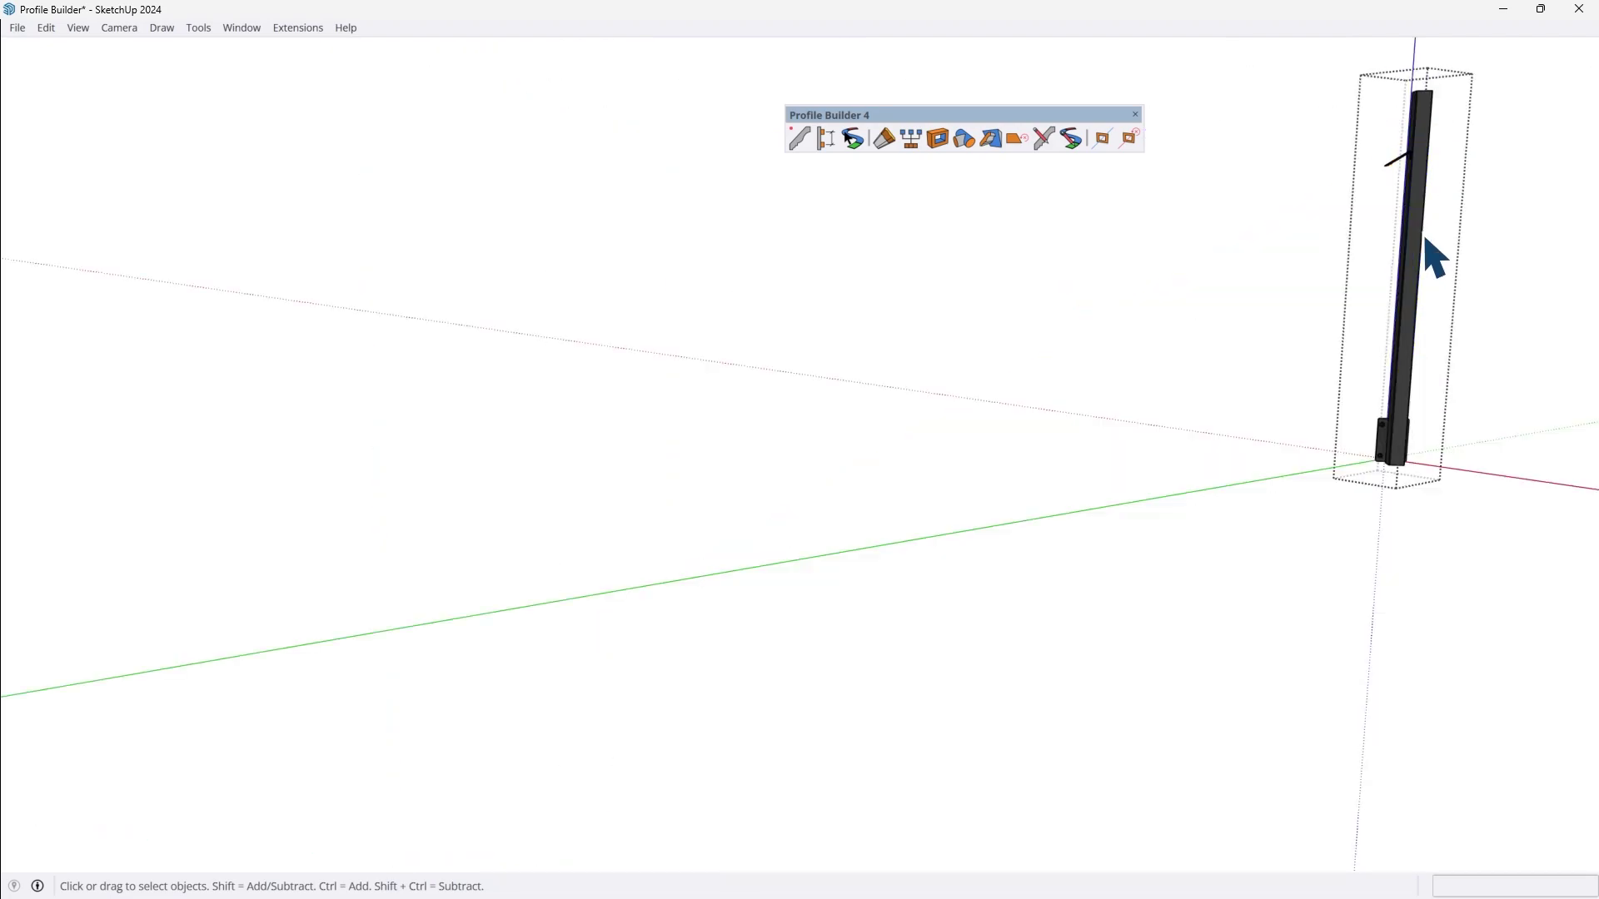
click(1429, 201)
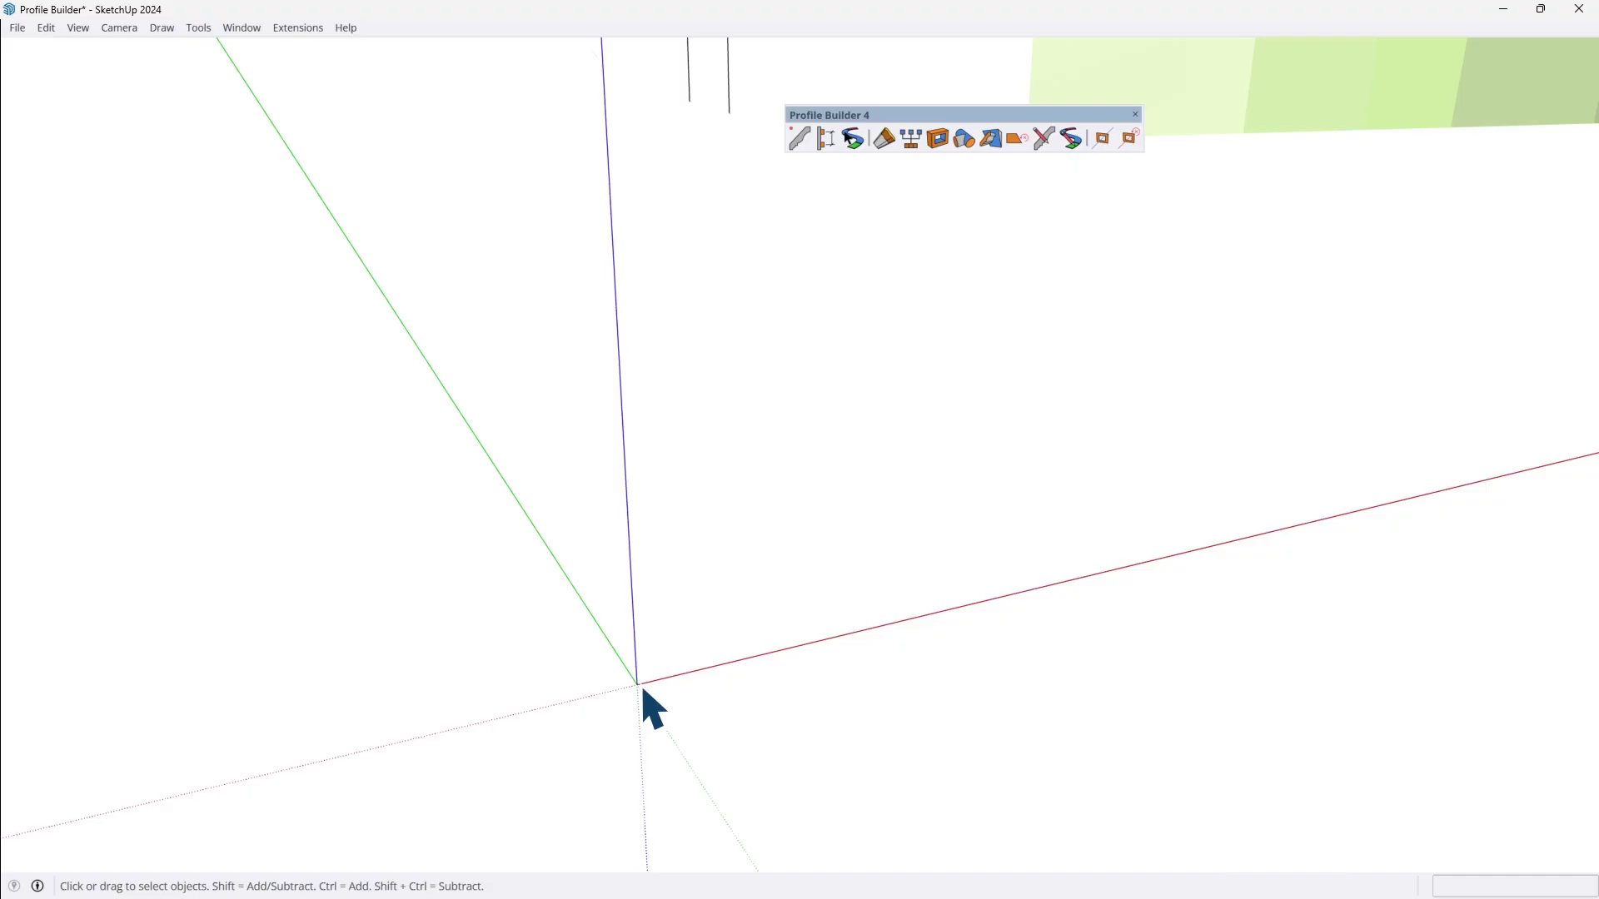
- Draw a rectangle from the origin along the red and green axes and Push/Pull it into a slab about 9 1/16" thick
key(r)
click(637, 684)
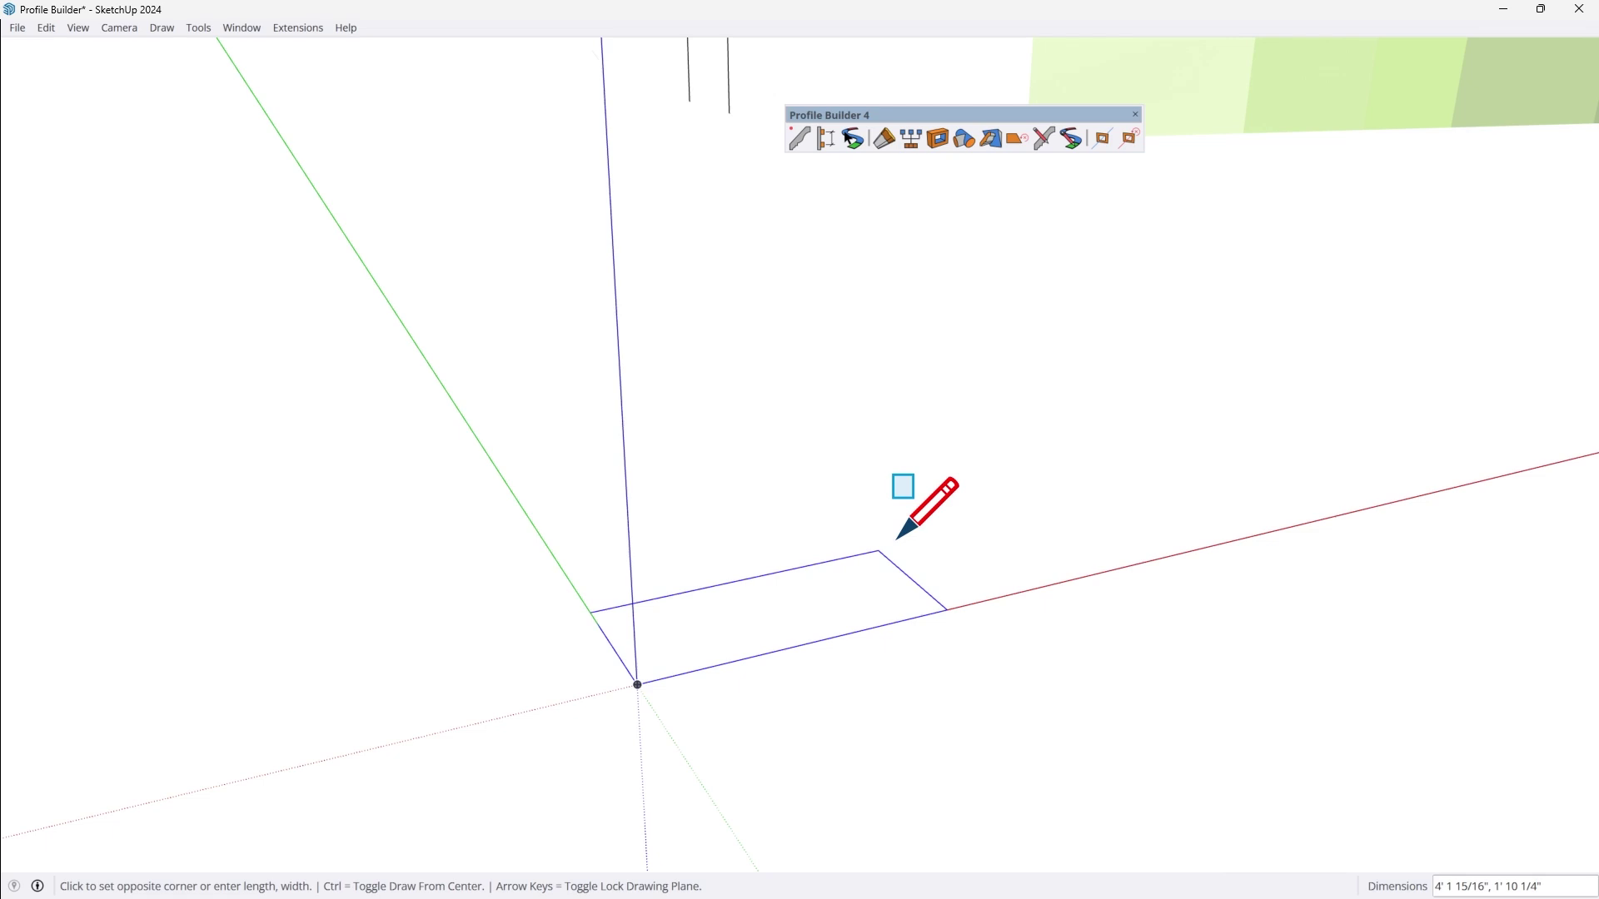
click(949, 503)
key(p)
click(950, 587)
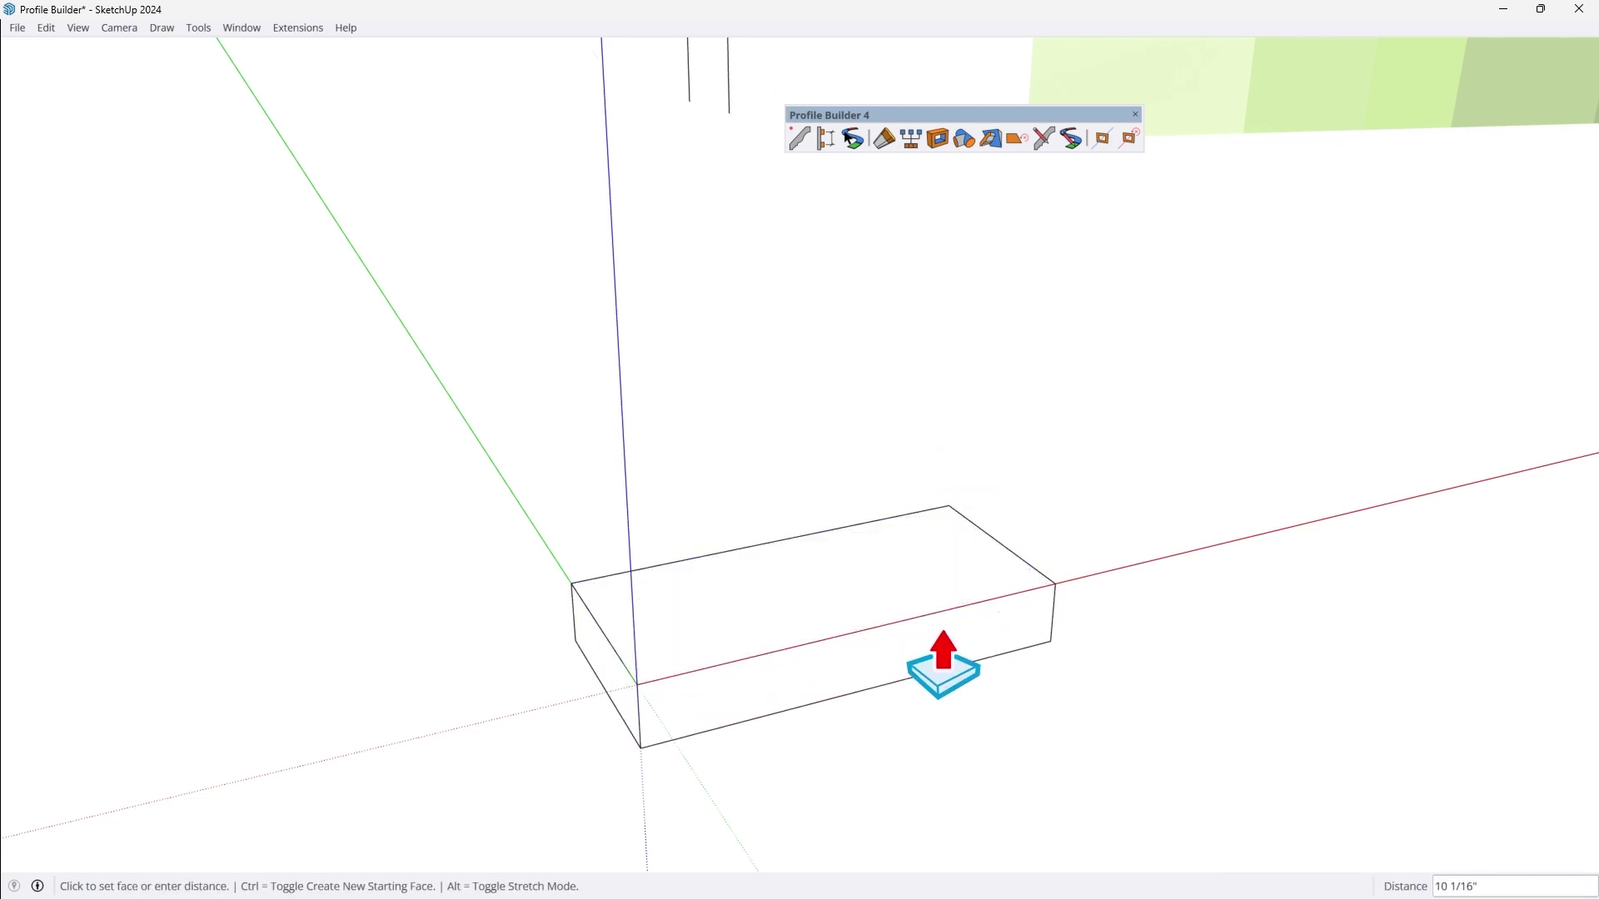
click(942, 655)
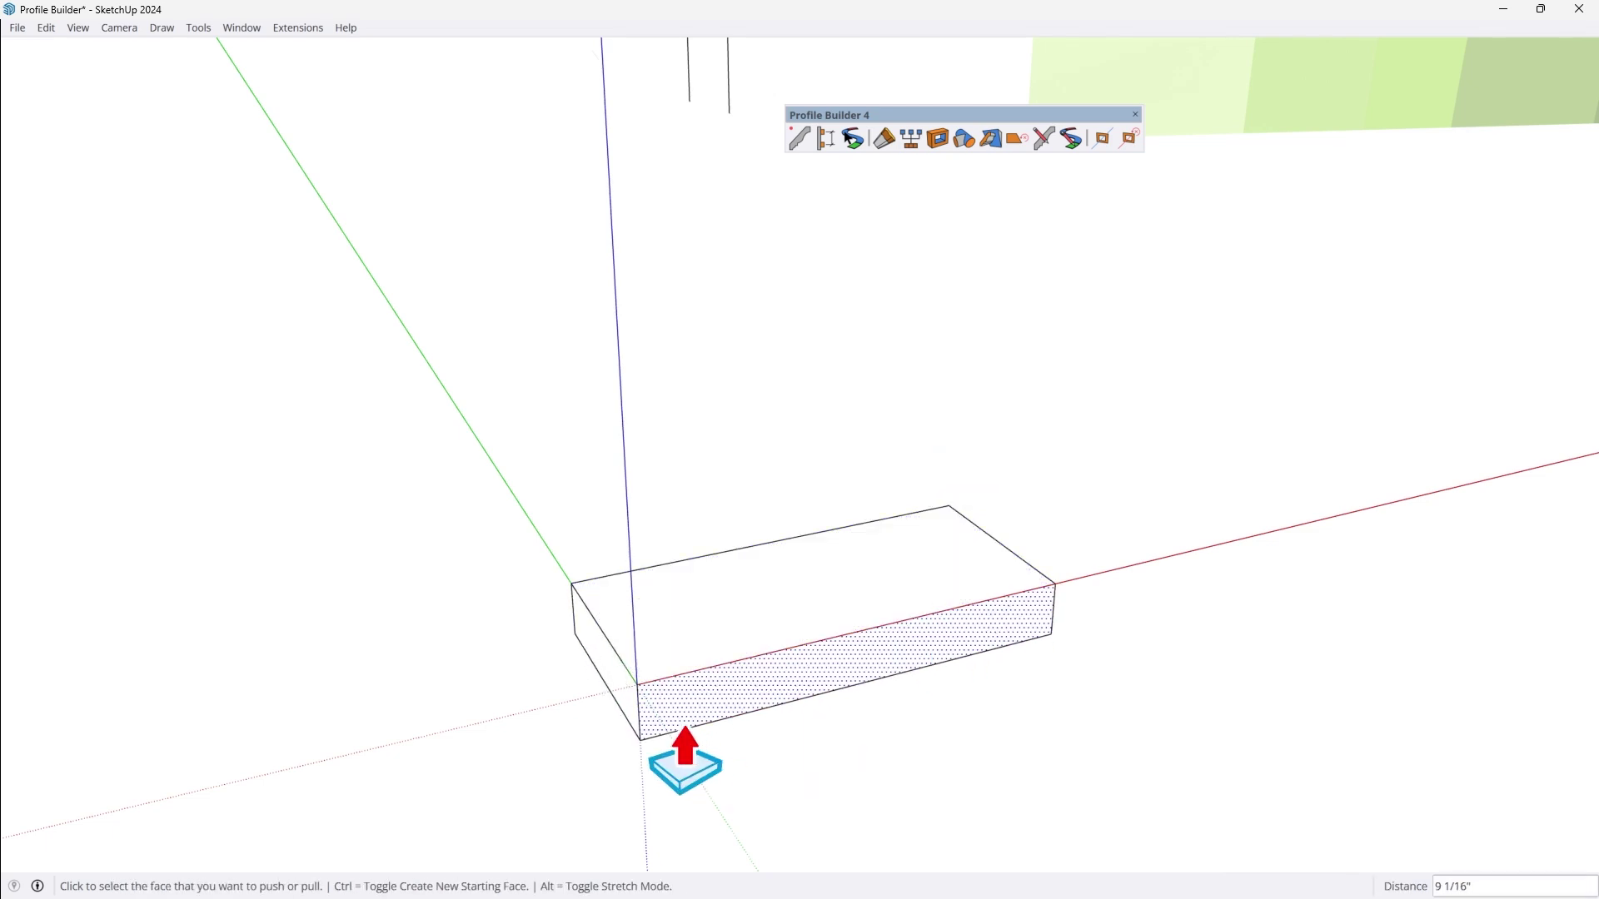
- Paste the copied railing post next to the slab's corner at the origin
key(ctrl+v)
scroll(658, 717, up, 5)
click(651, 647)
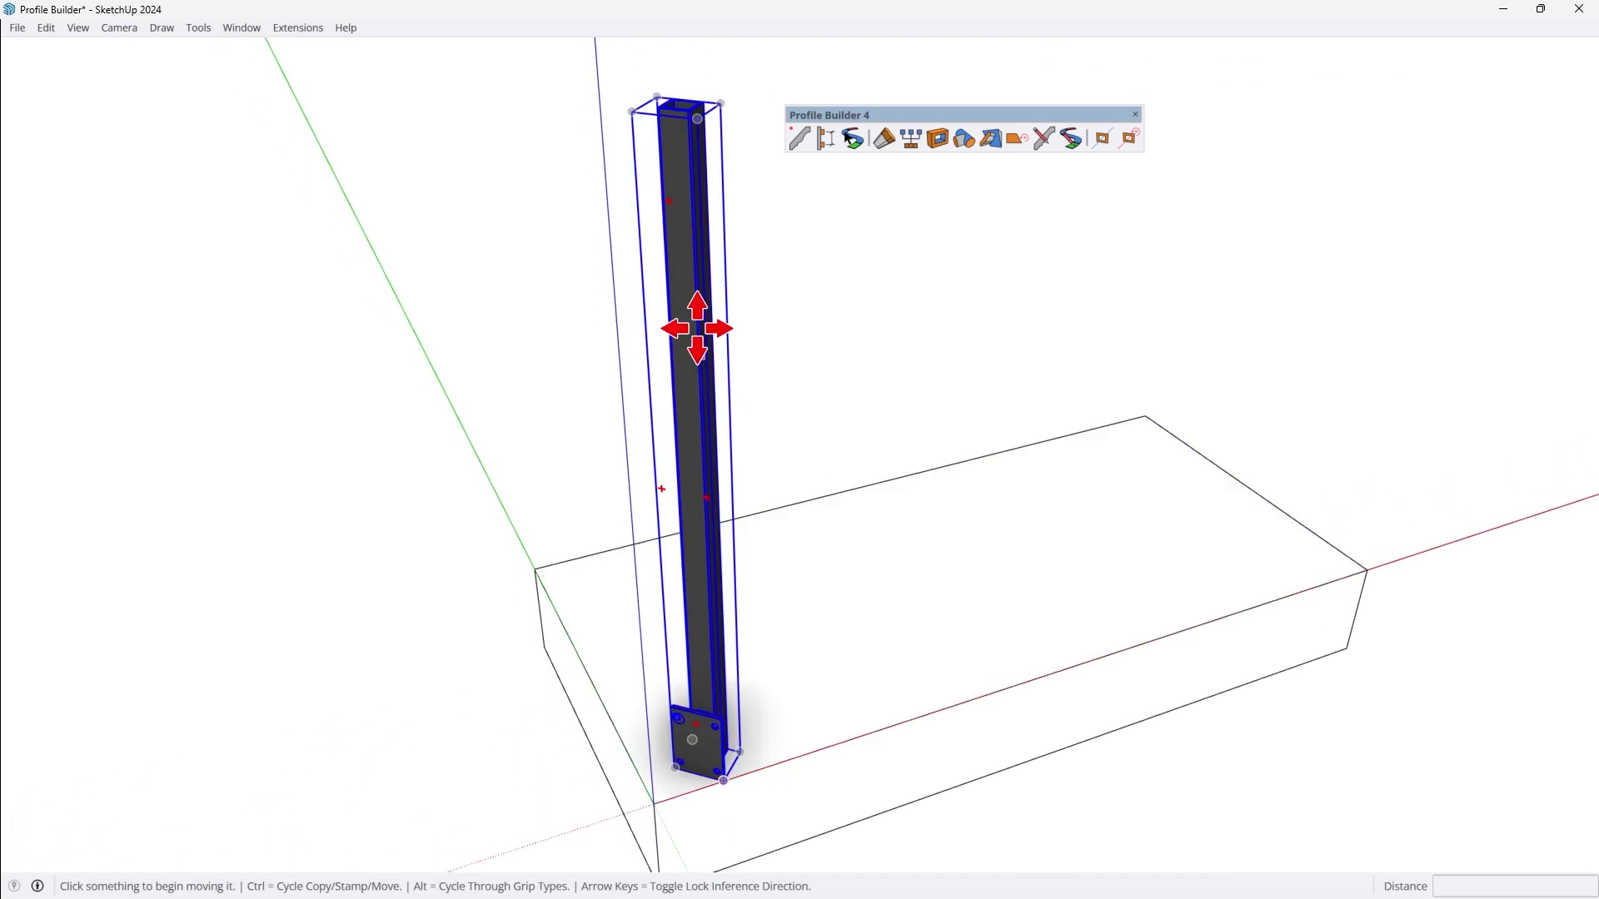
key(space)
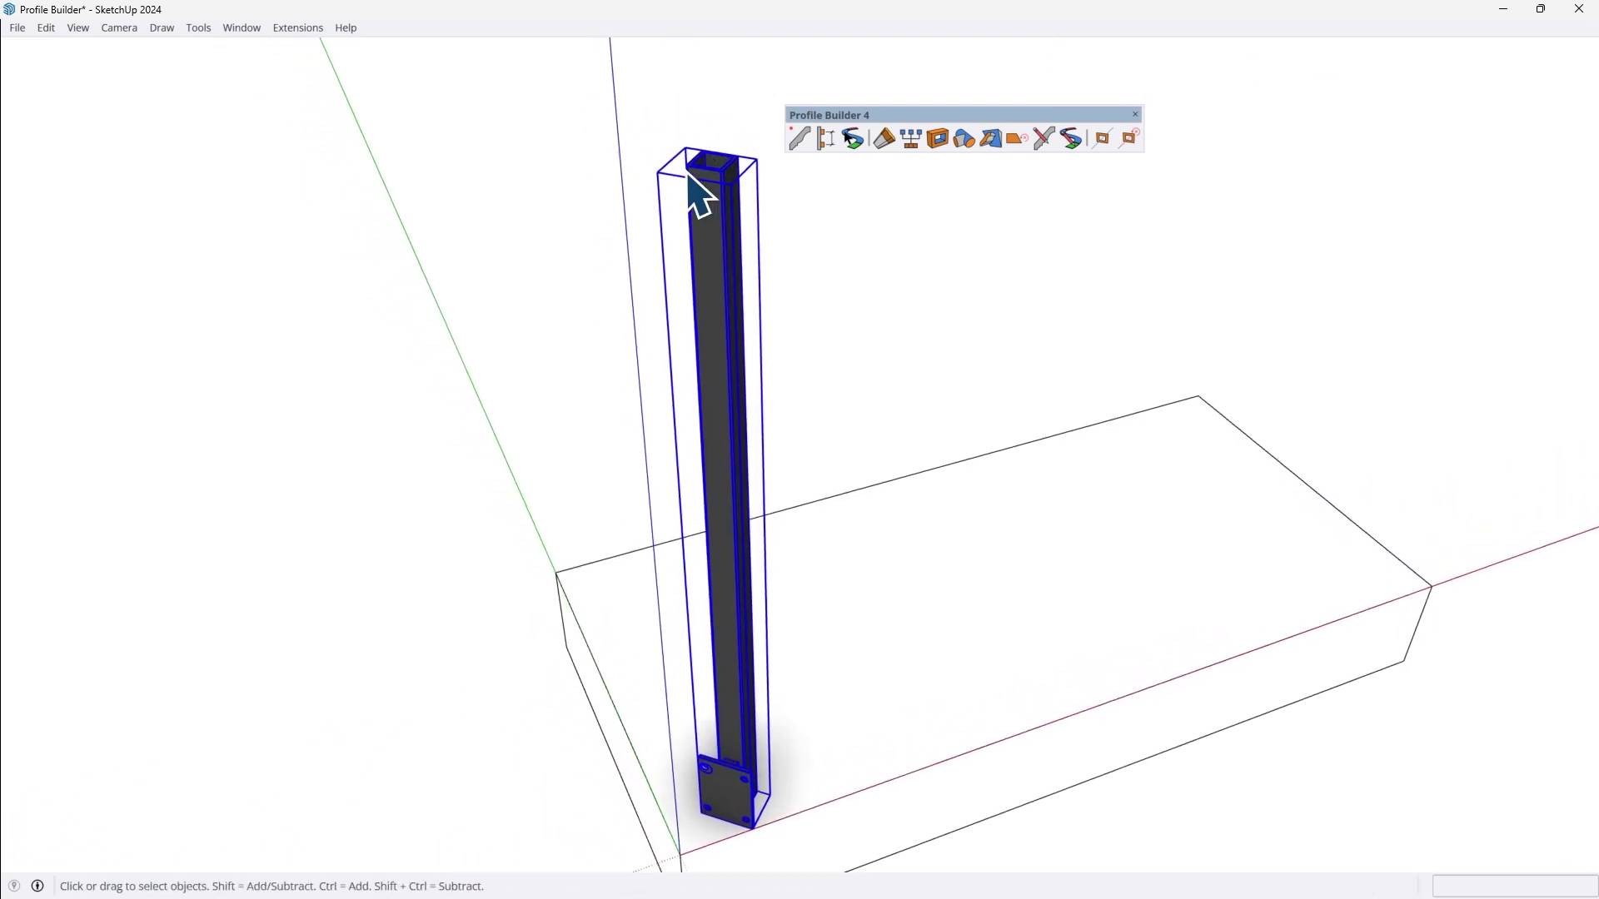
- Rotate the post about its vertical axis so that its mounting plate faces the slab's front face
key(m)
scroll(676, 171, up, 2)
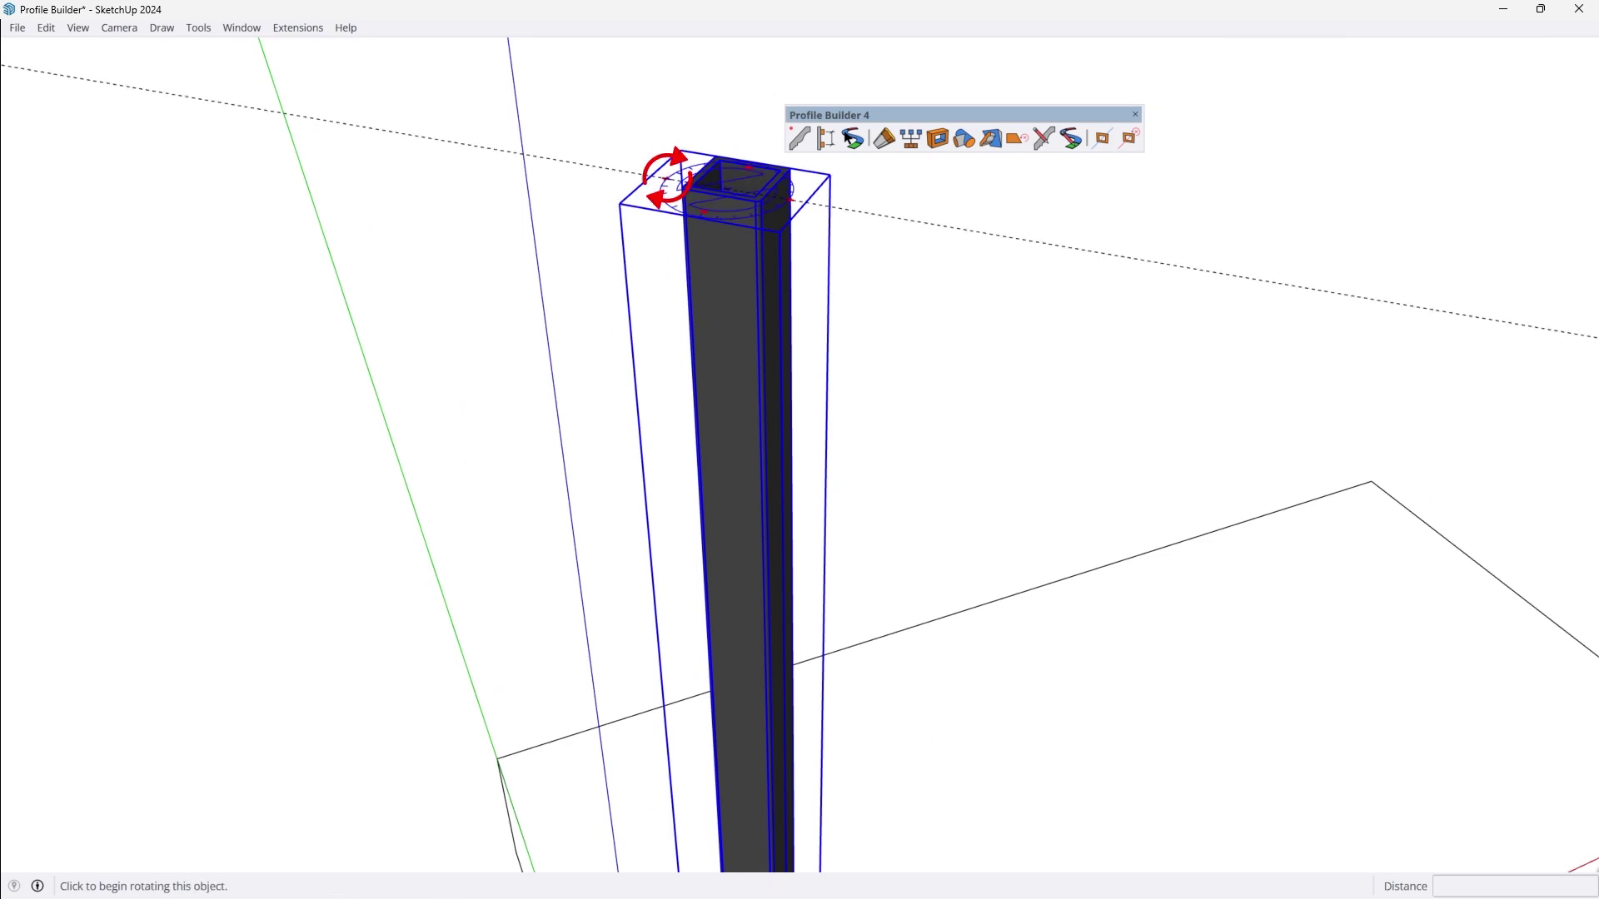
click(667, 178)
click(778, 176)
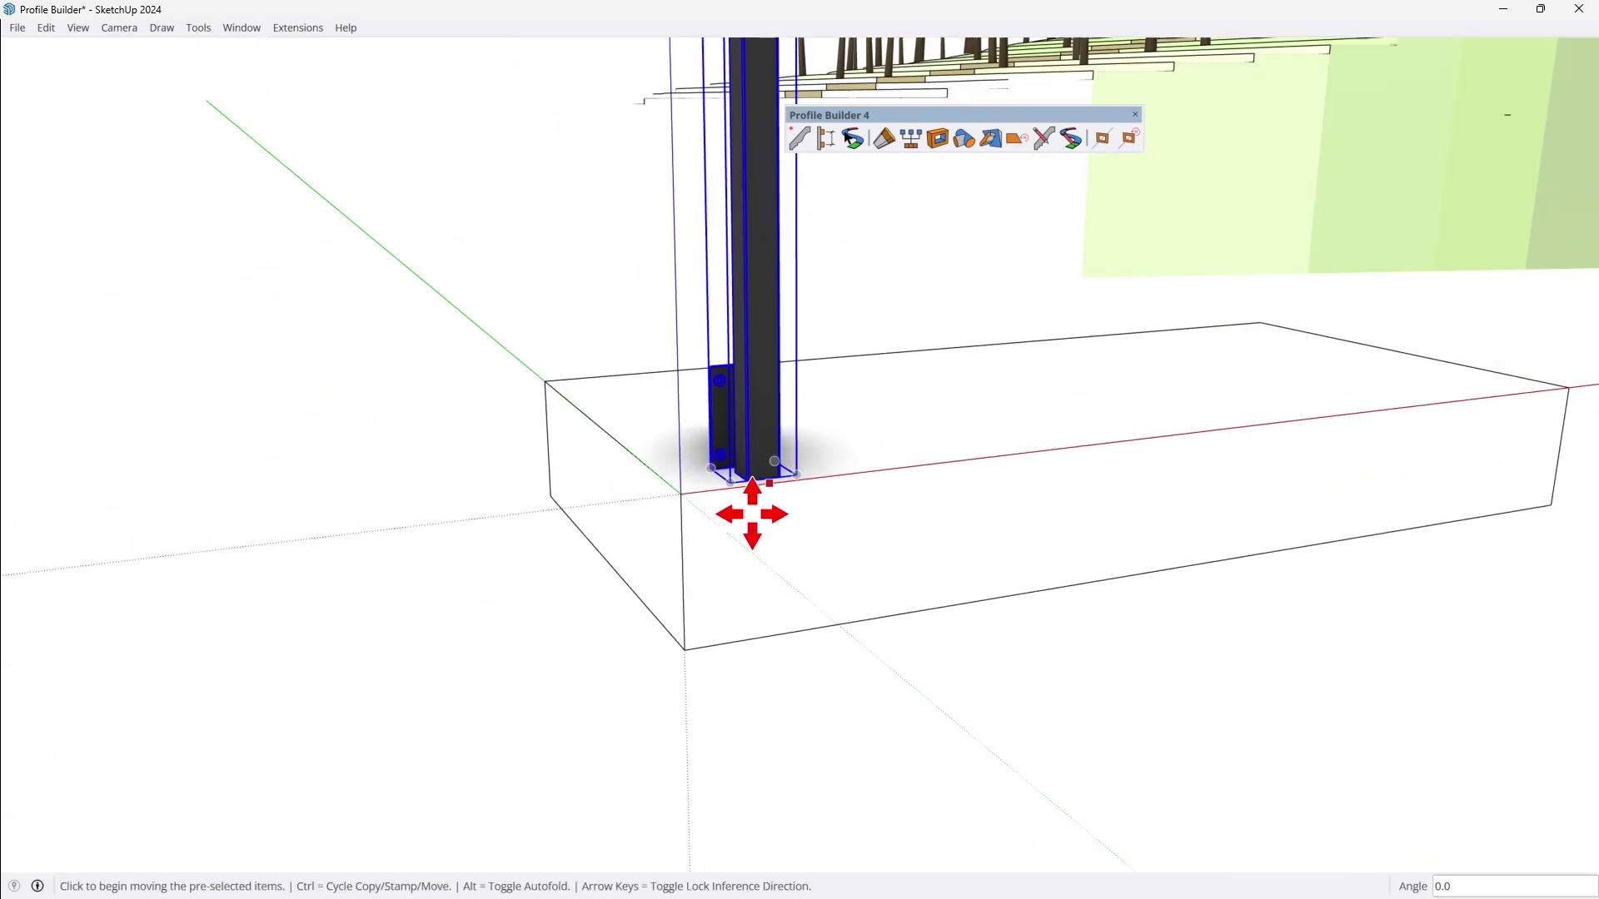
- Move the post's mounting plate to the slab corner, then lower it along the blue axis onto the front face
scroll(700, 474, up, 4)
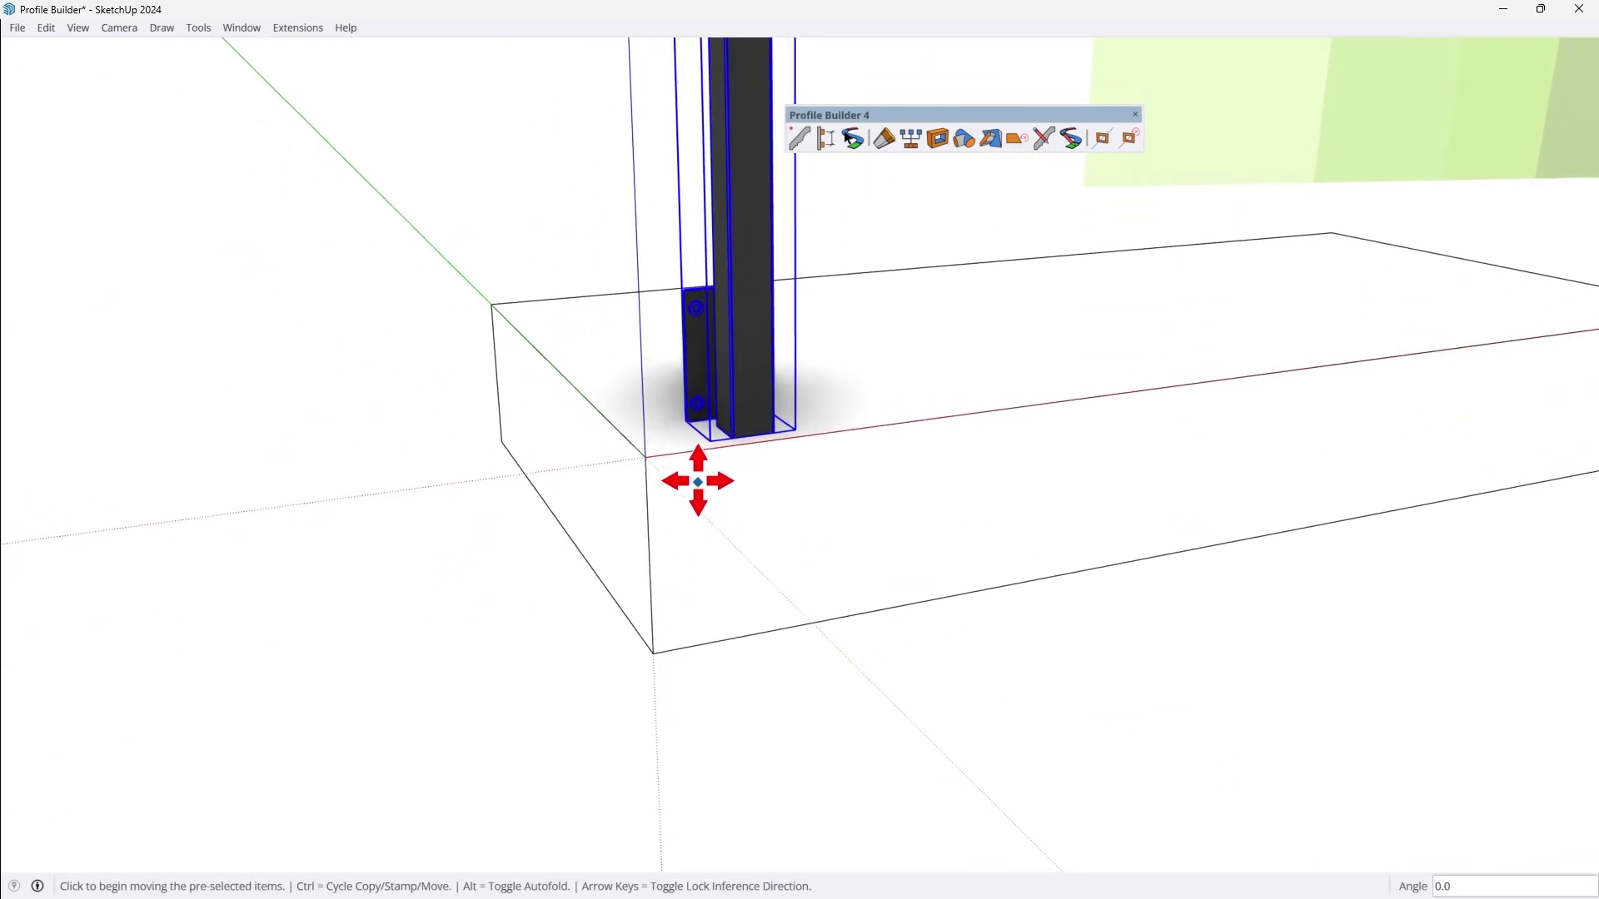
click(679, 435)
click(647, 461)
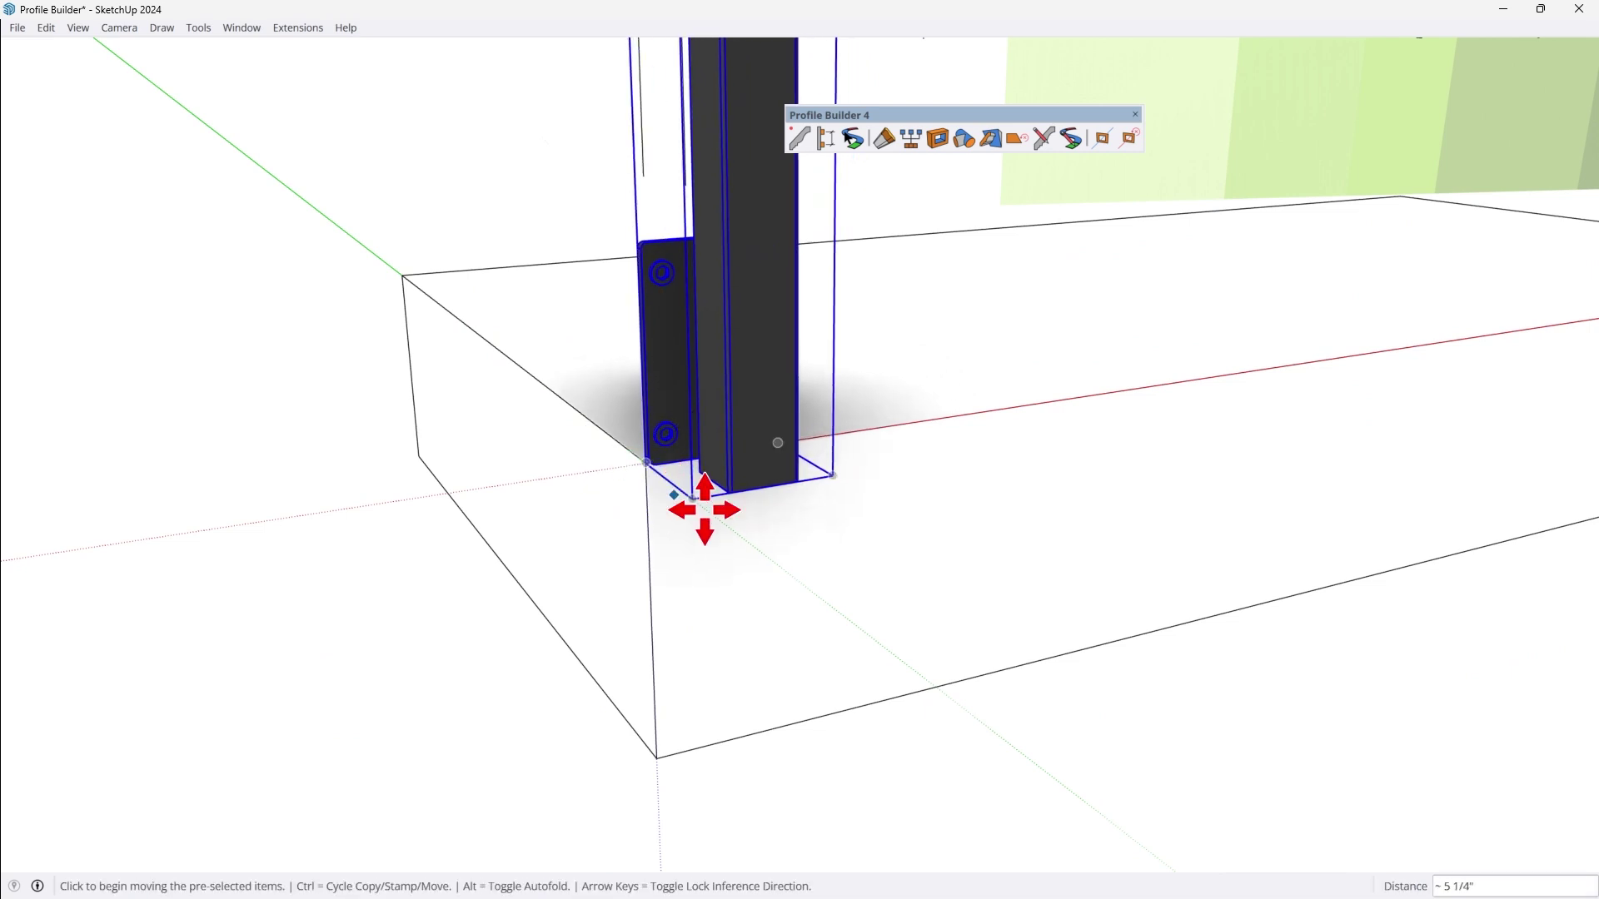
click(665, 330)
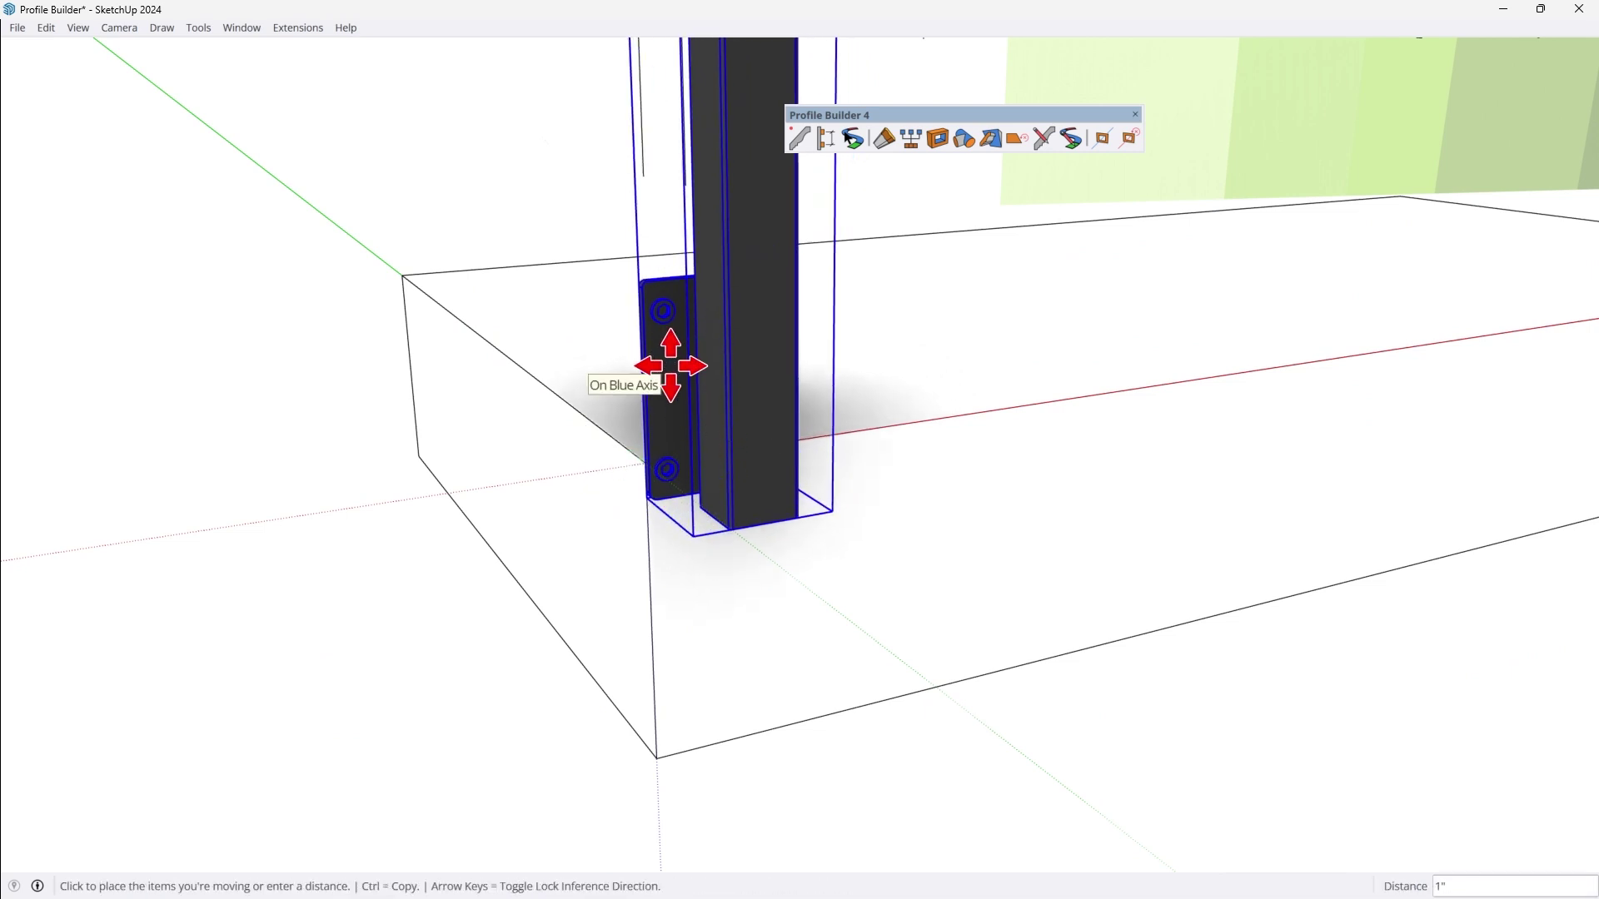
click(678, 392)
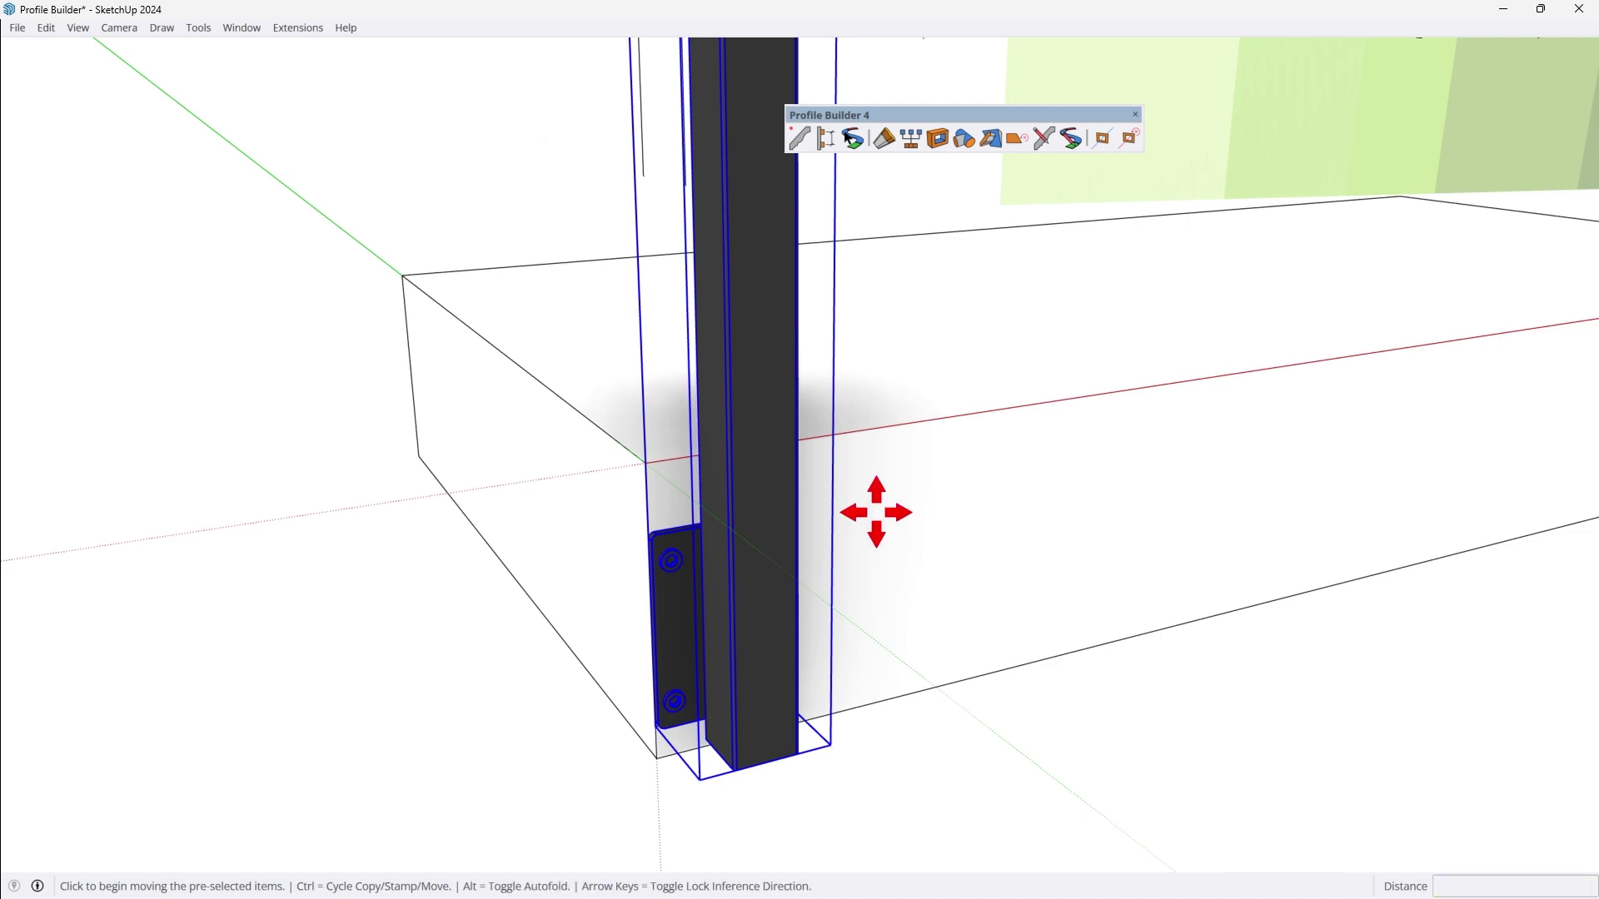
- Move the post 2" along the red axis, away from the slab's corner
click(905, 506)
text(1)
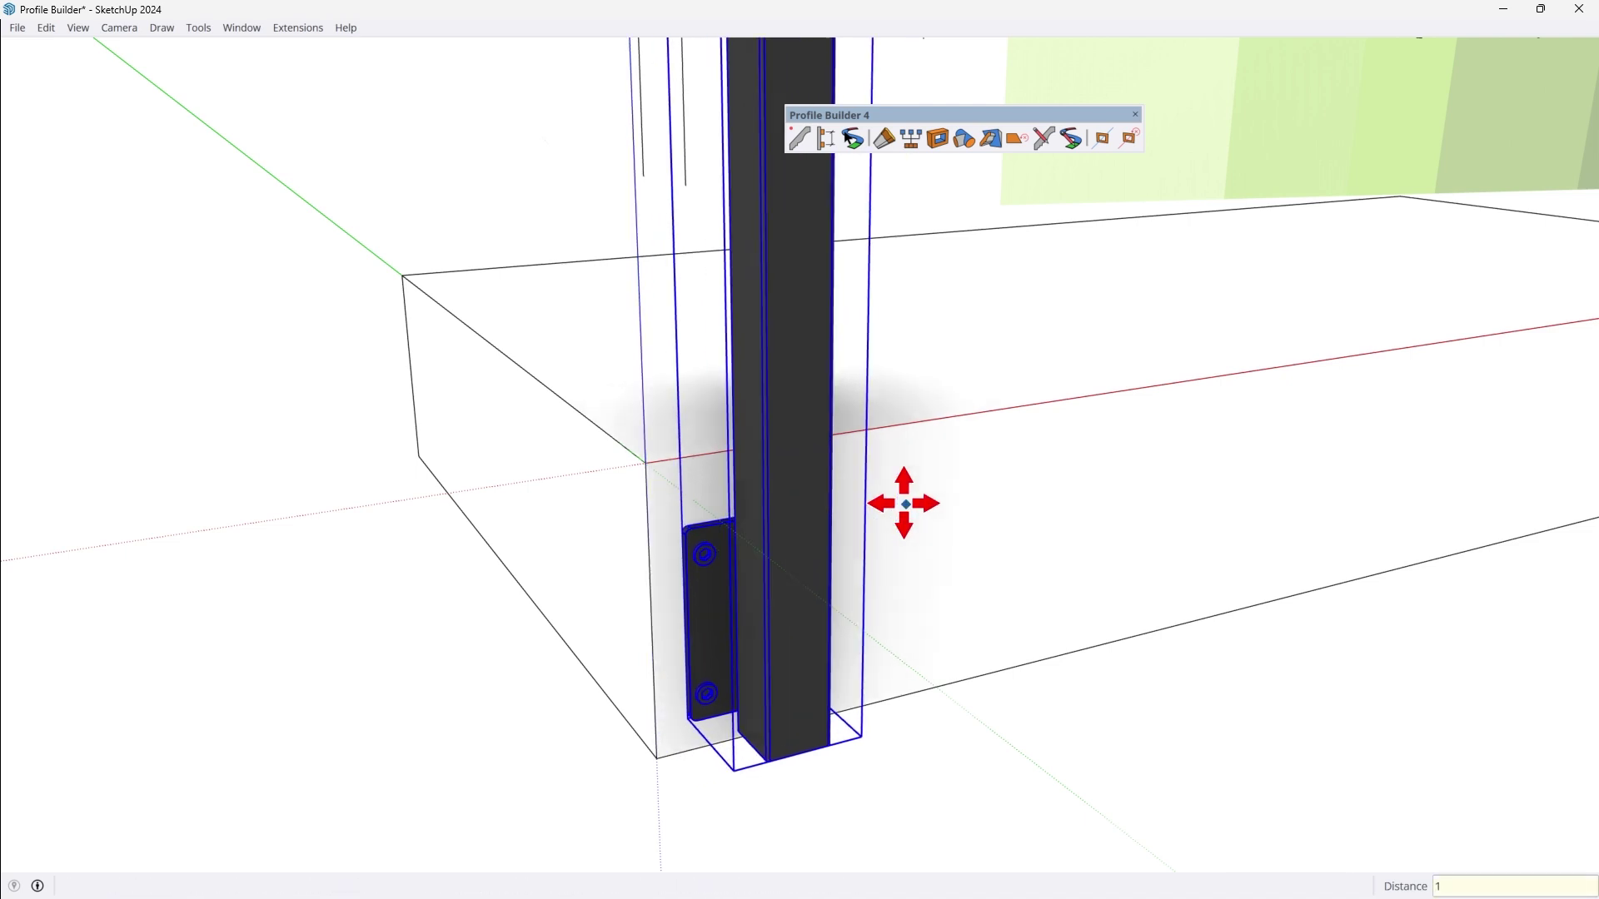
key(Return)
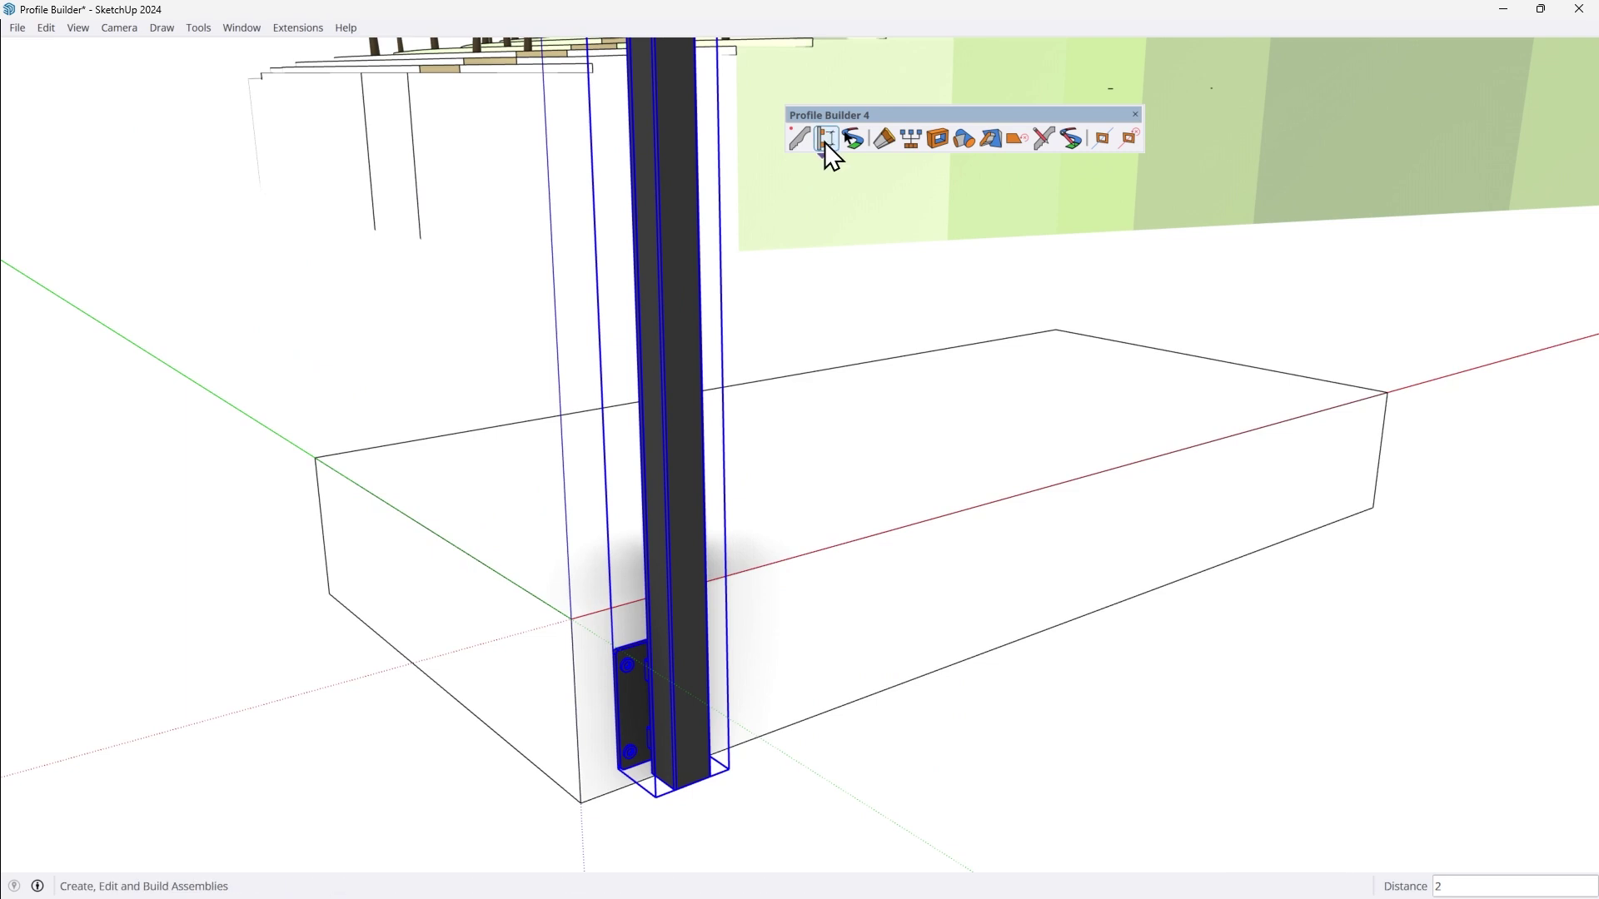
- Add a component entry to a new Profile Builder assembly and examine its spacing, rotation and offset options
click(826, 139)
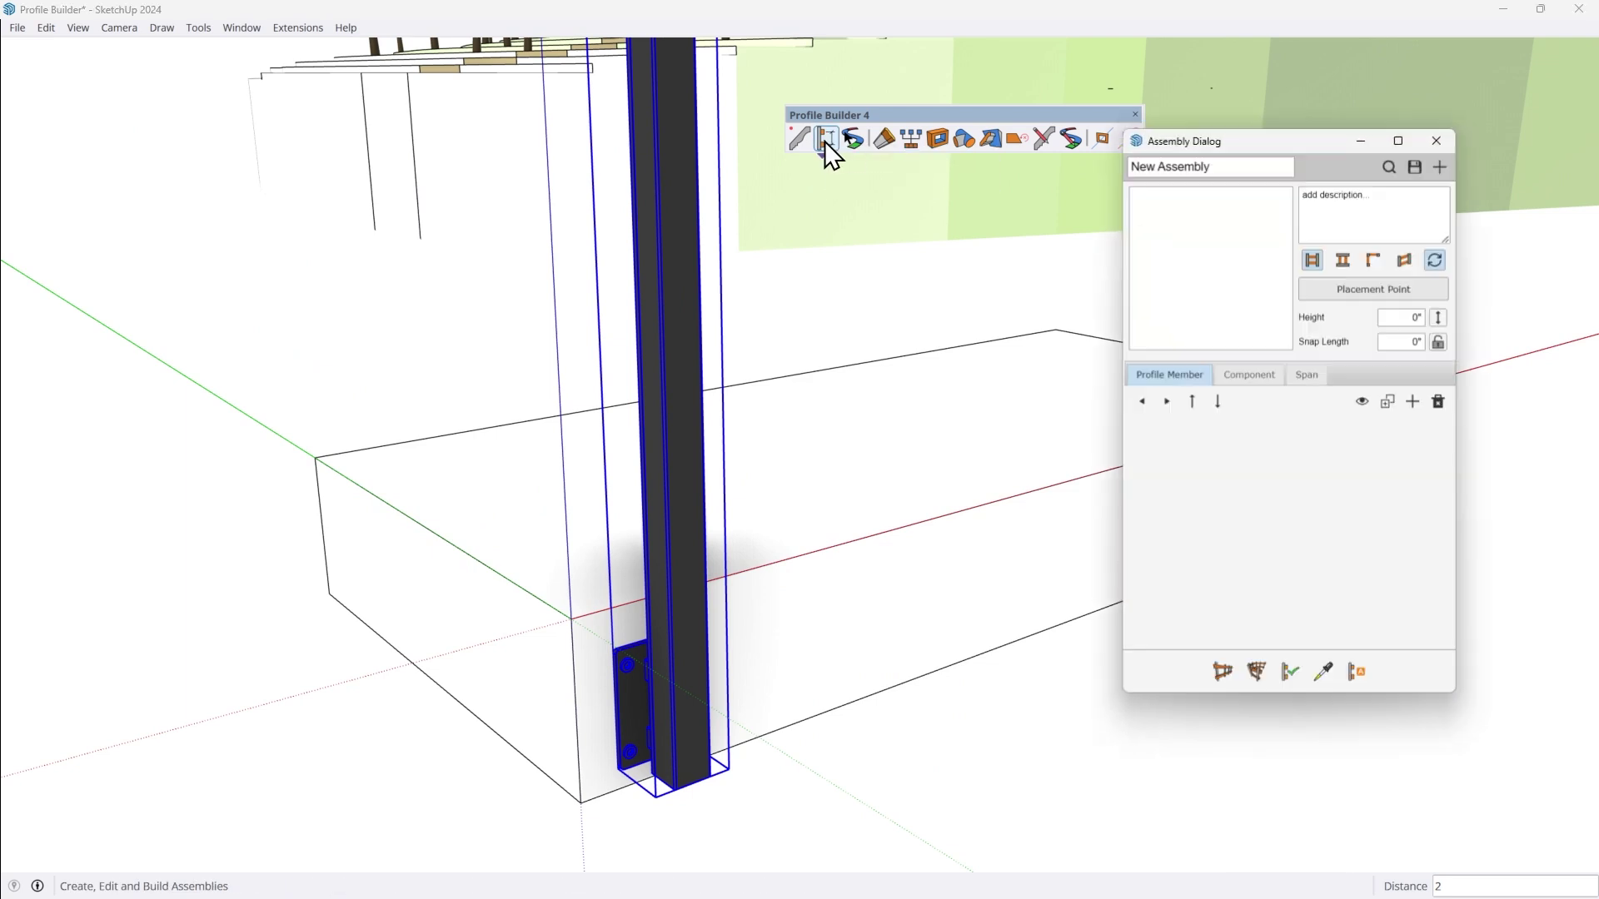
click(1250, 376)
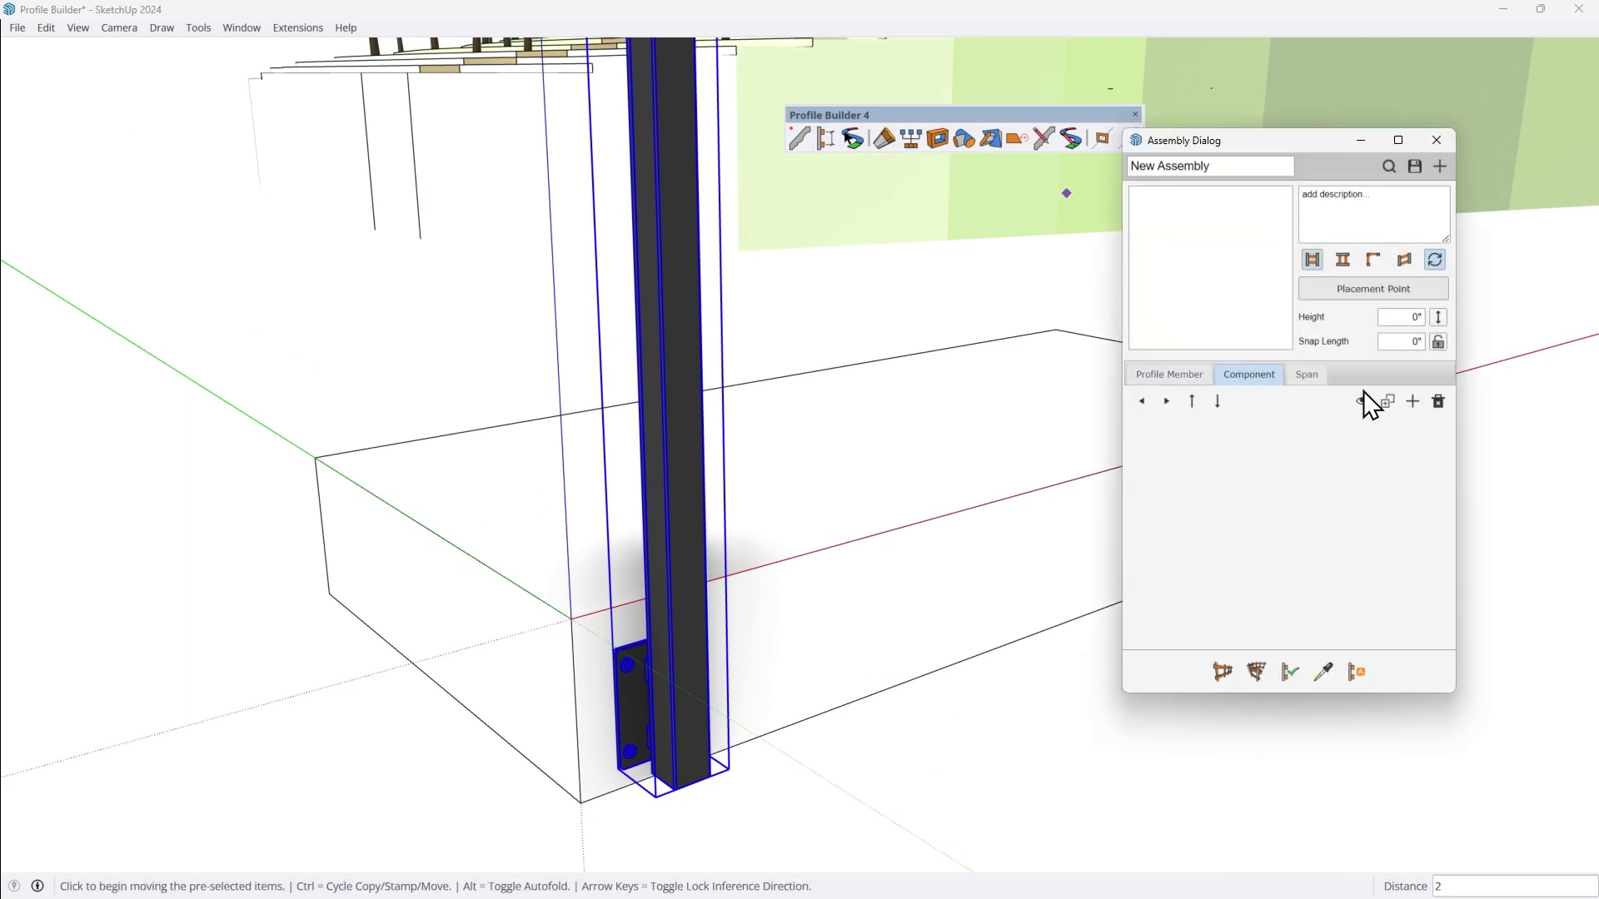
click(1412, 403)
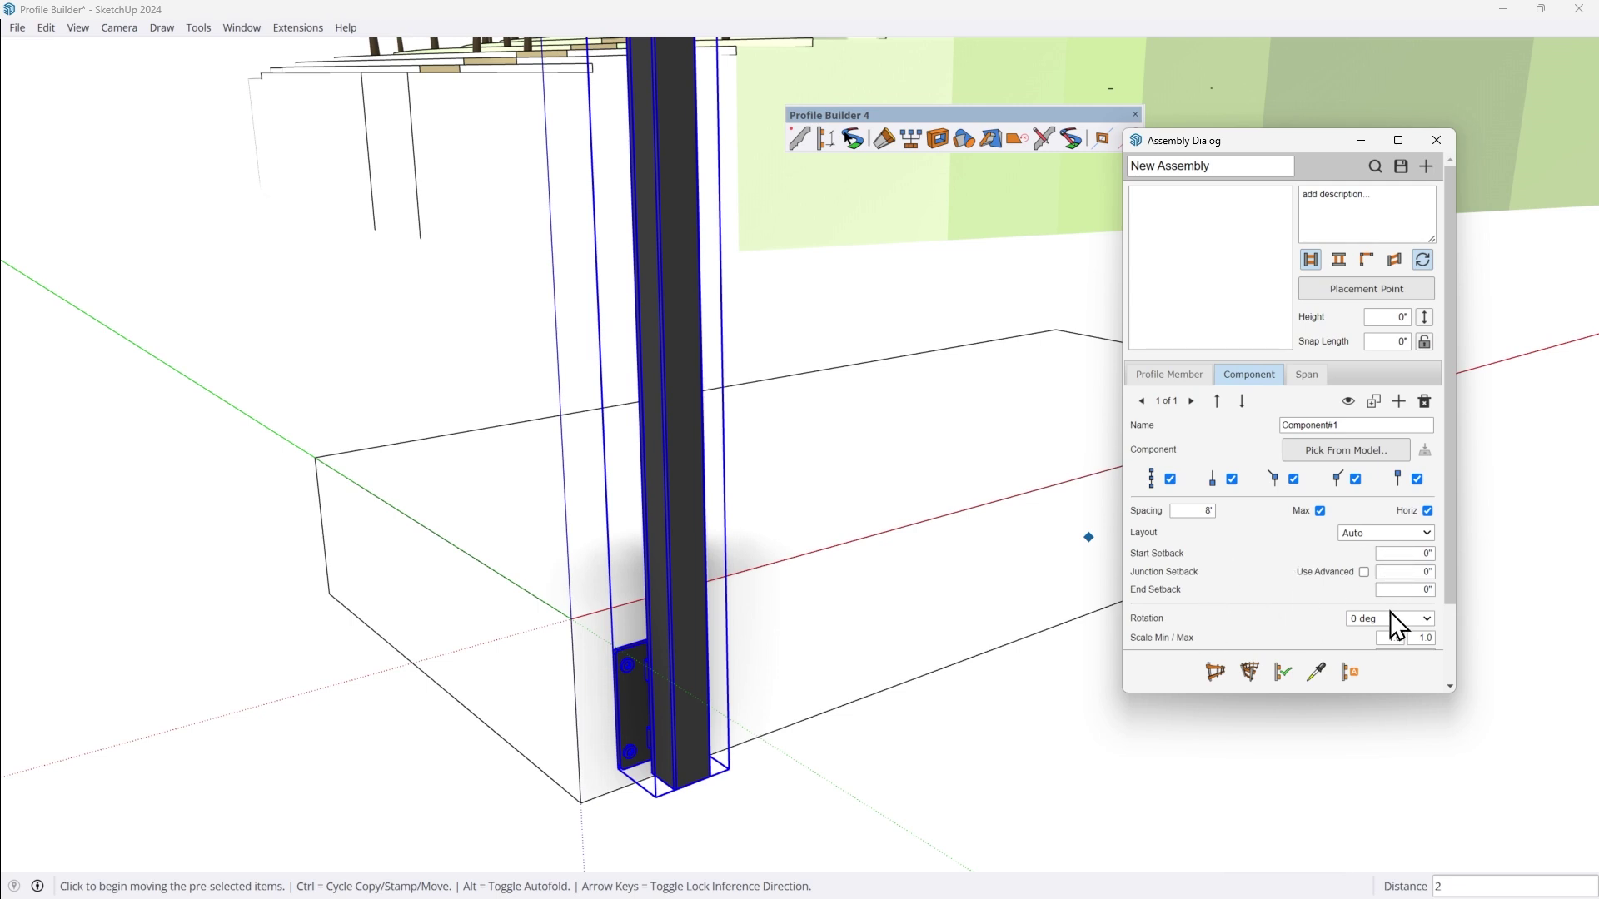
scroll(1272, 567, down, 1)
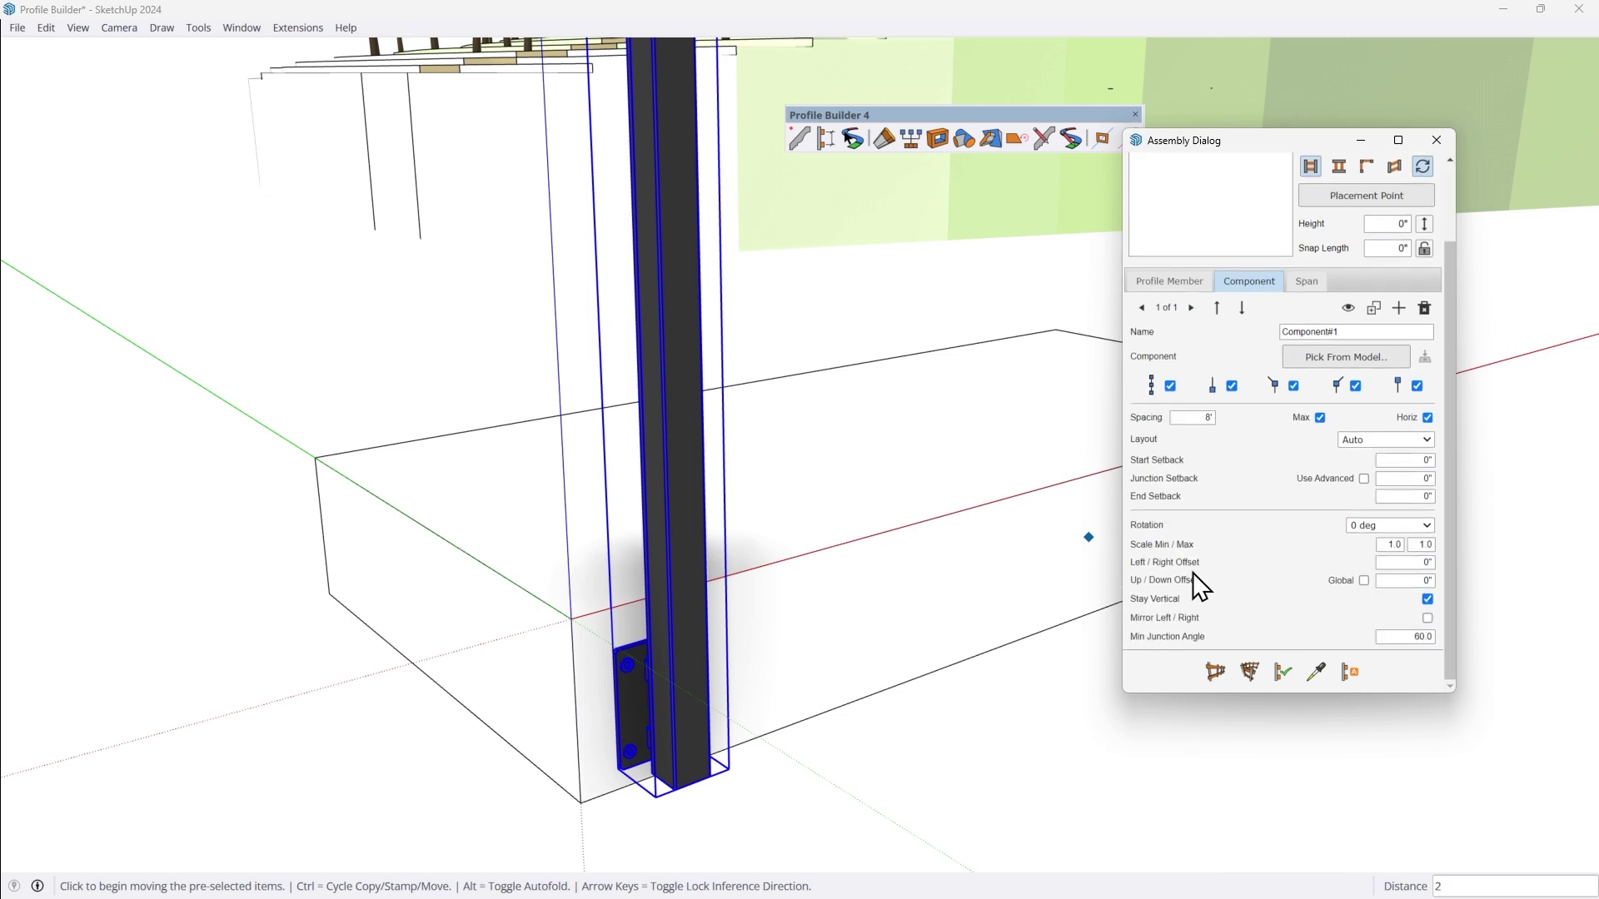
mouse_move(1192, 572)
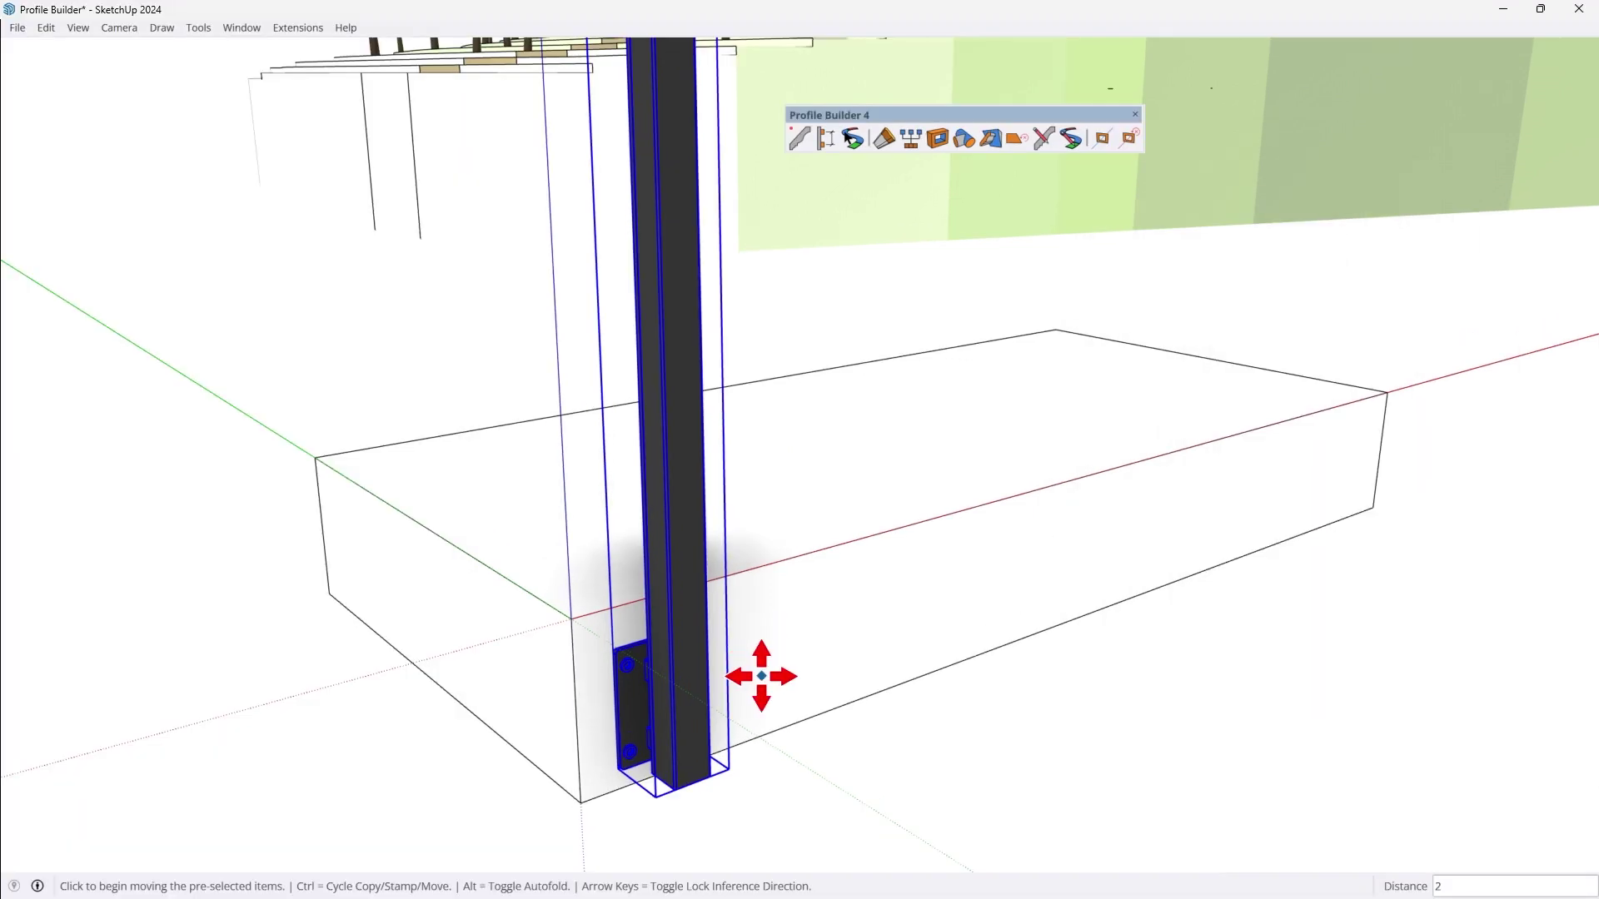
key(ctrl)
click(762, 676)
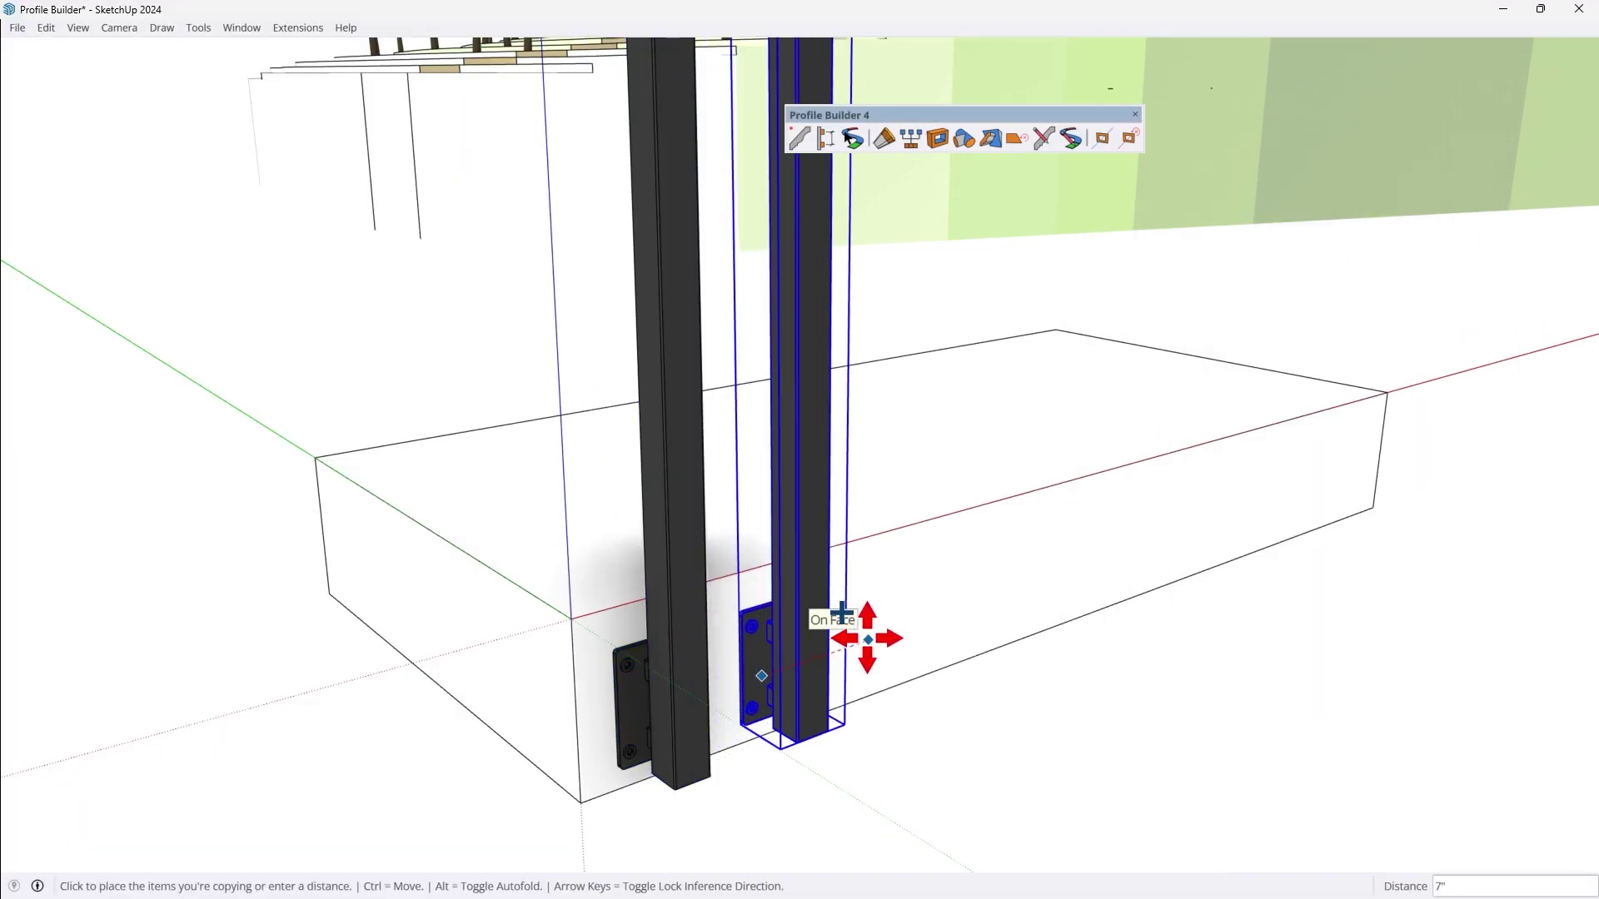
key(Escape)
key(space)
- Convert the post group into a component with the definition name "pos"
right_click(692, 593)
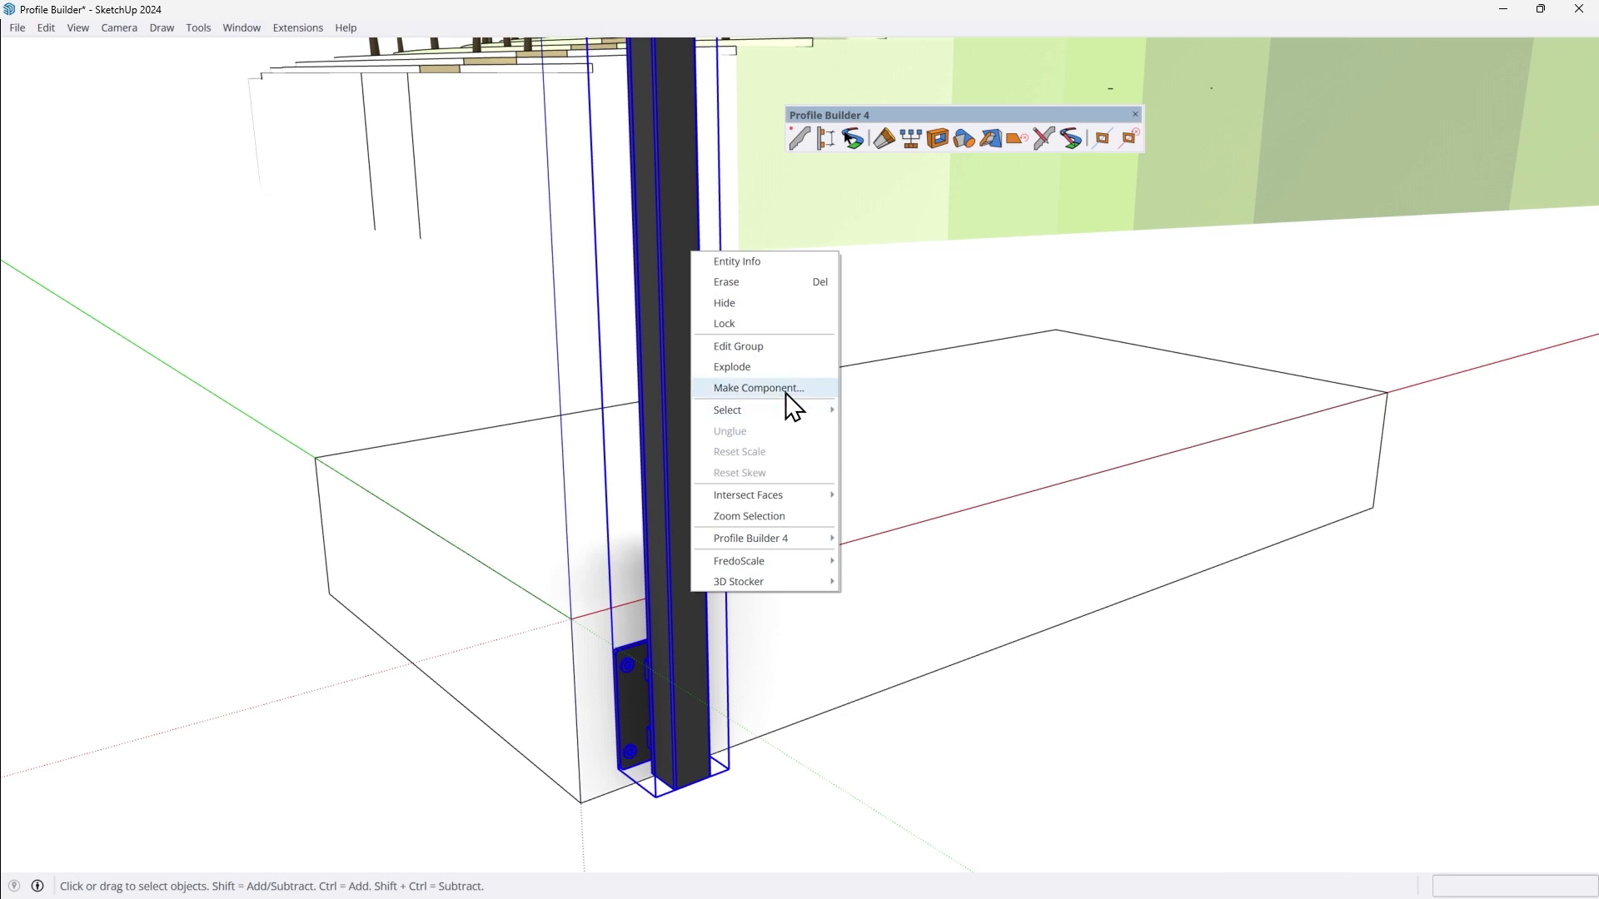
click(738, 392)
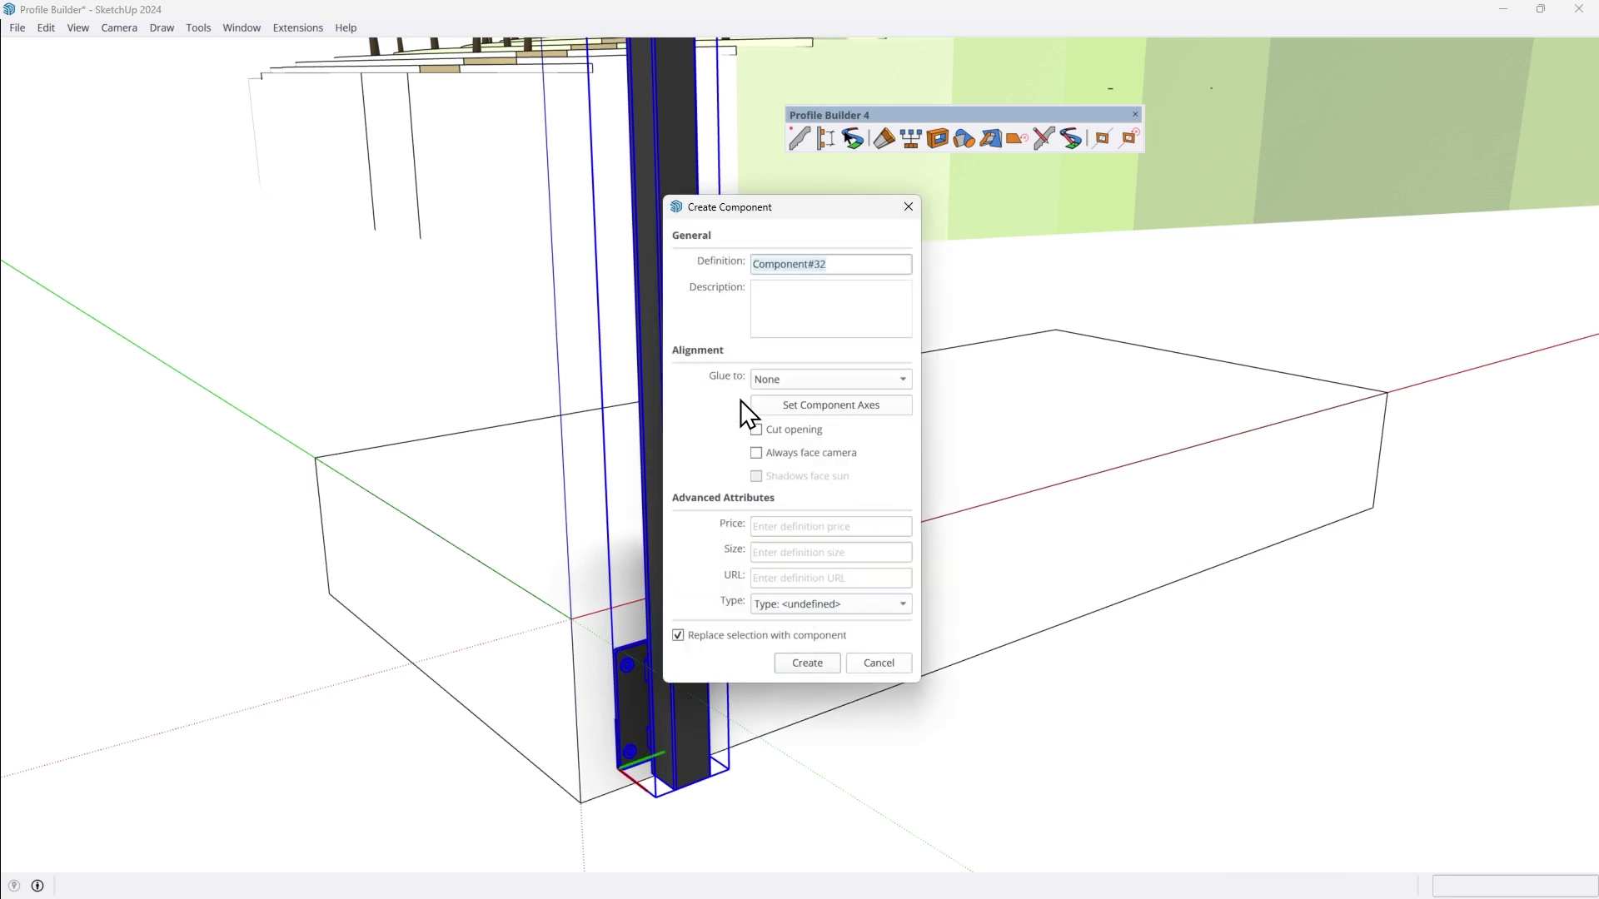
text(pos)
click(818, 663)
- Copy the post component 48" along the slab's front edge
key(m)
key(ctrl)
click(787, 650)
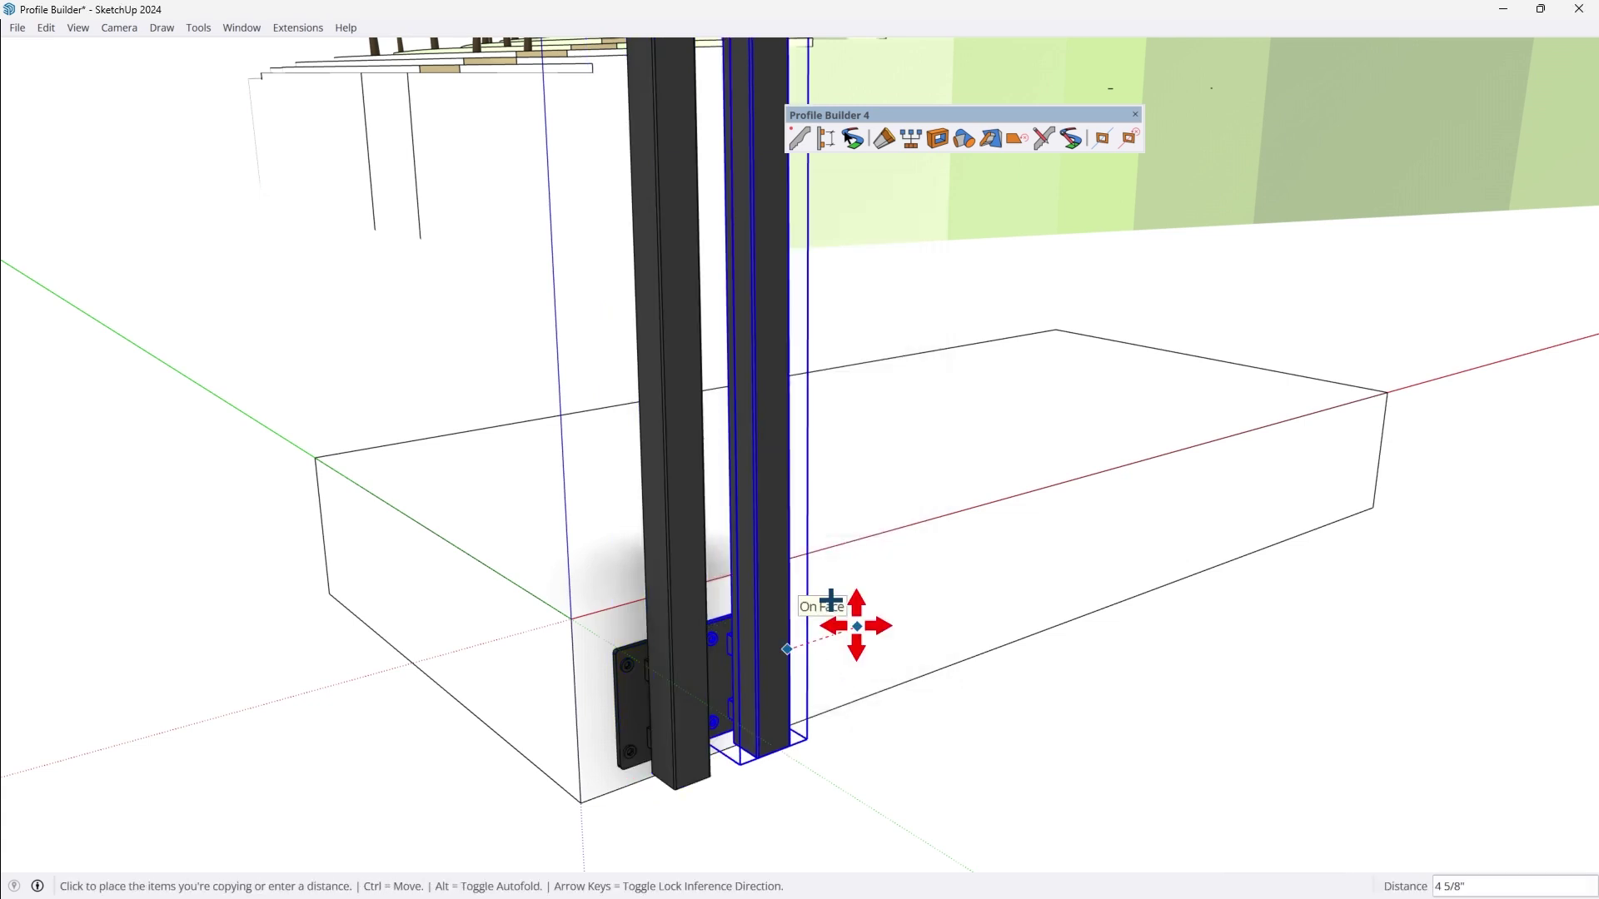
text(48)
key(Return)
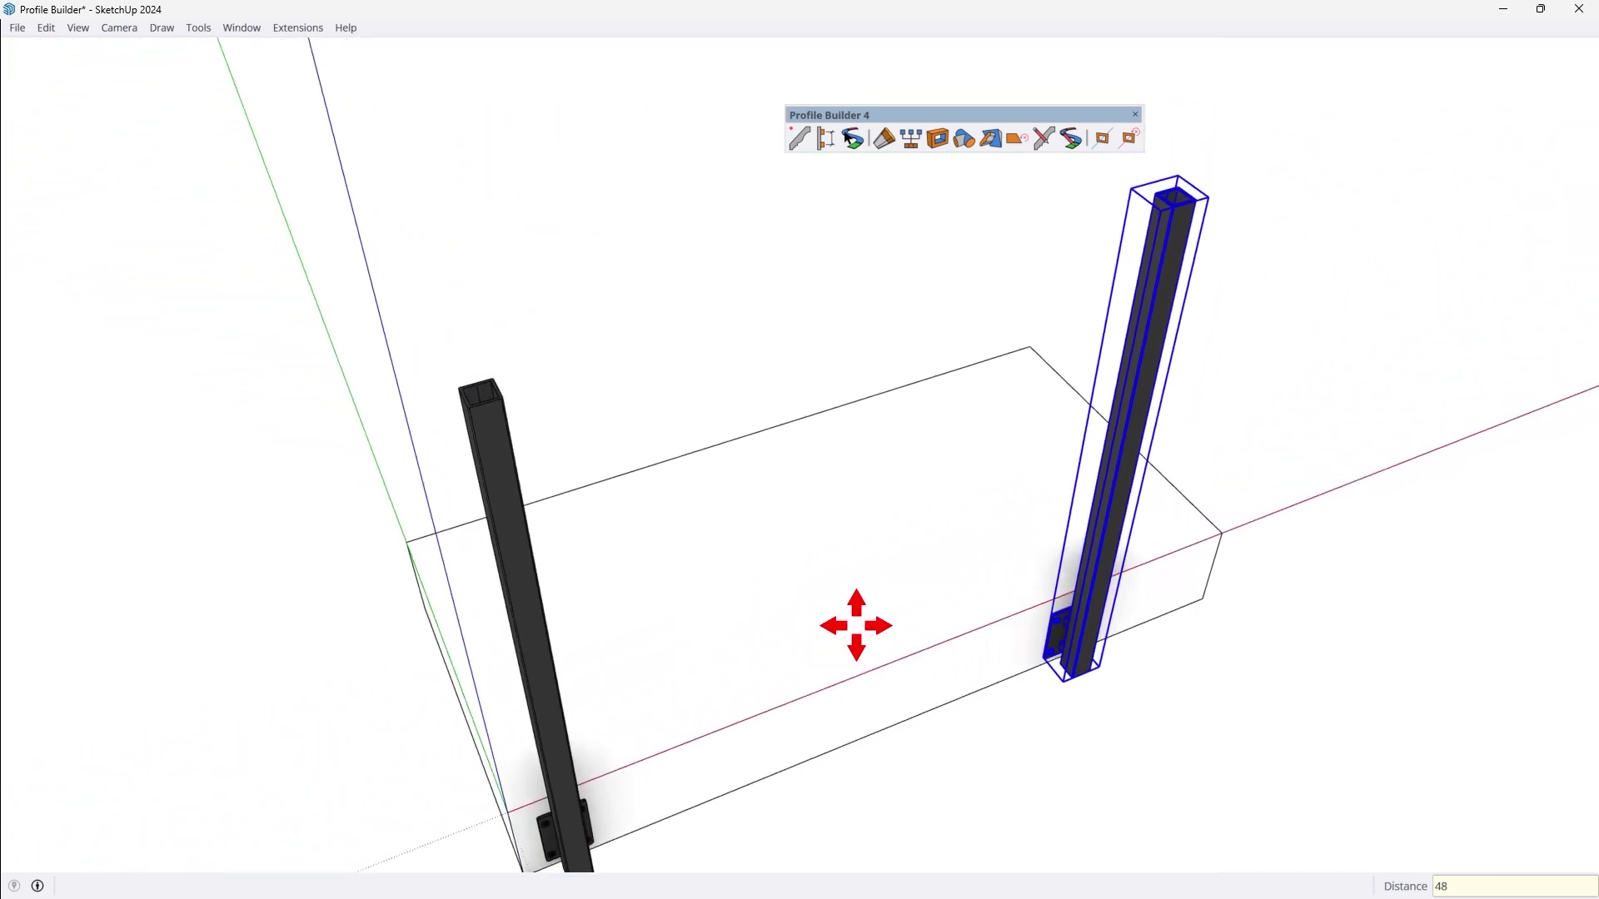
- Draw a 4.5" by 1.5" rectangle on the slab's upper face between the two posts
key(r)
click(628, 634)
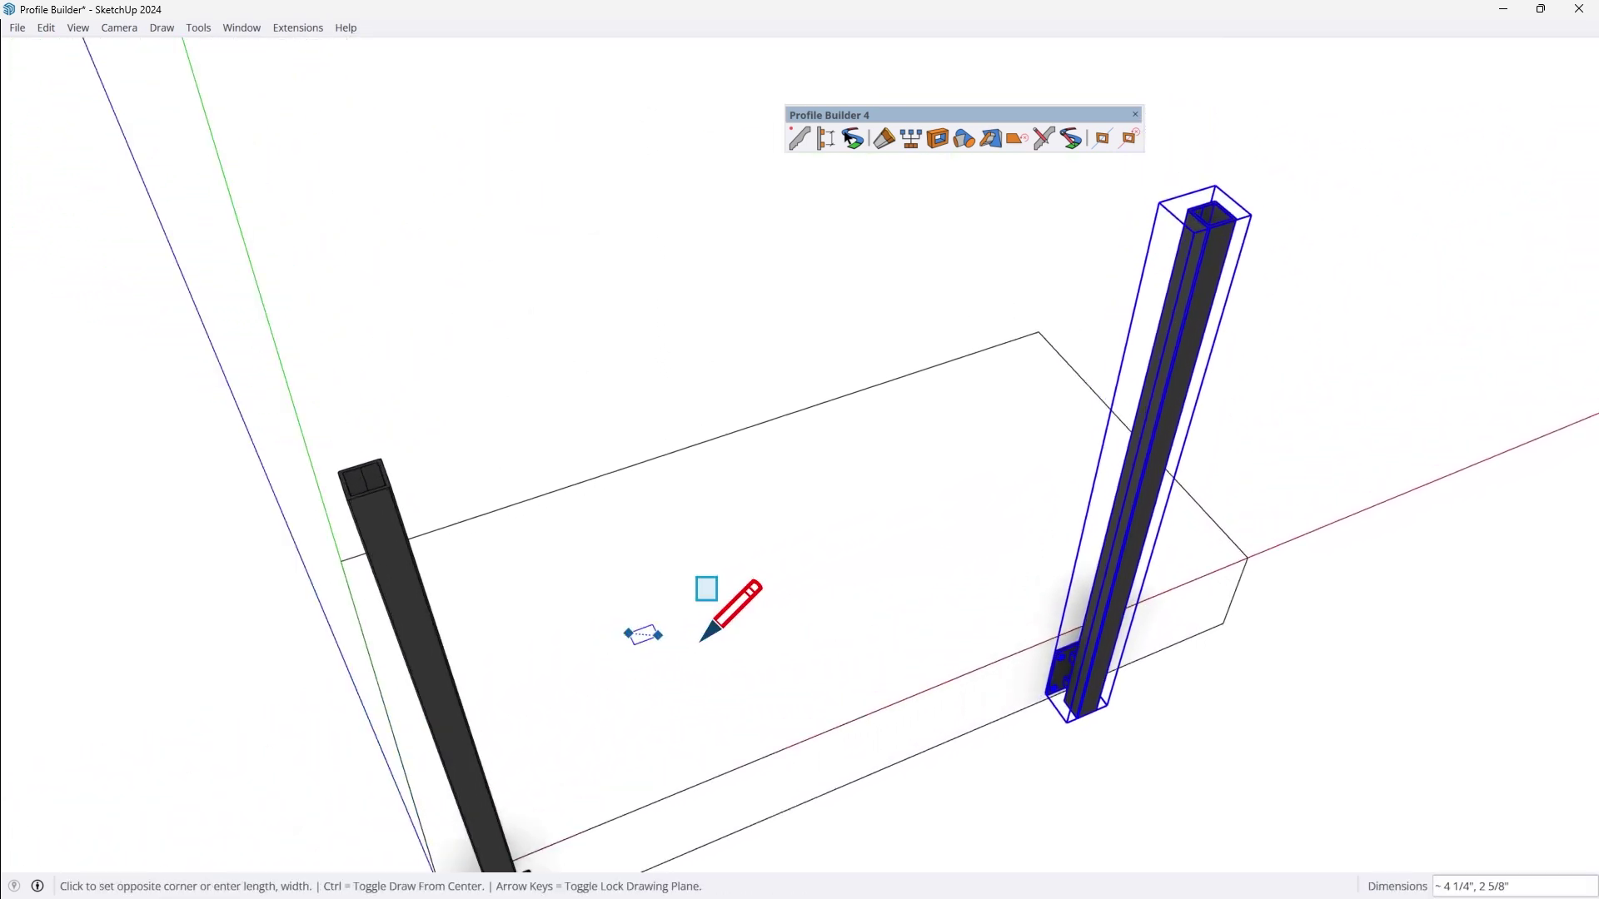
text(4.5,)
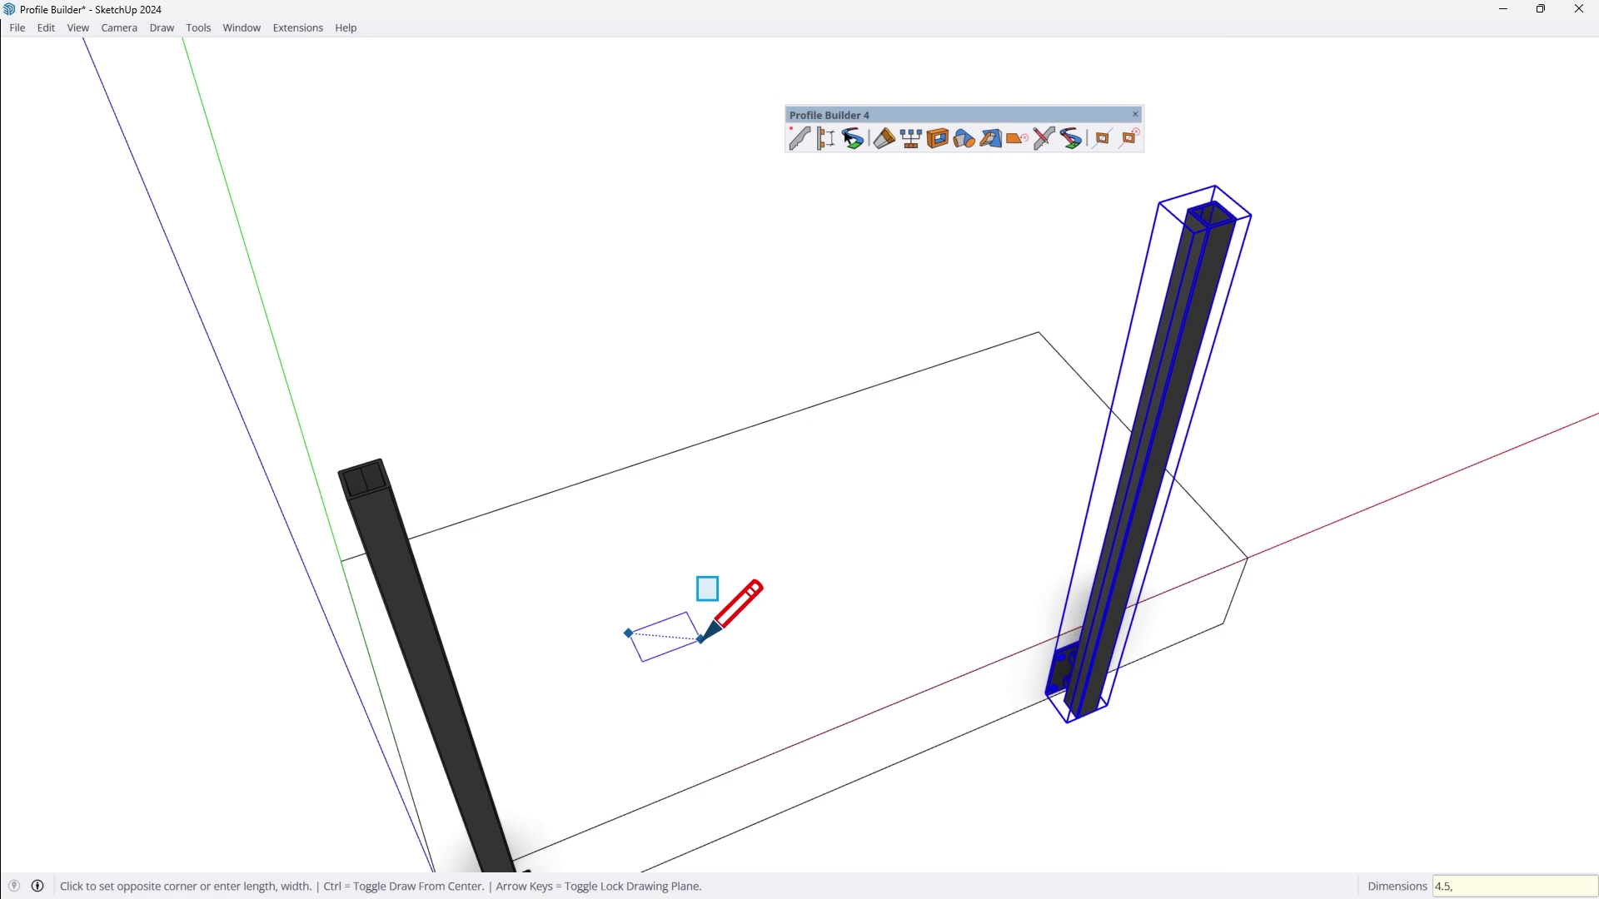
text(1.5)
key(Return)
- Draw an 8-sided circle with a 0.125" radius on the slab's upper face beside the rectangle
key(c)
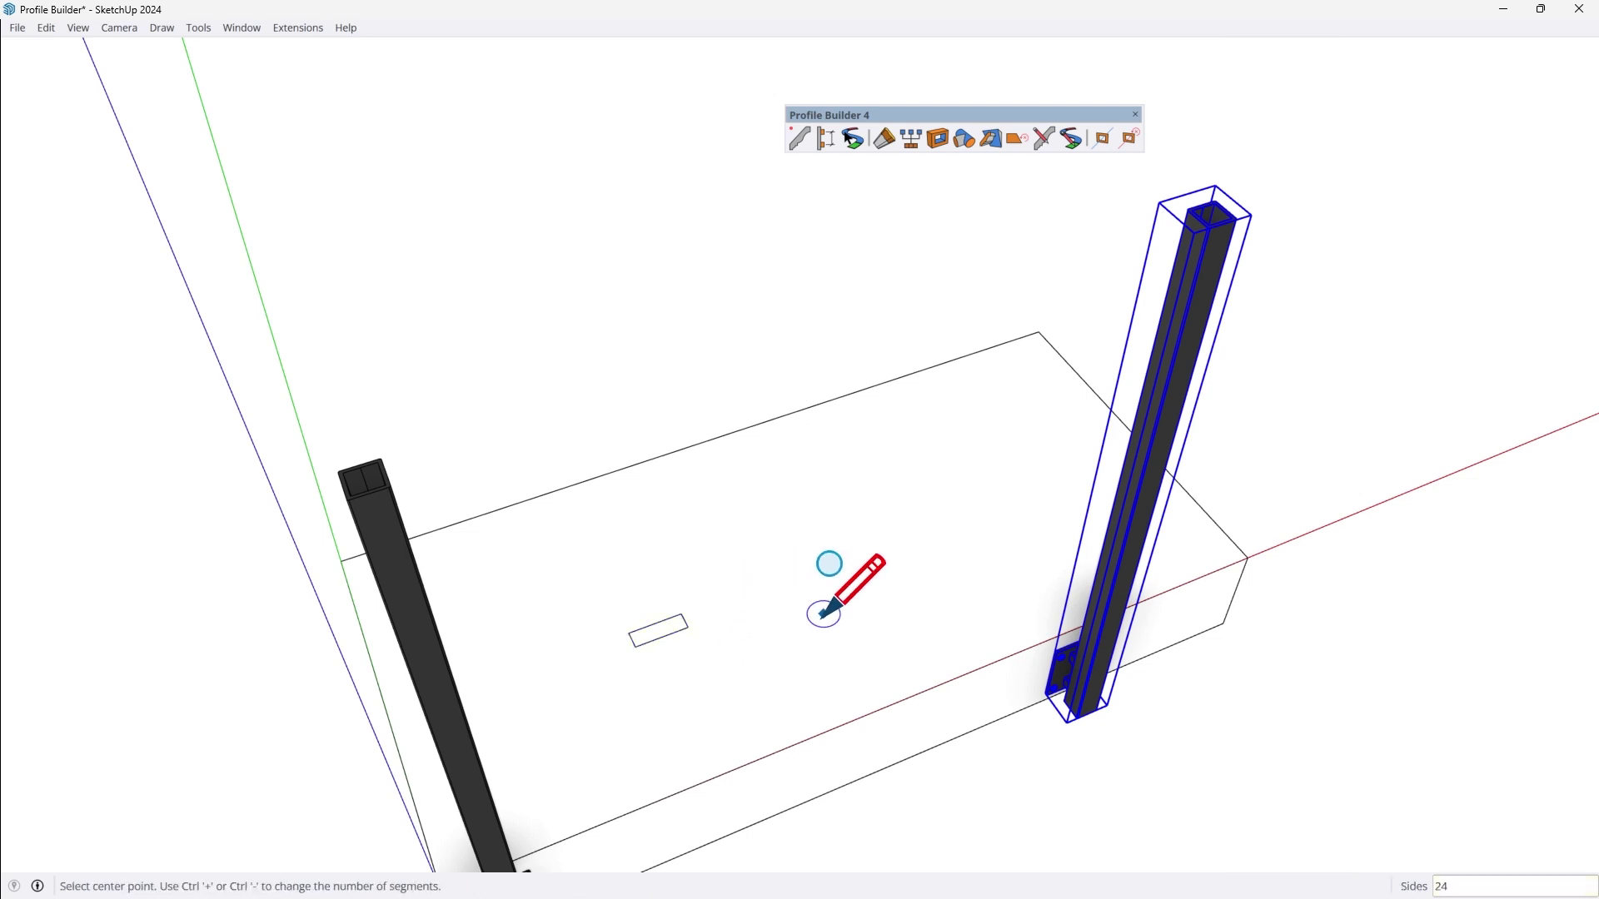
click(825, 612)
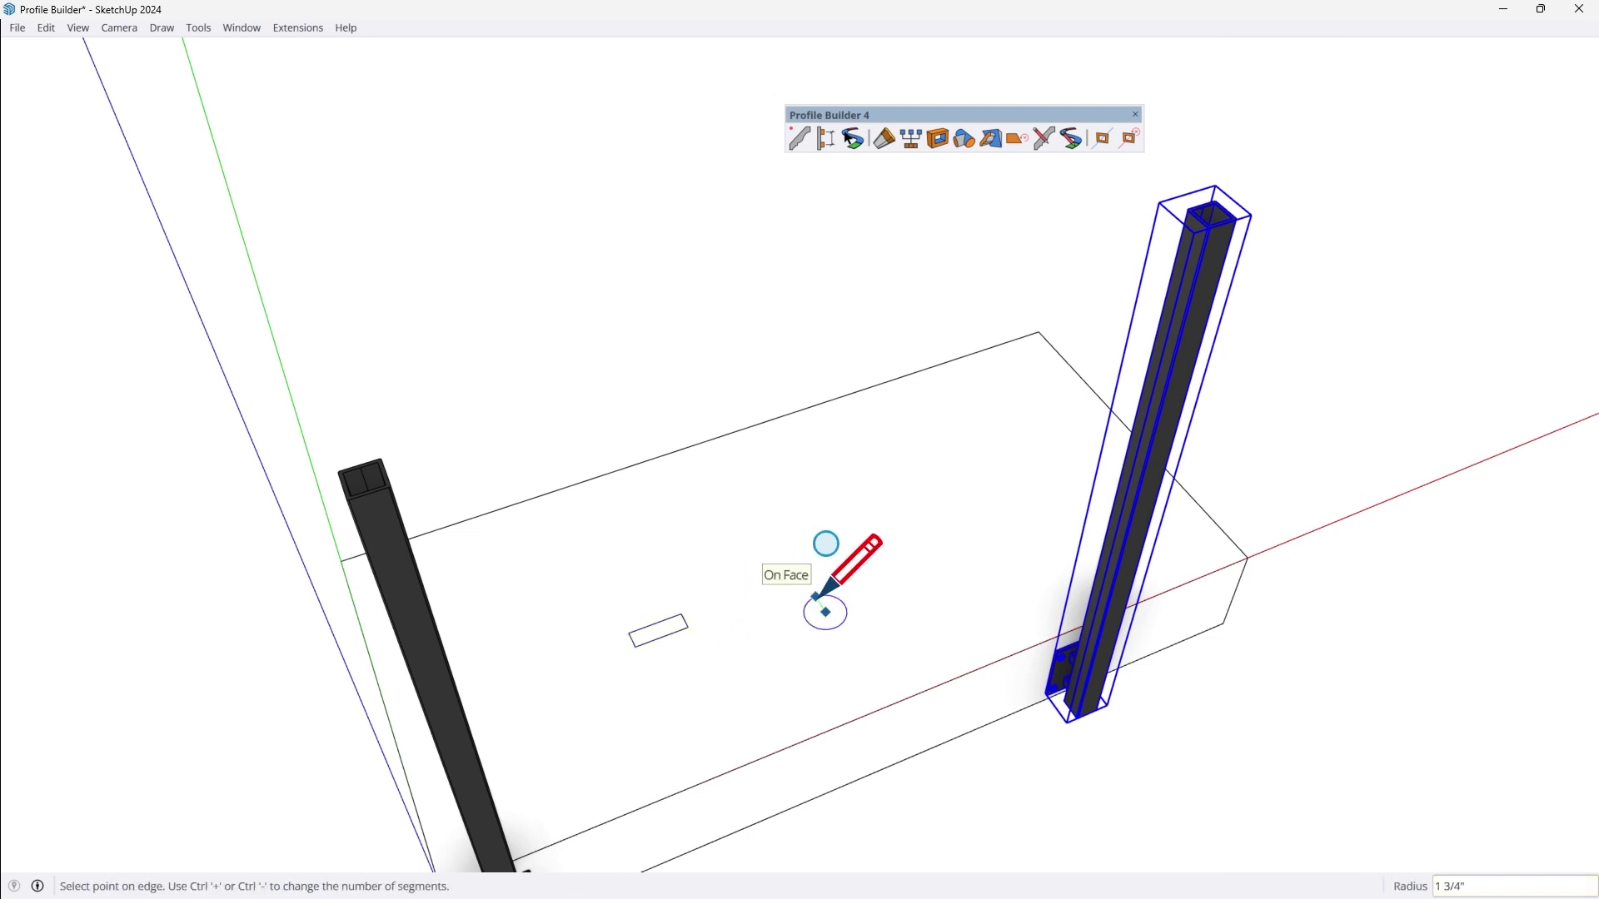
text(.125)
key(Return)
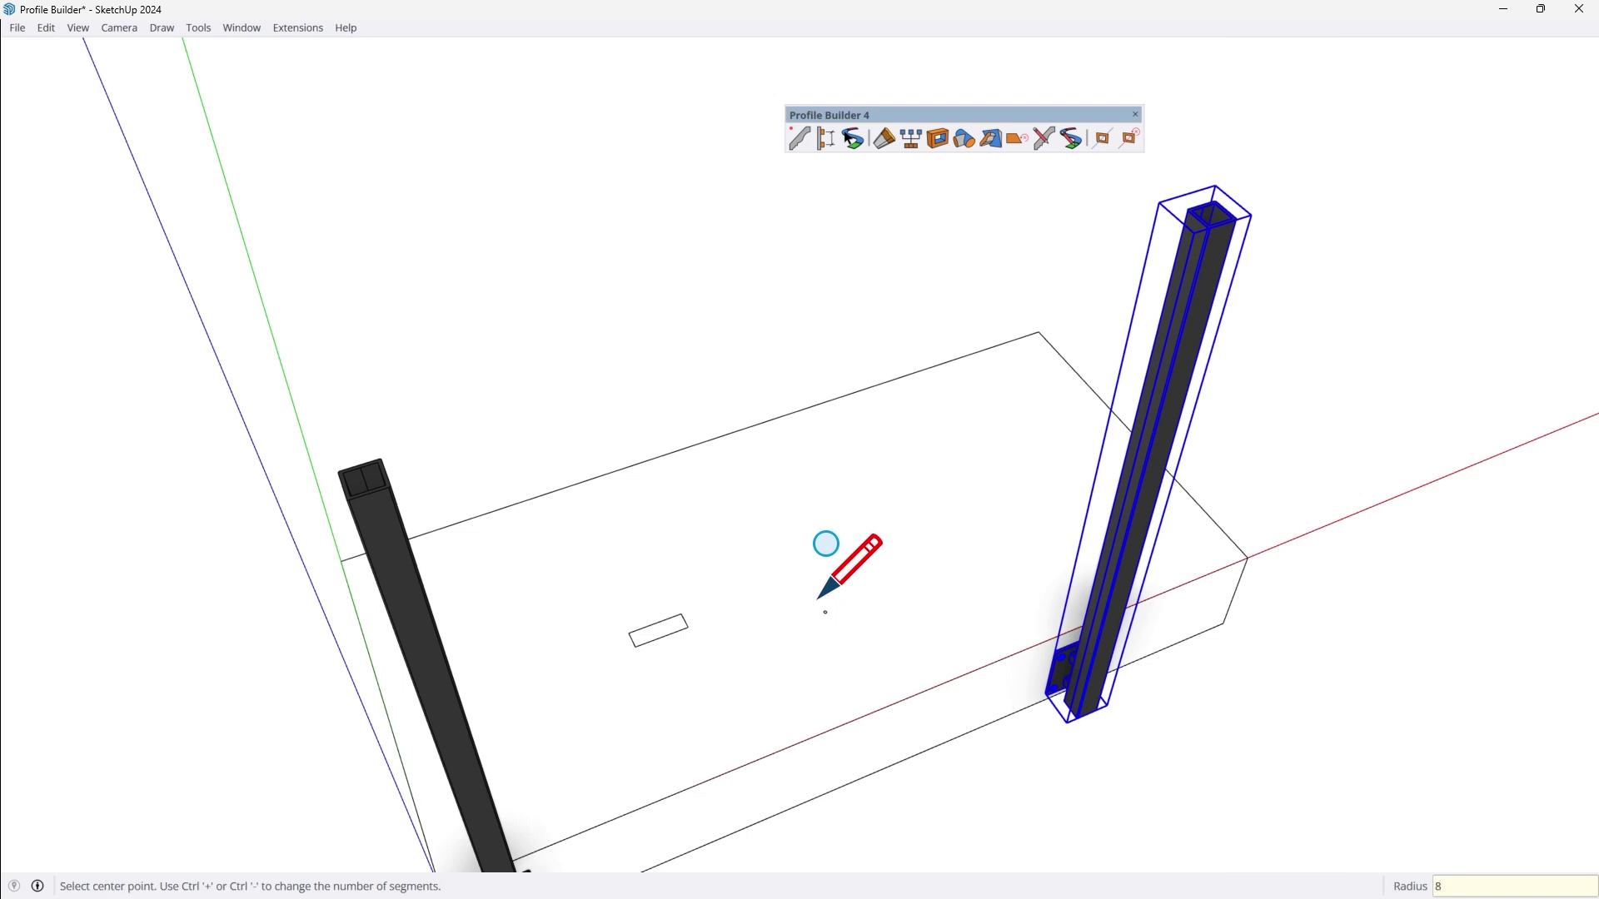
scroll(818, 598, up, 10)
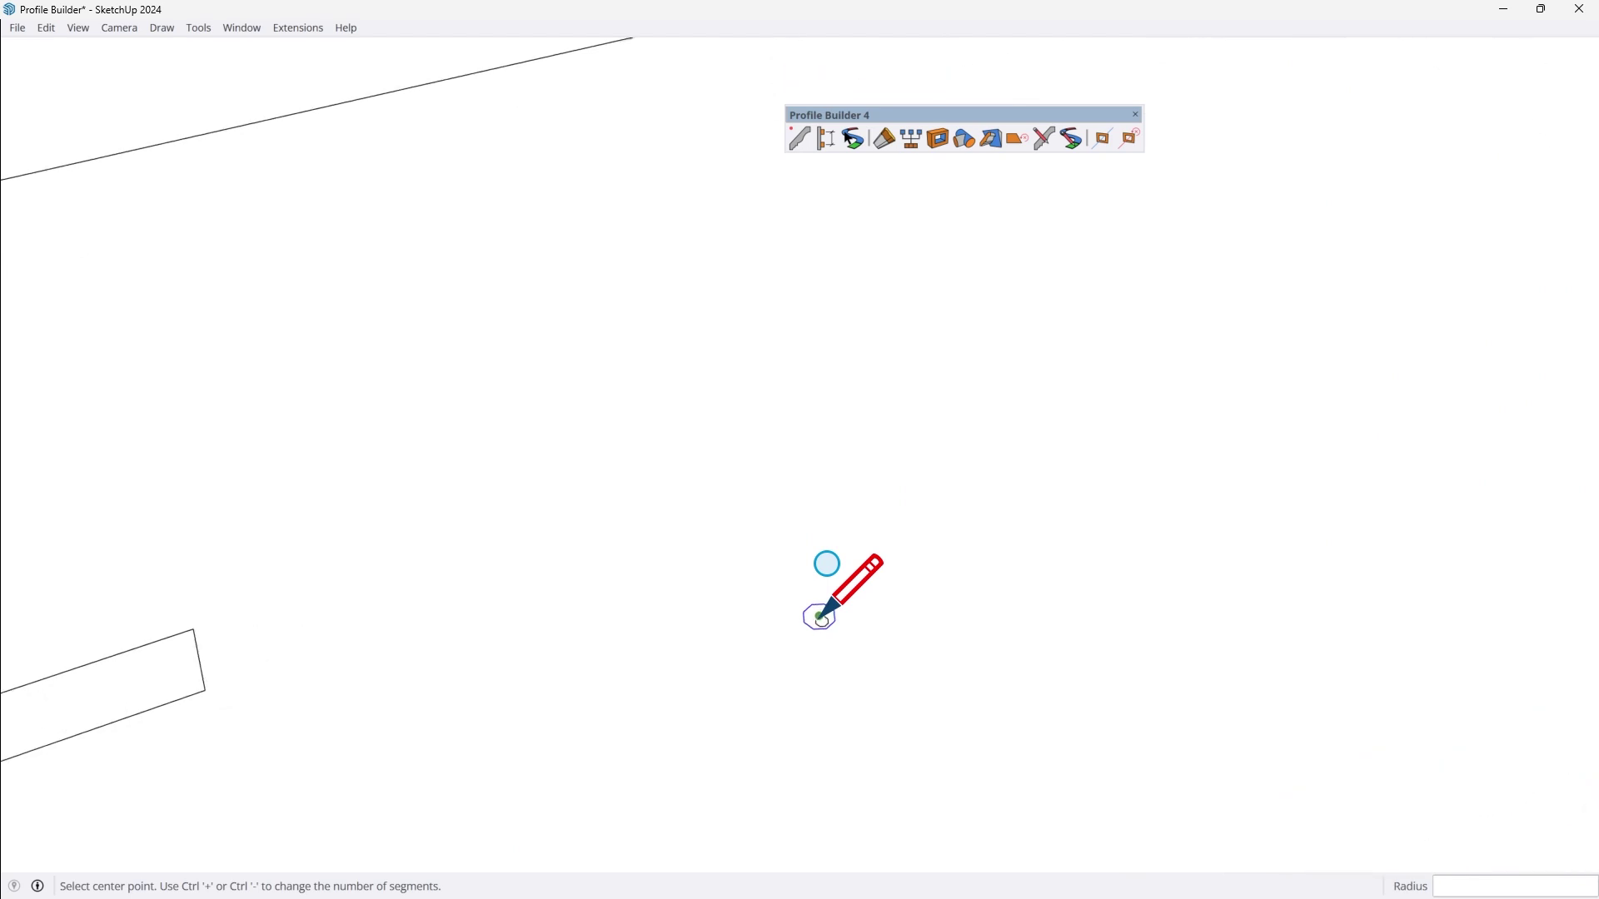
scroll(818, 617, up, 3)
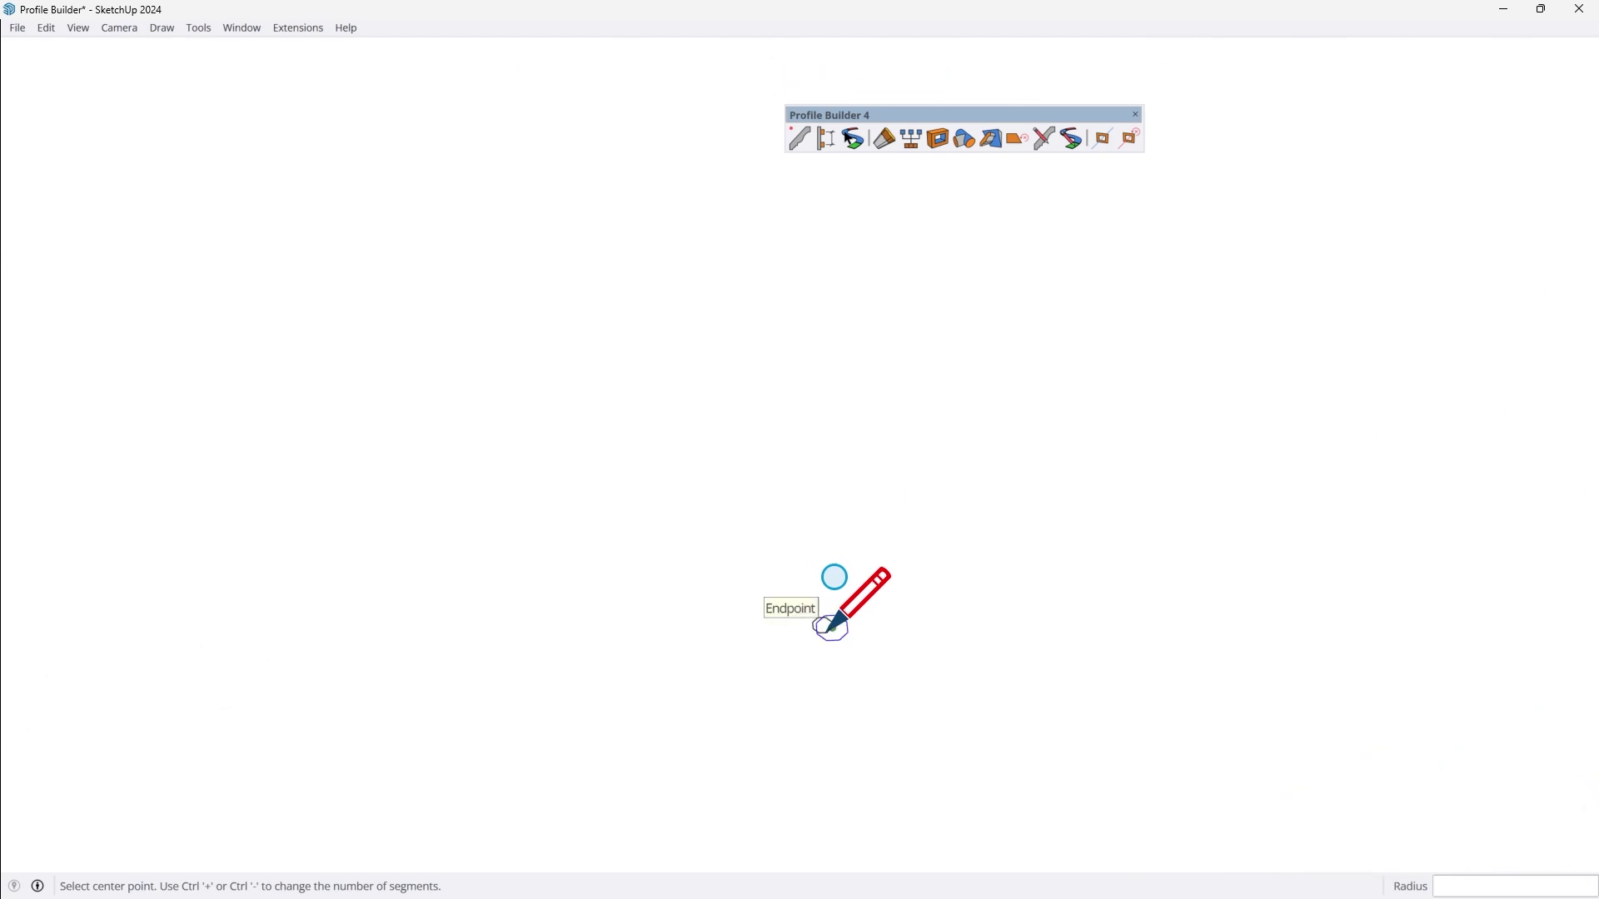
scroll(830, 626, down, 8)
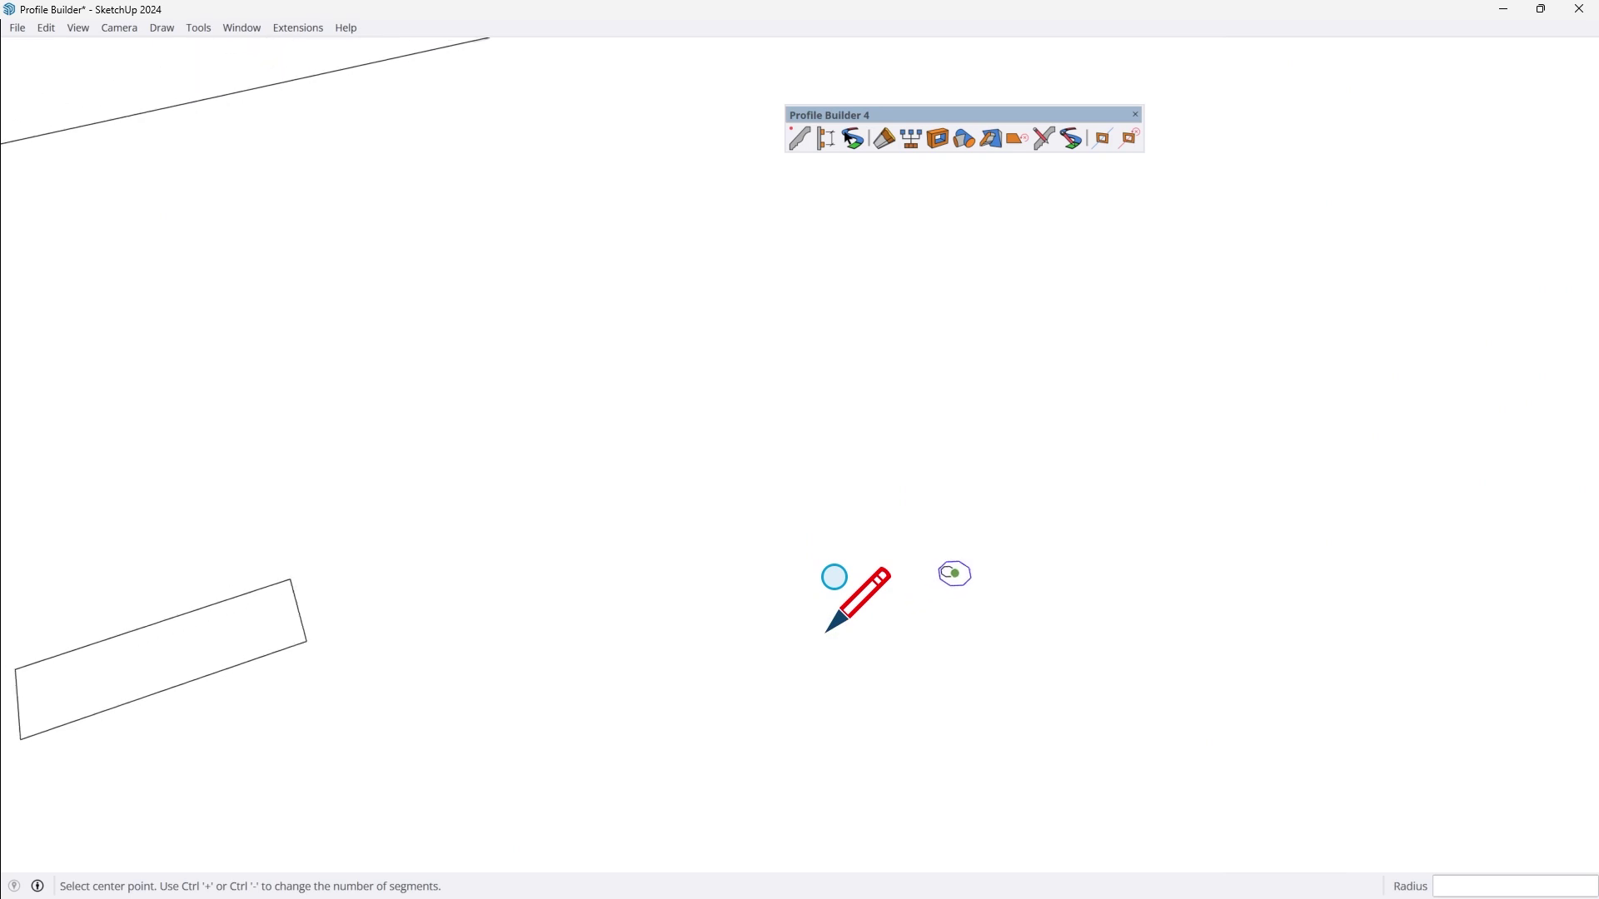
- Browse the model's materials for an oak and a grey suited to the handrail and cable
key(b)
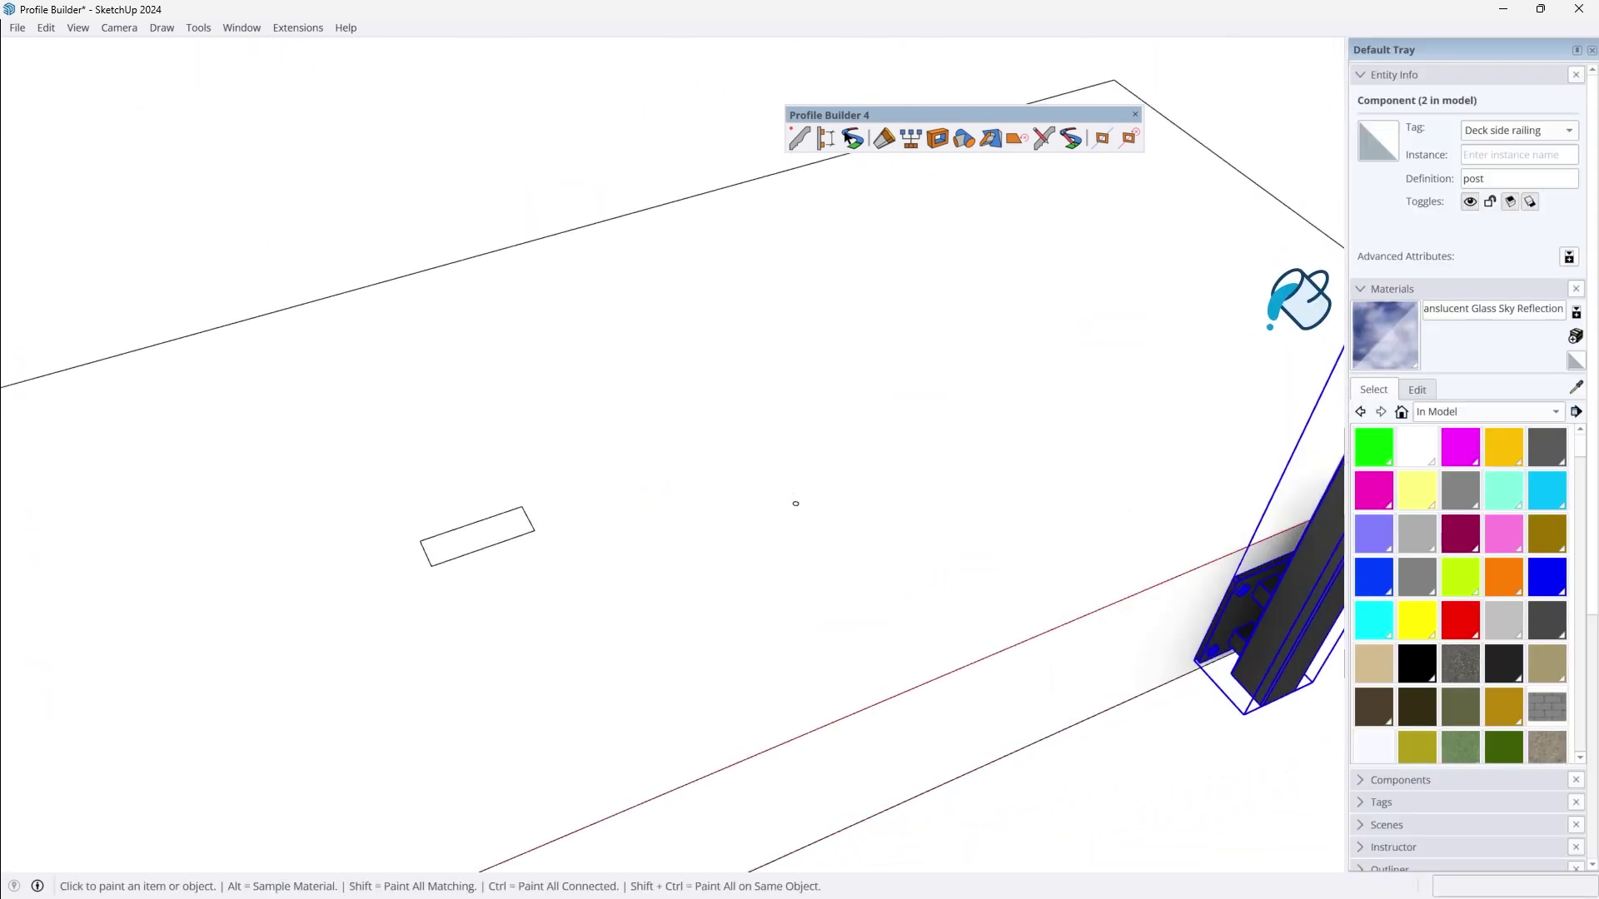
scroll(1425, 500, down, 6)
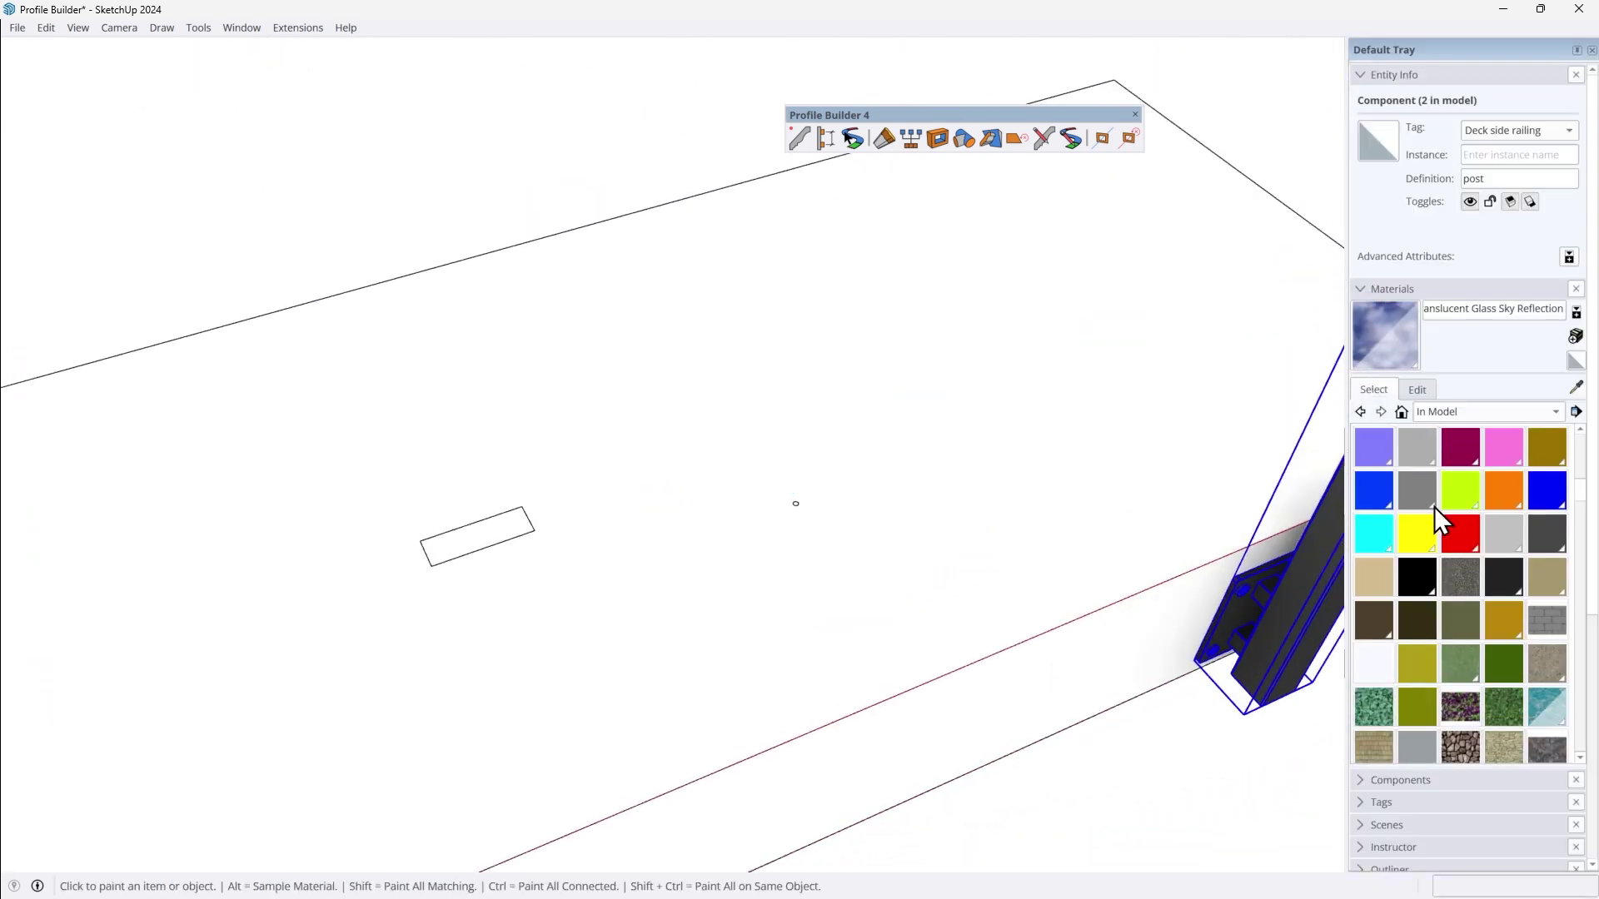
scroll(1434, 506, down, 2)
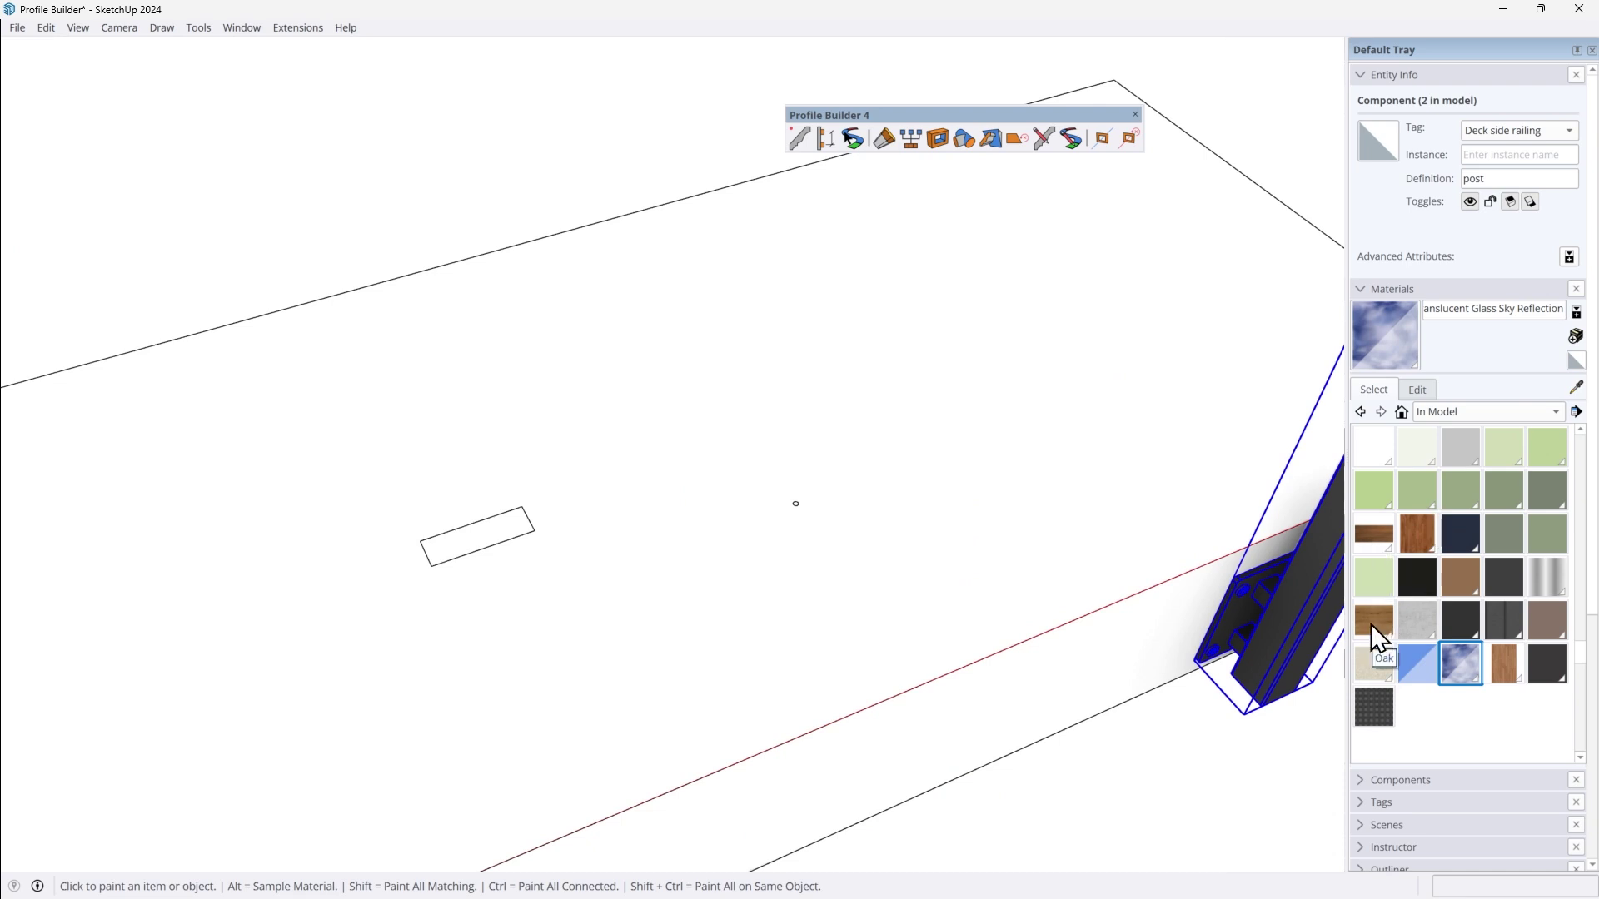
click(1460, 447)
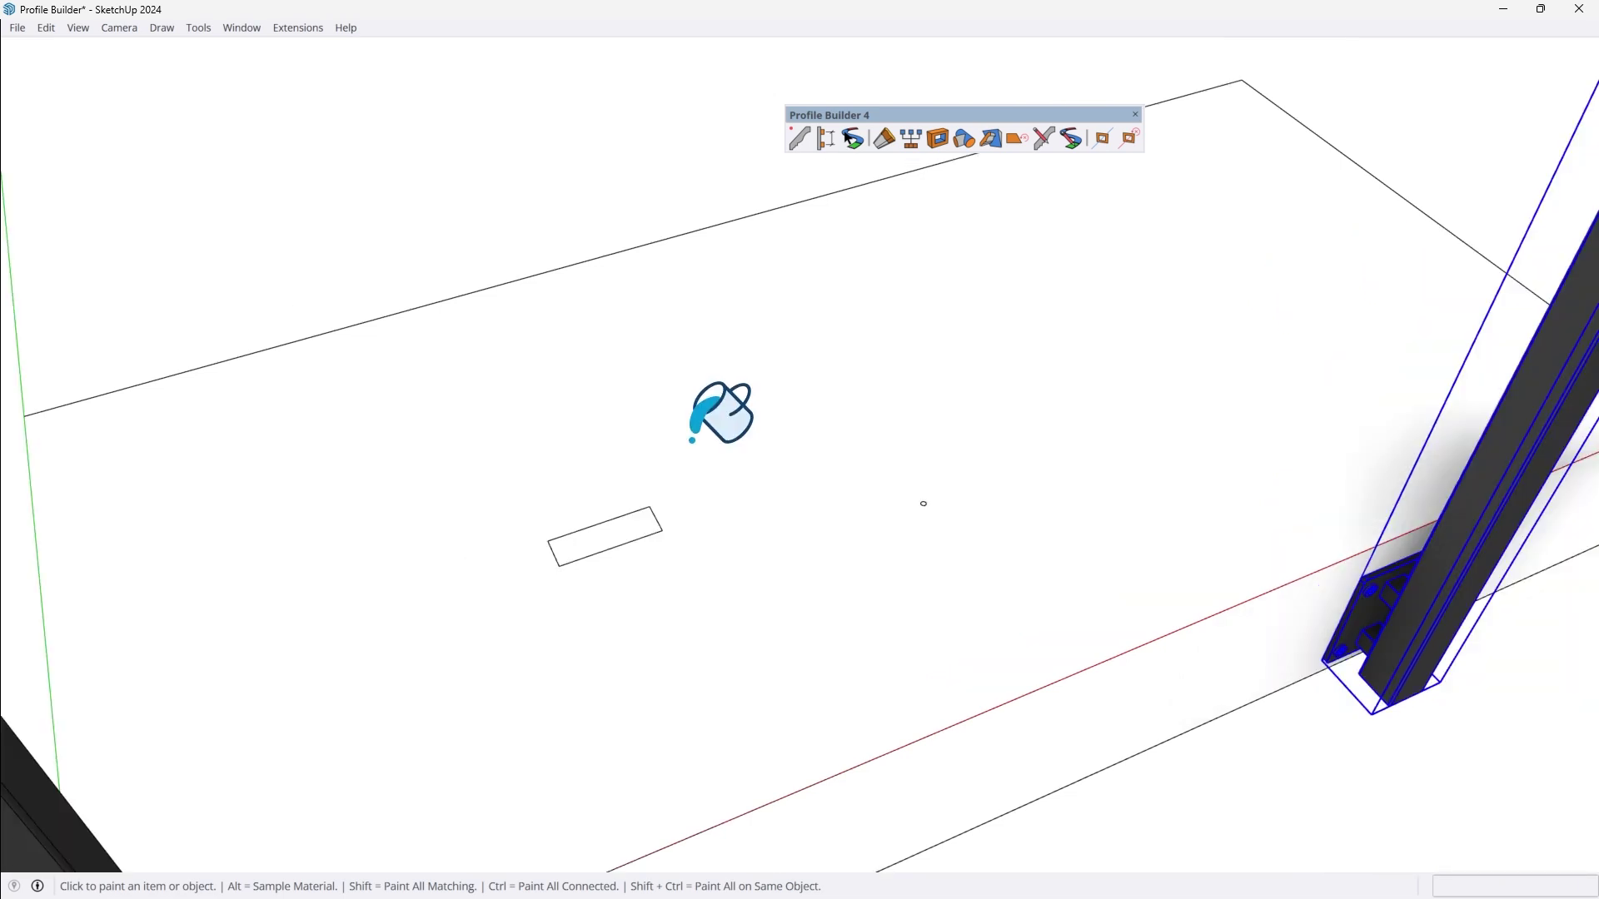
- Create a profile named "hand rail" from the rectangle and set its placement point to Bottom-Middle
key(space)
click(618, 541)
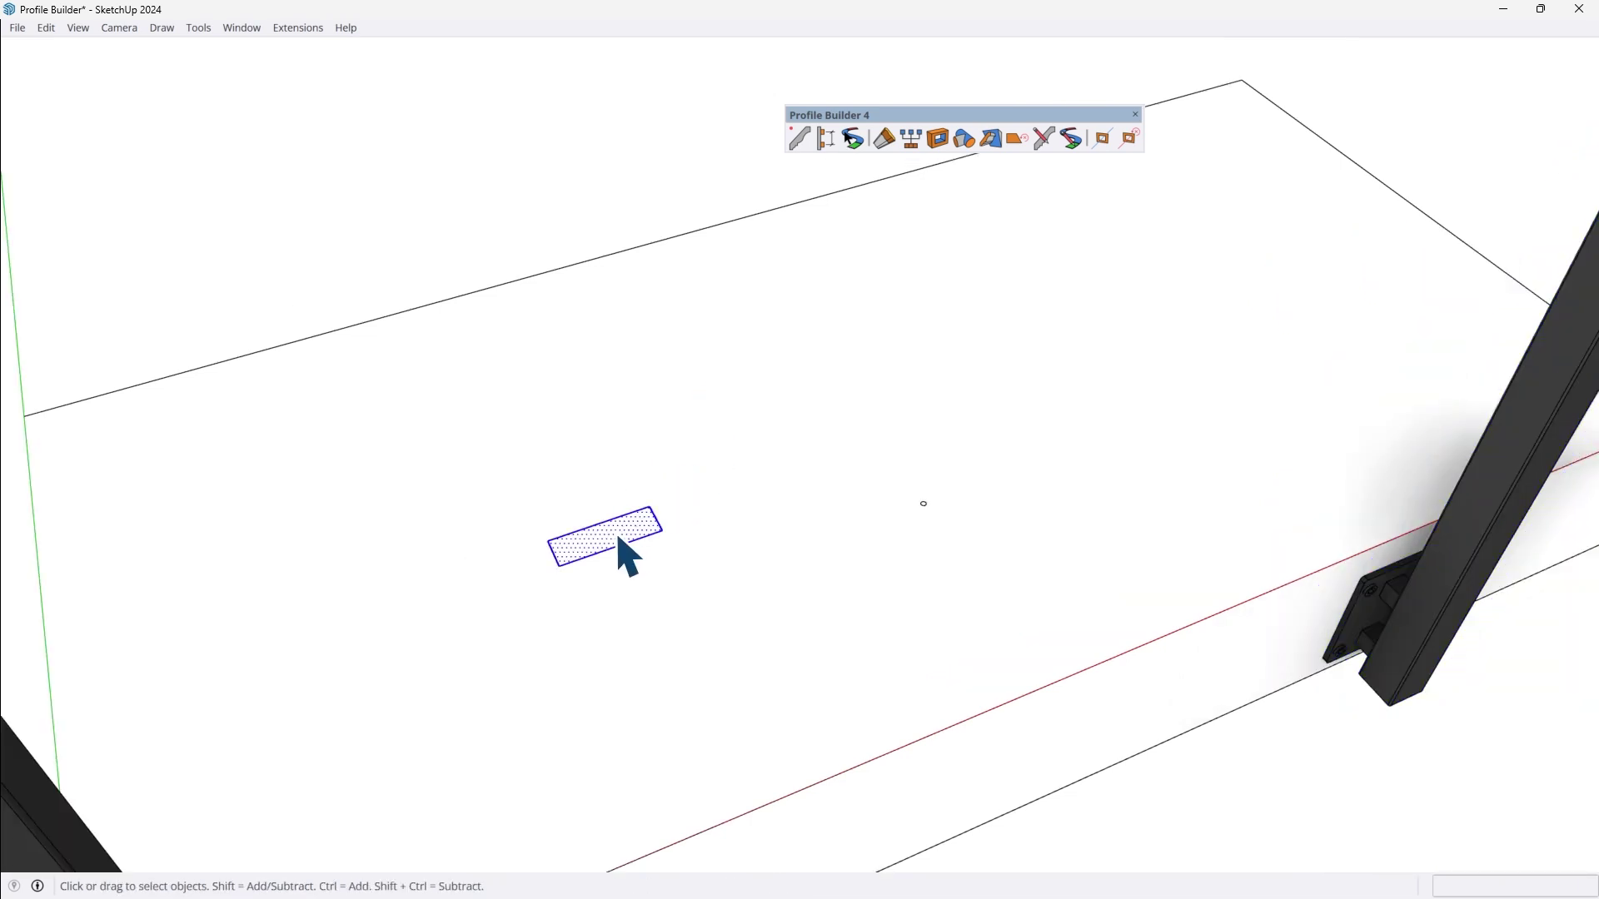
click(798, 138)
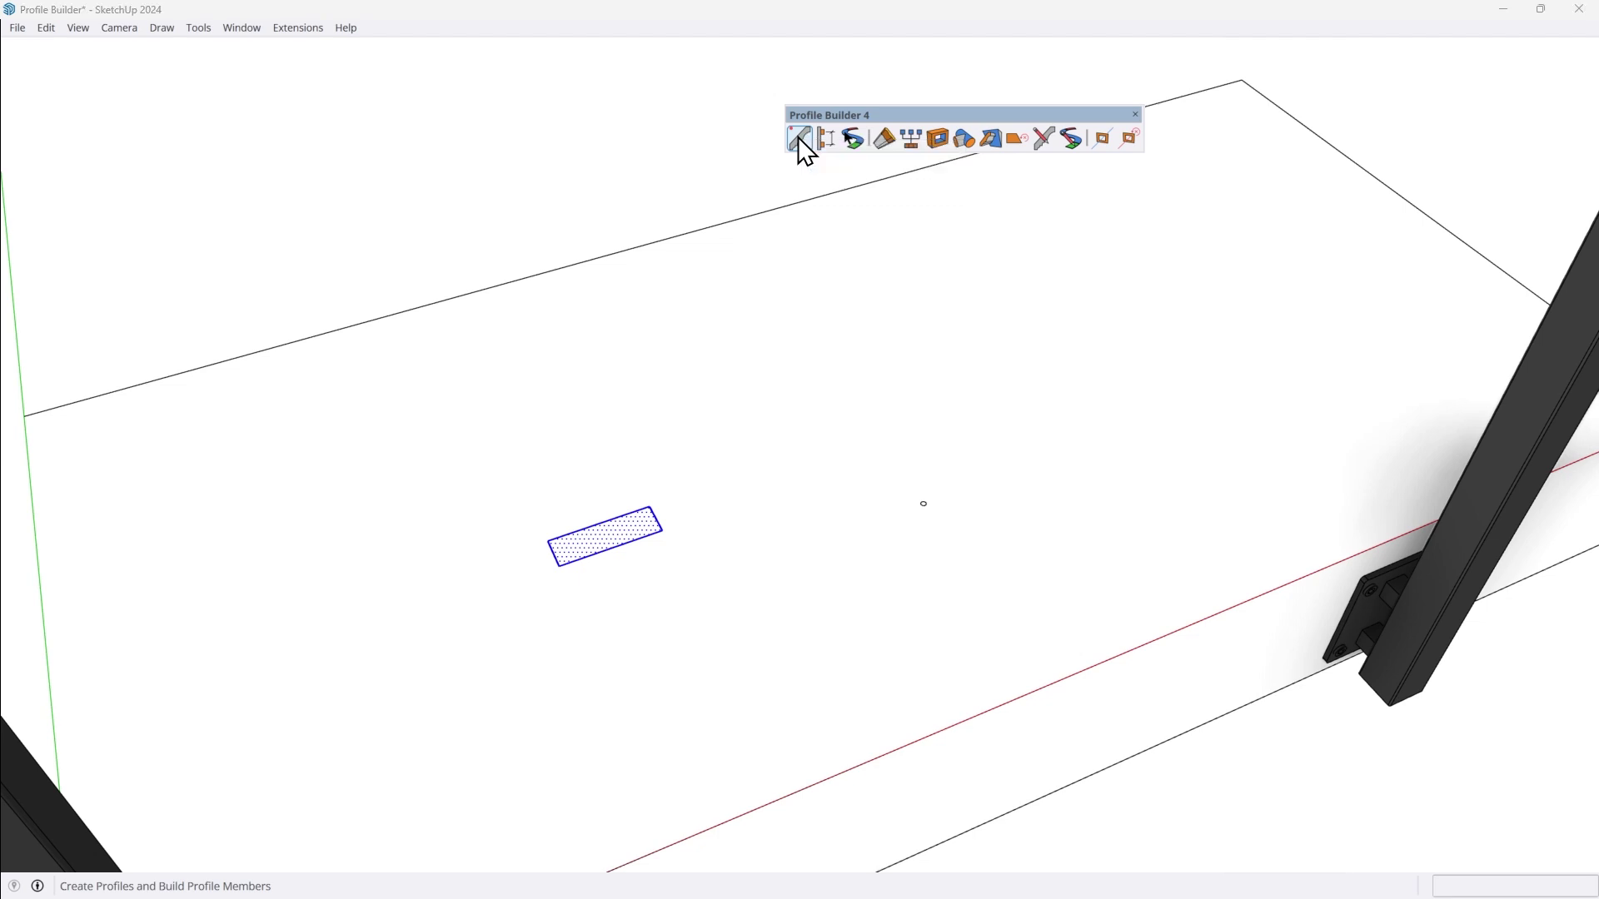
click(1279, 233)
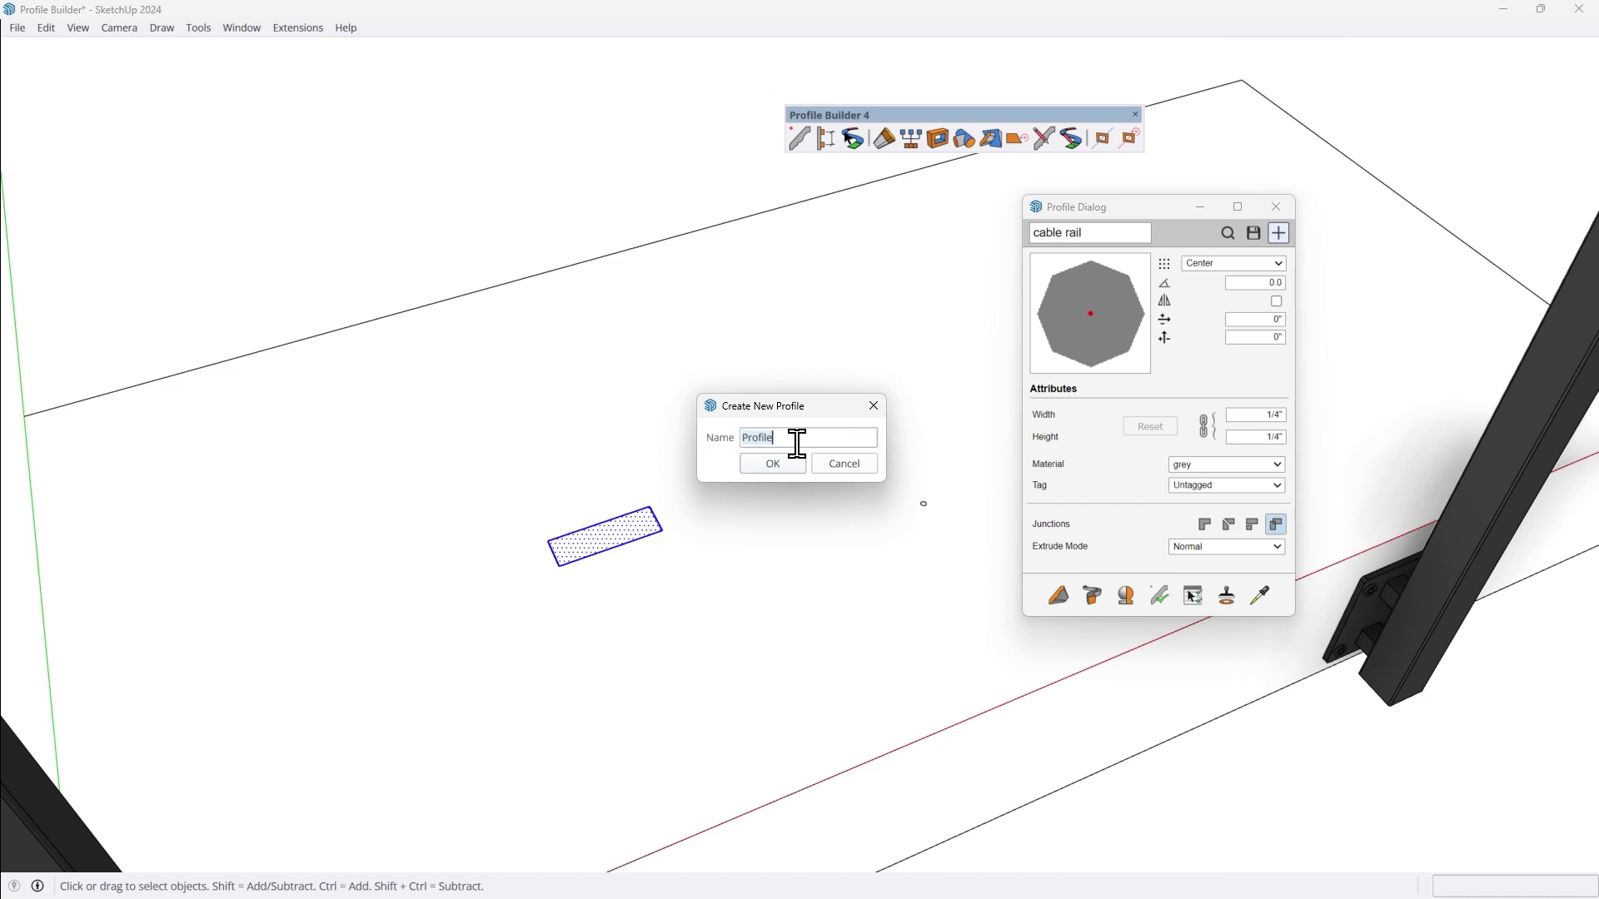
key(Return)
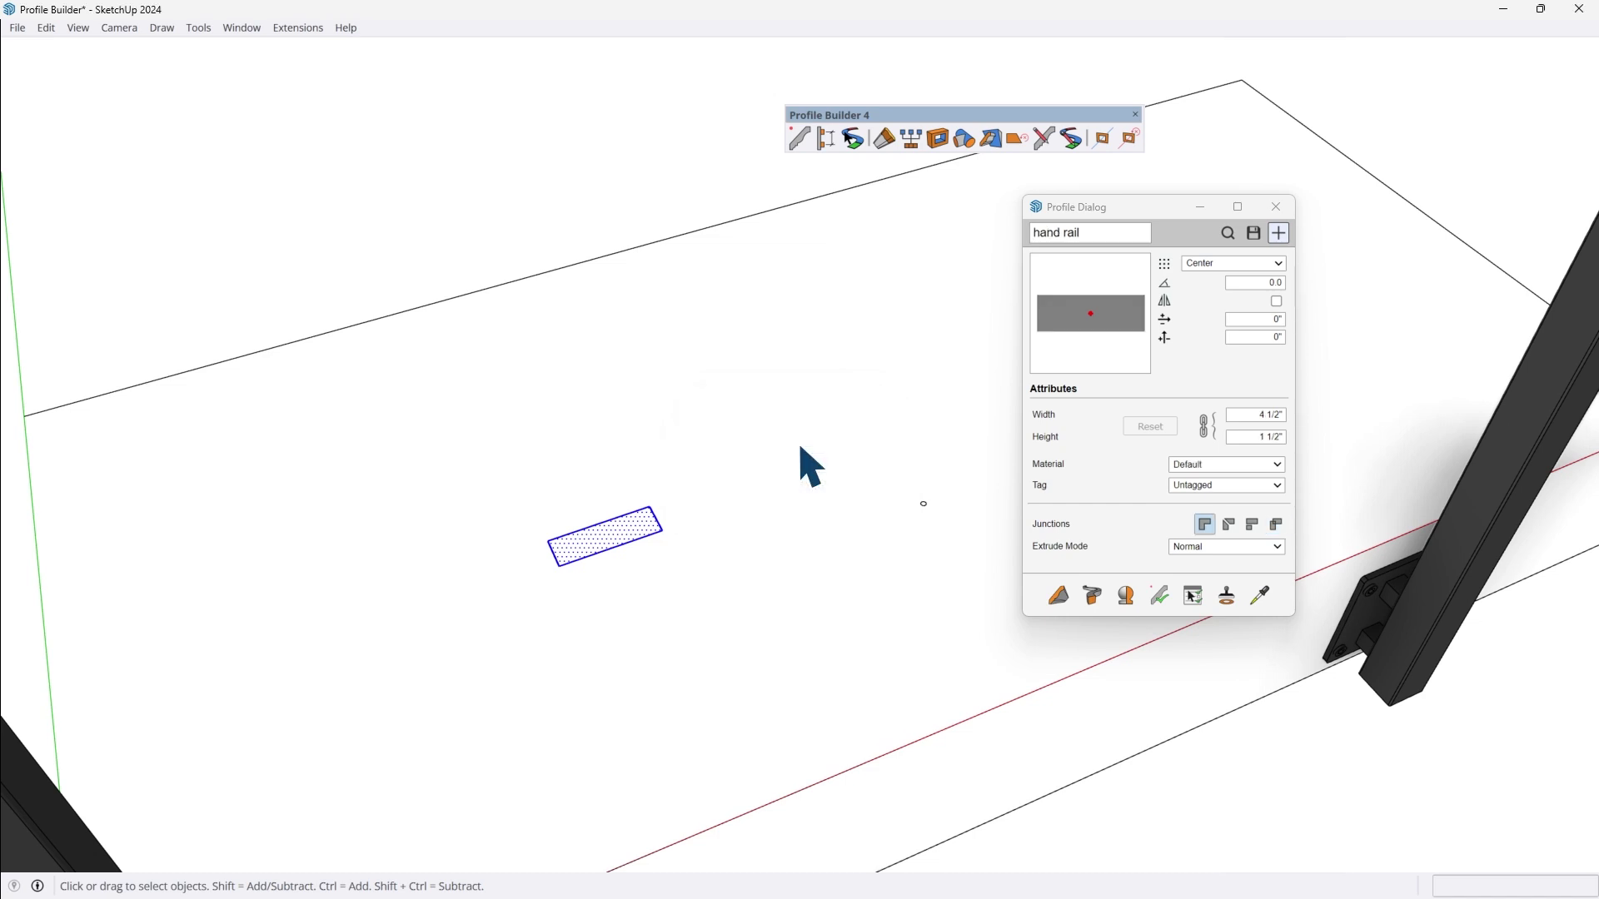
click(1222, 264)
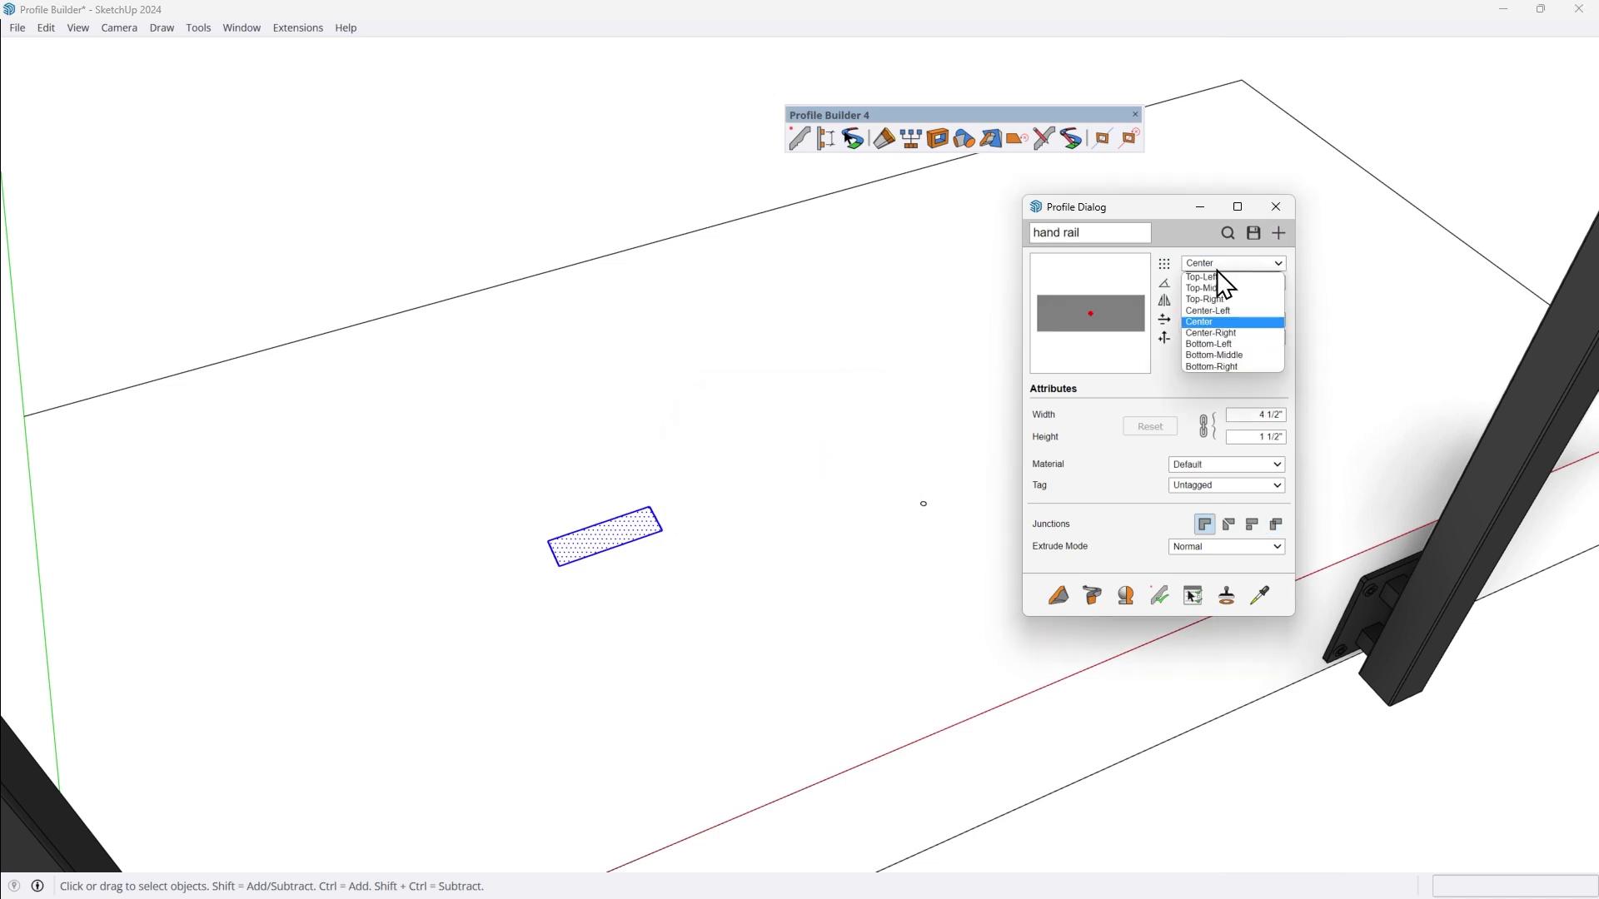
click(1226, 353)
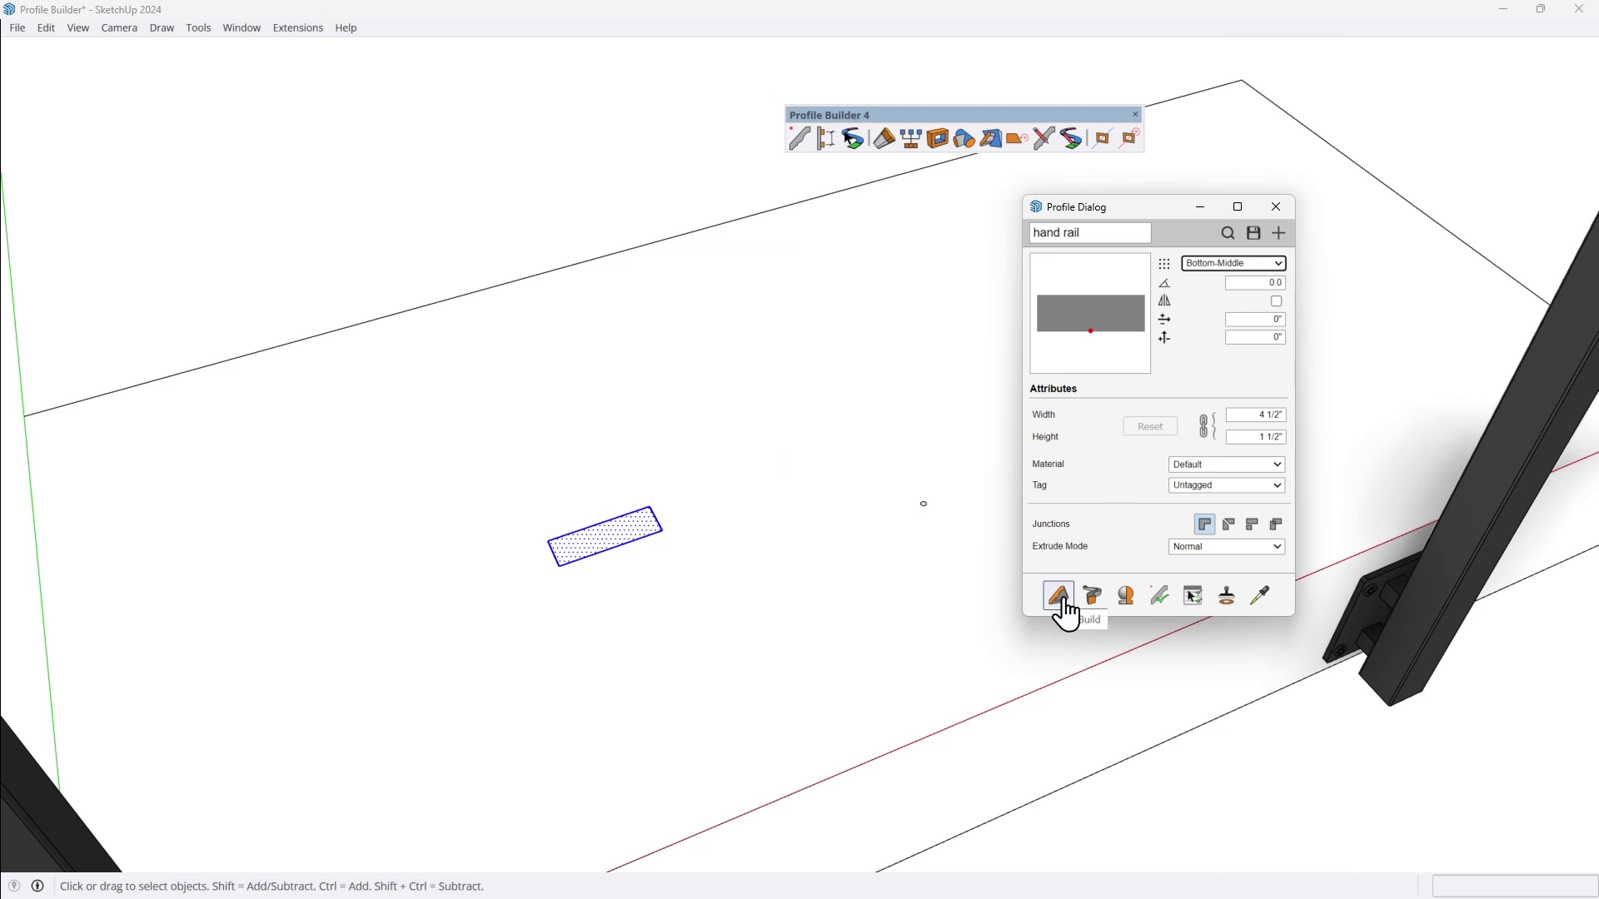
- Build the hand rail profile across the tops of both posts, from the outer edge midpoint of one to the other's
click(1066, 614)
middle_drag(1024, 616, 441, 409)
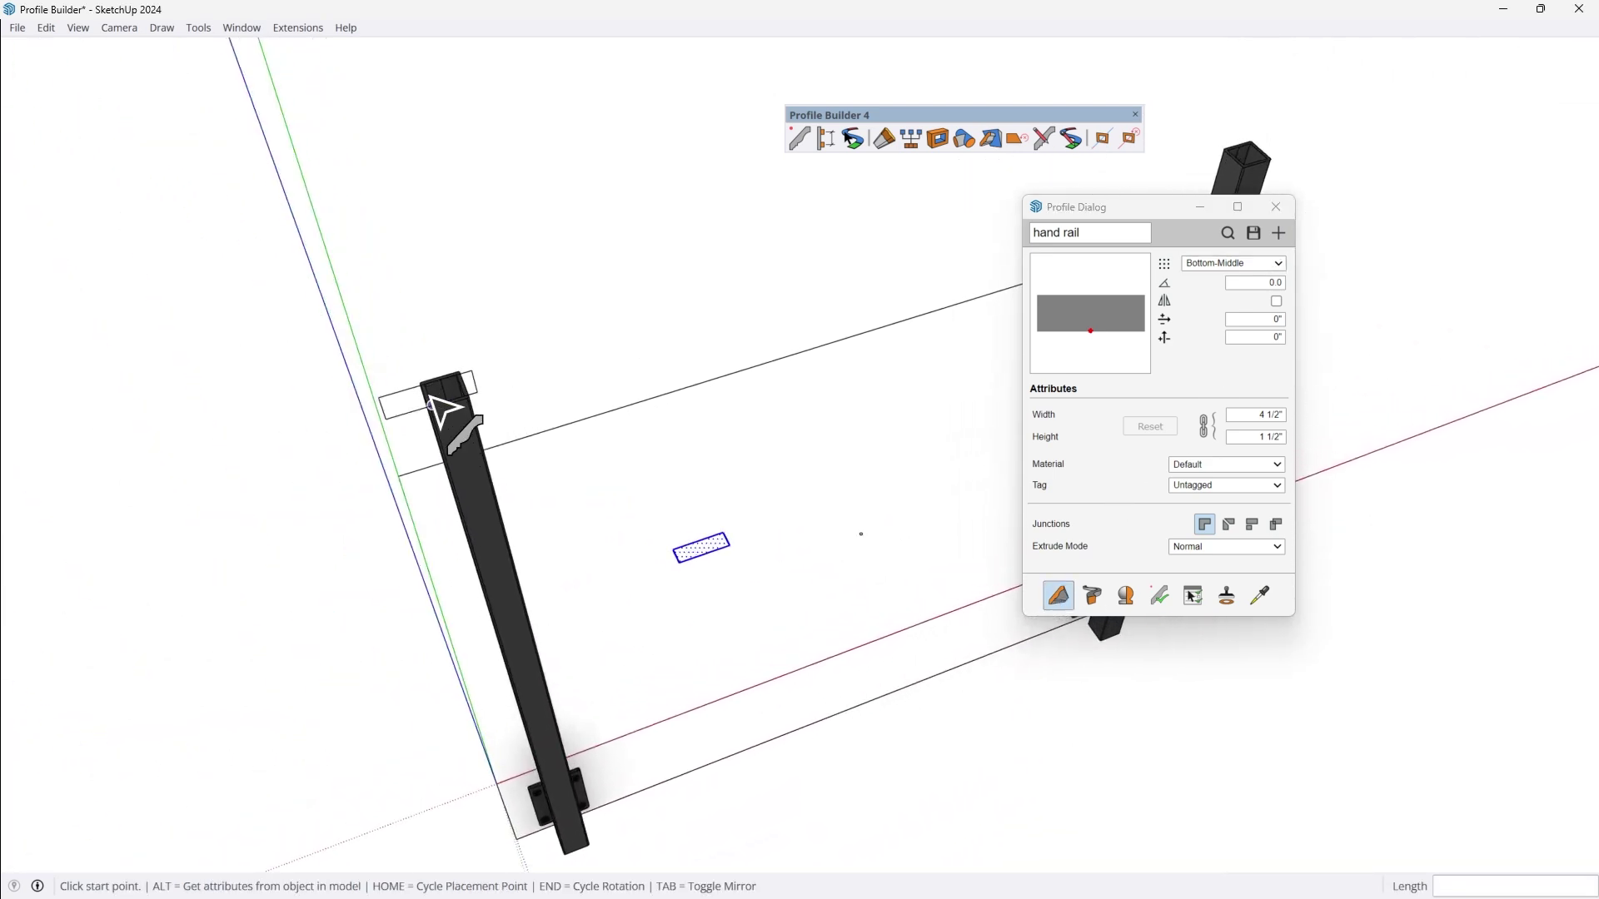
scroll(433, 402, up, 3)
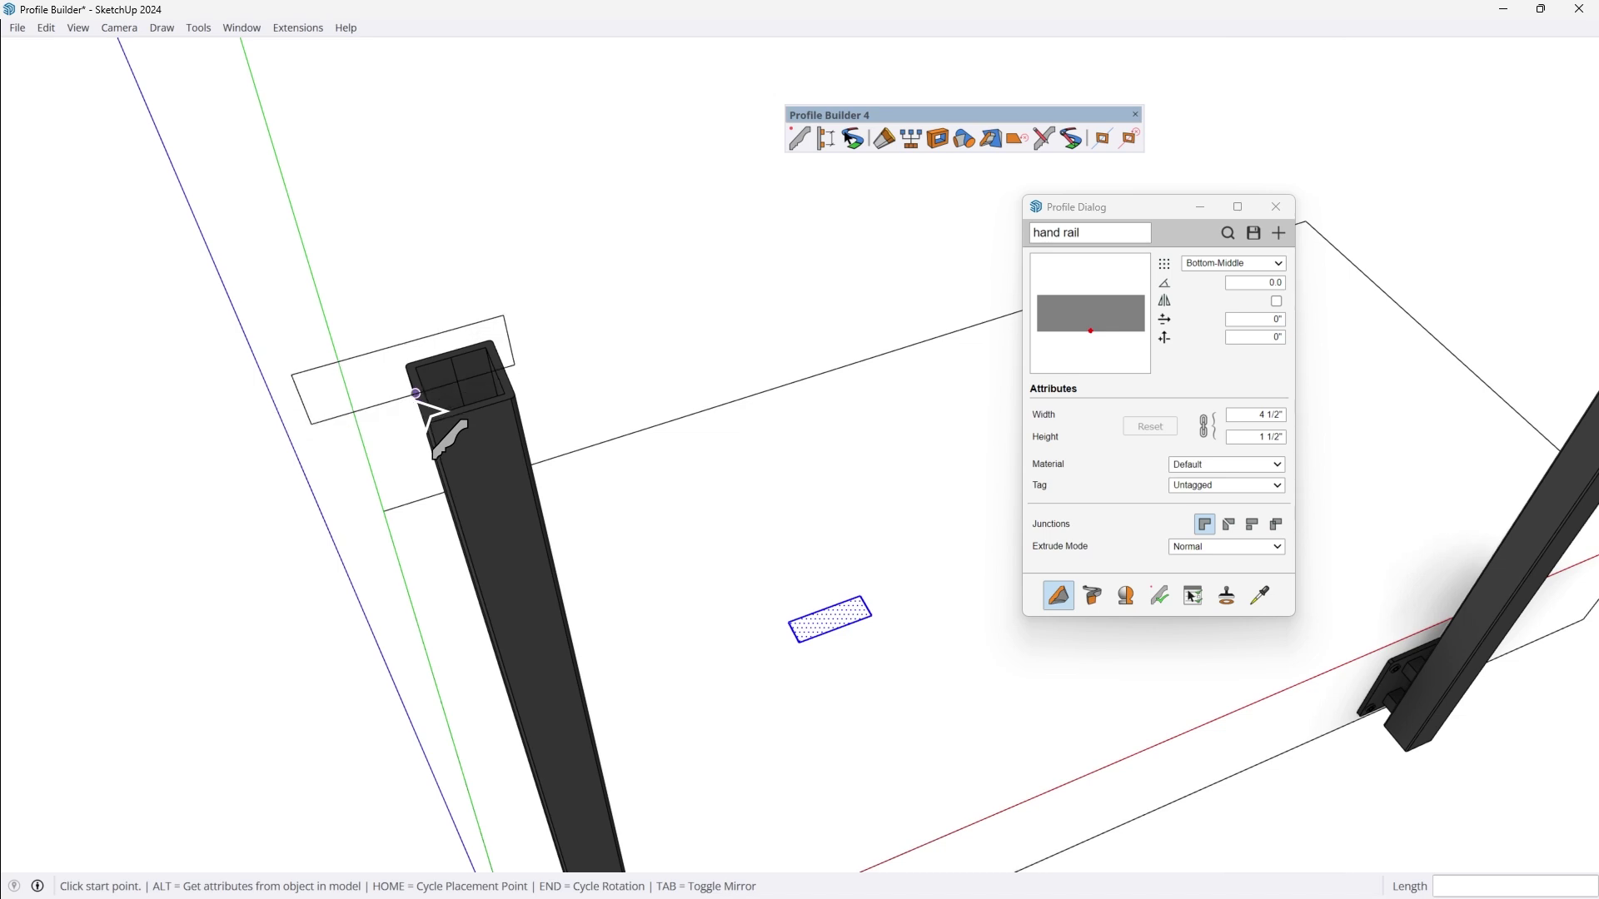
click(416, 400)
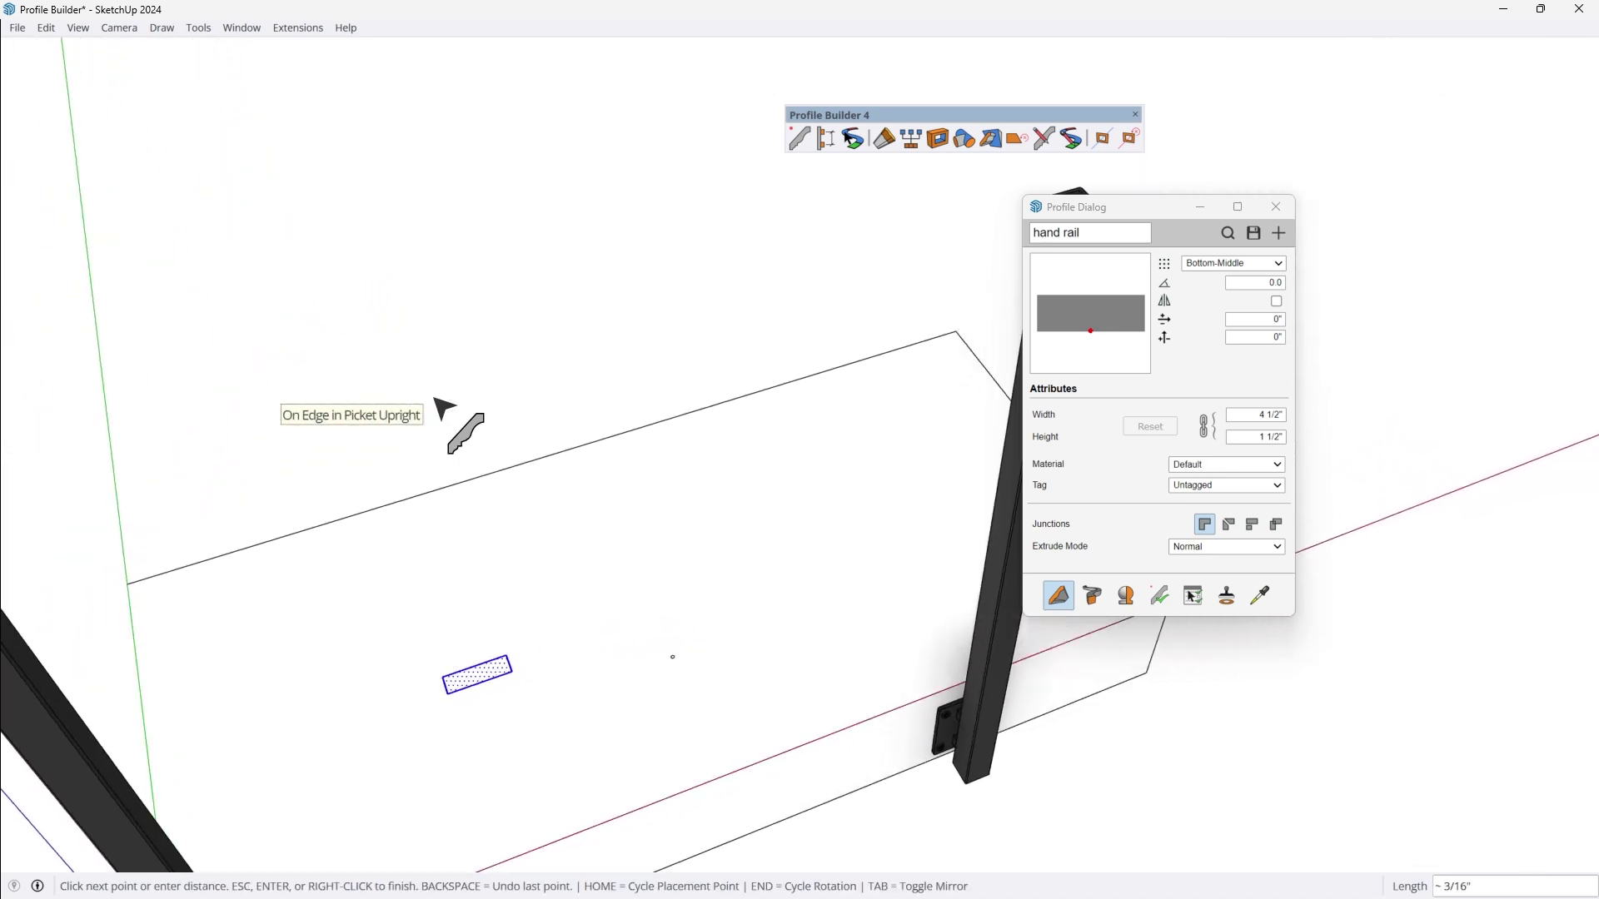
middle_drag(434, 400, 710, 353)
scroll(657, 417, up, 5)
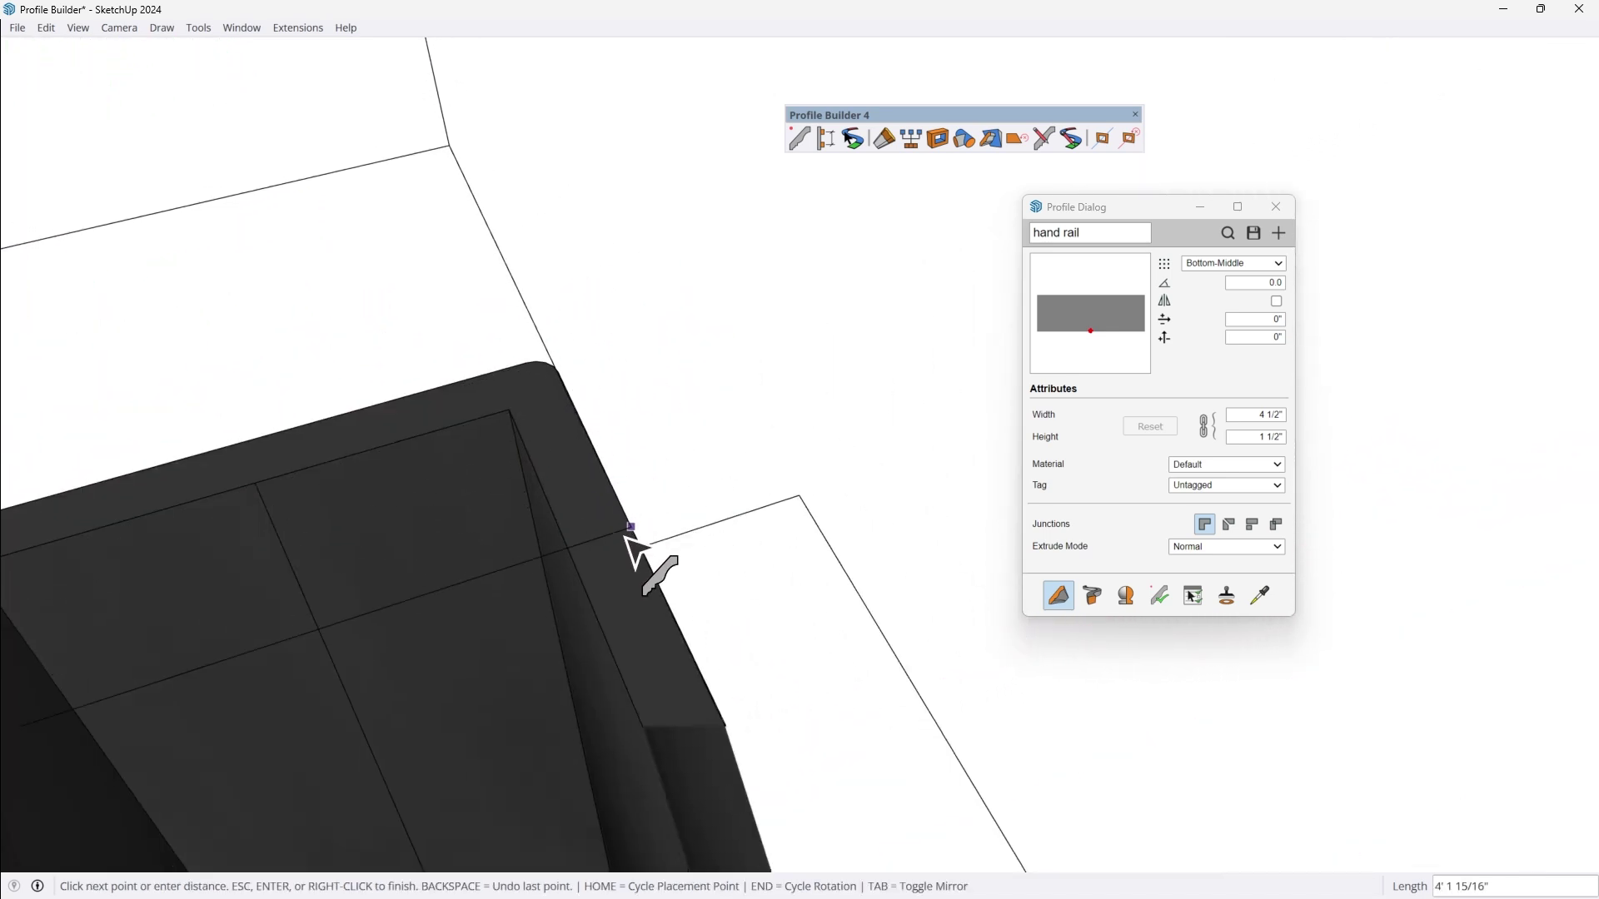
scroll(627, 537, down, 5)
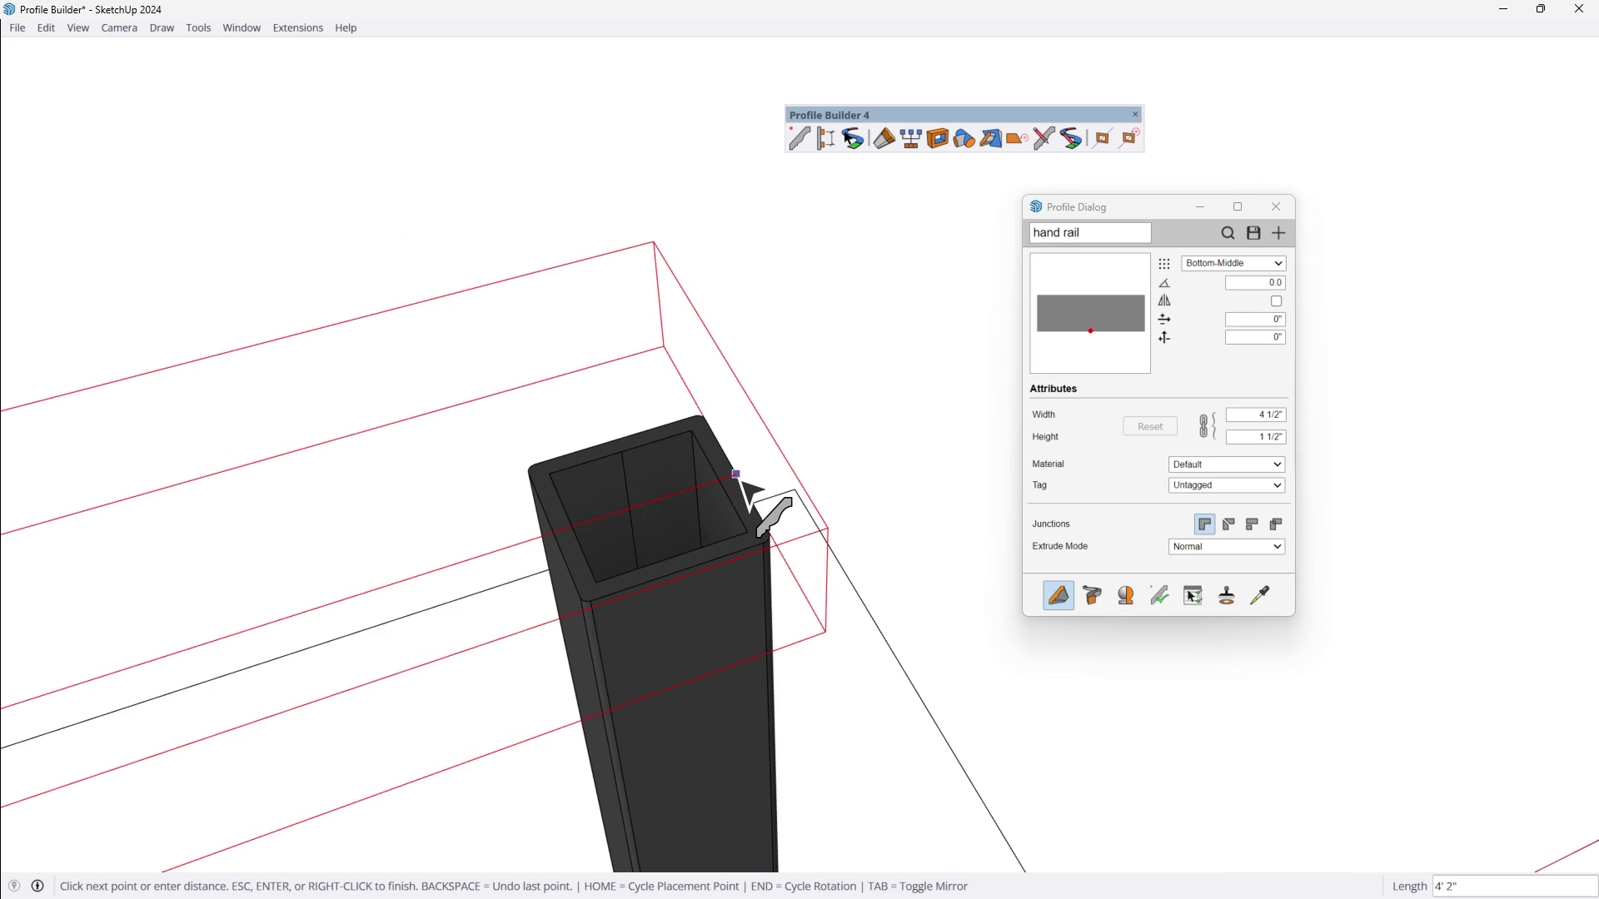
scroll(747, 492, down, 10)
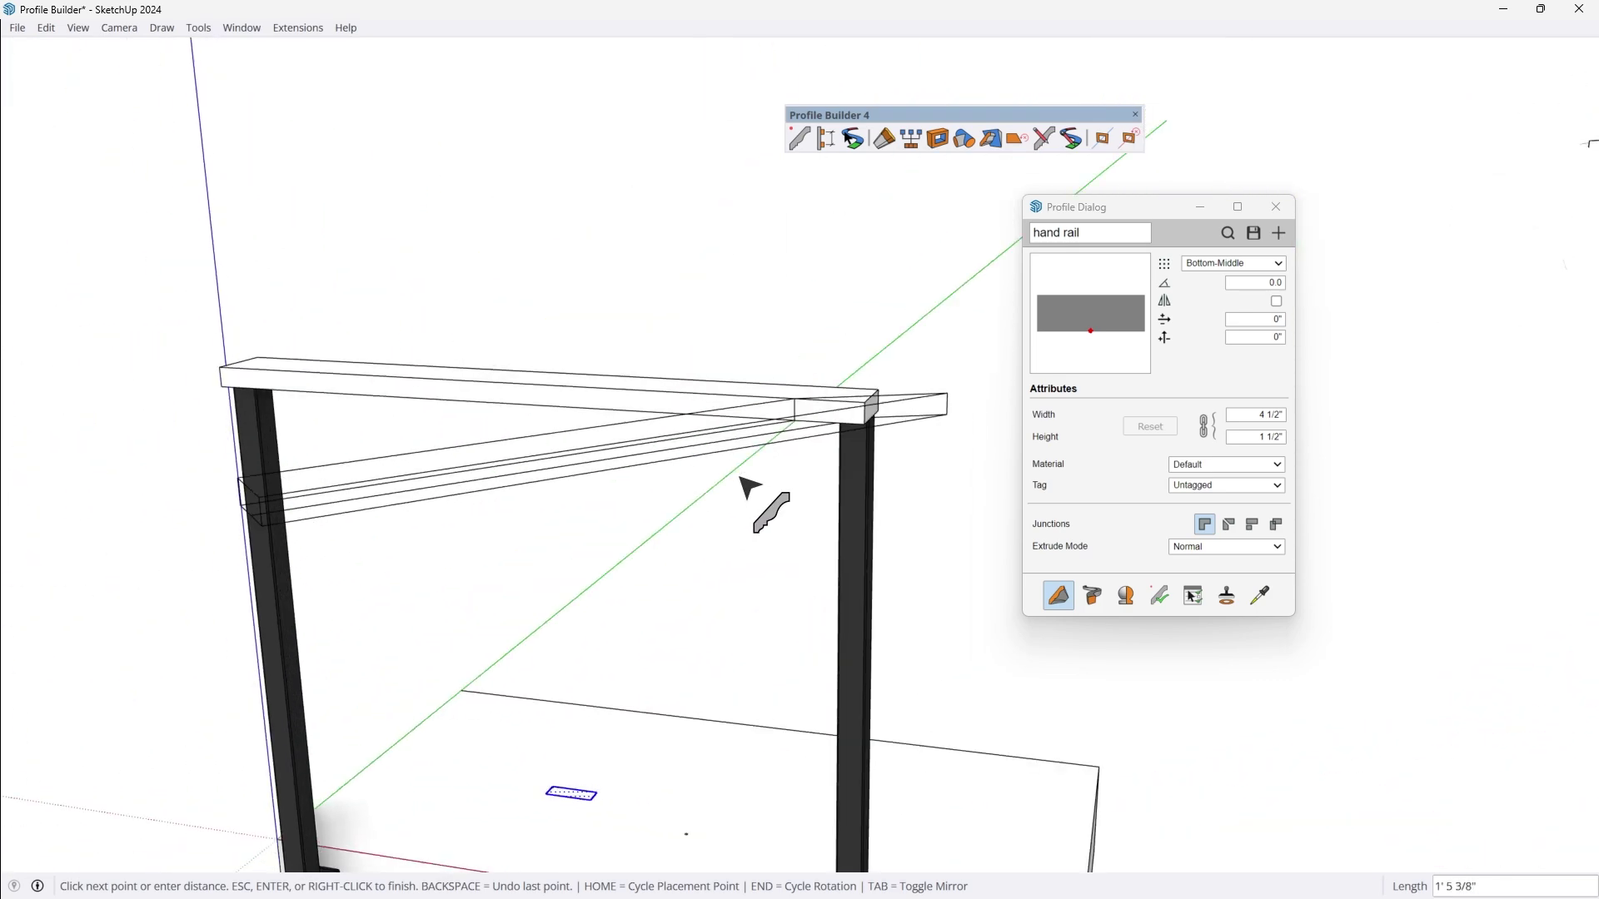
mouse_move(748, 485)
middle_down()
mouse_move(724, 464)
mouse_move(726, 487)
middle_up()
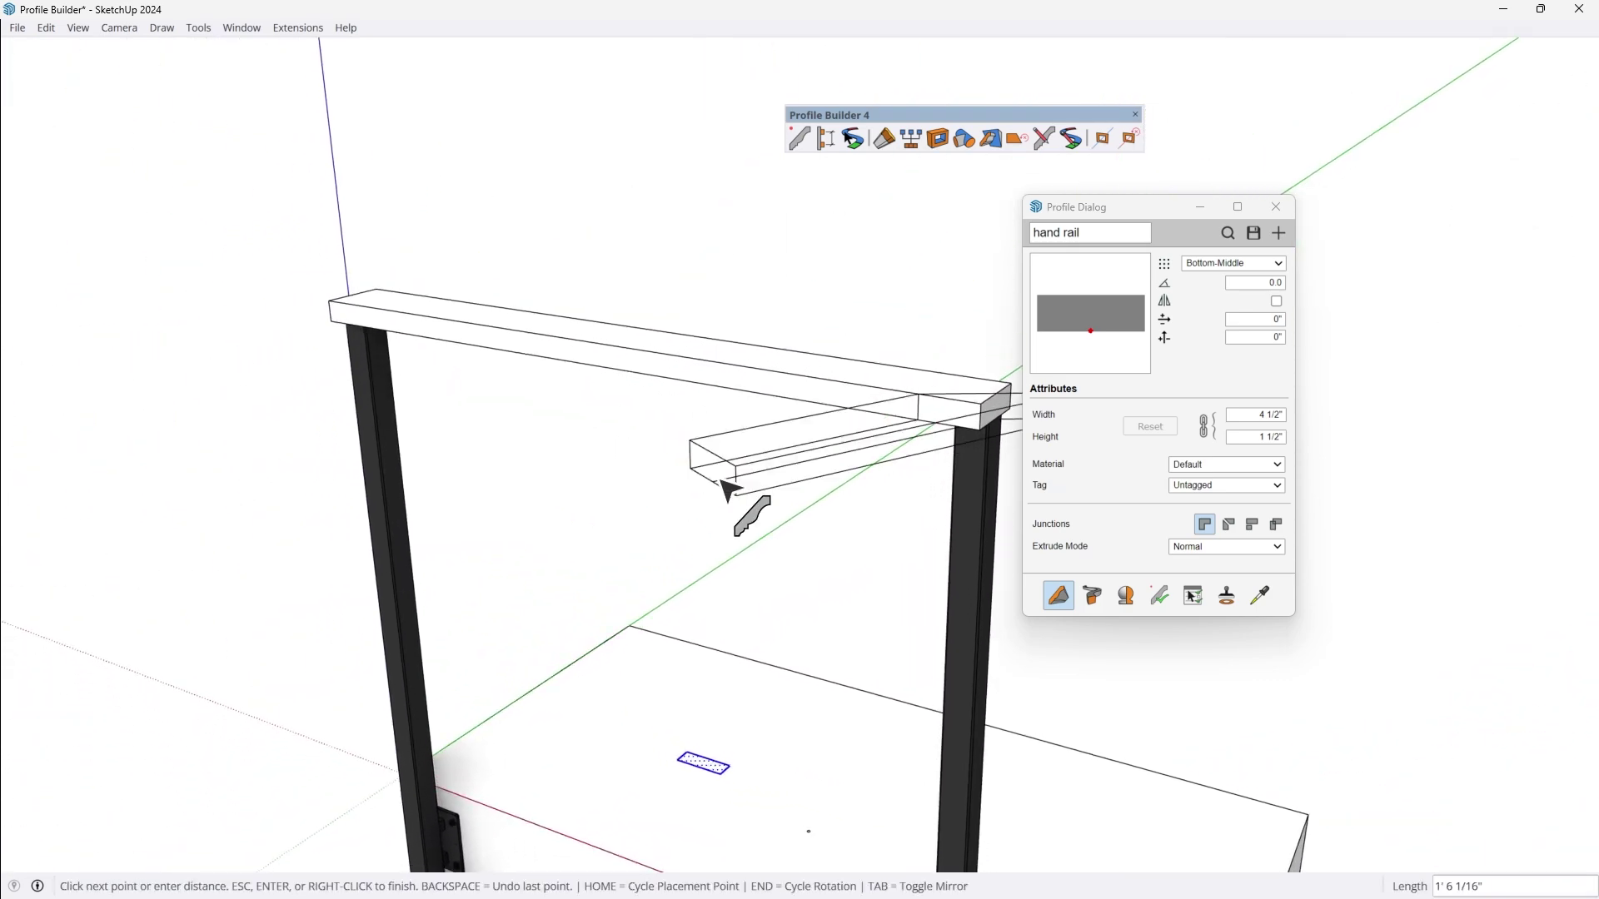
key(space)
- Set the hand rail's material to Oak and apply all profile attributes to the built member
click(740, 367)
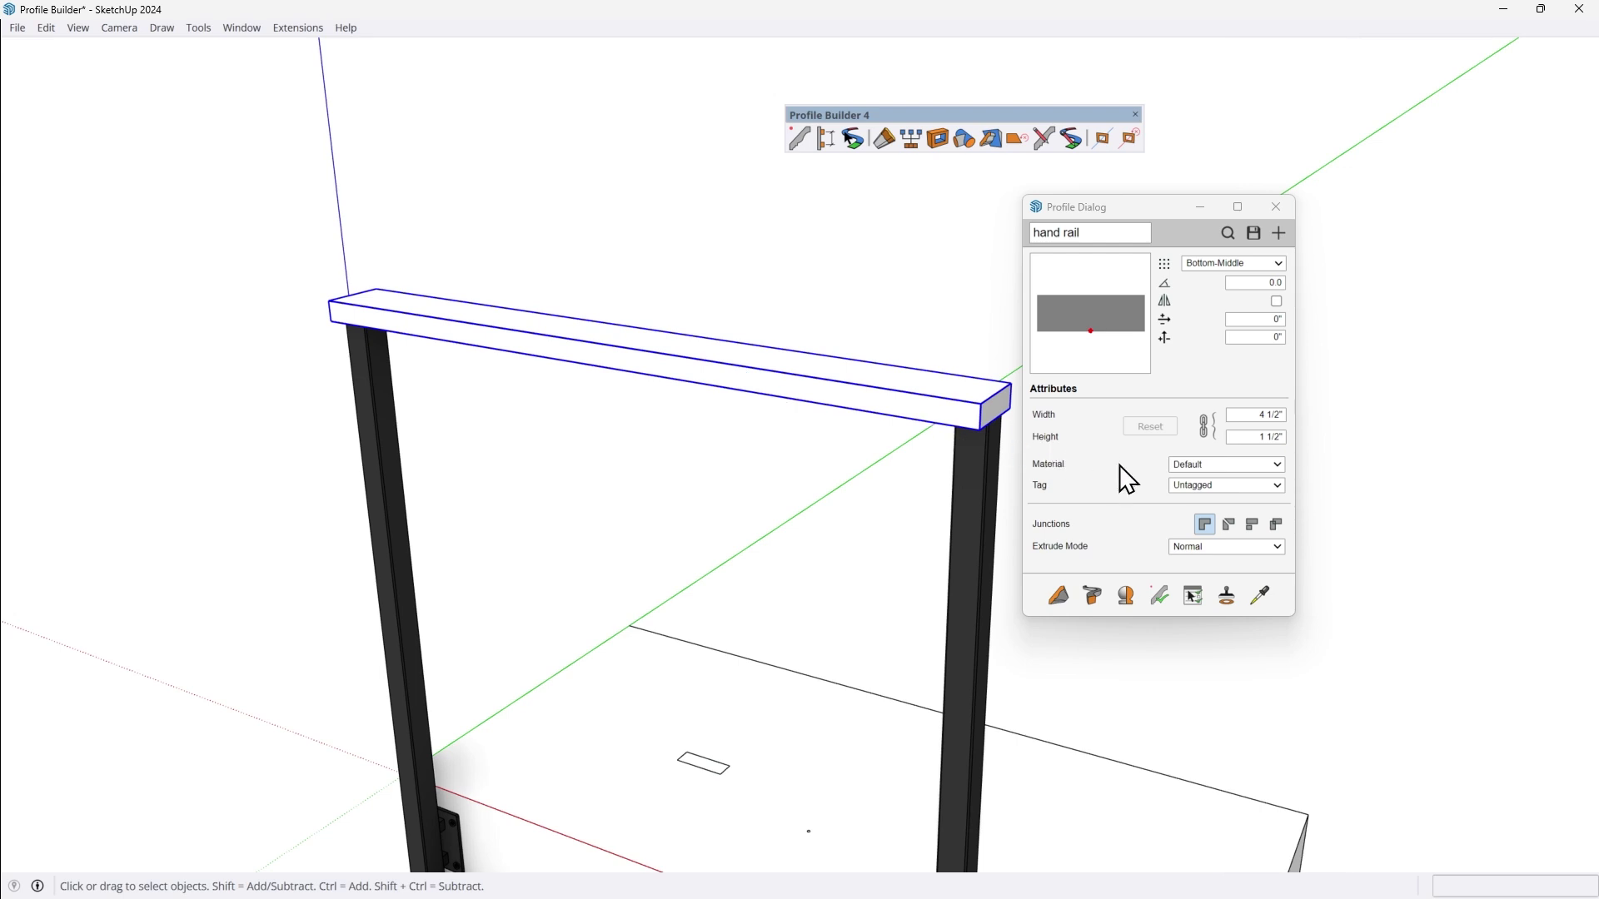
click(1241, 463)
scroll(1236, 566, down, 10)
scroll(1236, 563, up, 5)
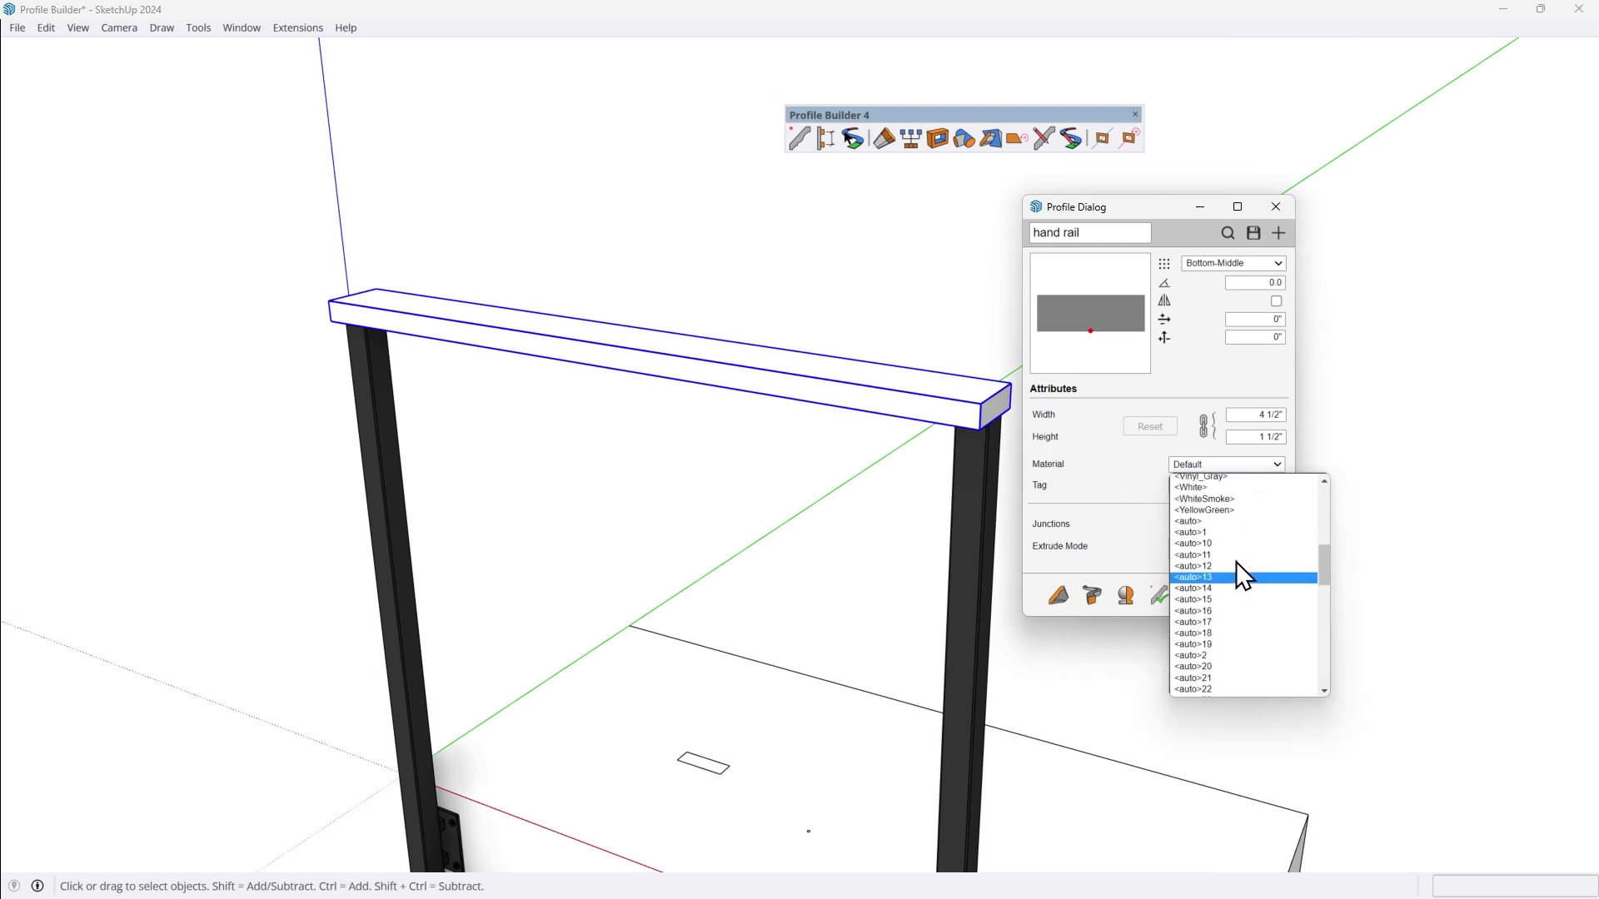
scroll(1244, 574, up, 5)
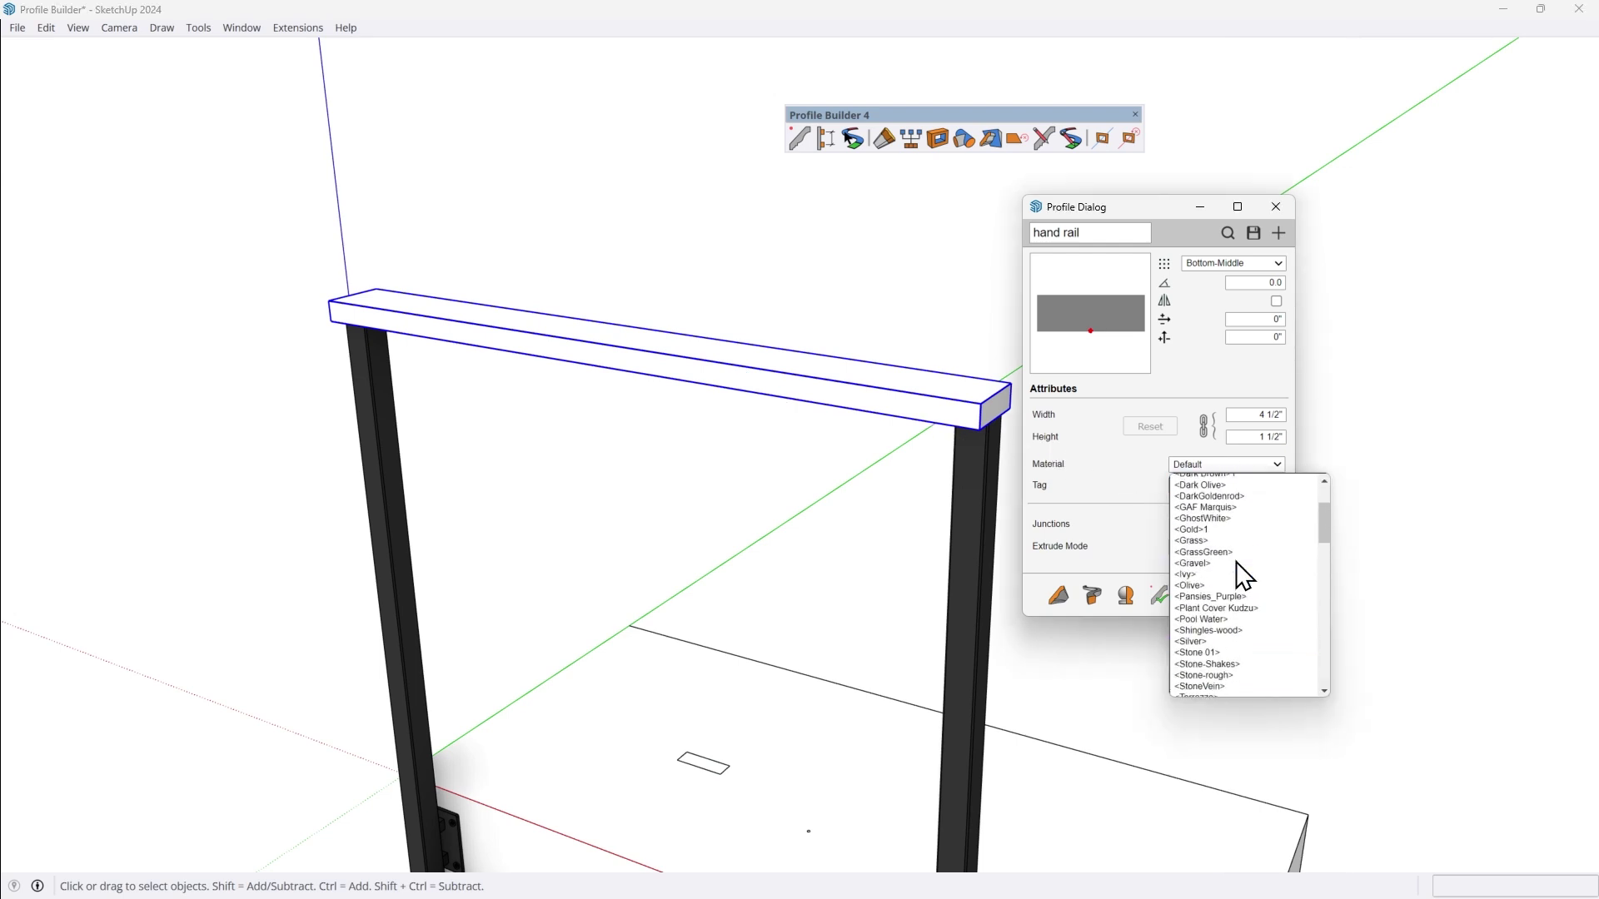
scroll(1244, 575, down, 15)
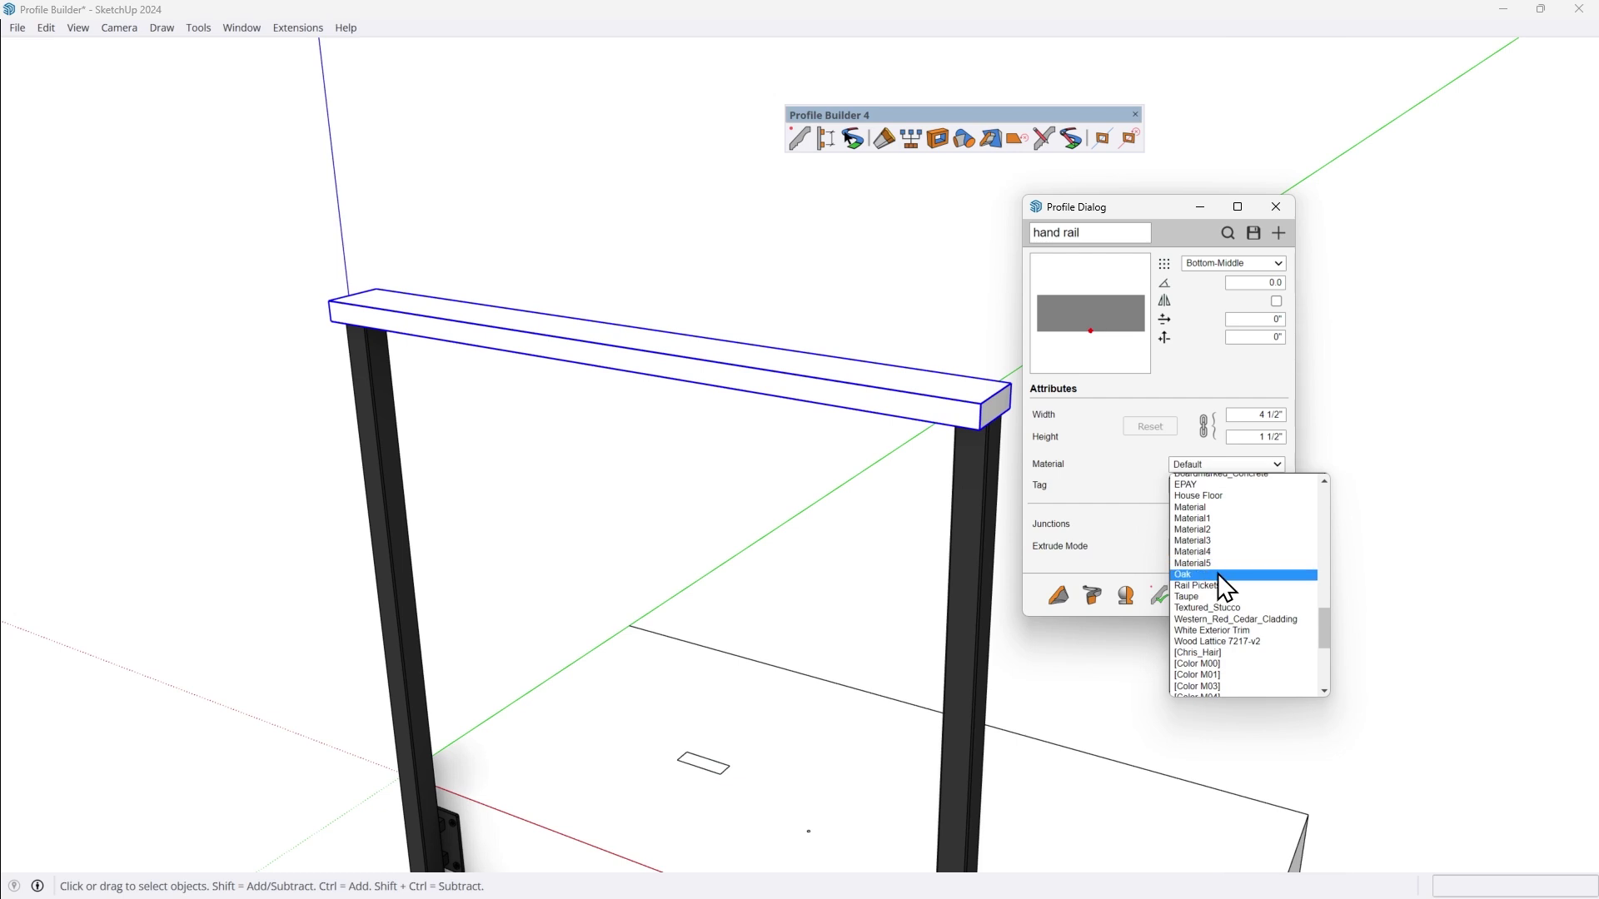
click(1218, 575)
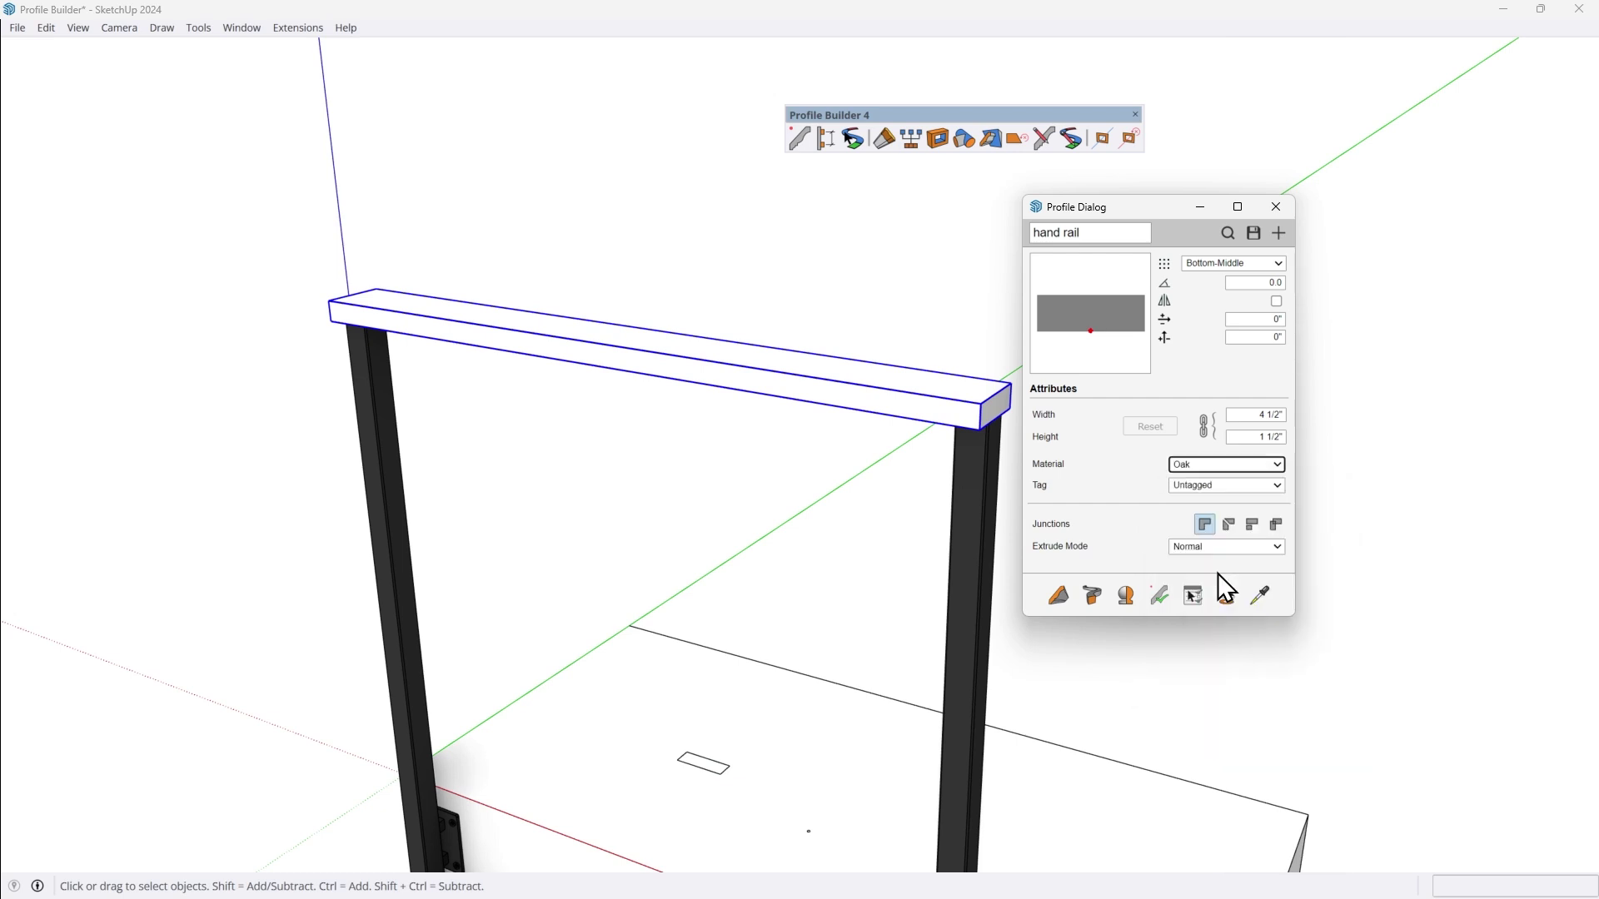
click(1160, 597)
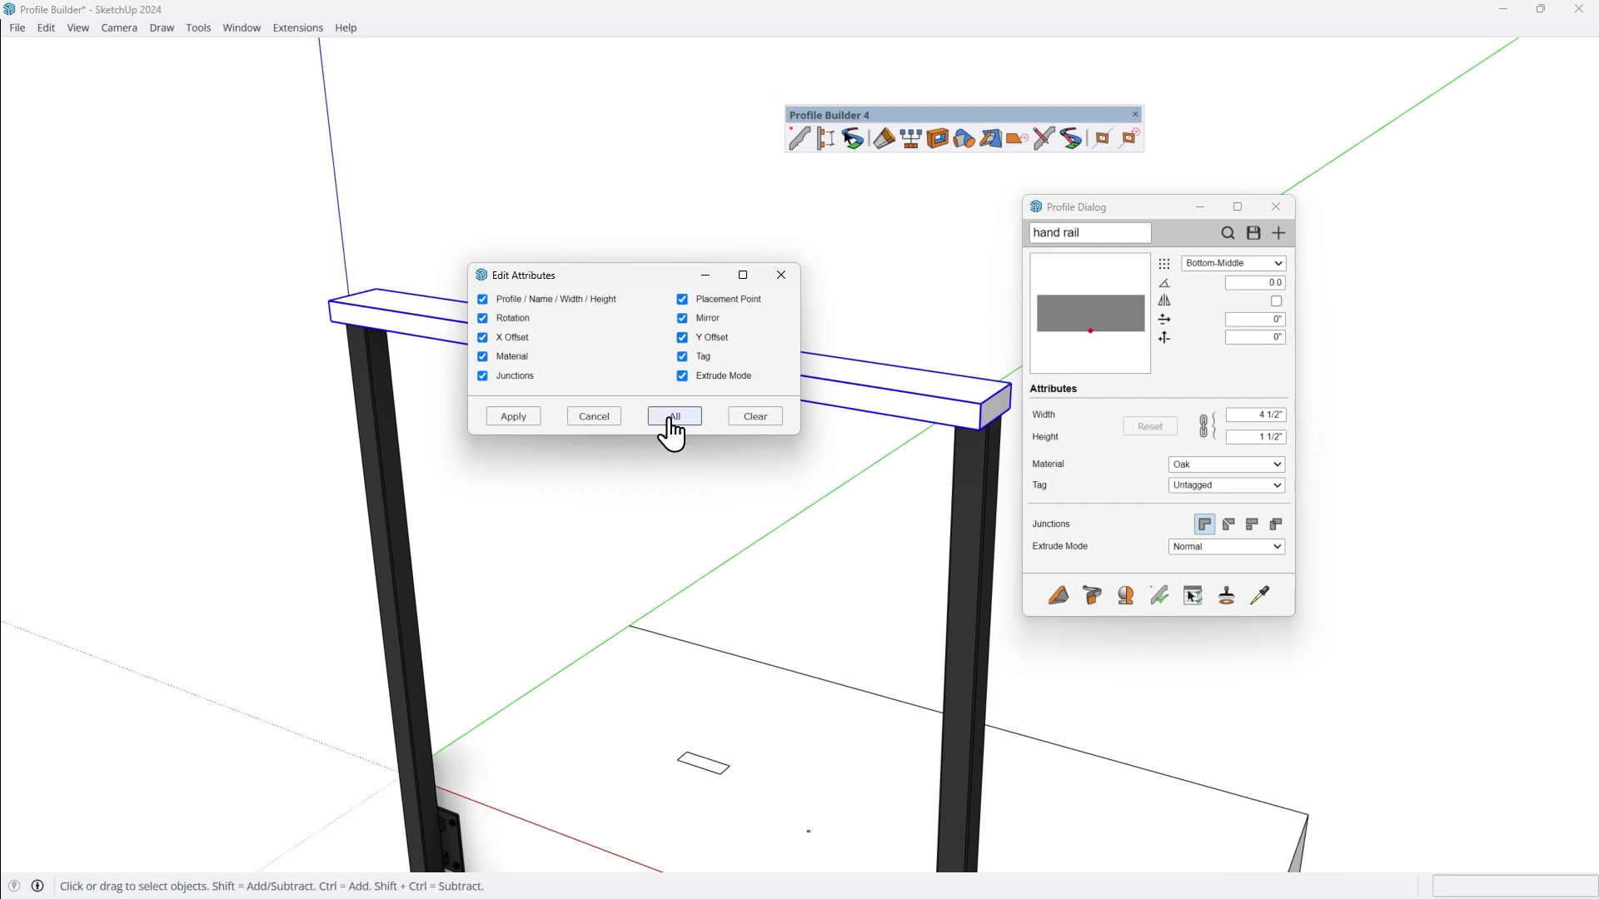
click(513, 418)
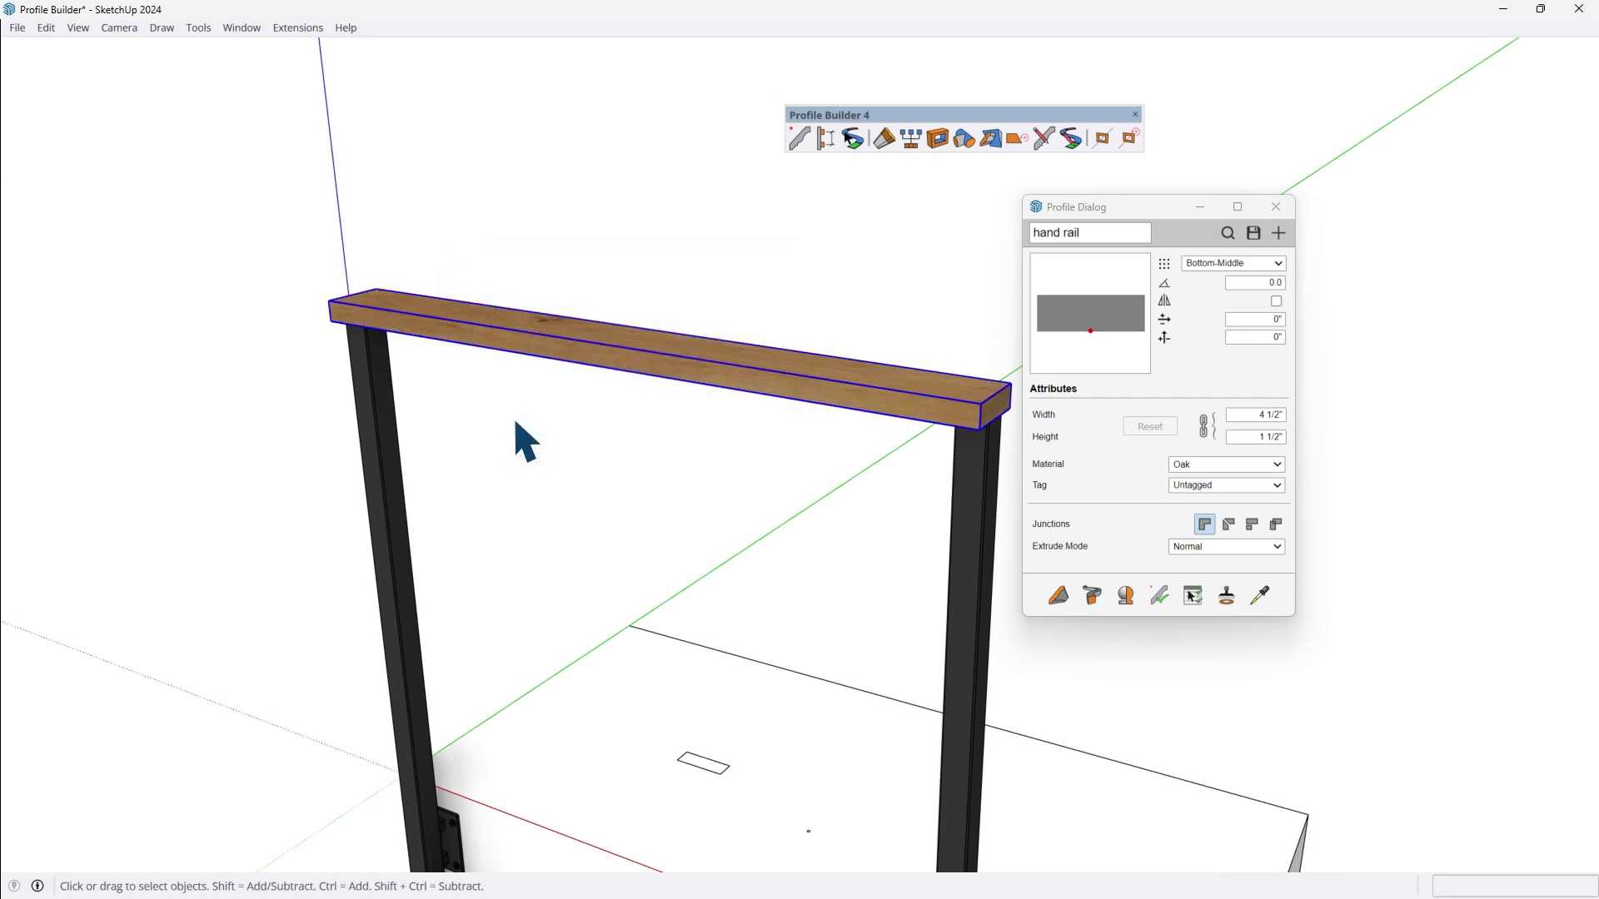
- Erase the oak handrail spanning the posts and undo the erasure
key(e)
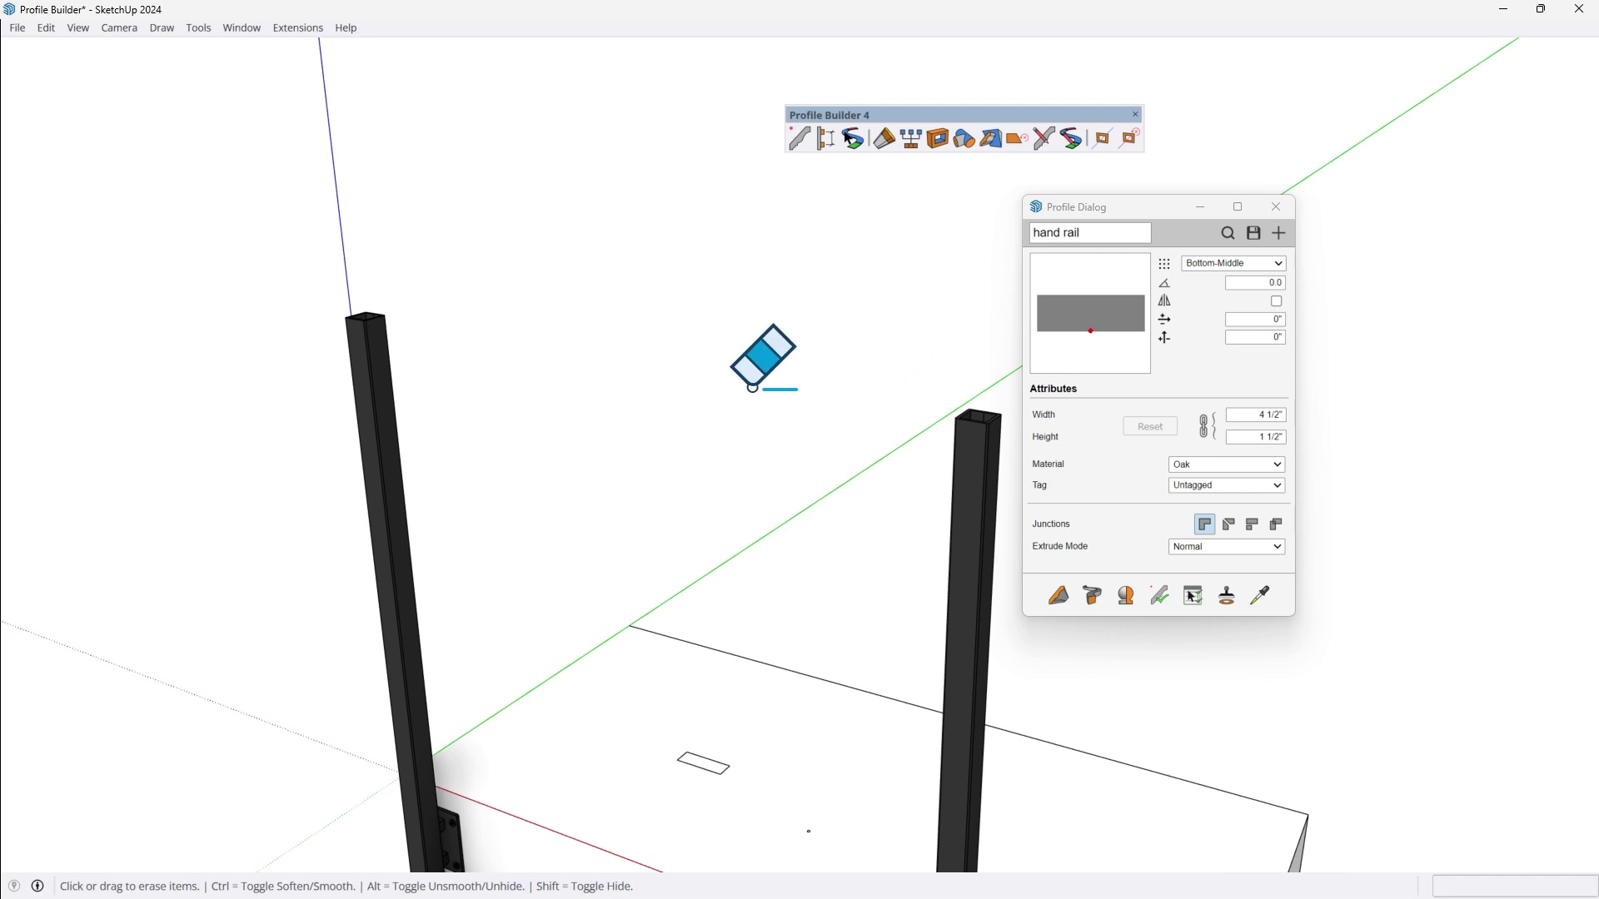
key(ctrl+z)
key(space)
click(747, 379)
- Create a profile named "cable rail" from the small 8-sided circle on the slab
scroll(747, 378, down, 3)
scroll(780, 656, up, 4)
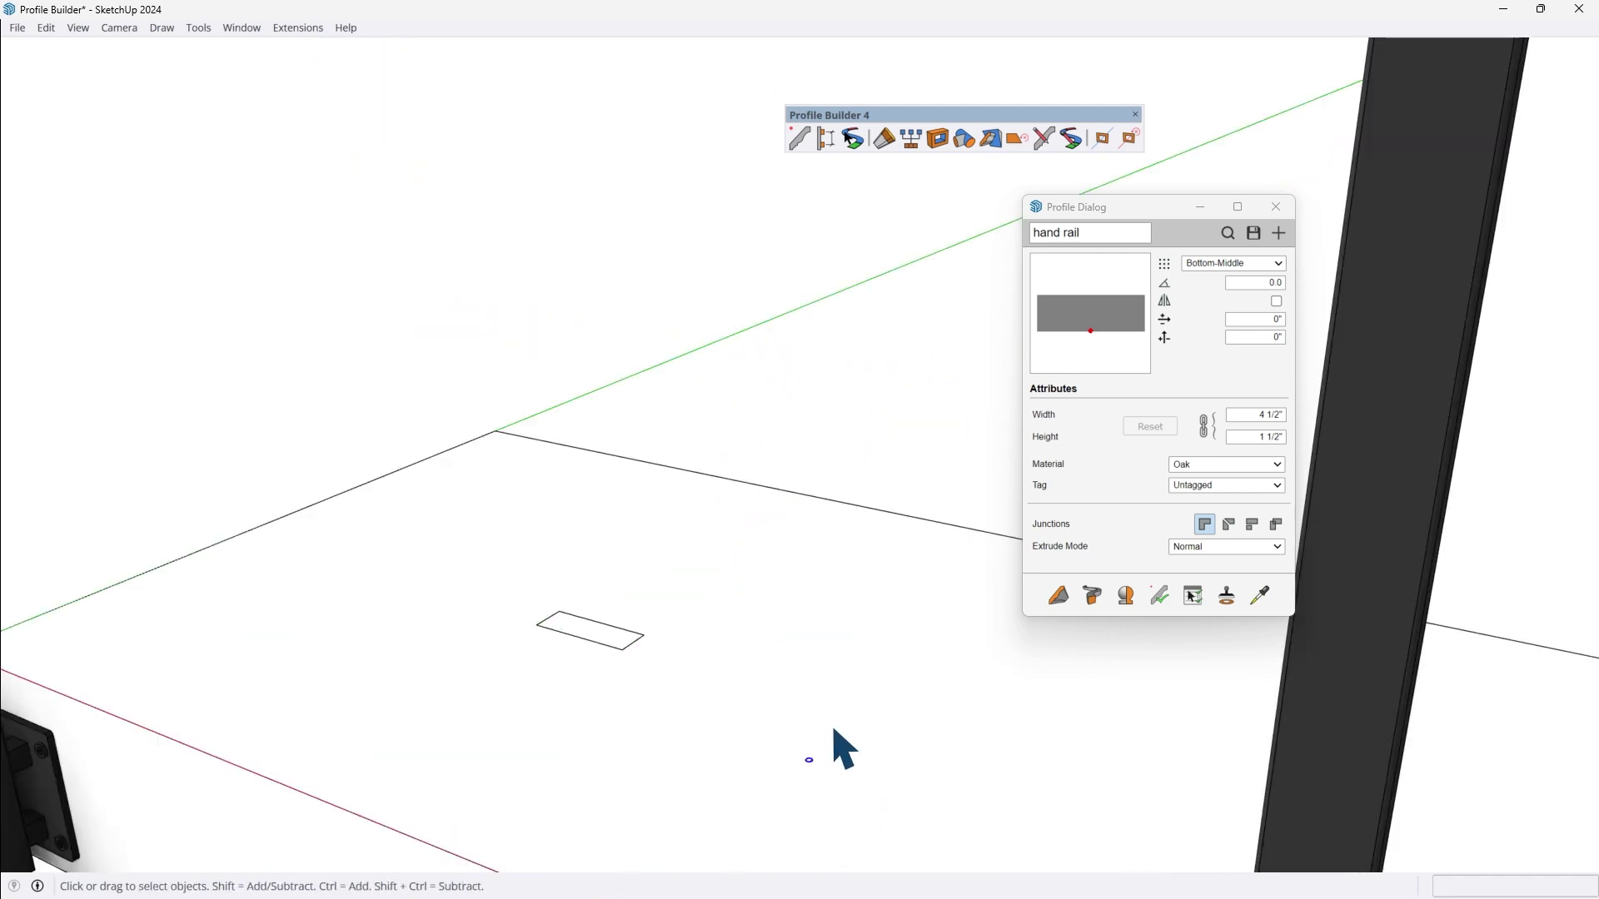
click(1277, 235)
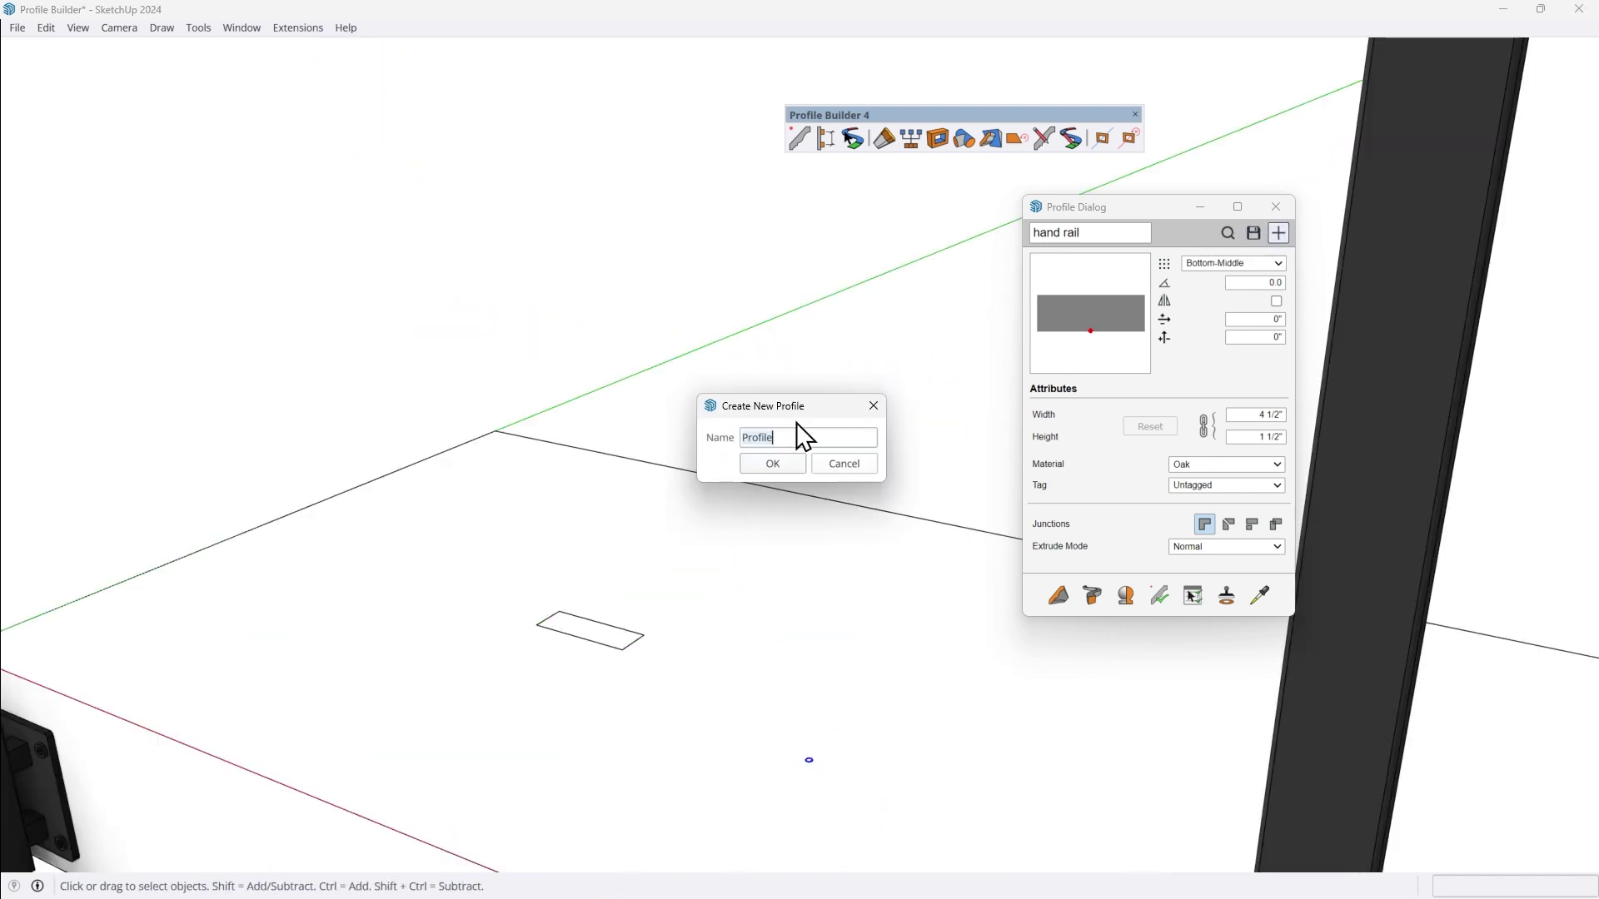
text(cable rail)
key(Return)
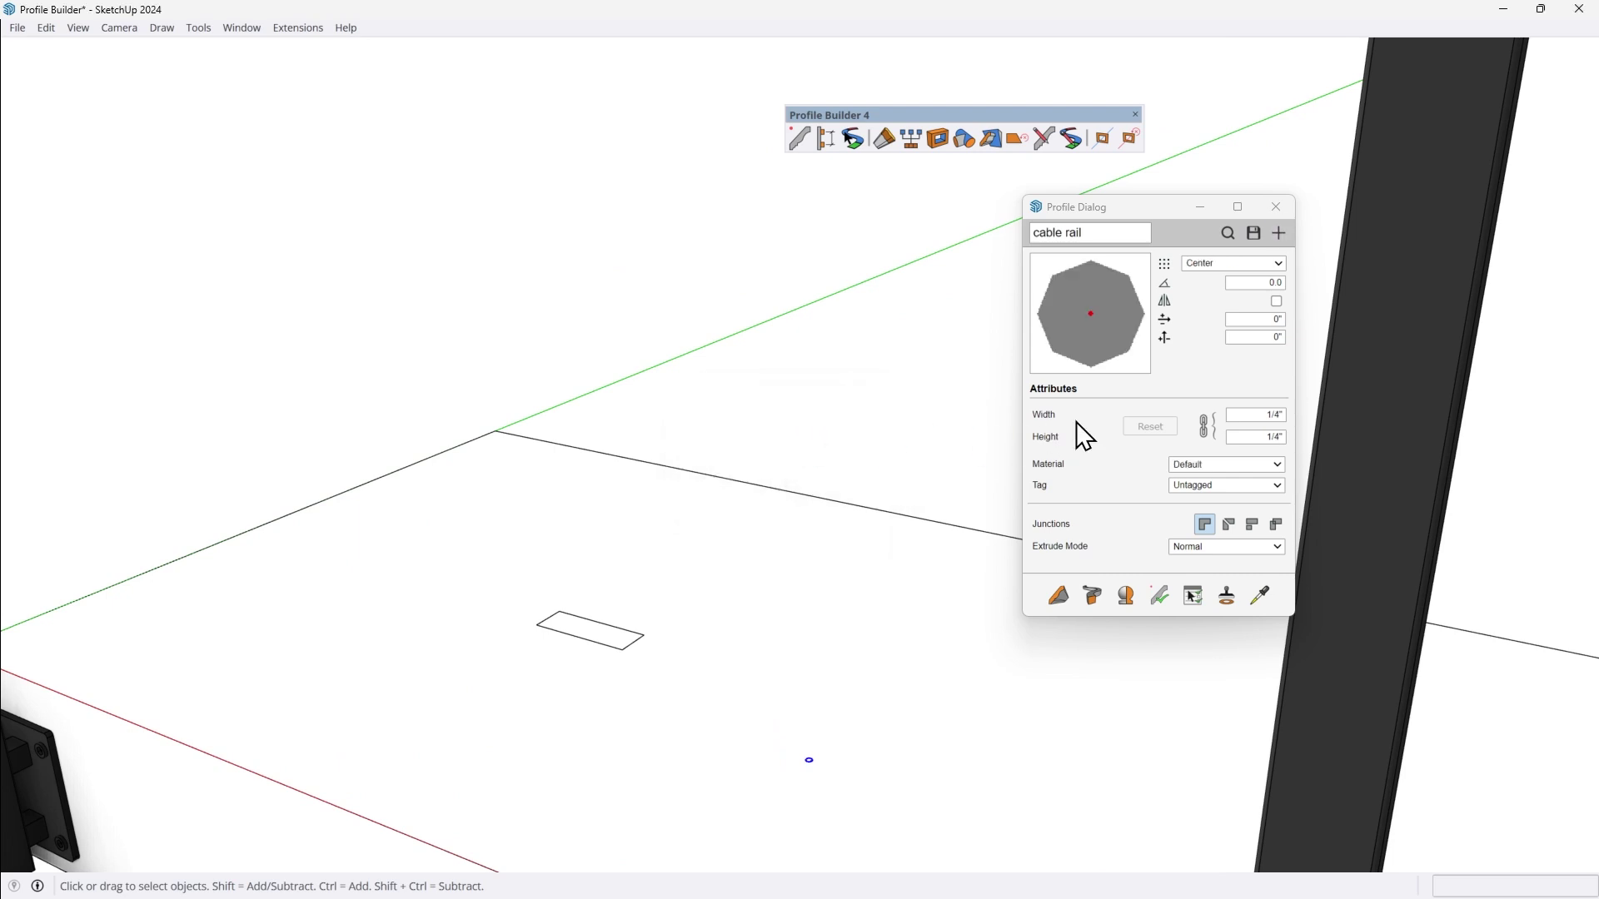
- Set the cable rail profile's material to grey
click(1210, 464)
scroll(1234, 560, down, 8)
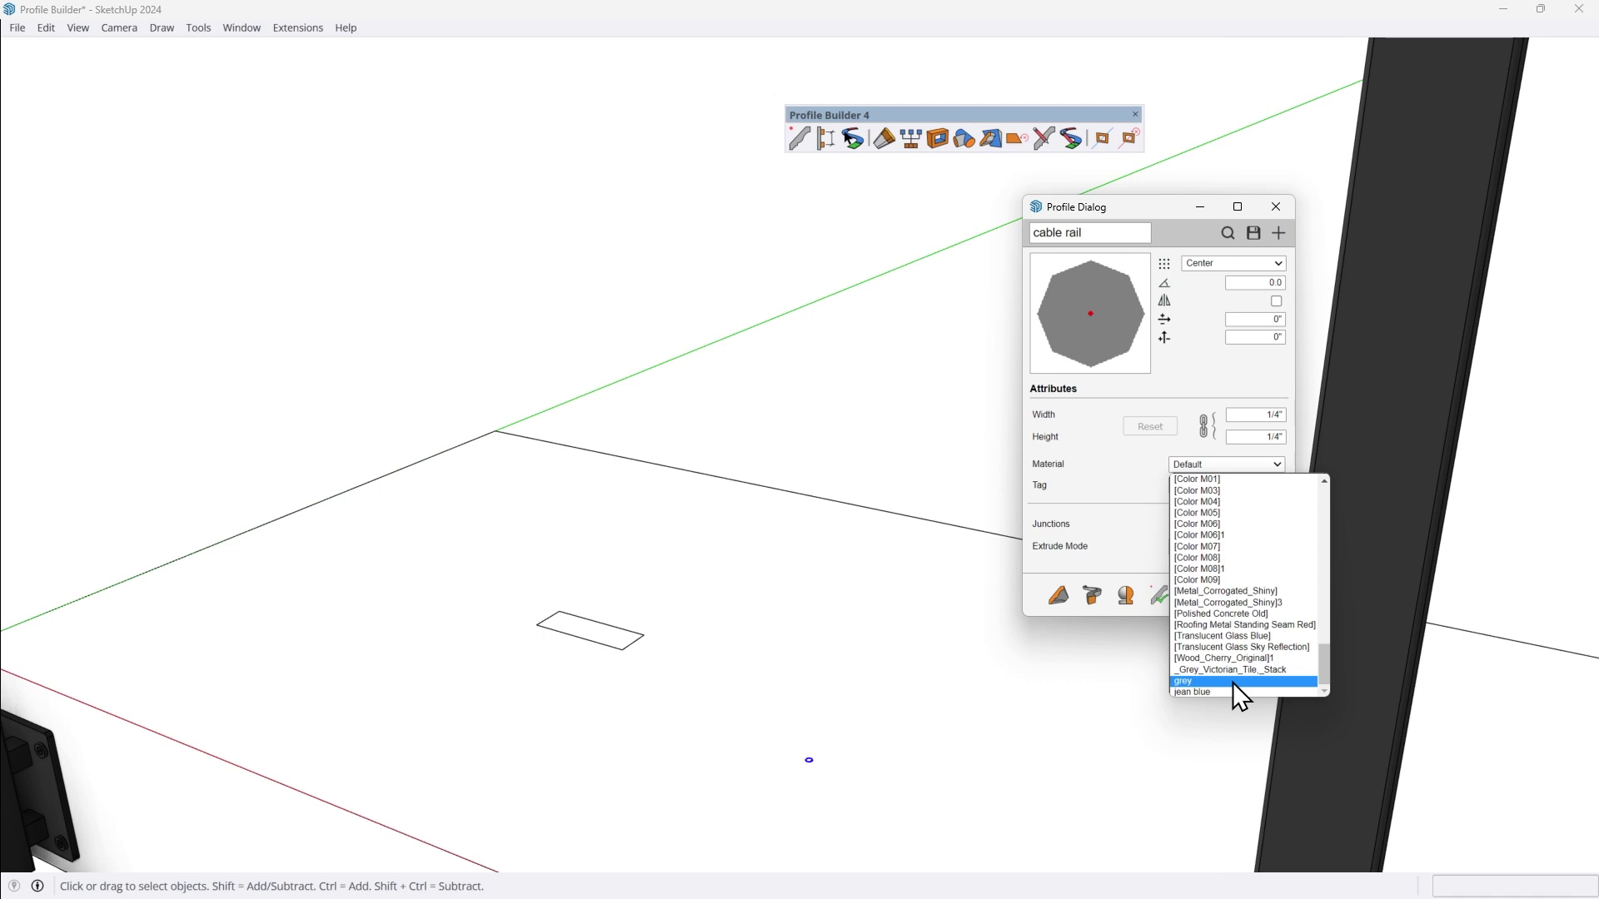
click(1232, 681)
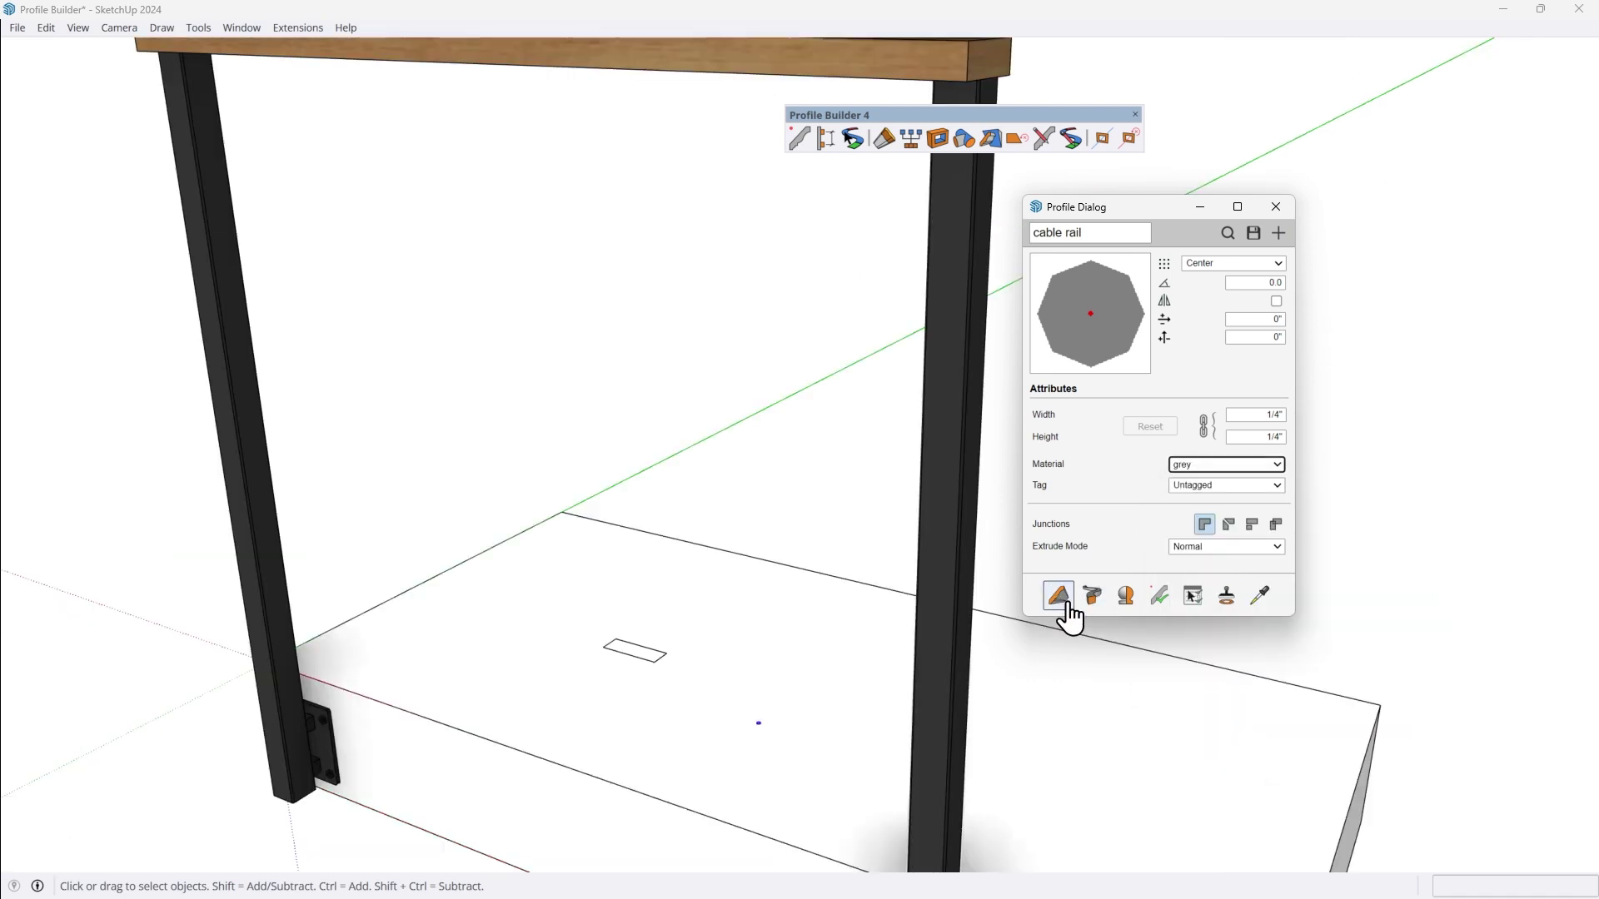
- Build the cable rail under the handrail between the facing top edge midpoints of both posts and select the built member
middle_drag(420, 500, 345, 464)
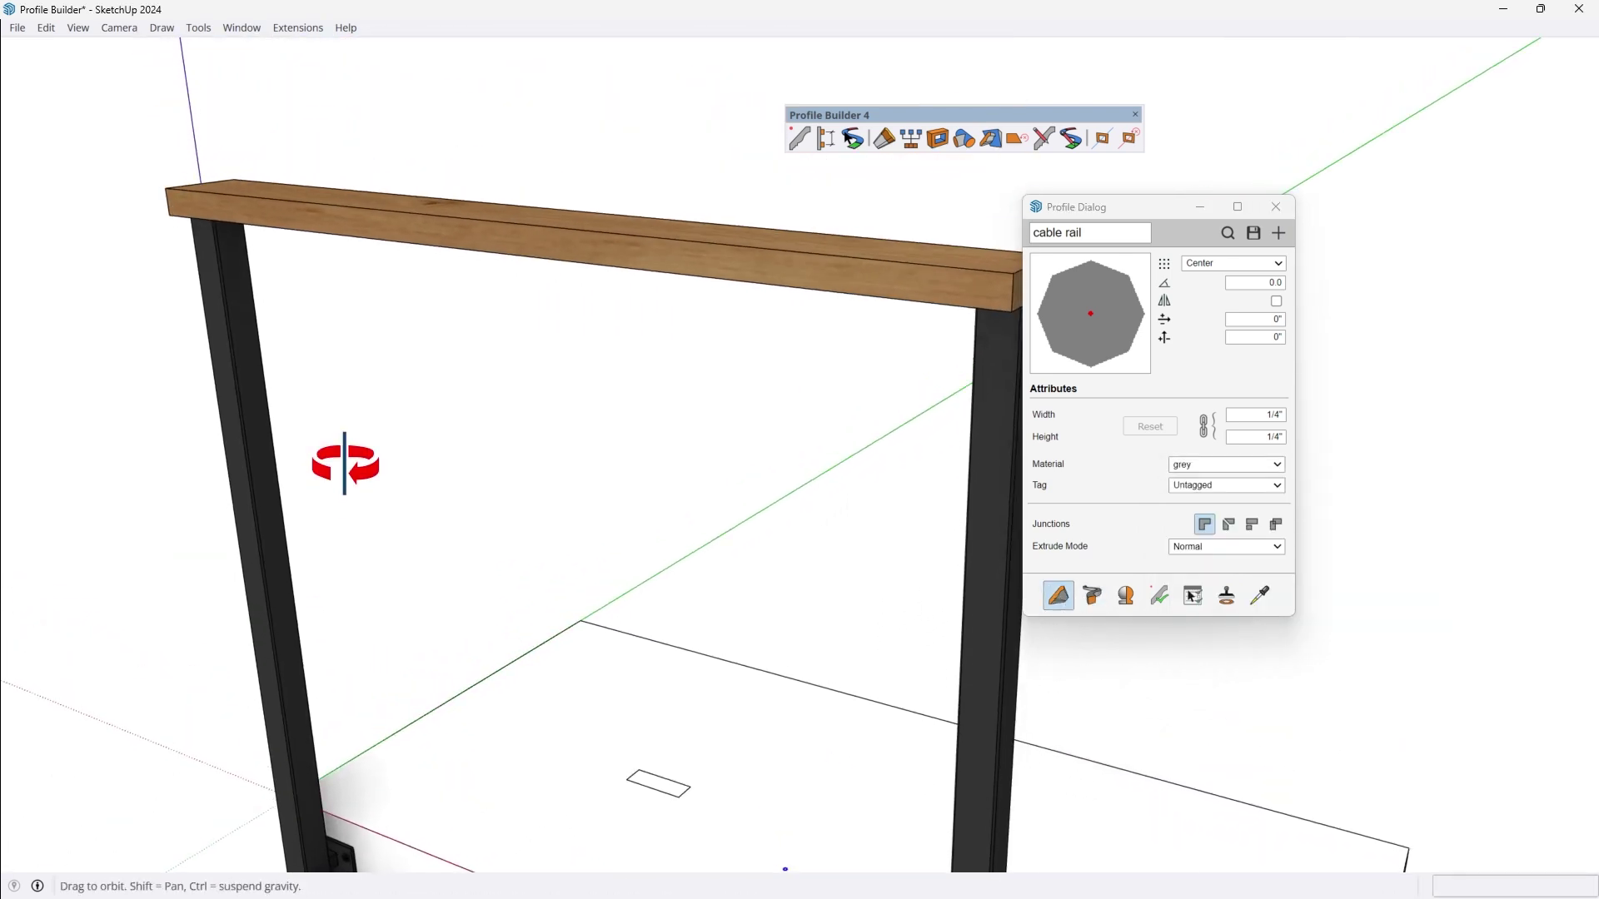
scroll(342, 221, up, 10)
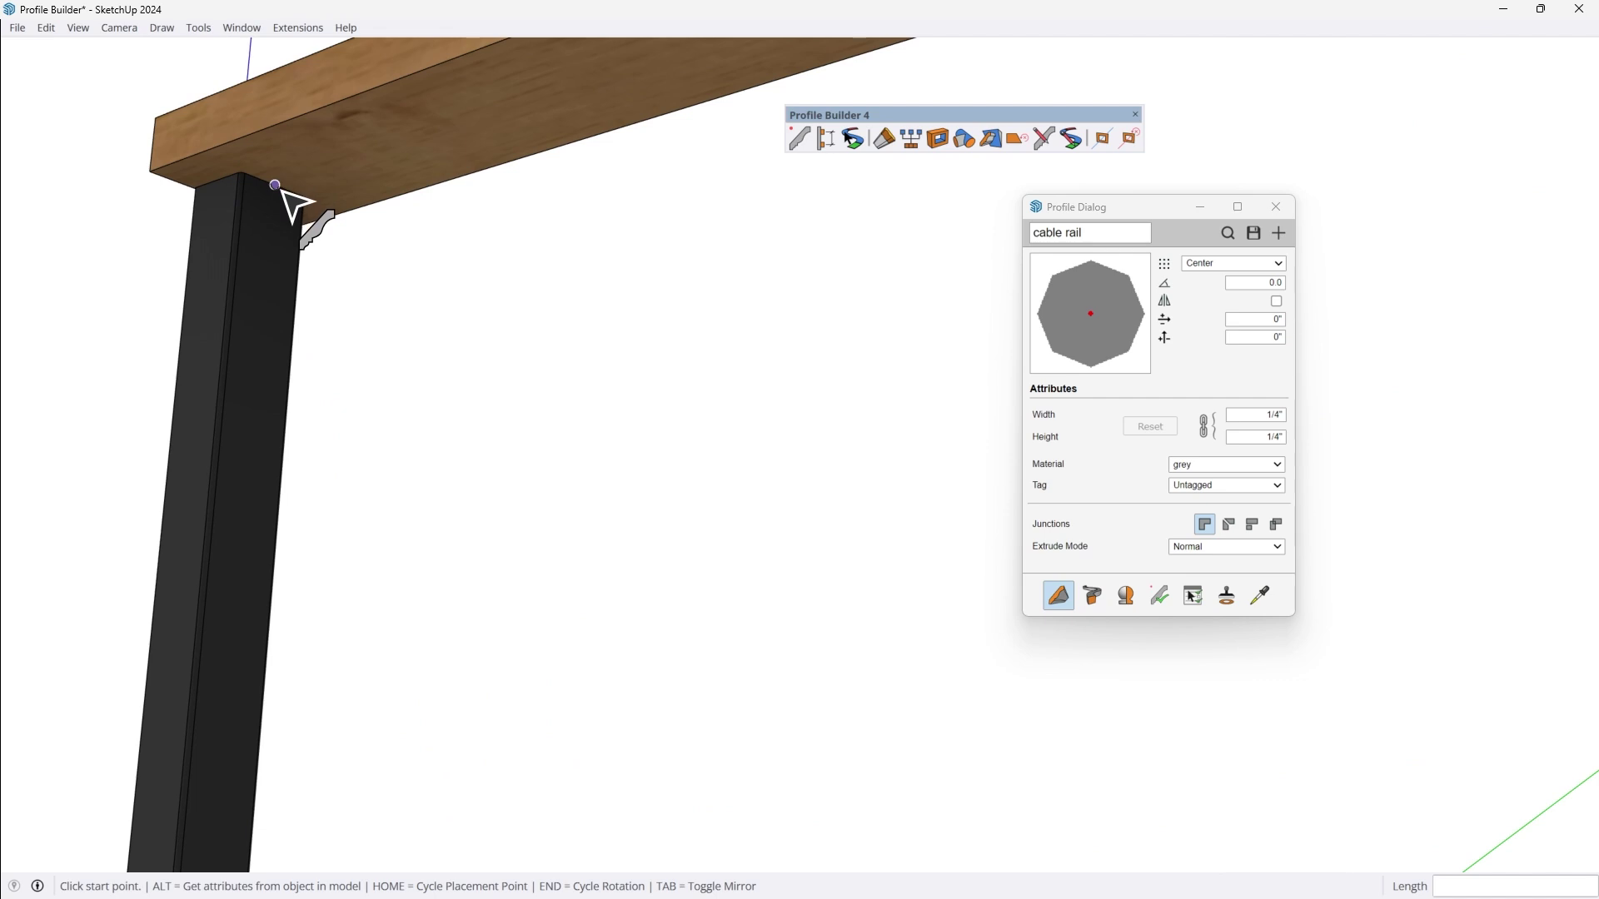
click(287, 198)
middle_drag(367, 185, 624, 186)
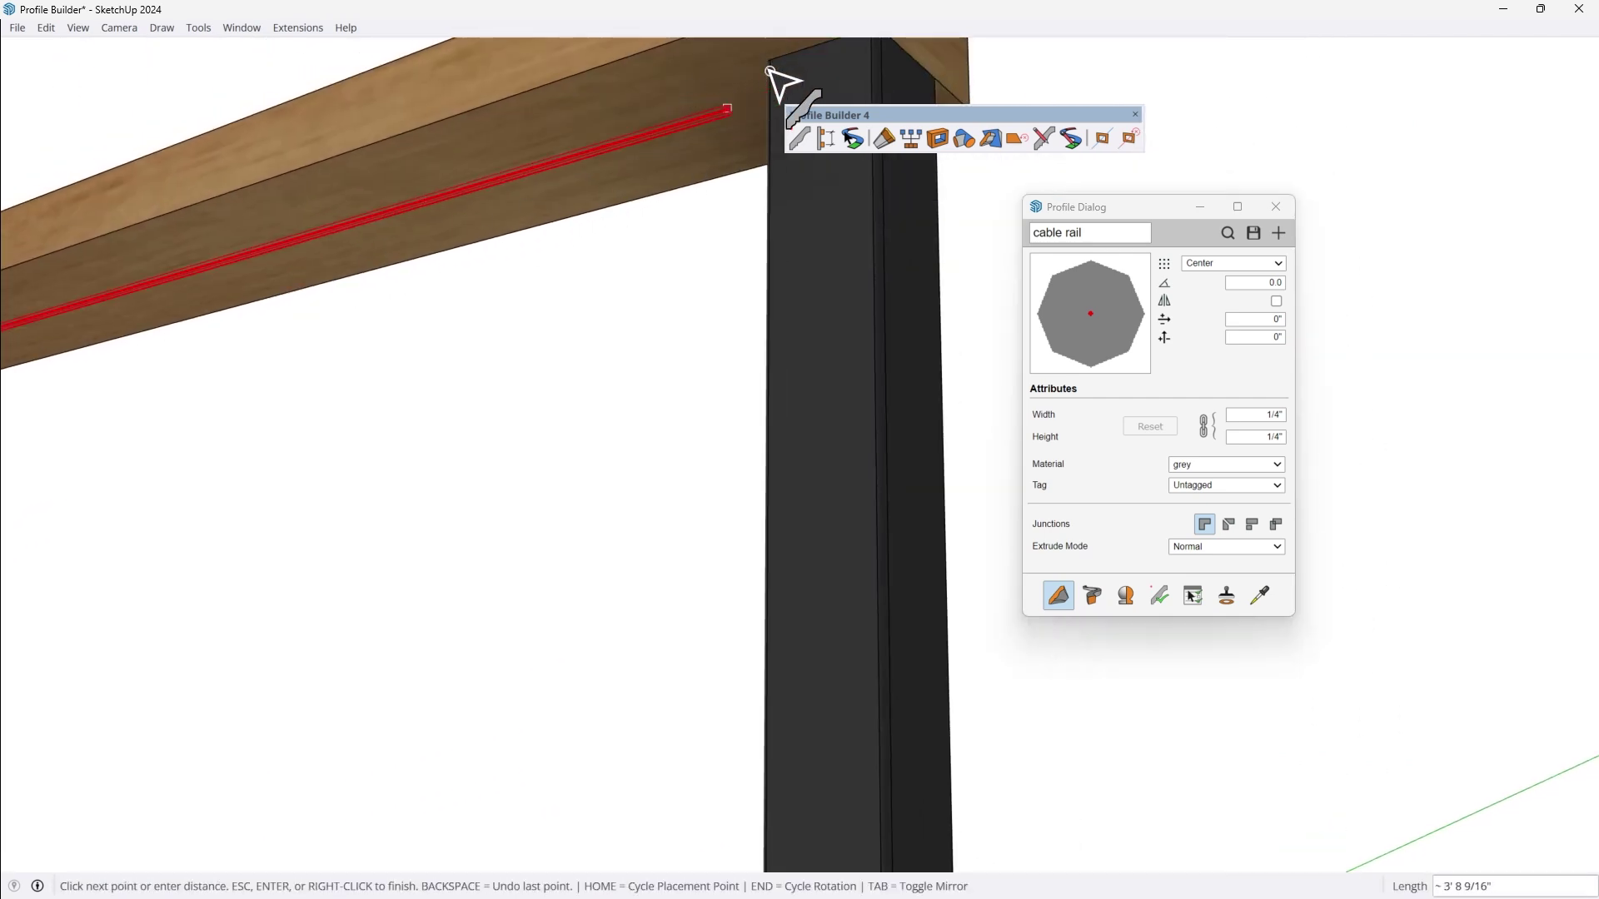
click(769, 61)
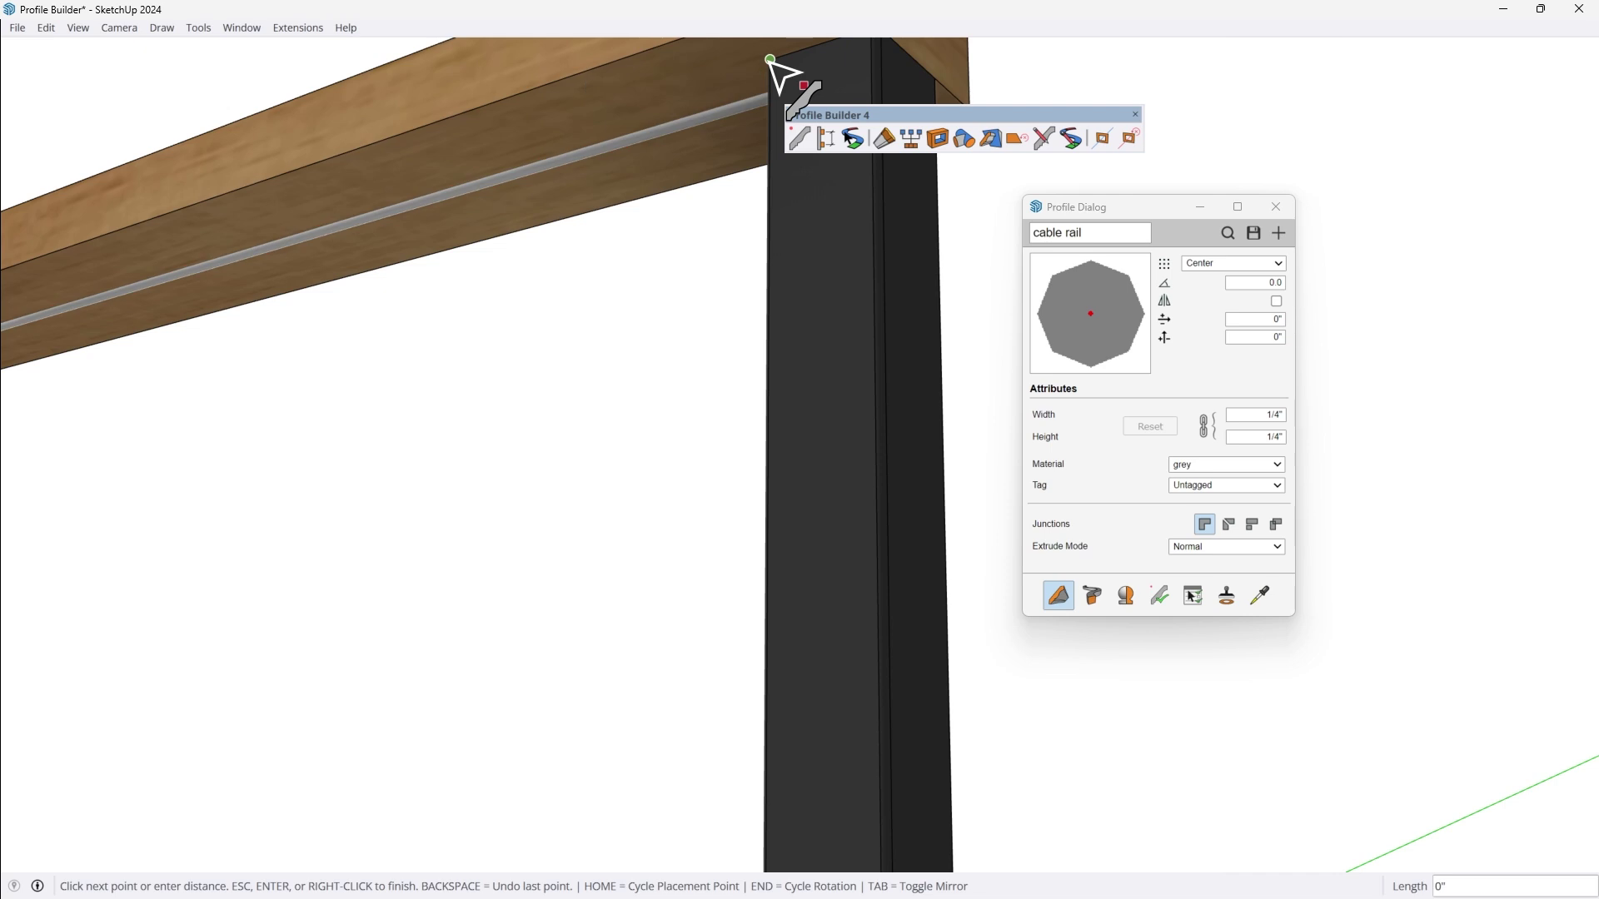
key(space)
scroll(770, 63, down, 2)
click(654, 123)
scroll(668, 186, down, 10)
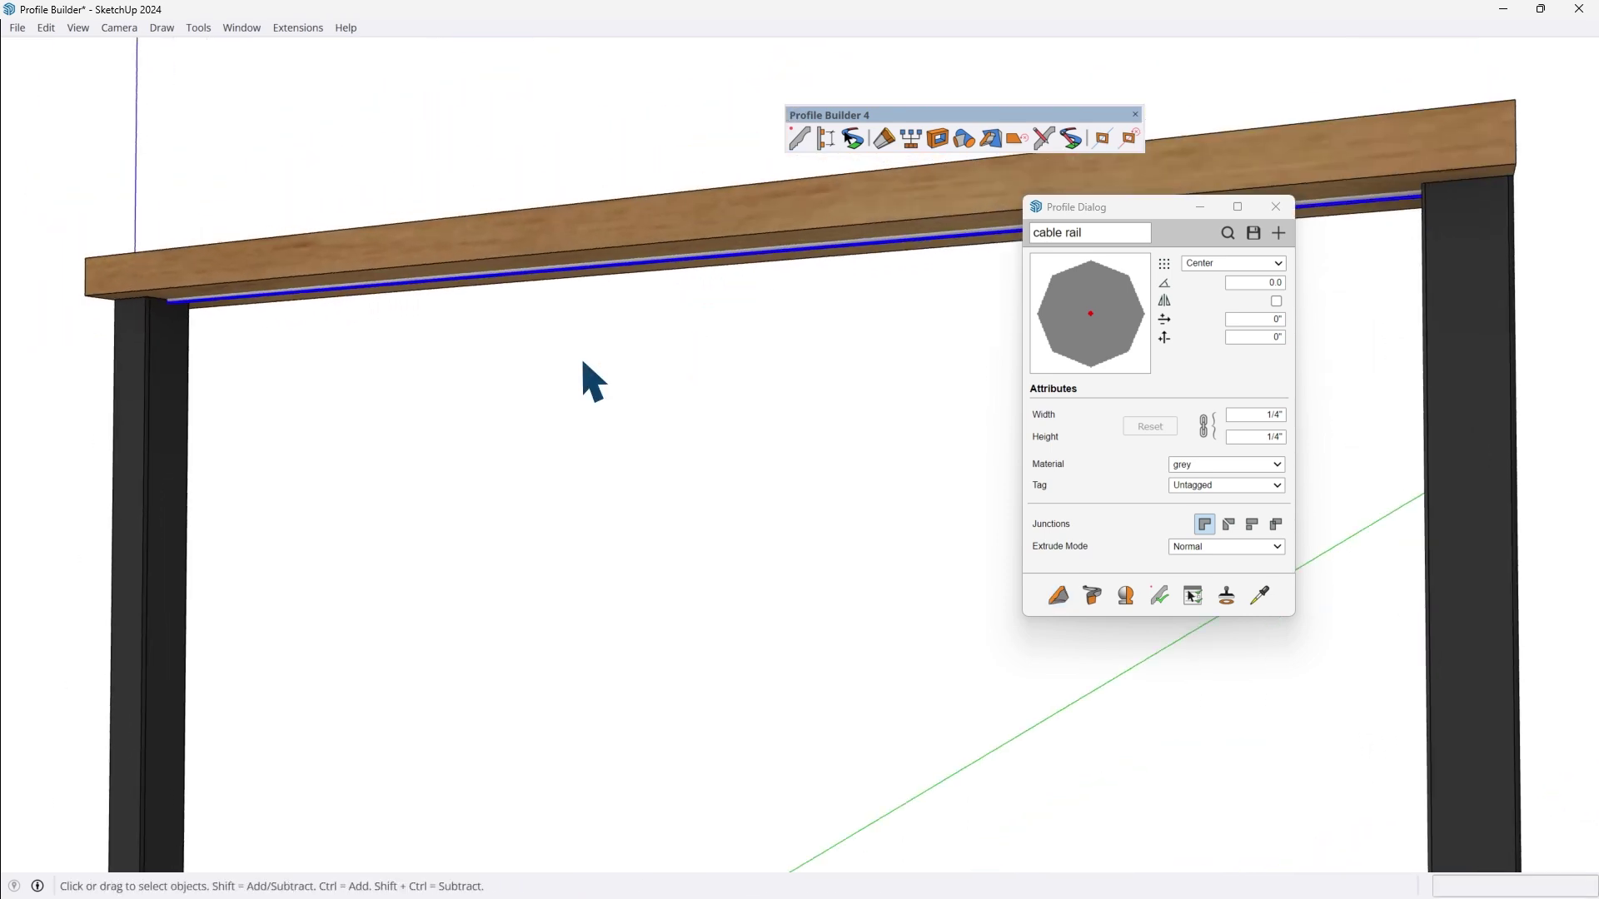
scroll(491, 413, up, 10)
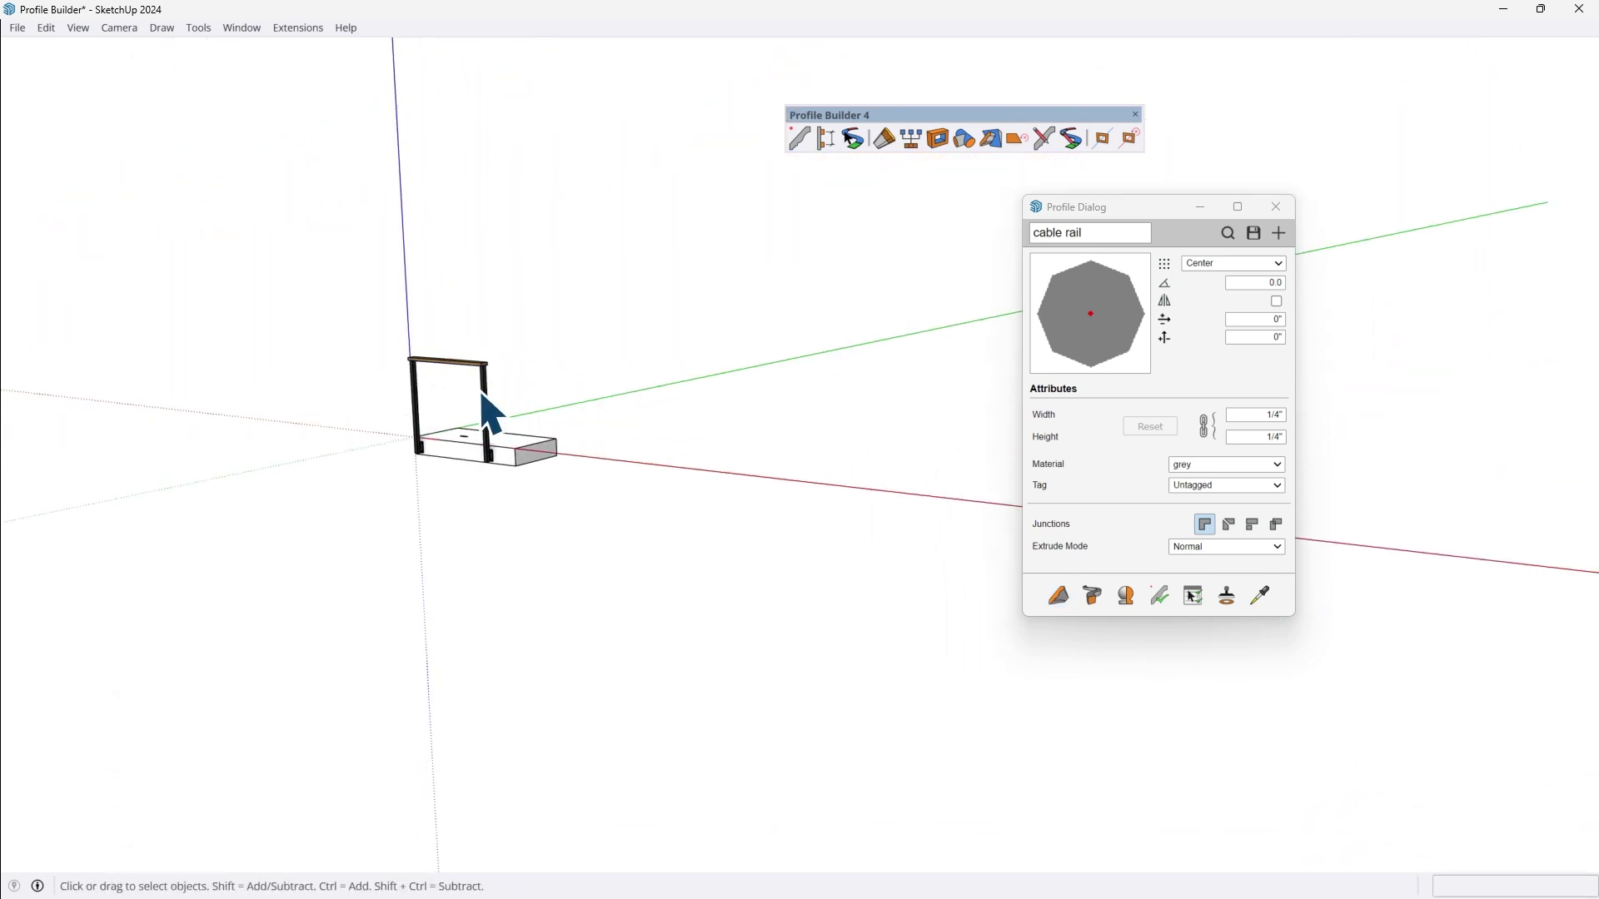
middle_drag(480, 390, 480, 393)
click(825, 139)
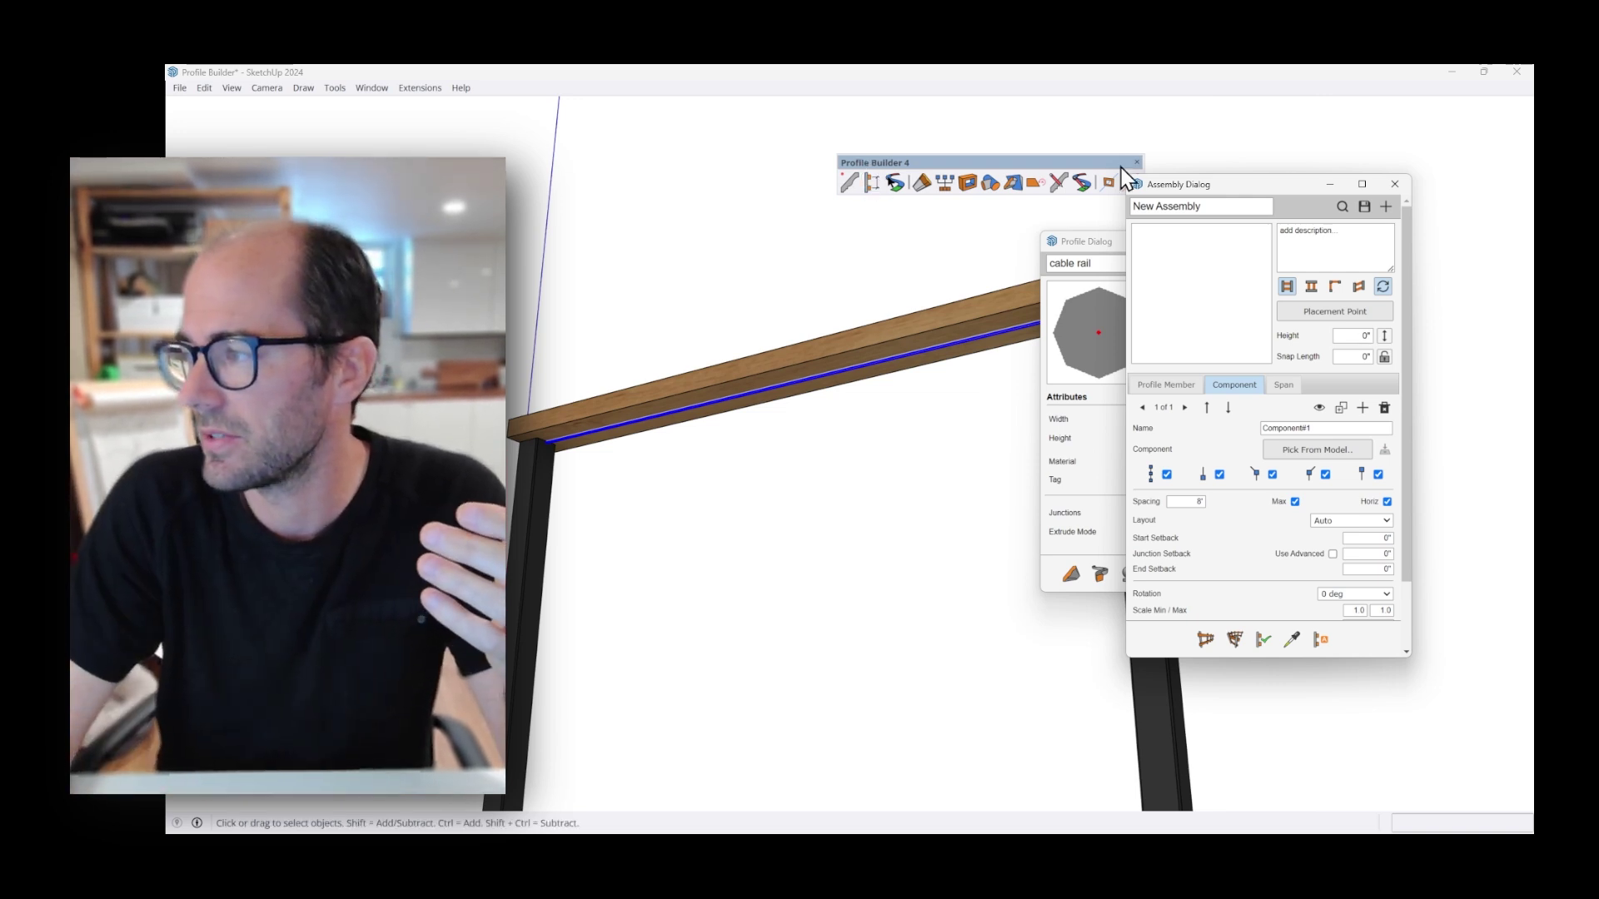
click(1158, 387)
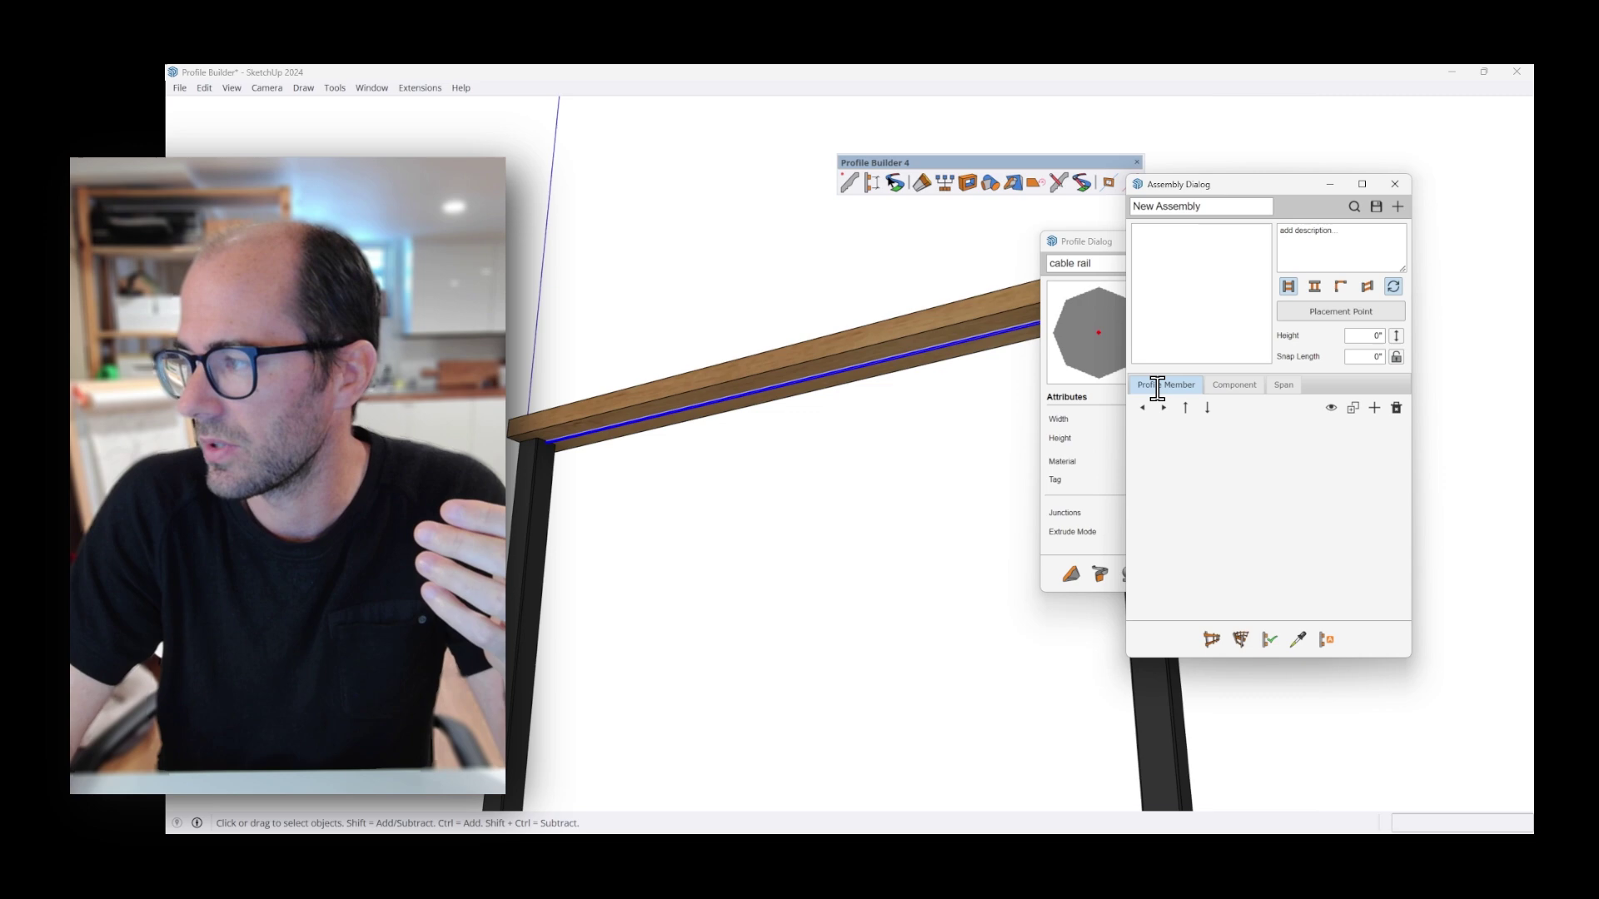
click(1353, 410)
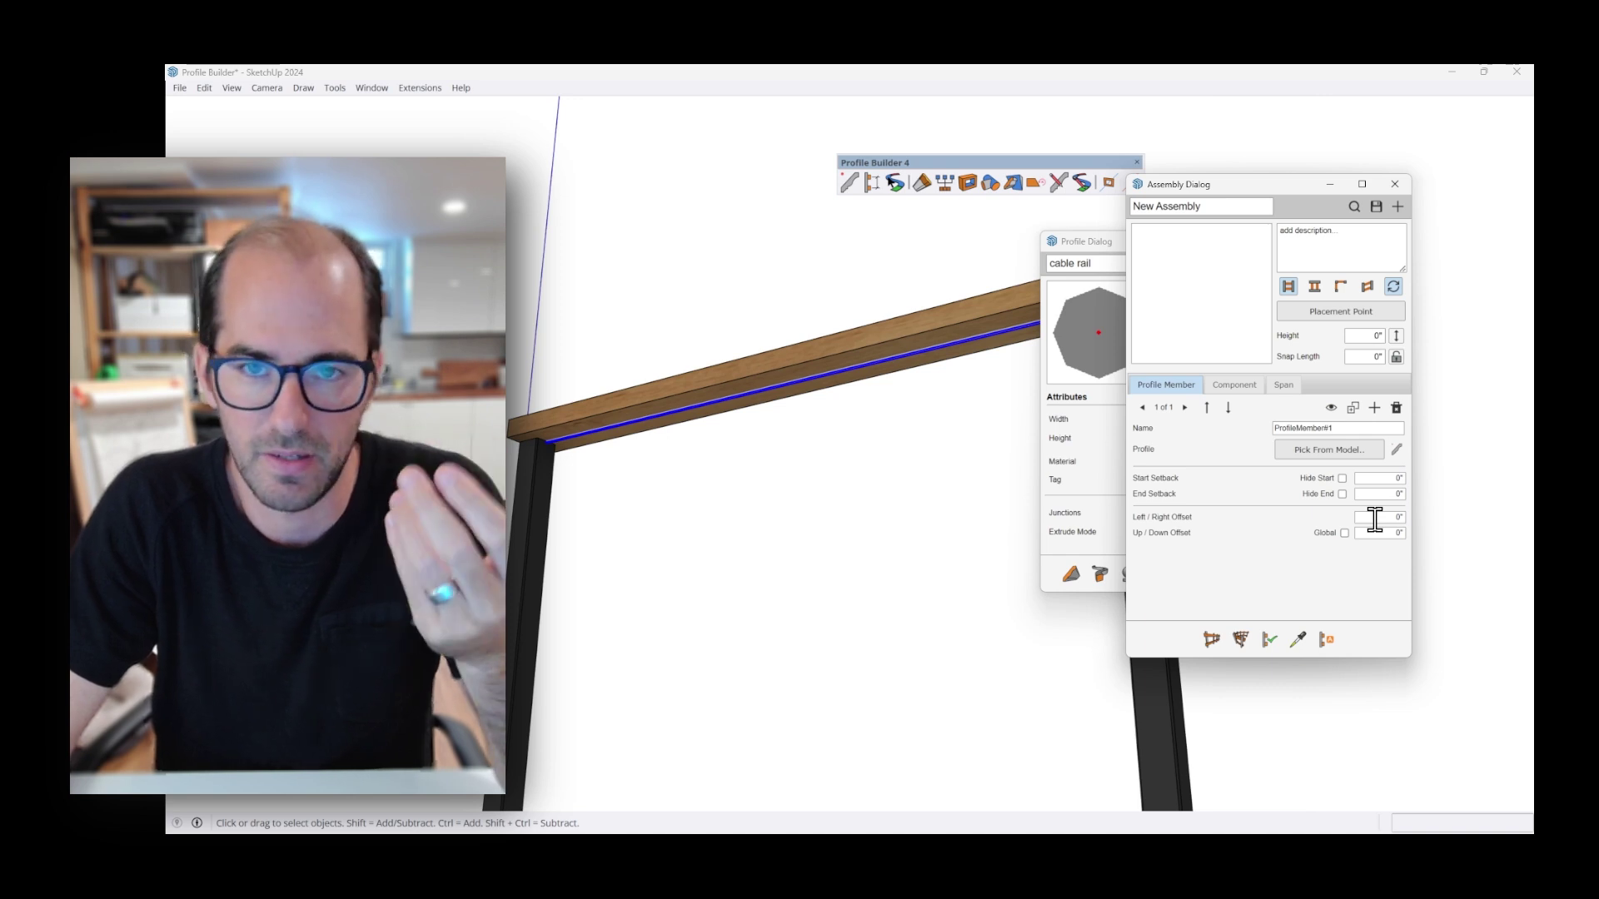
click(1395, 184)
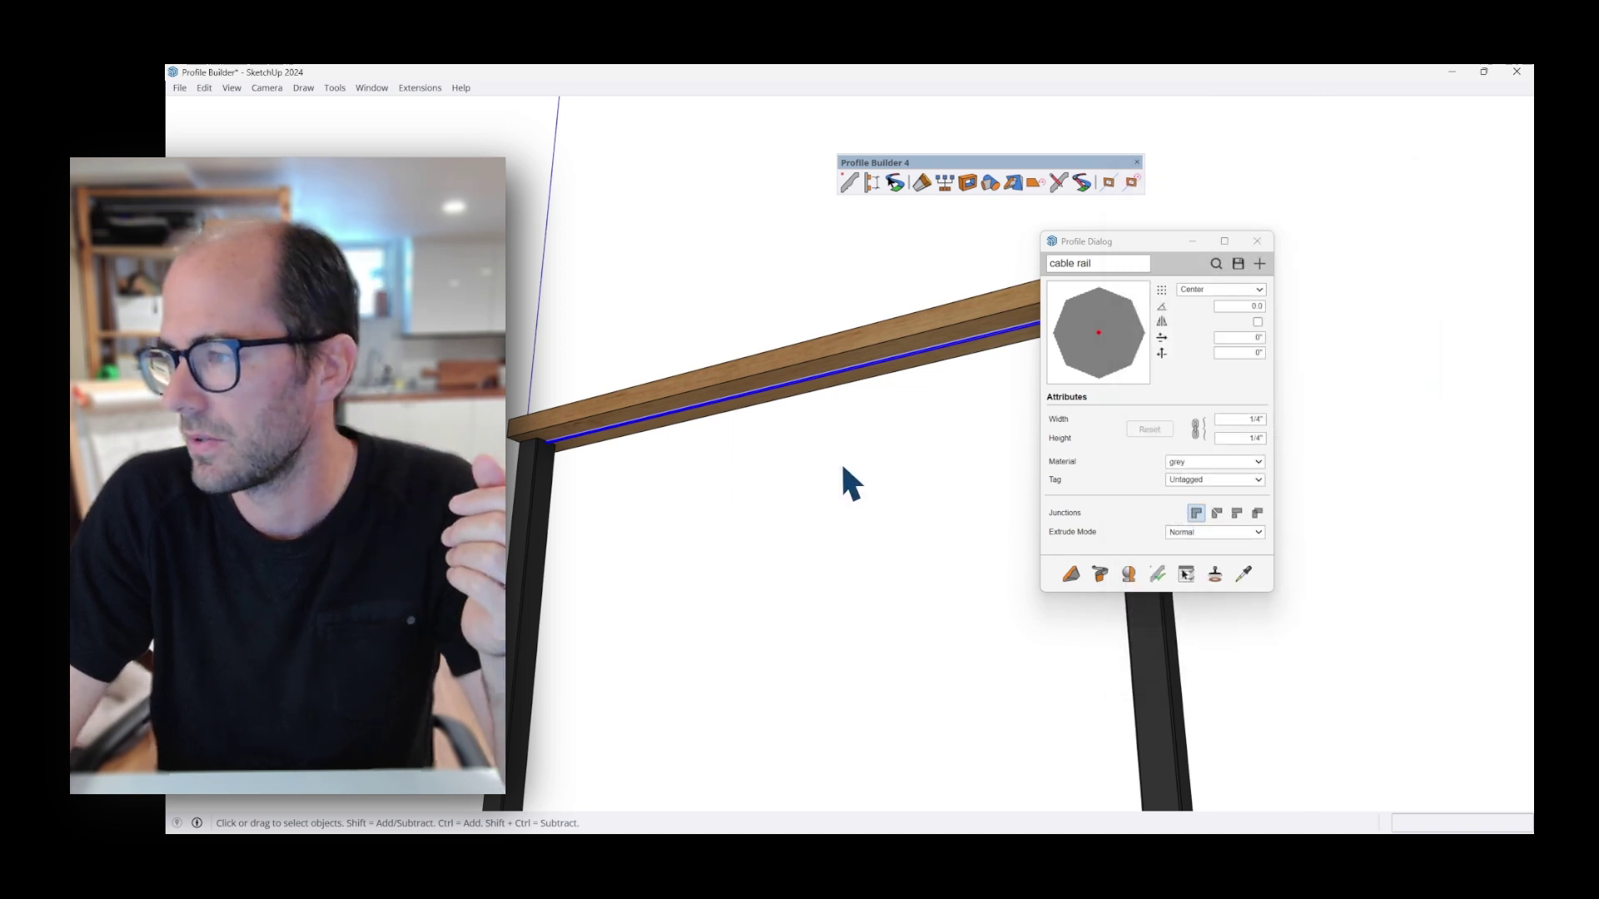
- Close the profile settings and move the selected cable 4" straight down from the handrail
mouse_move(1221, 255)
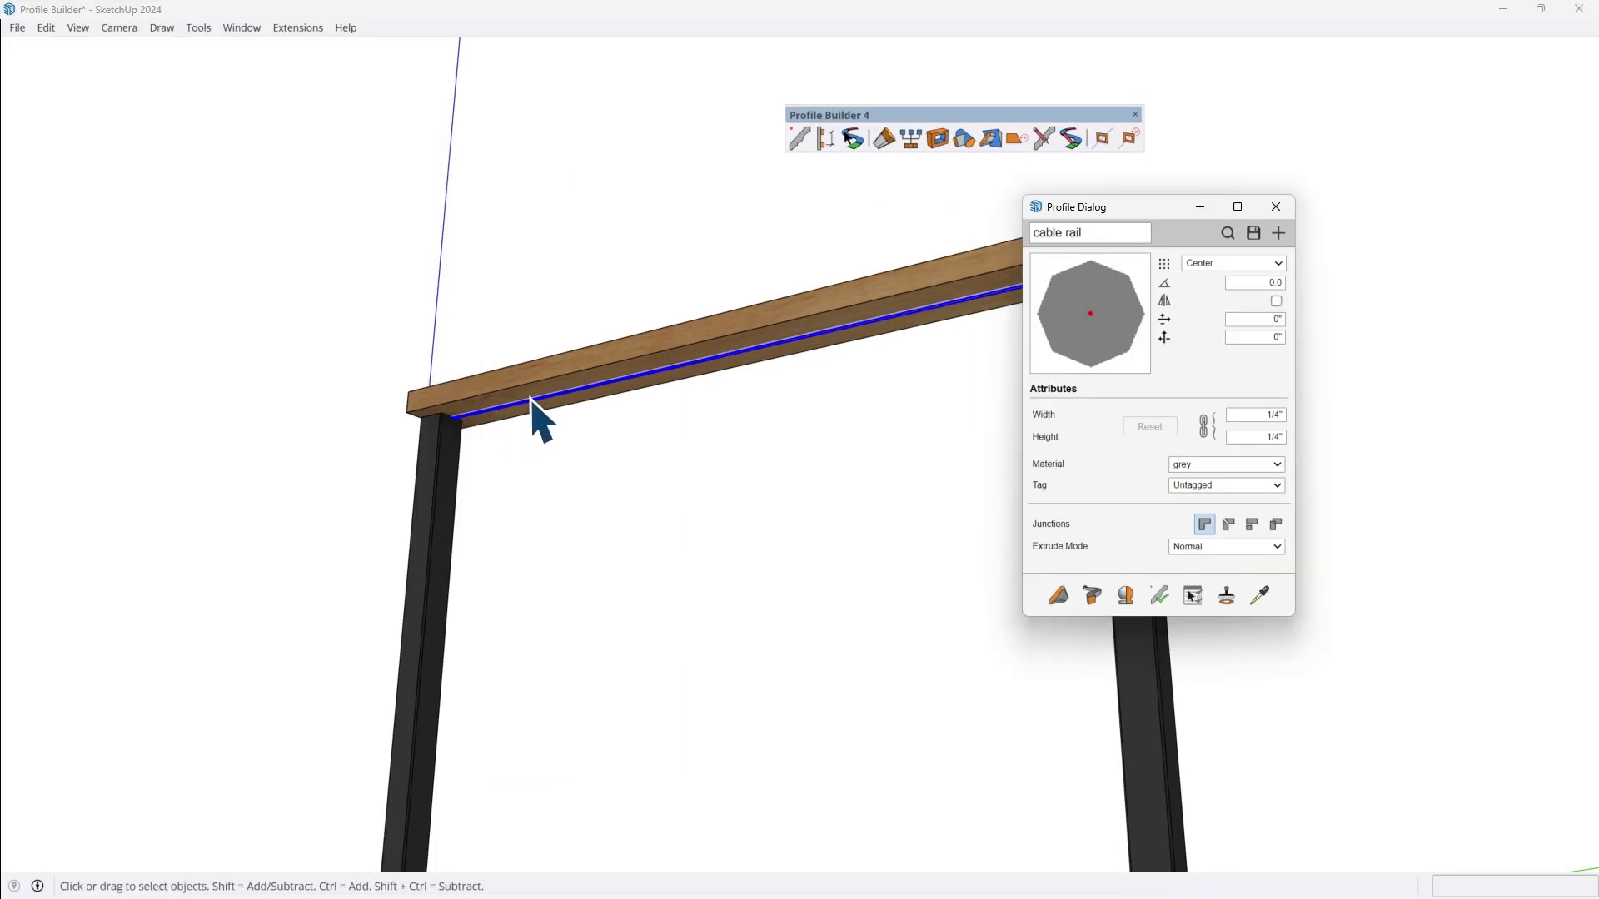
click(1279, 212)
key(m)
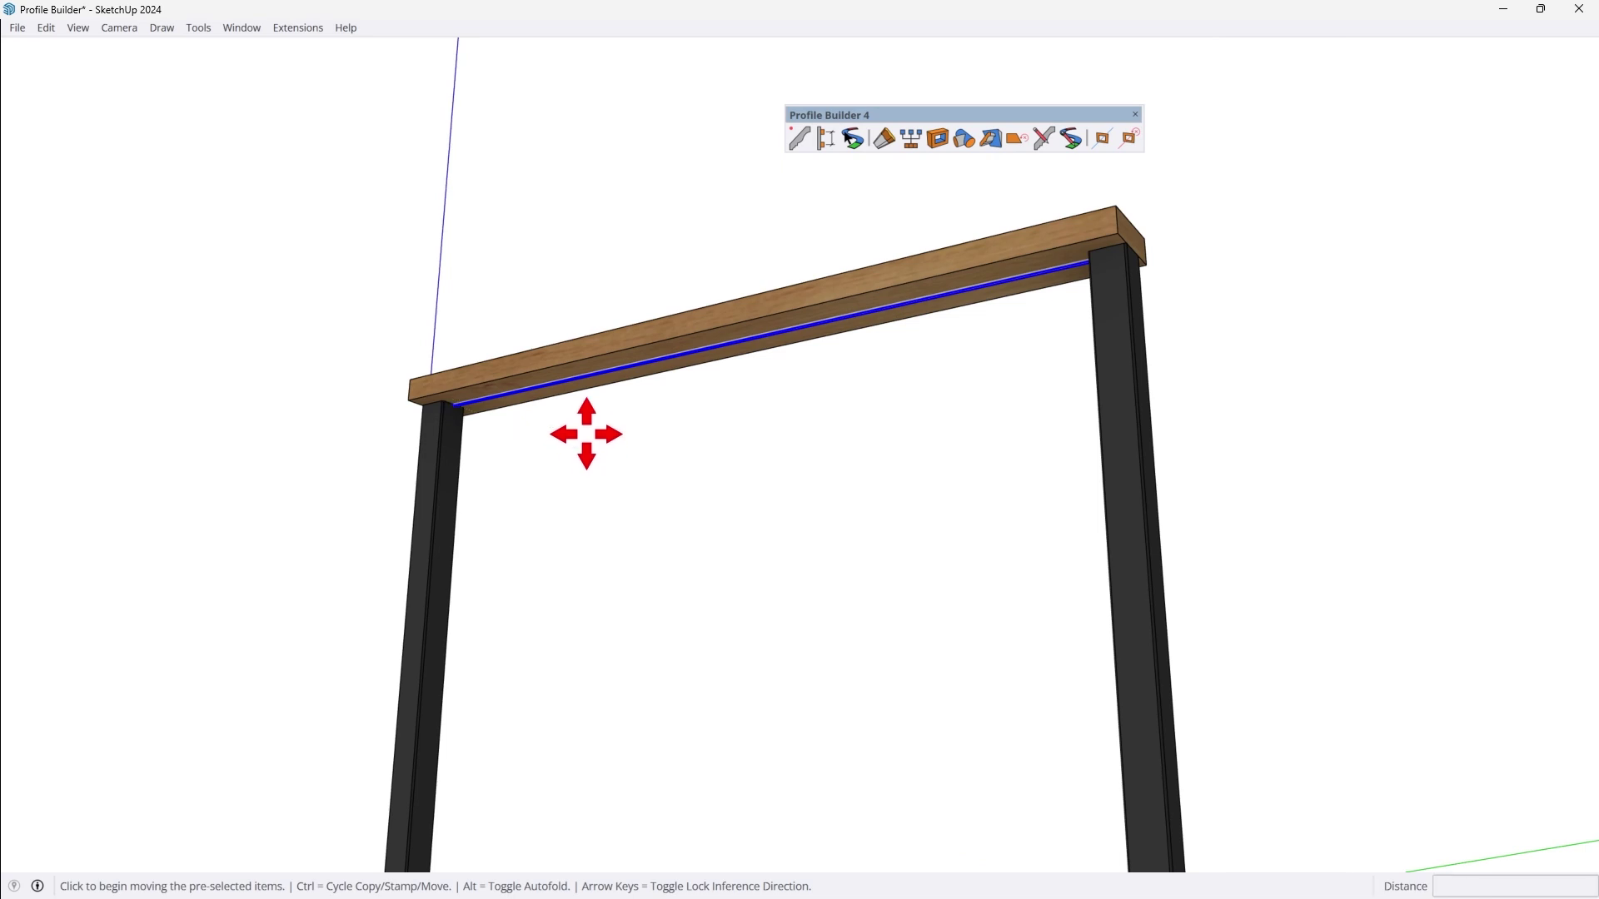
click(586, 434)
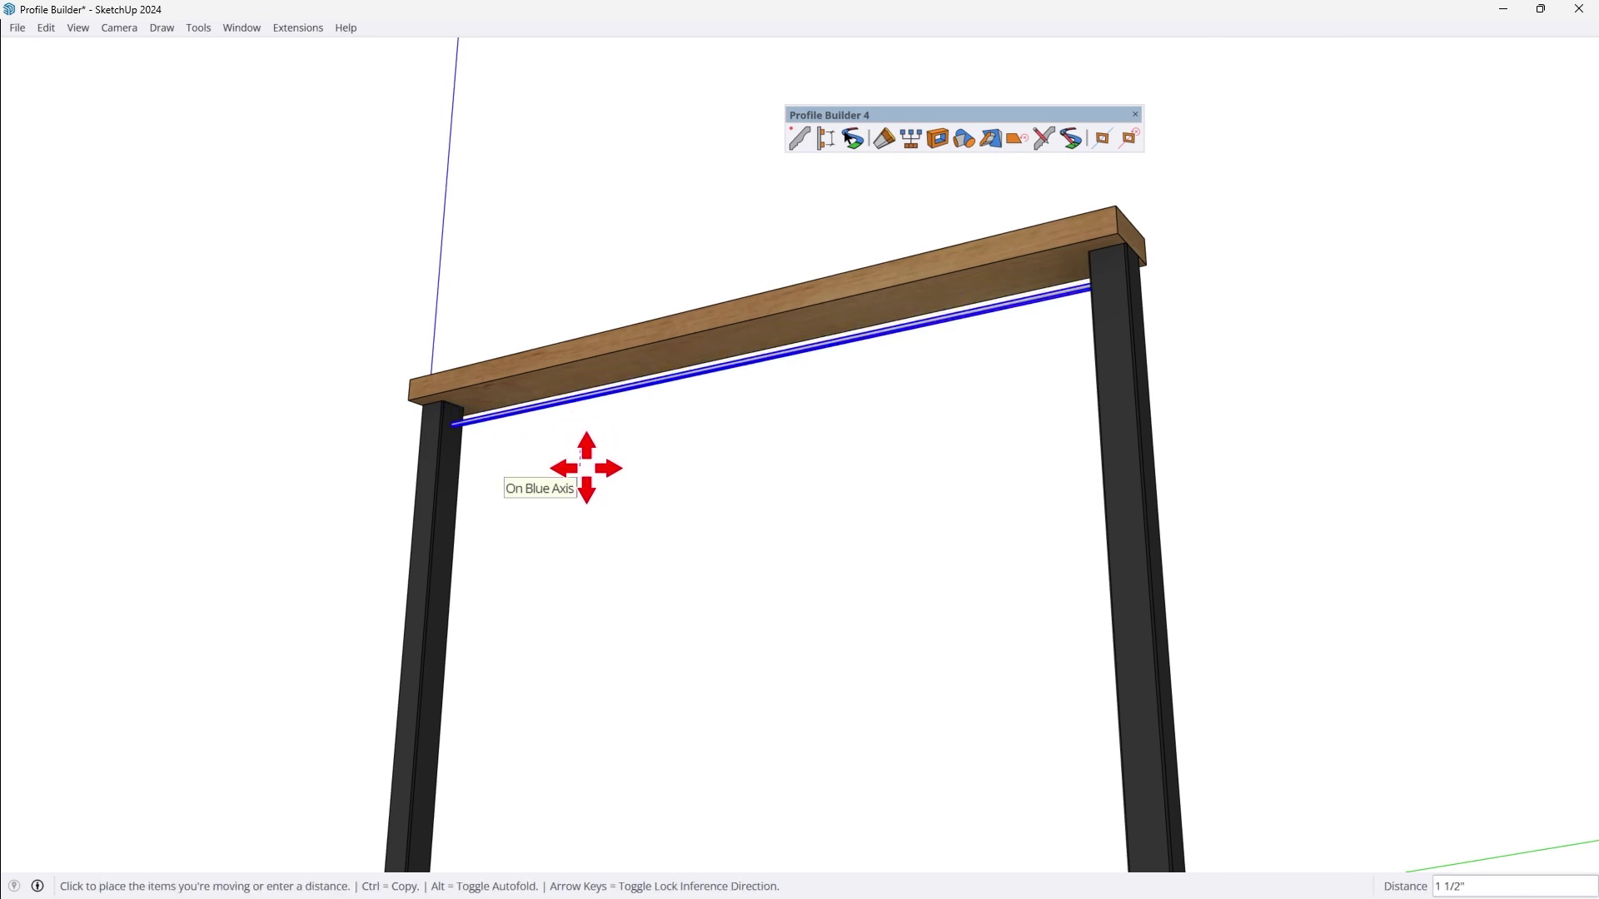
key(Return)
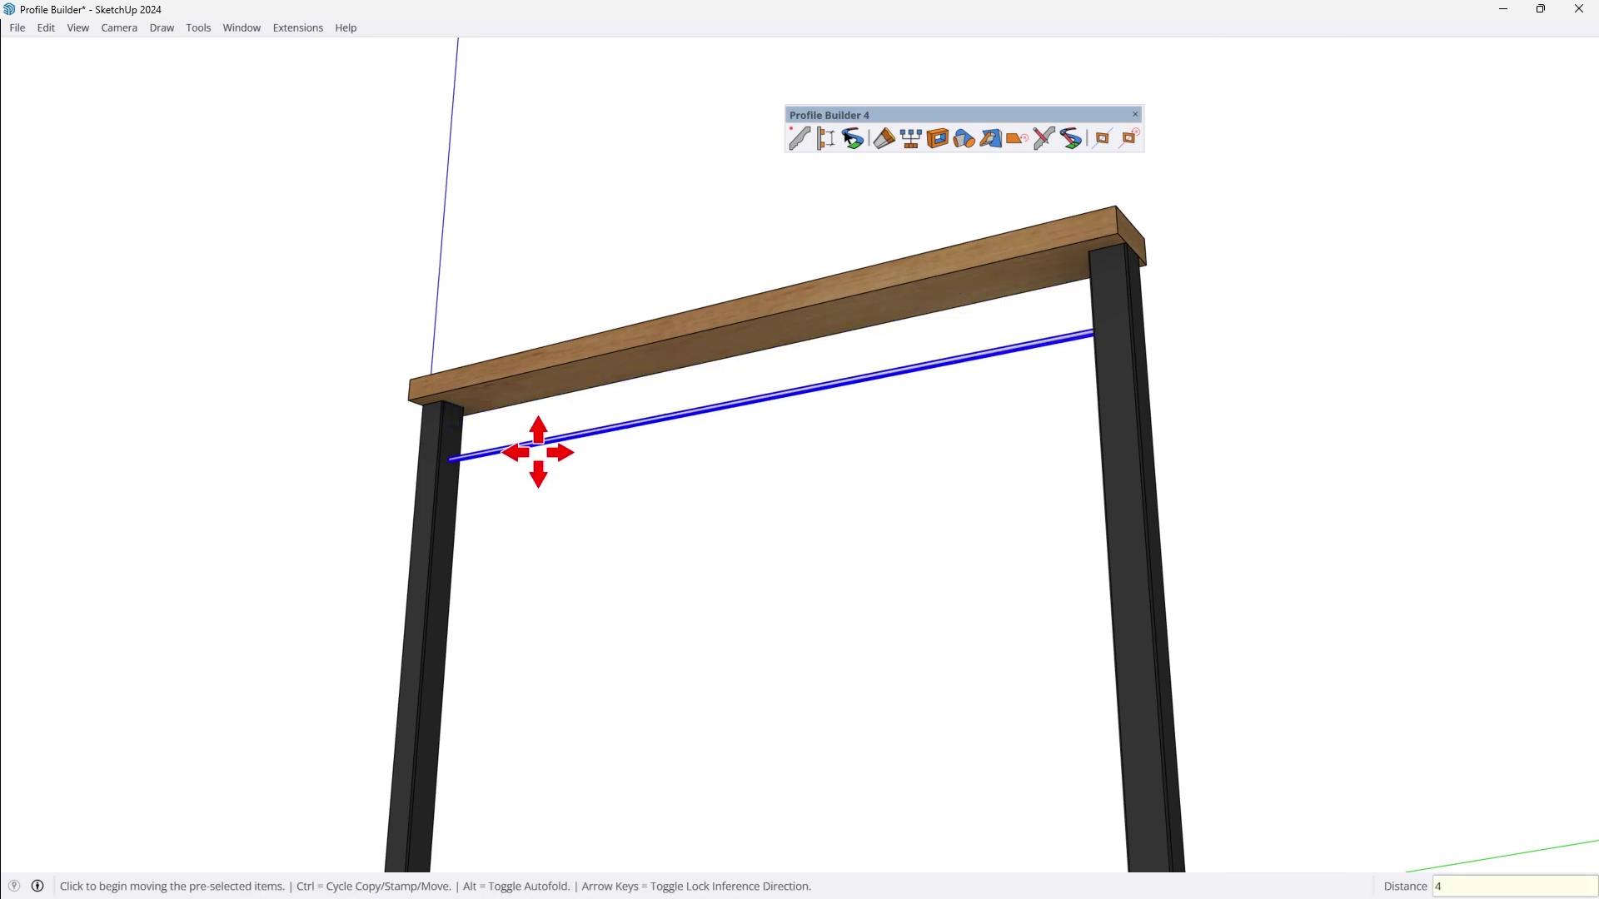
- Copy the cable straight down along the blue axis and array the copy 8x between the posts
key(ctrl)
click(571, 464)
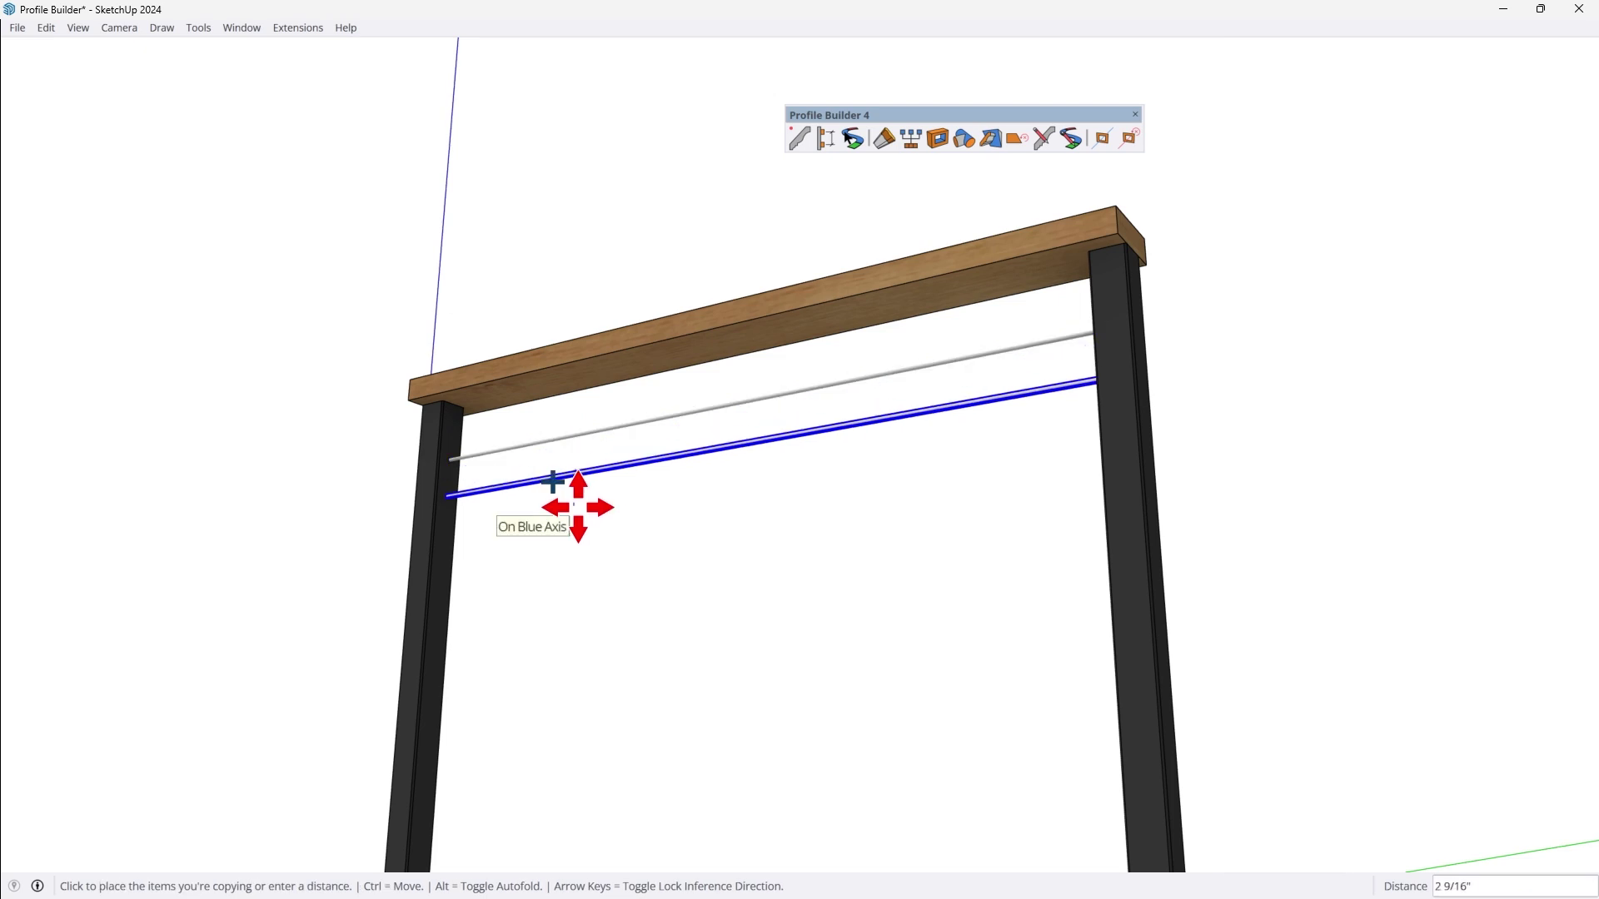
key(Return)
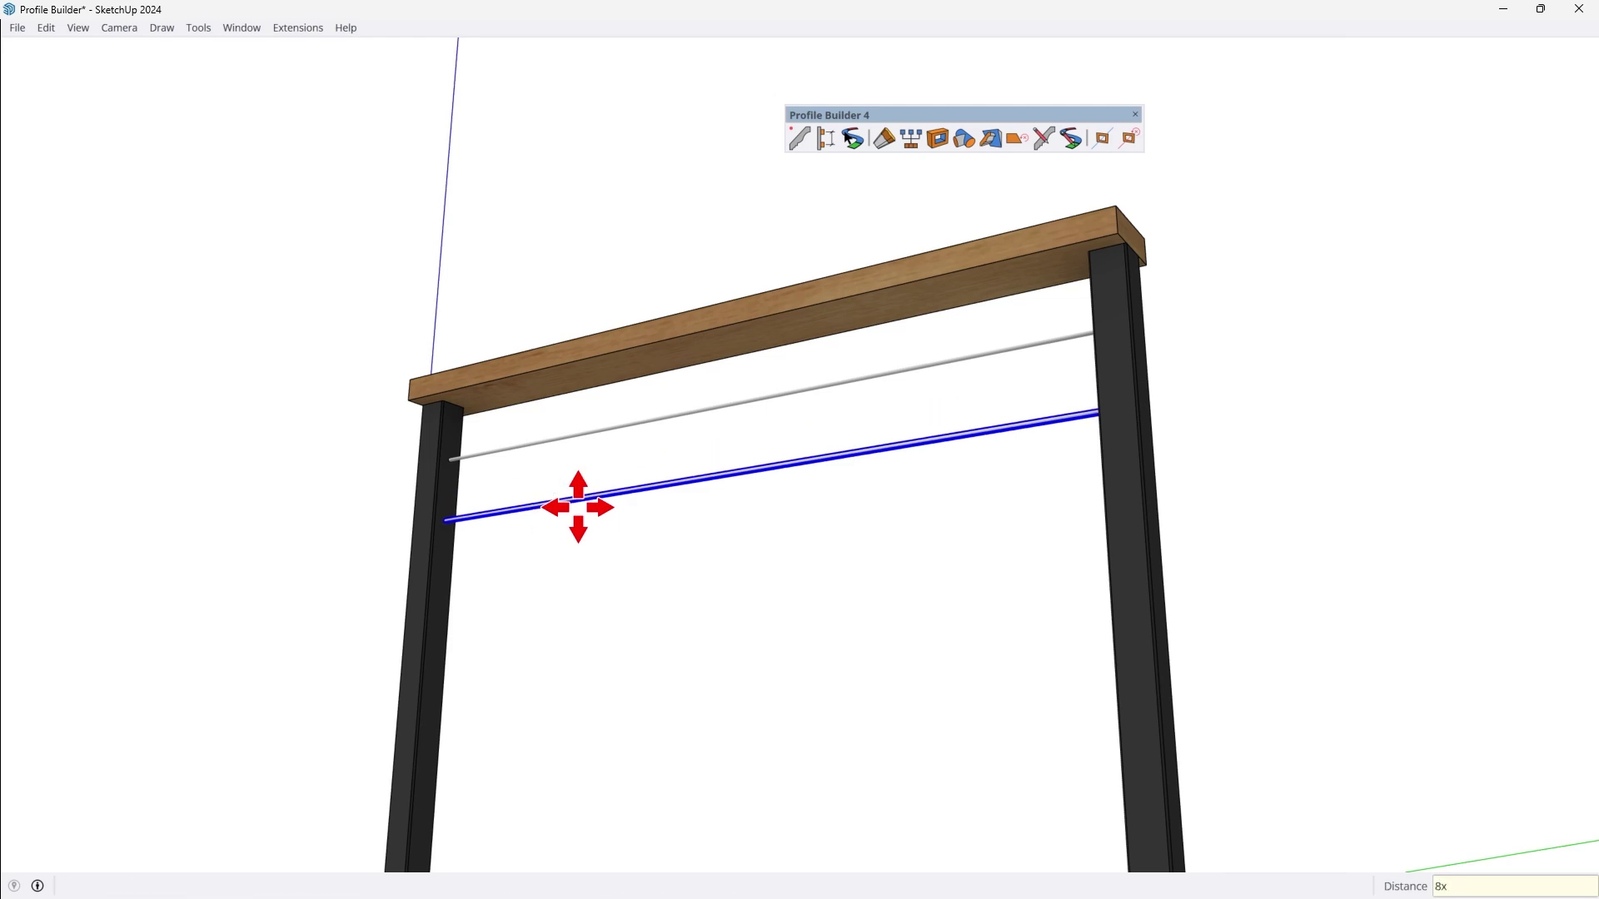
text(8x)
key(Return)
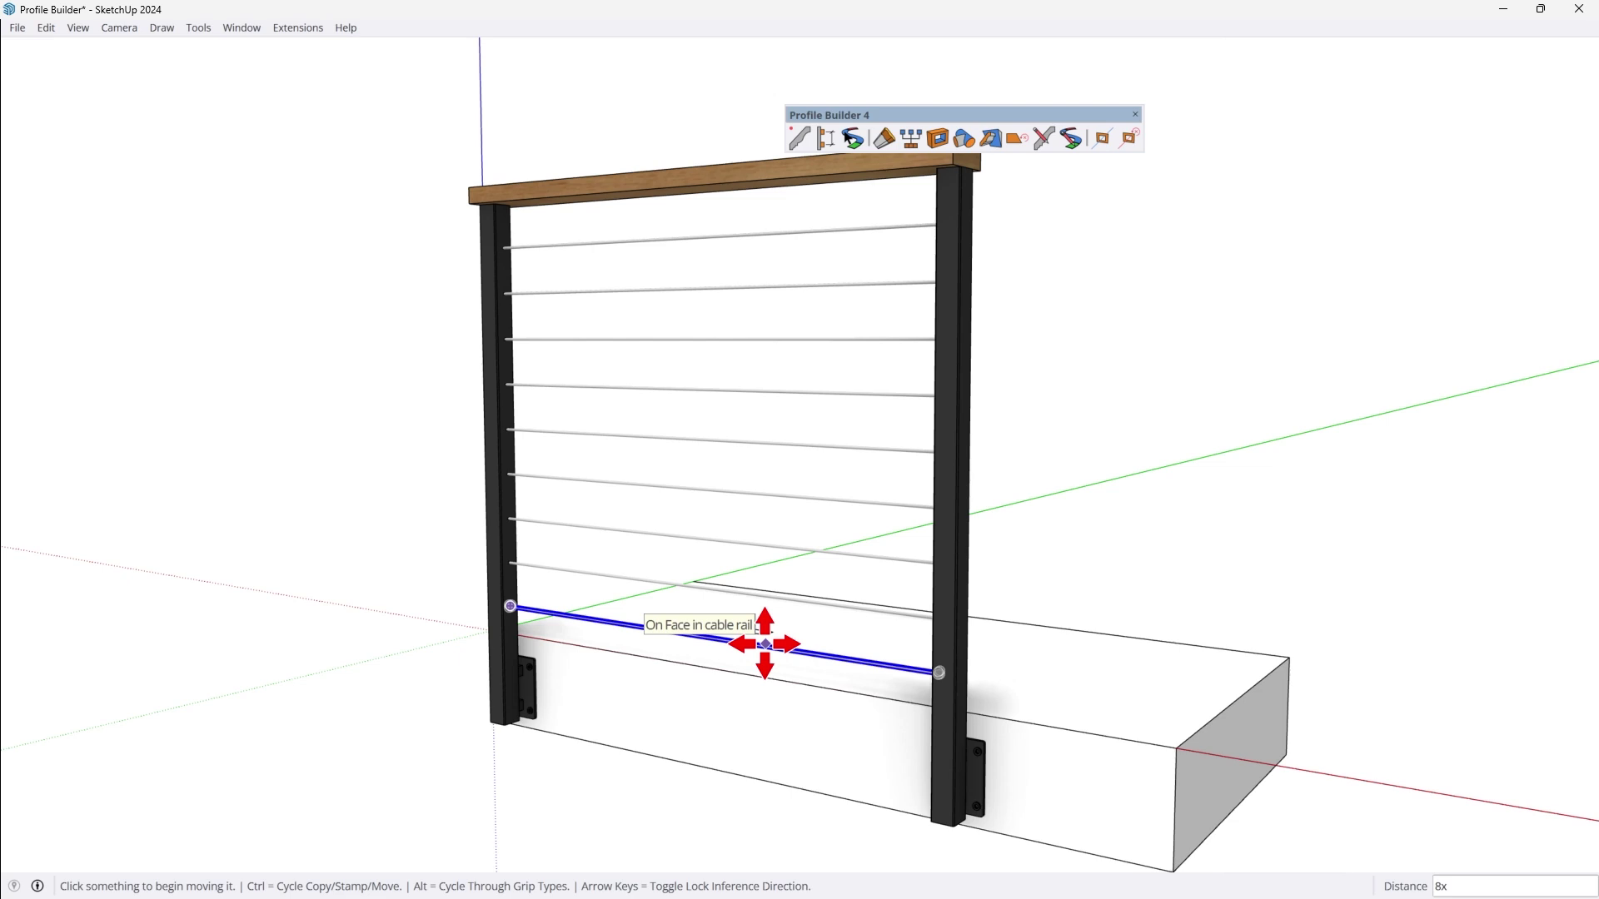
- Bring back the cable rail profile settings and delete all the cables between the posts
click(800, 138)
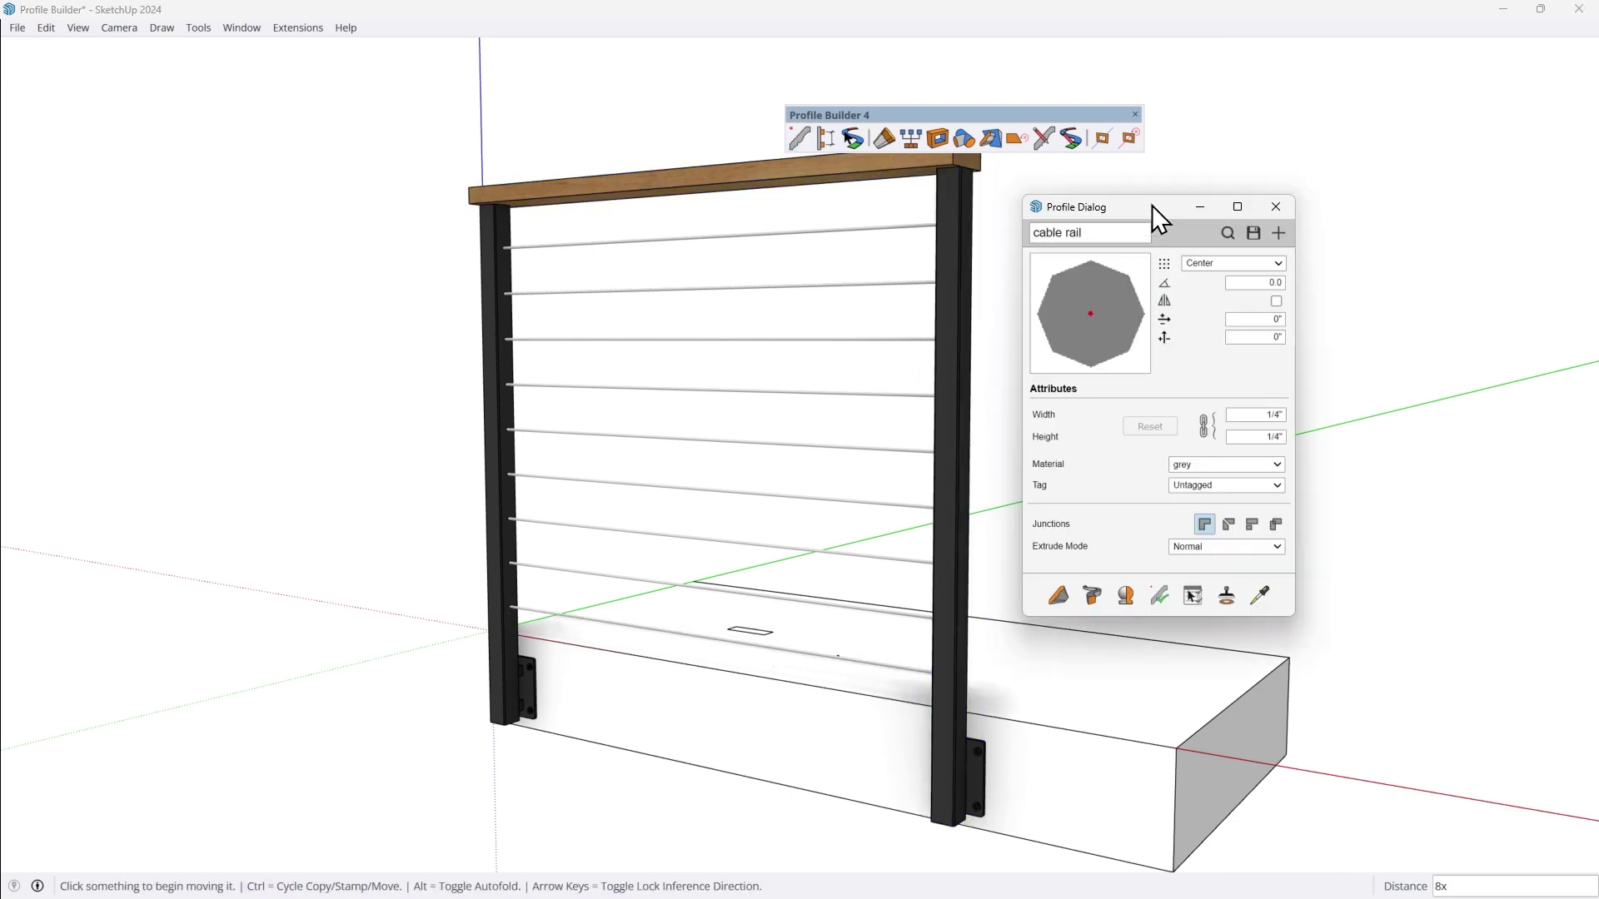
drag(1152, 205, 1296, 187)
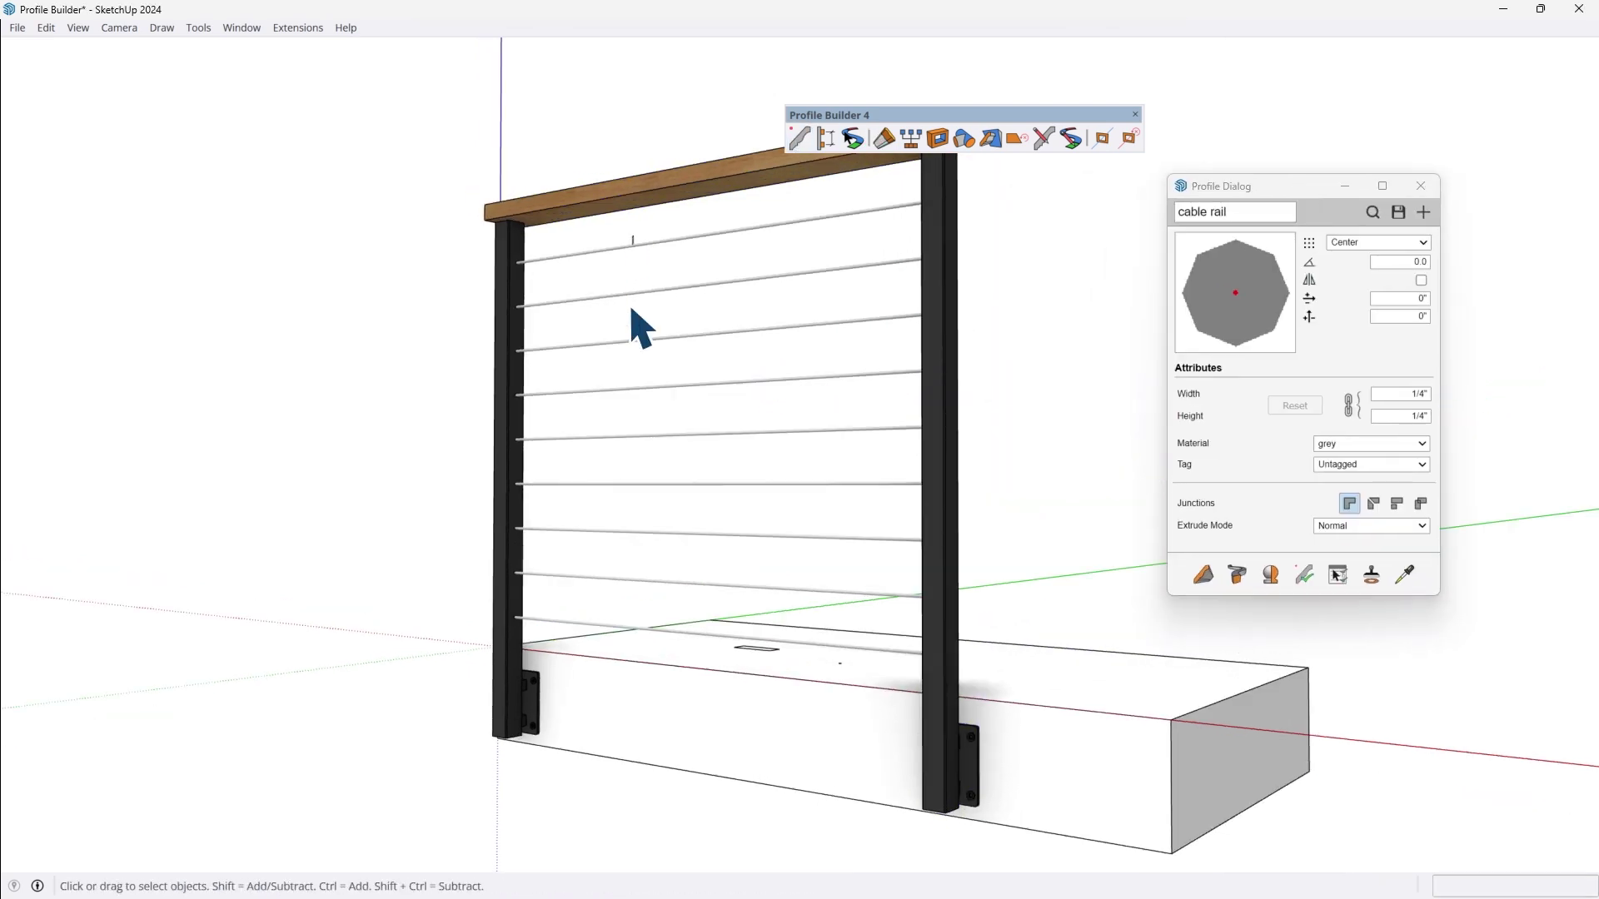
drag(573, 627, 572, 631)
key(Delete)
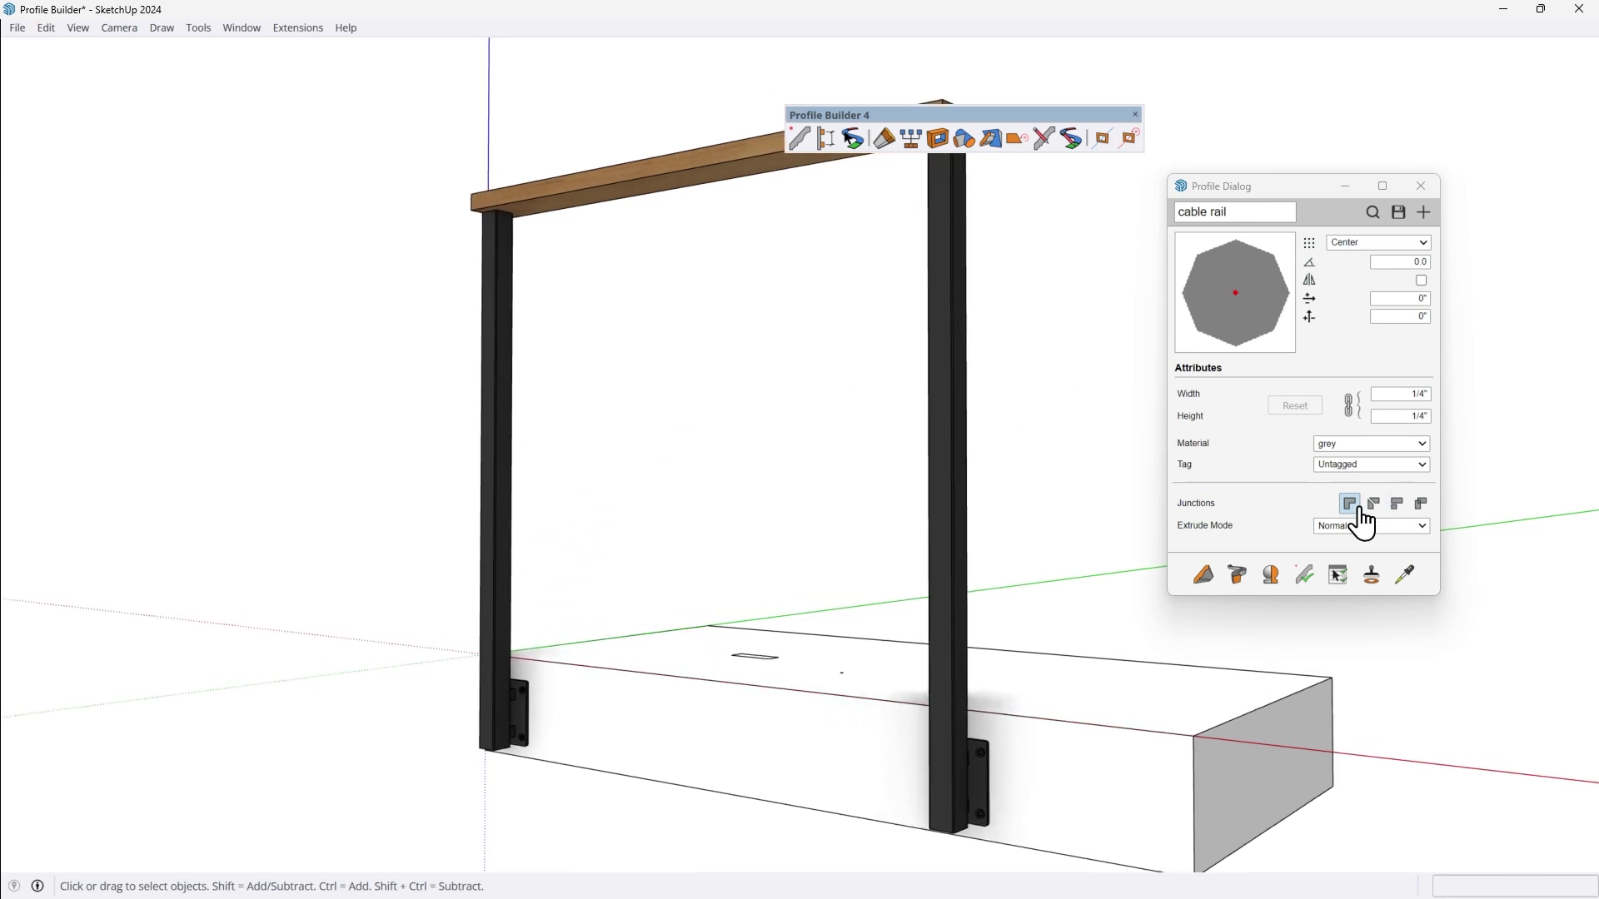
- Build a trial cable rail around the slab's near top corner to examine its junction, and remove it
click(1203, 575)
click(869, 718)
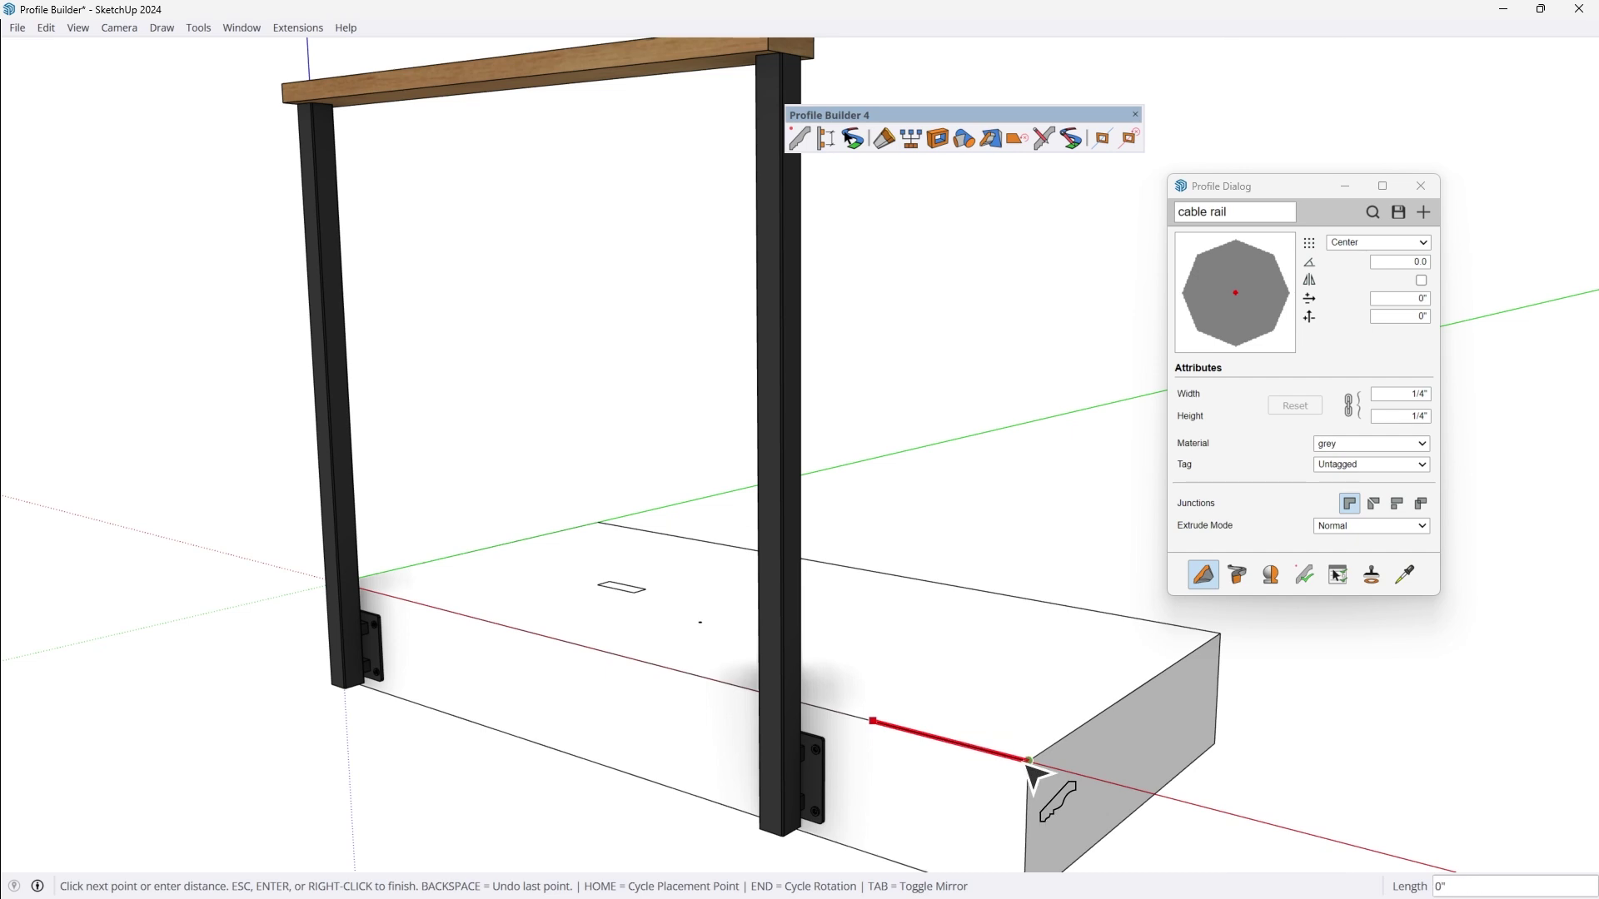
click(1028, 761)
double_click(1124, 697)
scroll(1041, 778, up, 5)
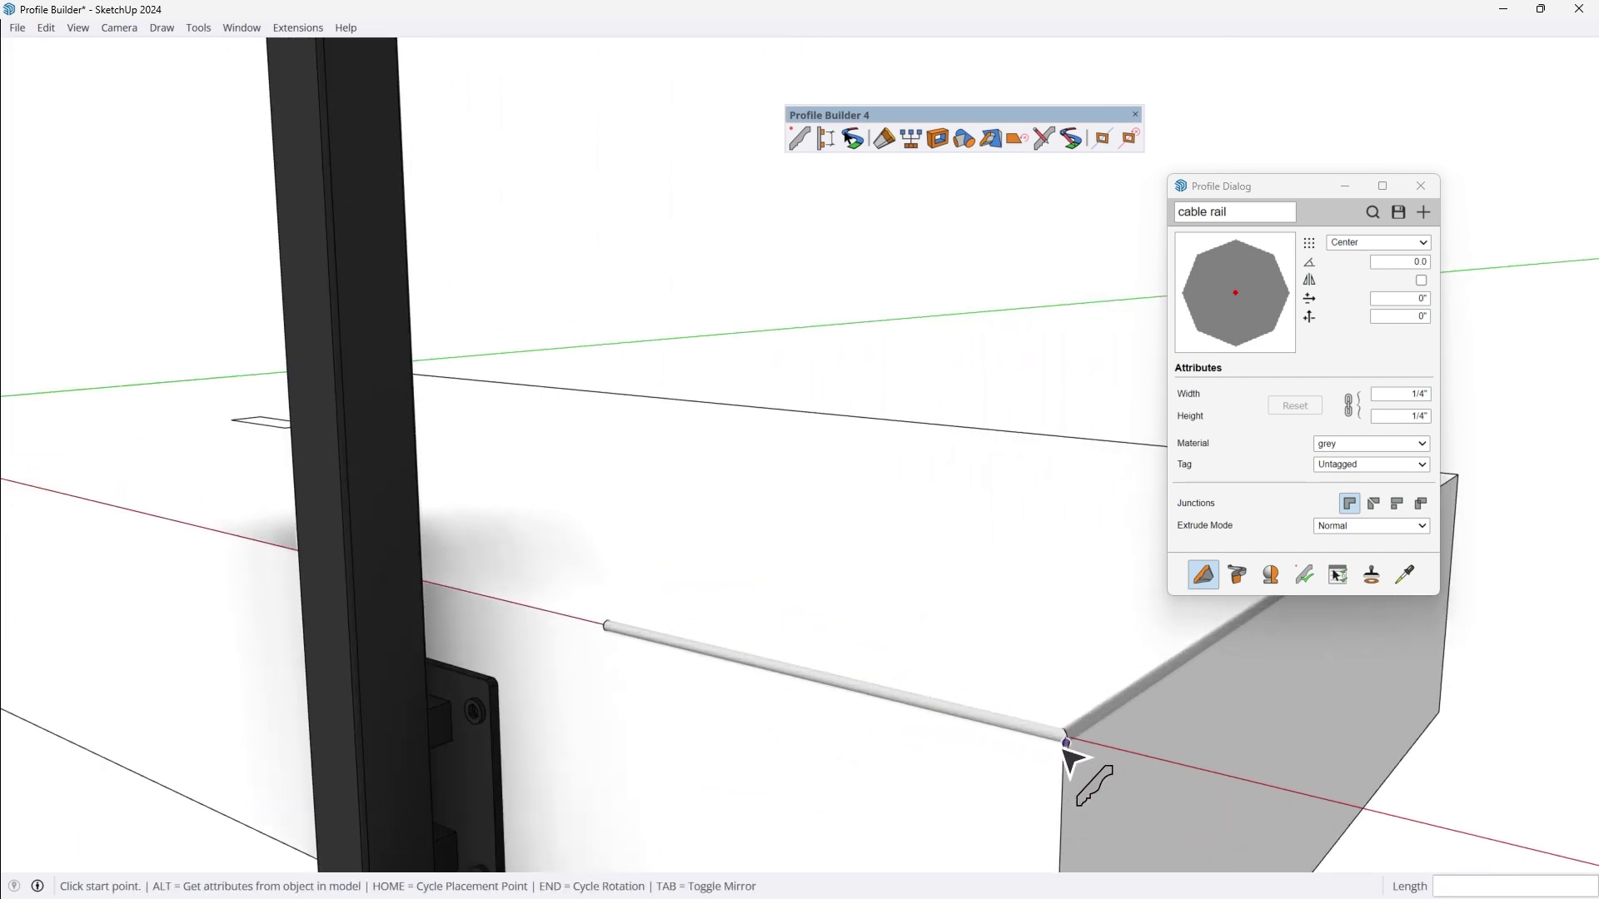
scroll(1066, 753, down, 5)
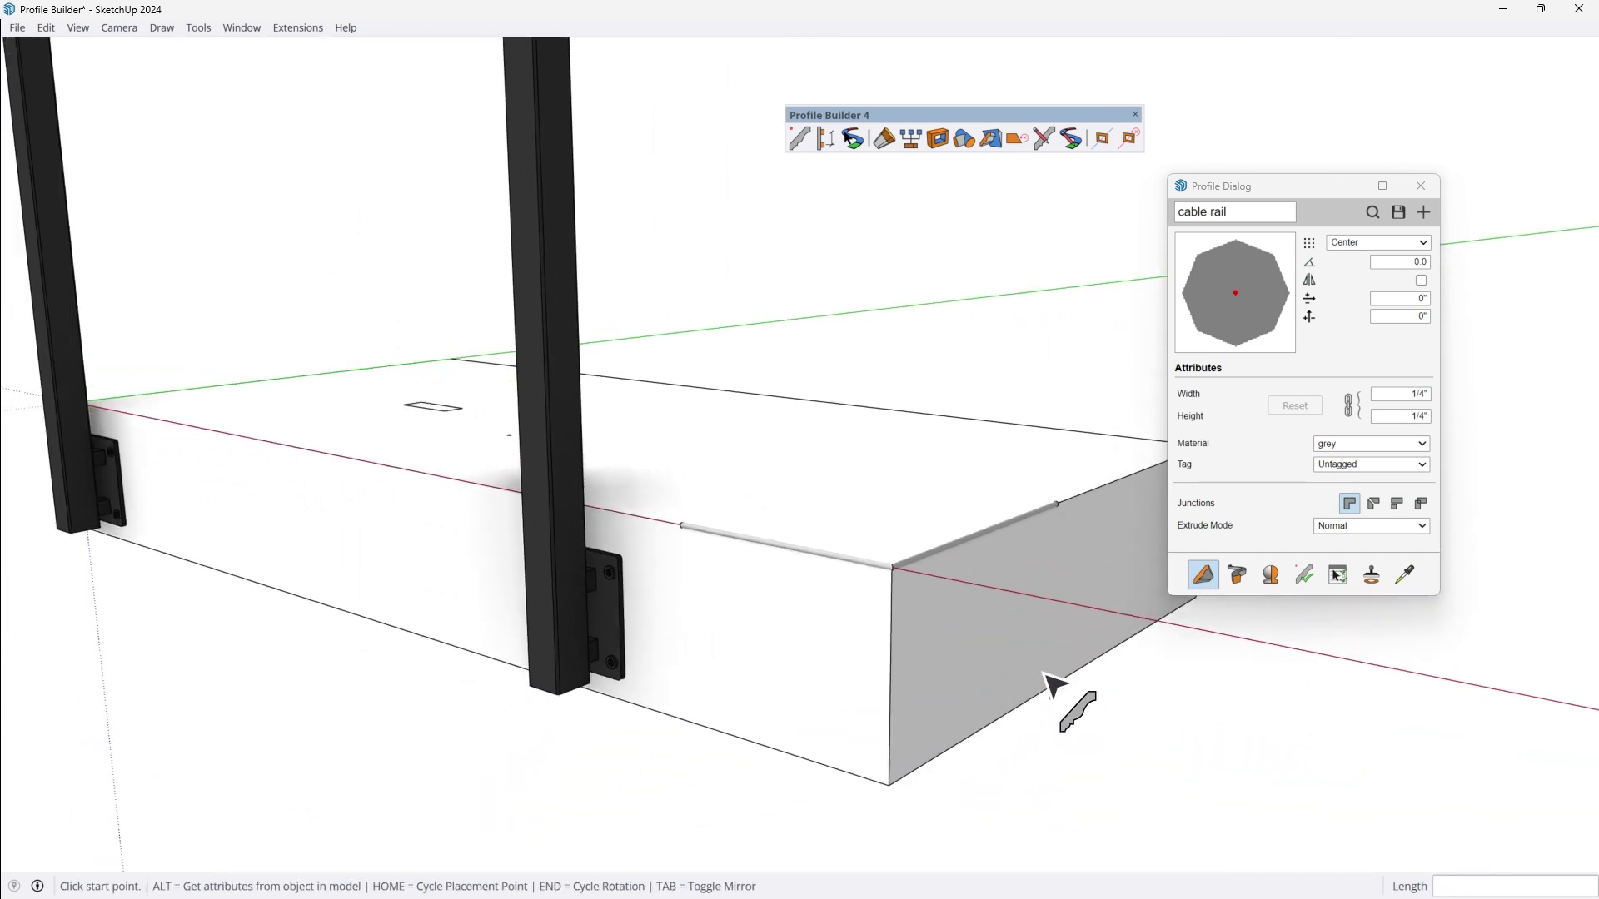
middle_drag(957, 611, 949, 666)
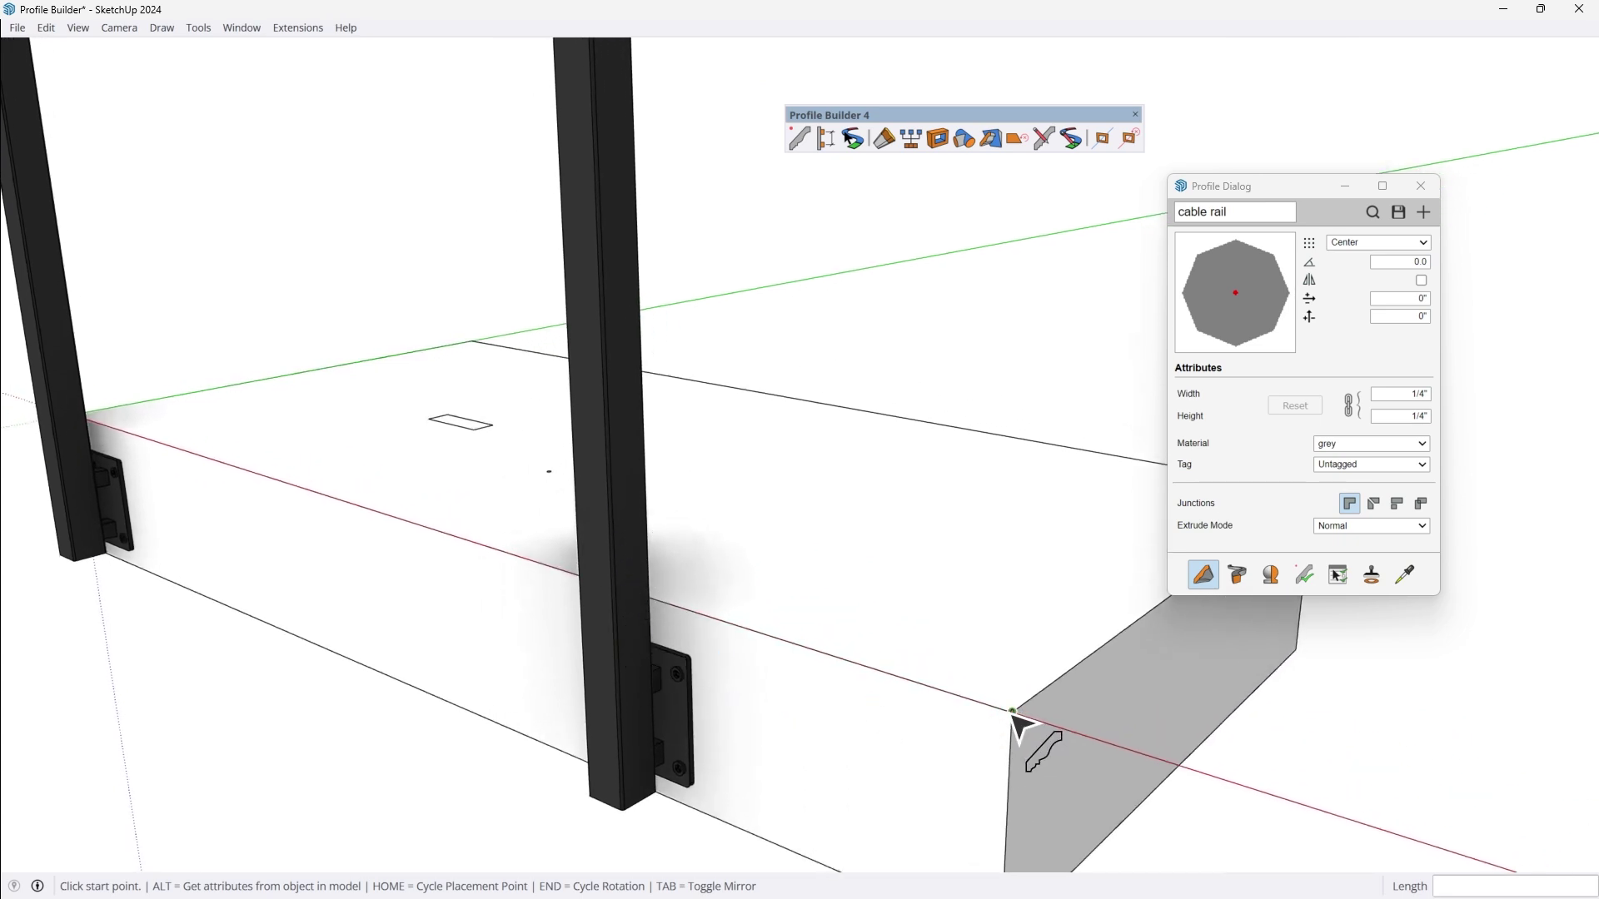
- Switch the cable rail to the fourth junction type and rebuild it between the facing top edge midpoints of both posts
click(1421, 516)
middle_drag(849, 541, 403, 297)
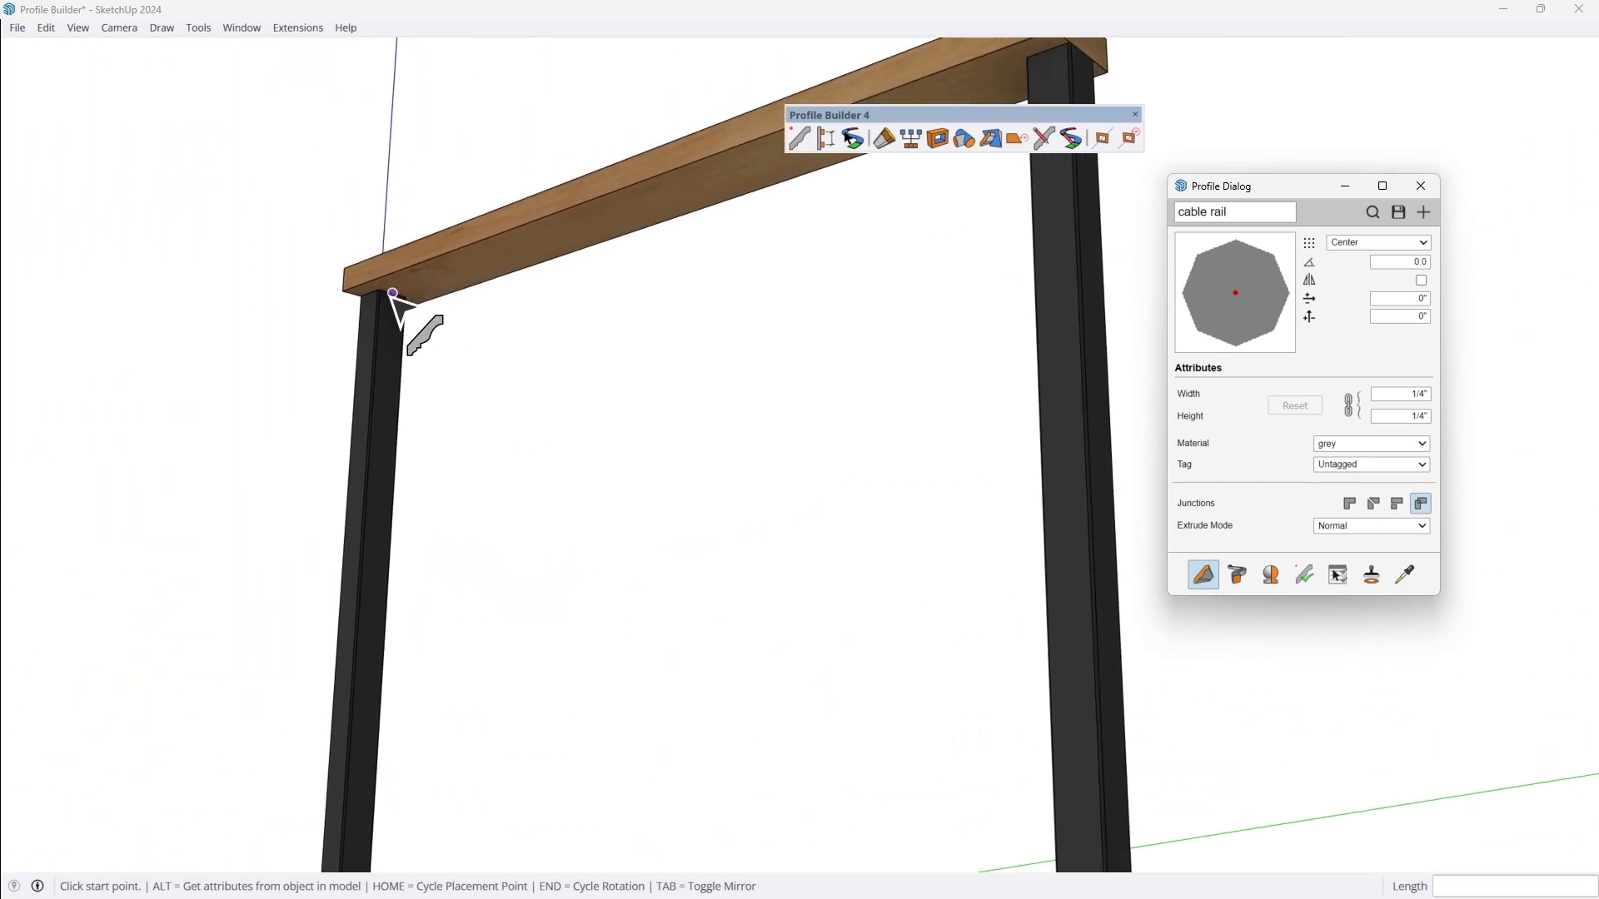
click(392, 293)
middle_drag(553, 250, 657, 245)
click(690, 260)
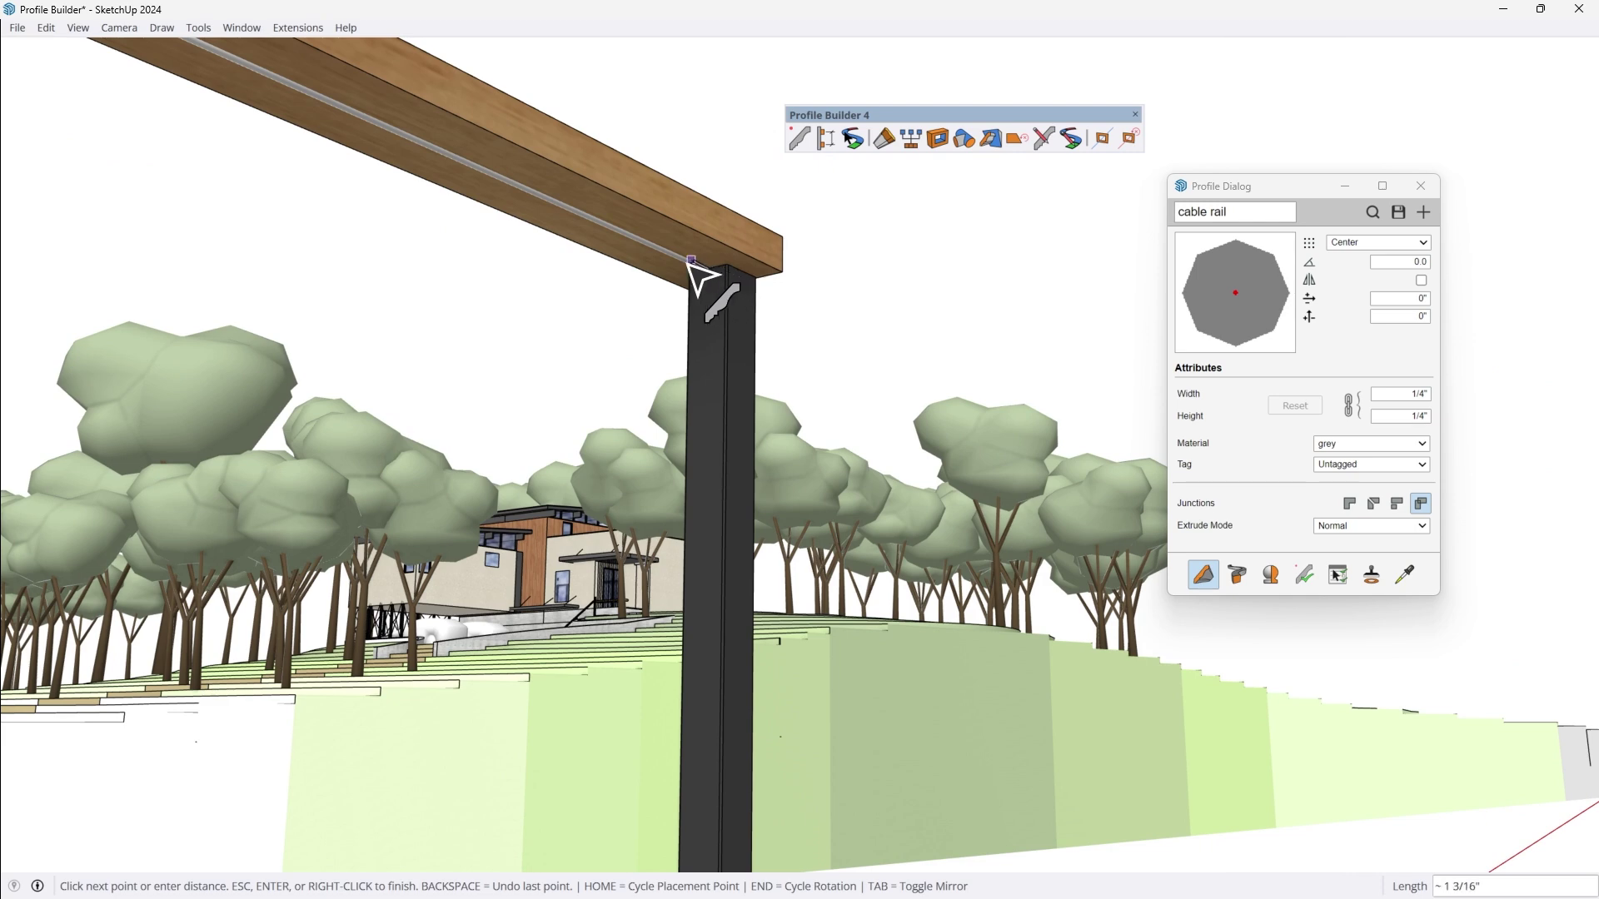
key(Return)
- Move the new cable straight down from the handrail and array it downward between the posts with 8x copies
key(m)
key(ctrl)
click(702, 303)
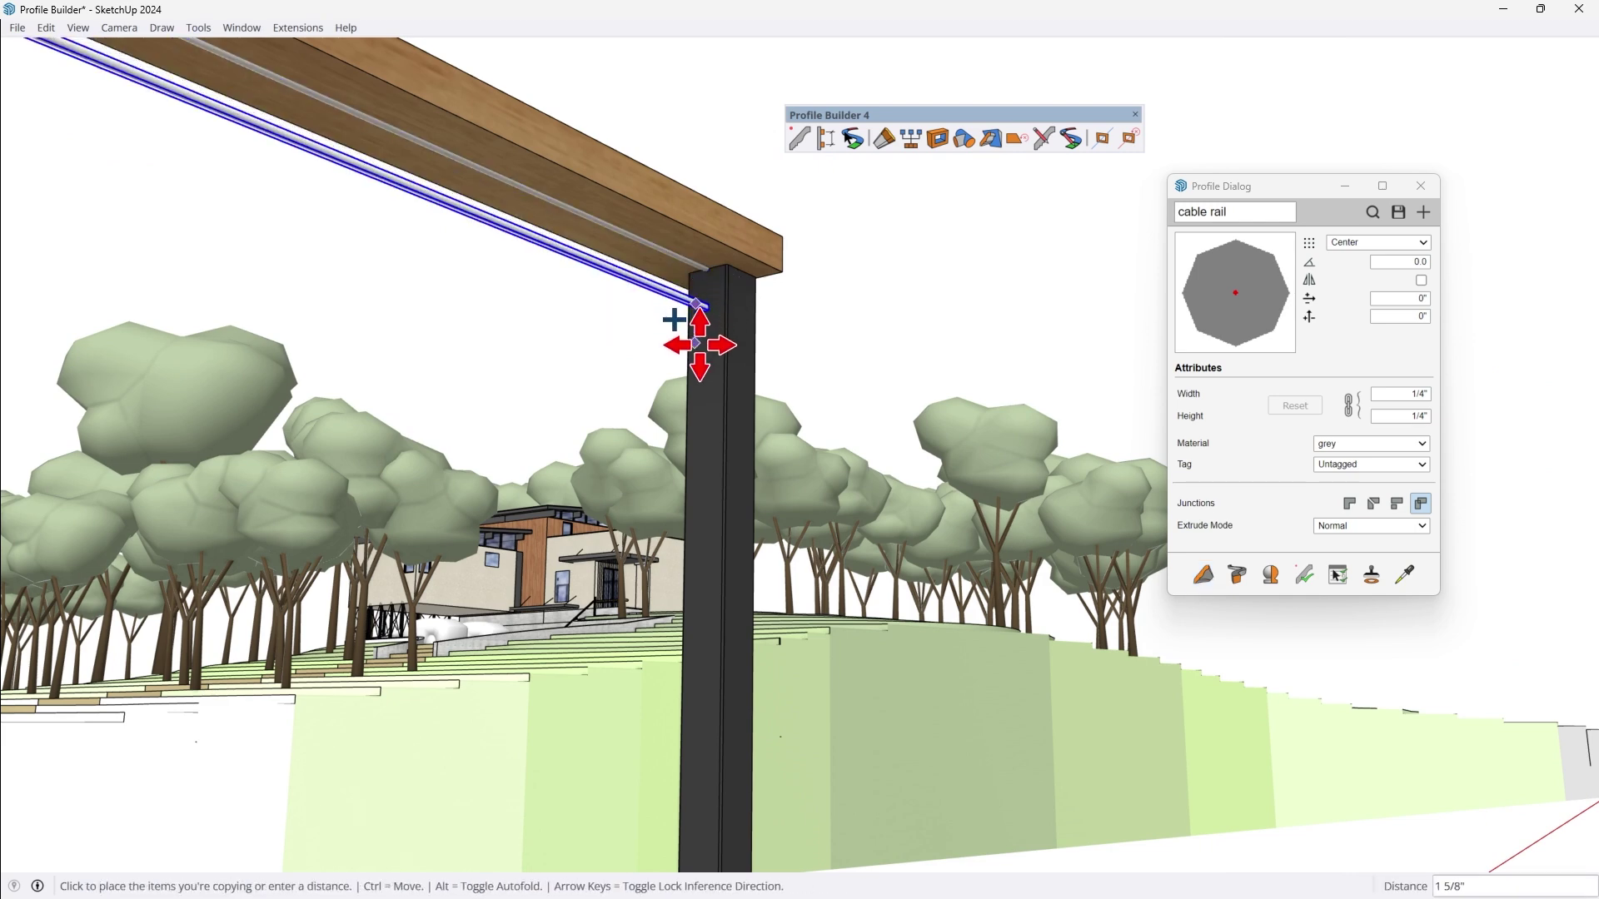
key(ctrl)
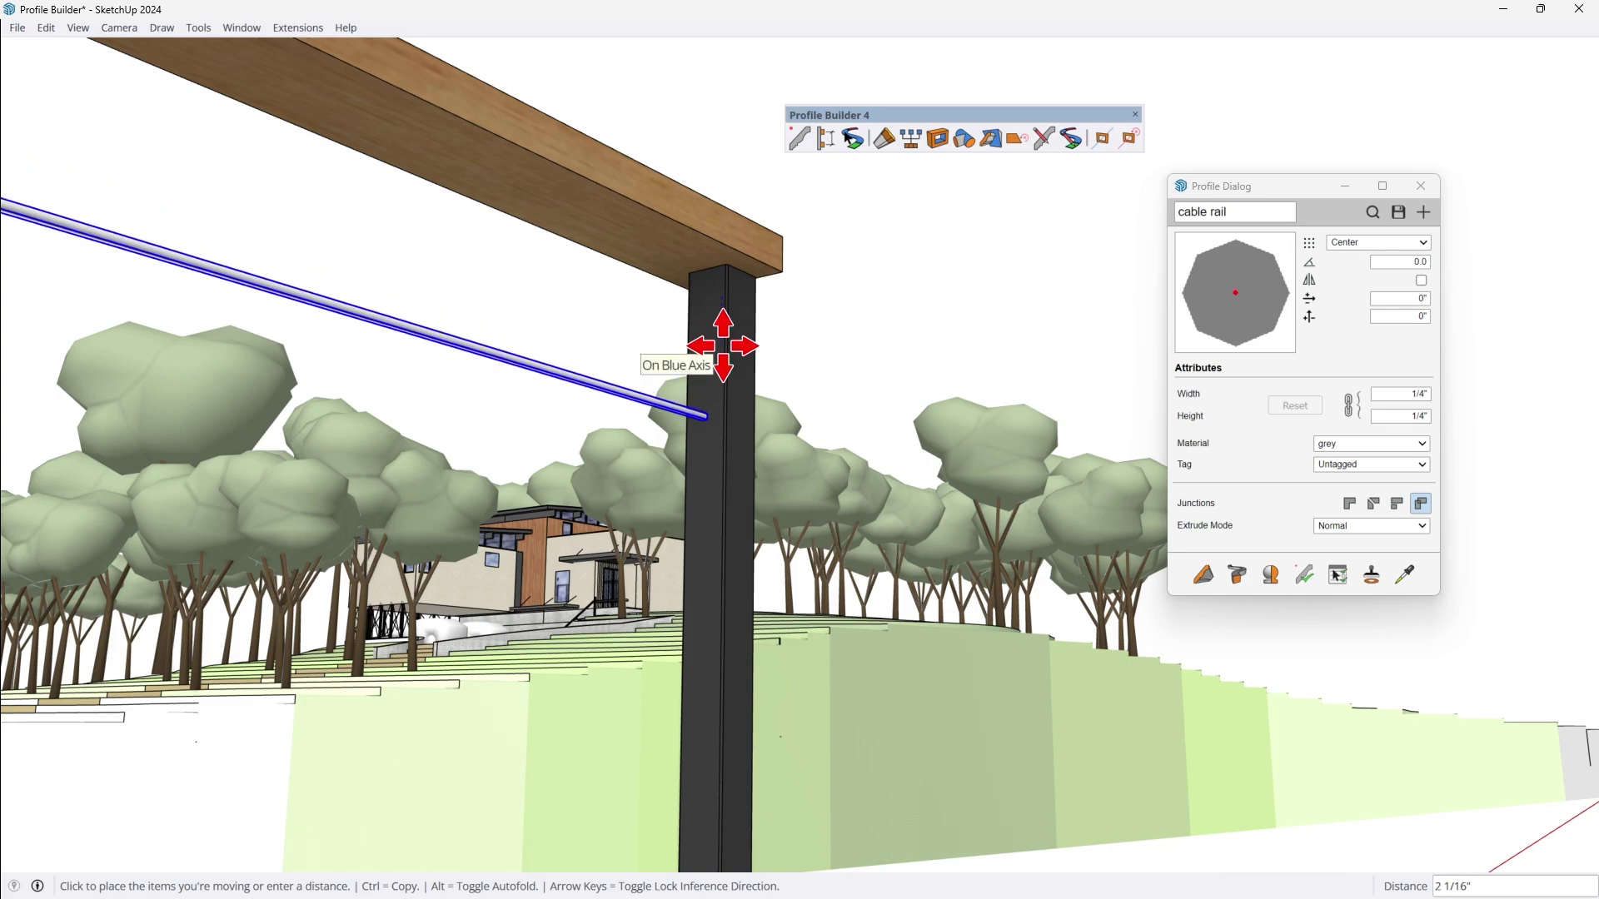
text(8)
key(Return)
text(x)
key(Return)
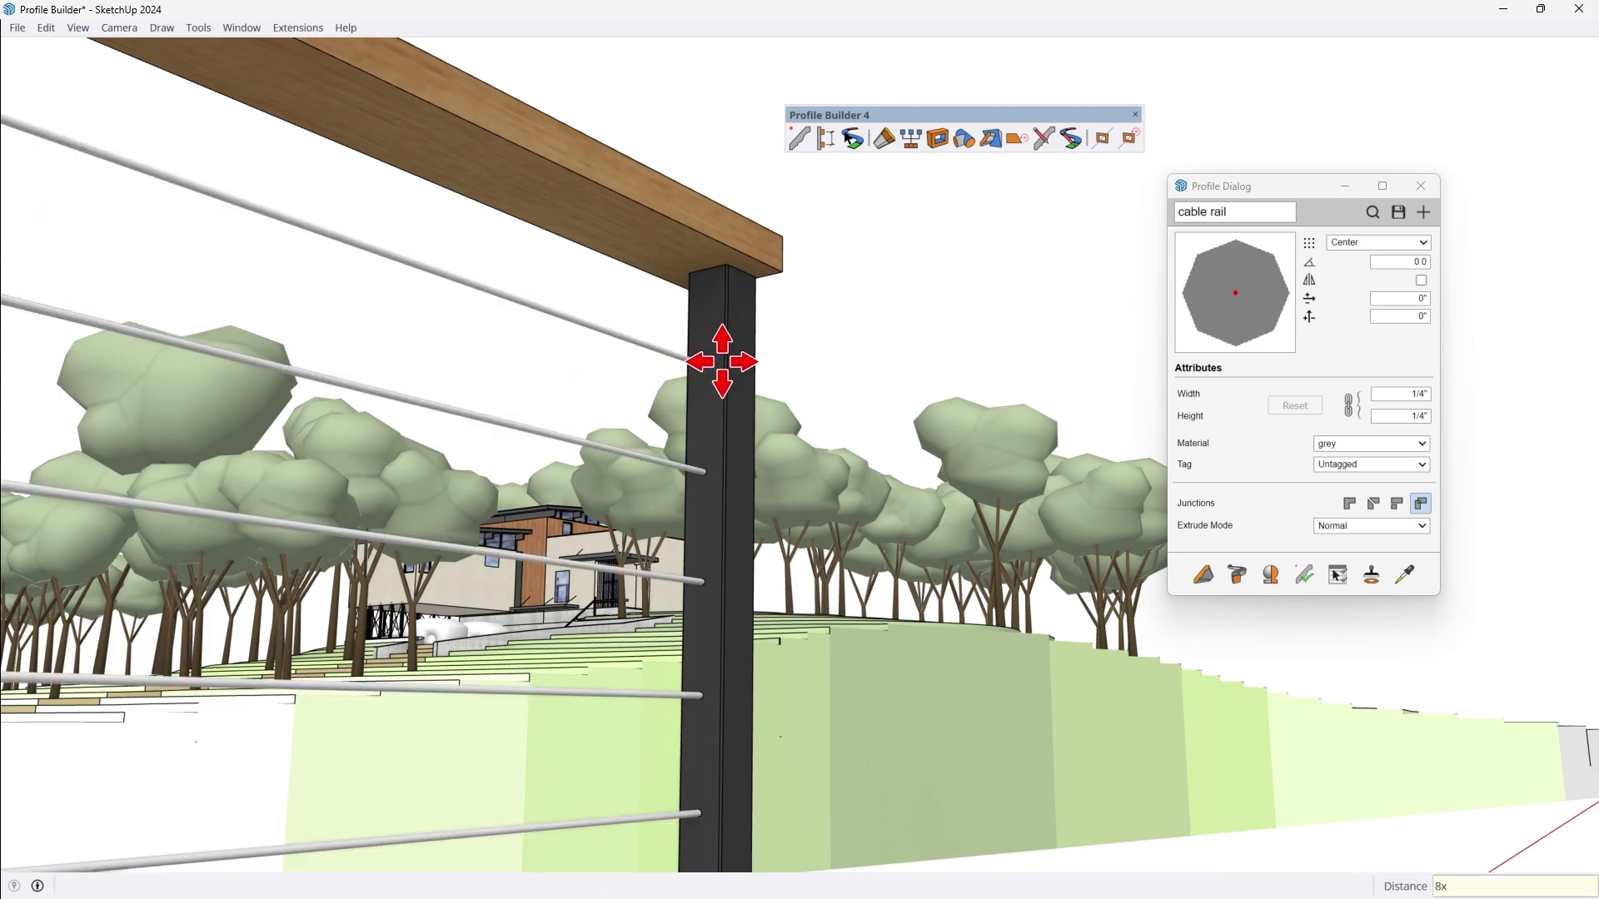
- Build a sample cable rail with one corner in the open space beside the slab to examine its junction
scroll(722, 361, down, 10)
scroll(602, 483, up, 10)
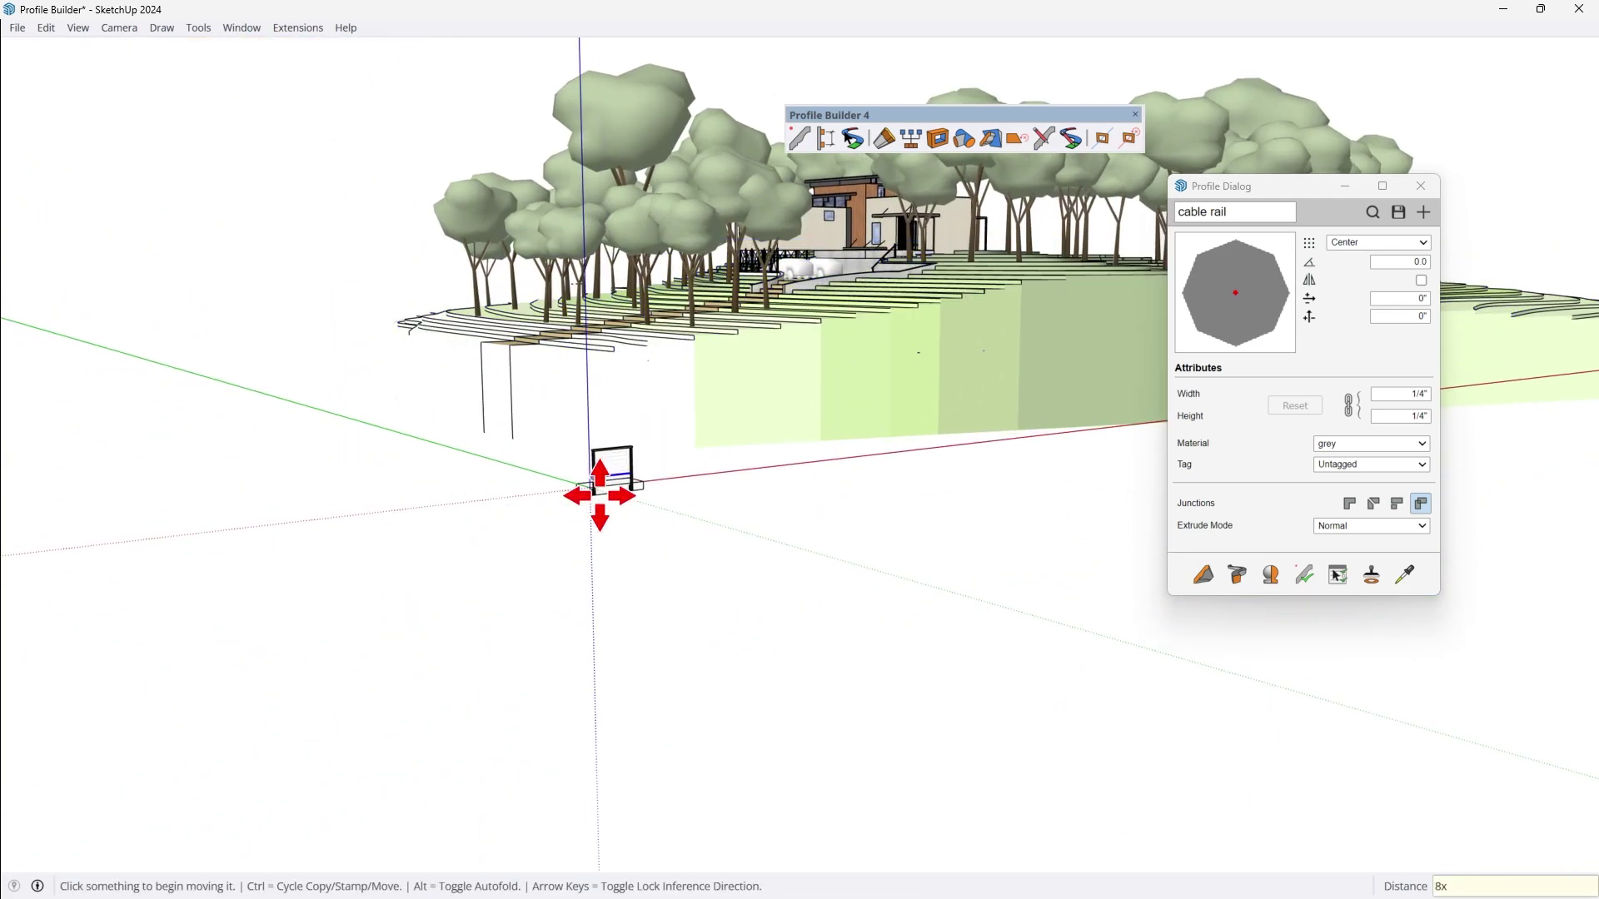
middle_drag(608, 477, 614, 526)
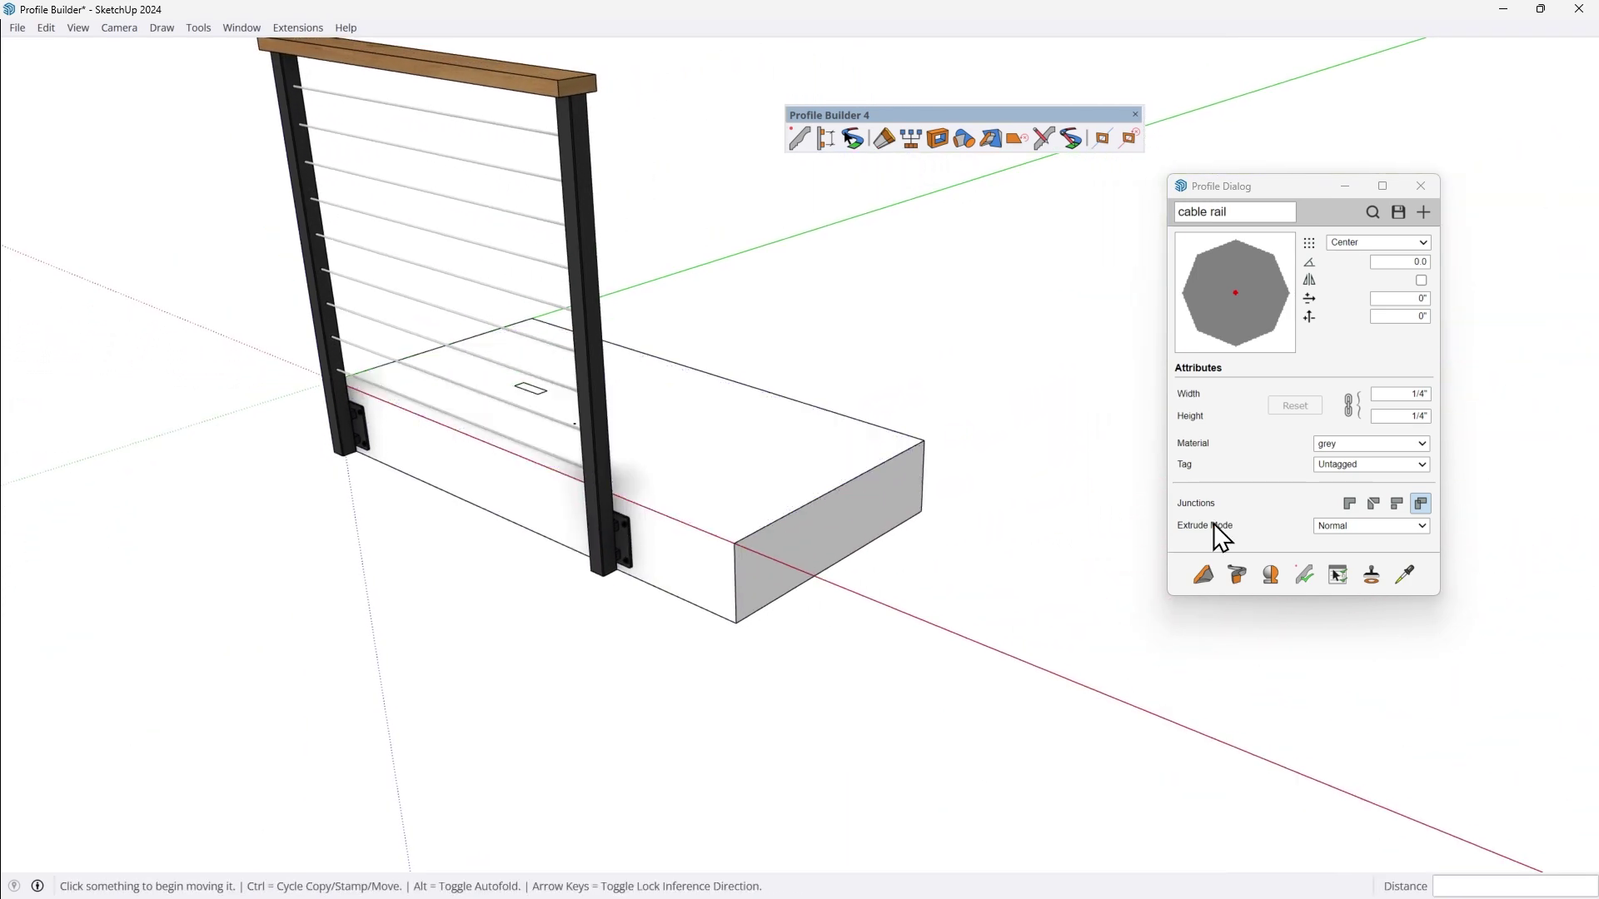
click(1207, 578)
click(730, 727)
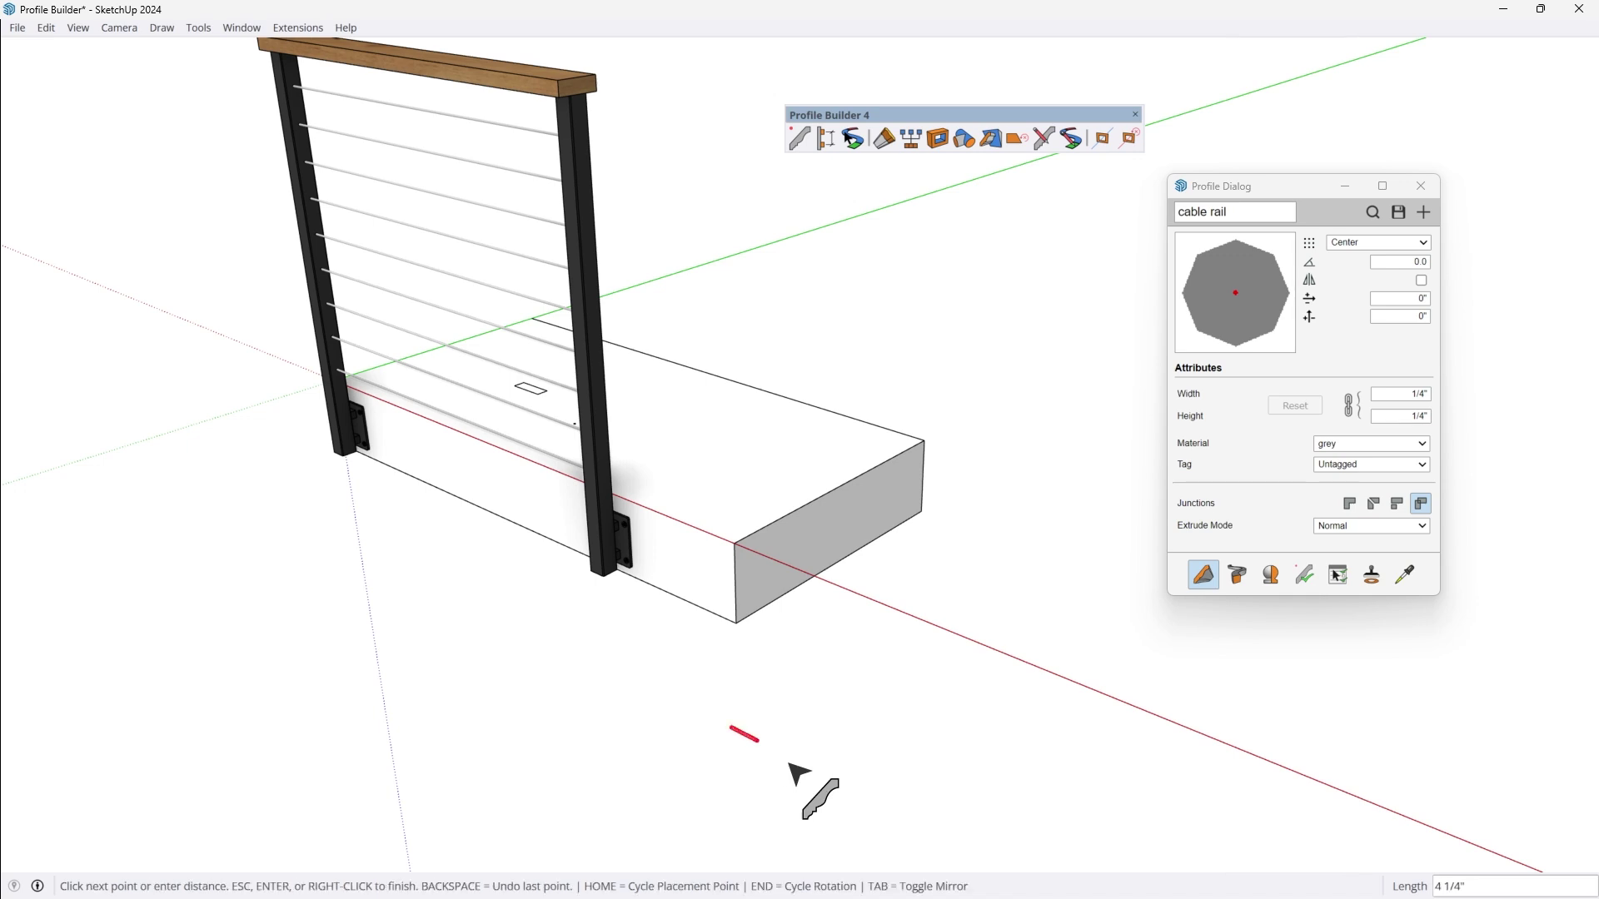
key(Escape)
scroll(796, 763, up, 4)
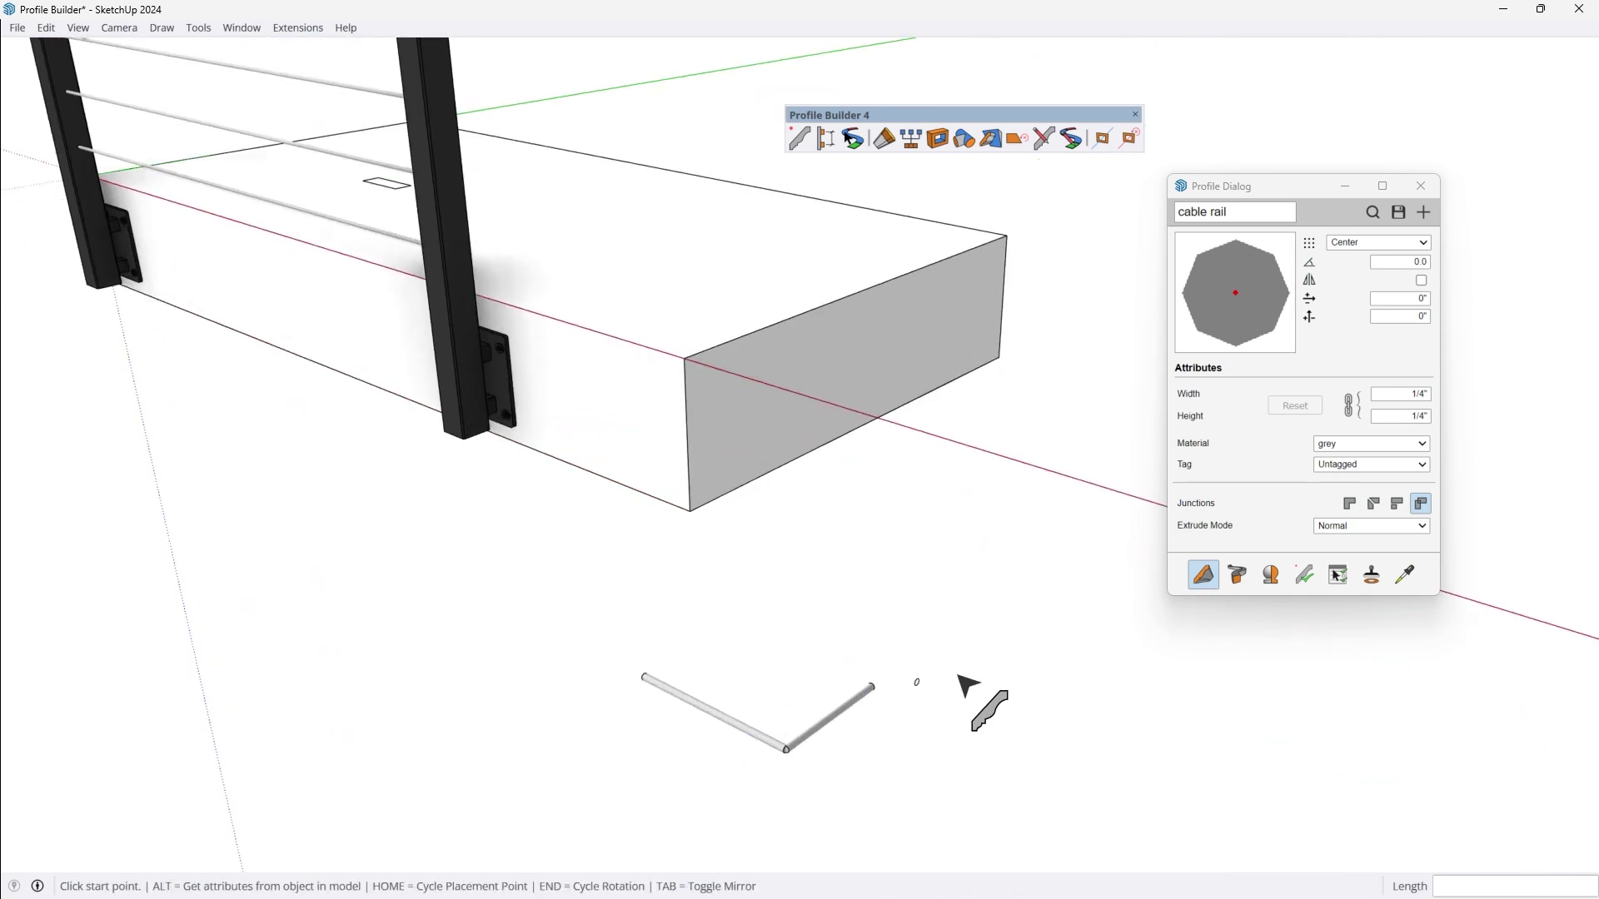
- Delete the sample corner rail and the slab so that only the railing remains
key(space)
drag(956, 672, 657, 752)
key(Delete)
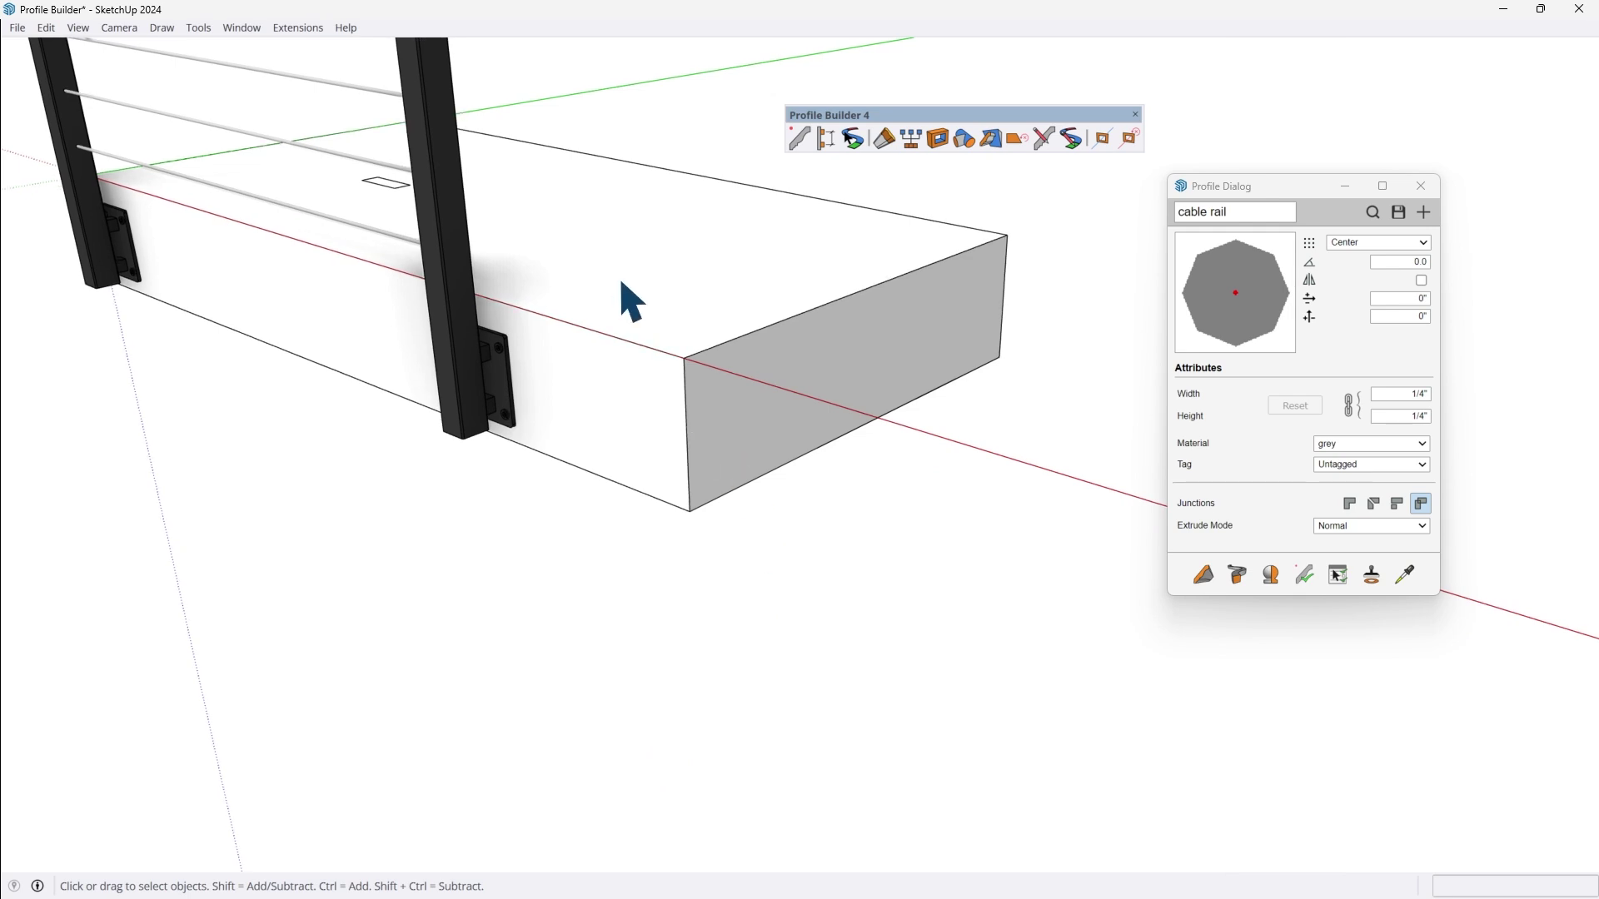
middle_drag(624, 303, 696, 457)
triple_click(699, 456)
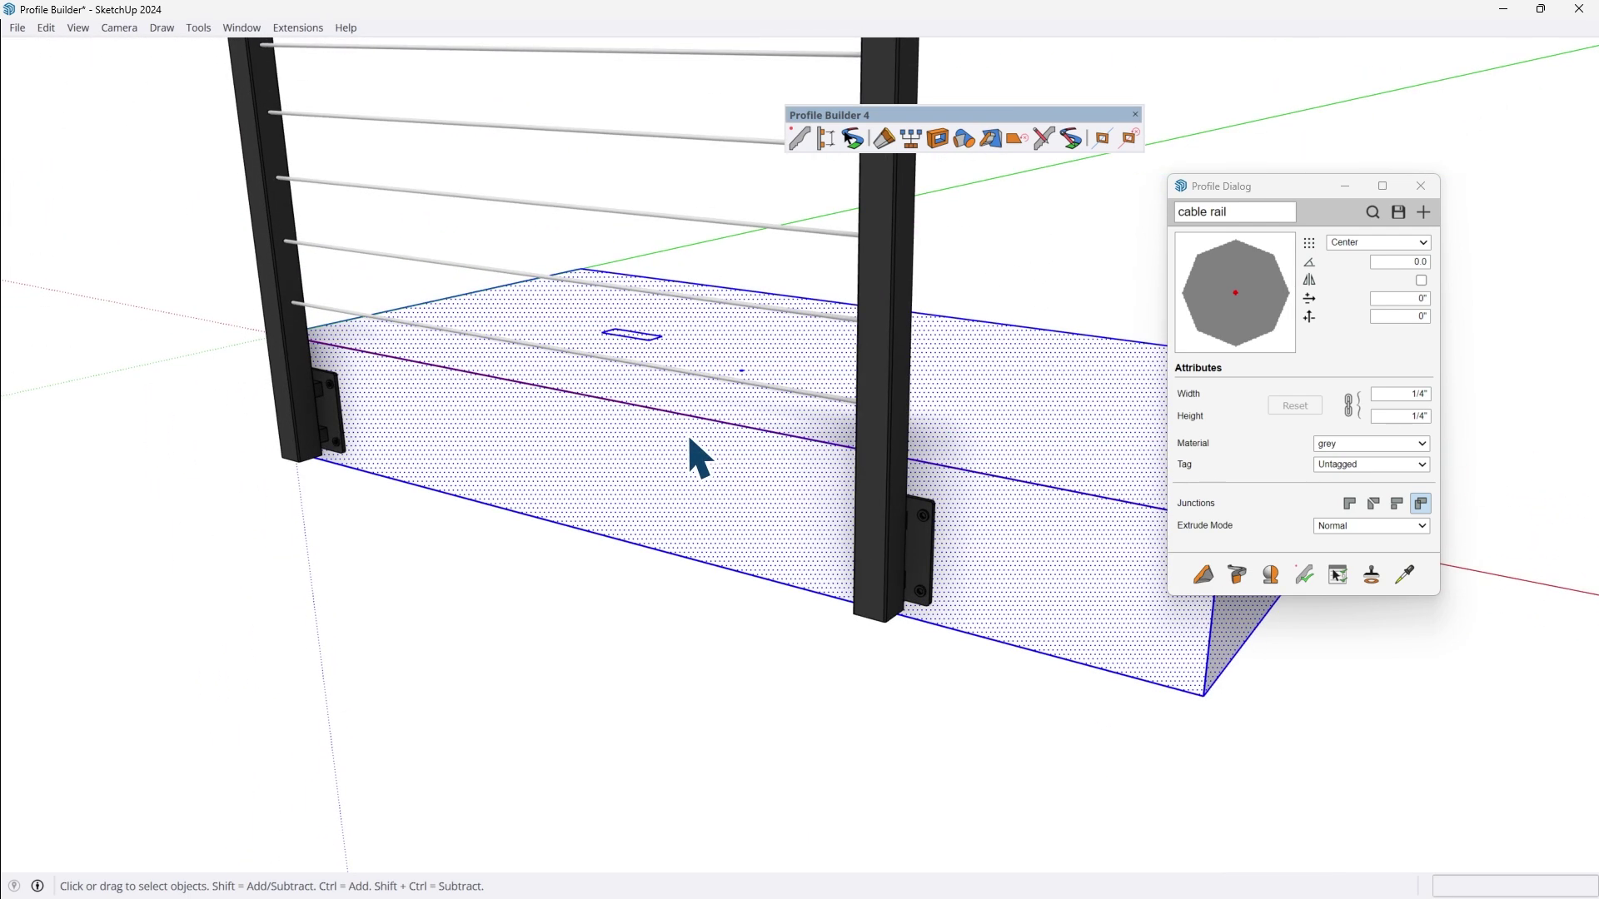
key(Delete)
scroll(695, 458, down, 6)
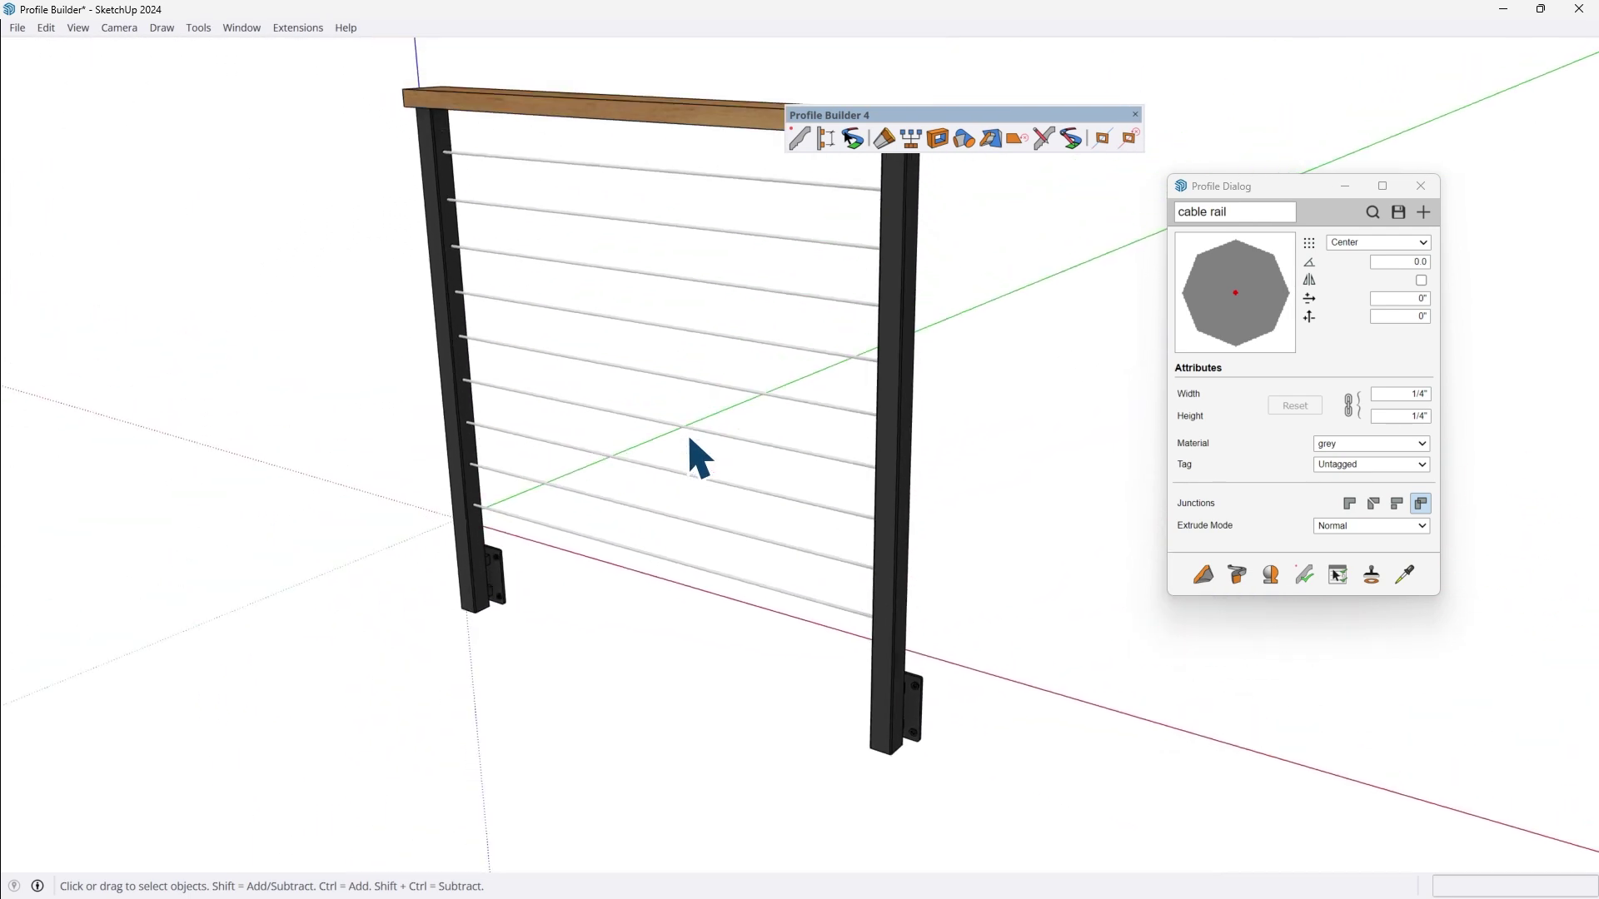
- Create an assembly from the selected posts, handrail and cables without saving the current assembly
drag(322, 152, 921, 857)
click(826, 139)
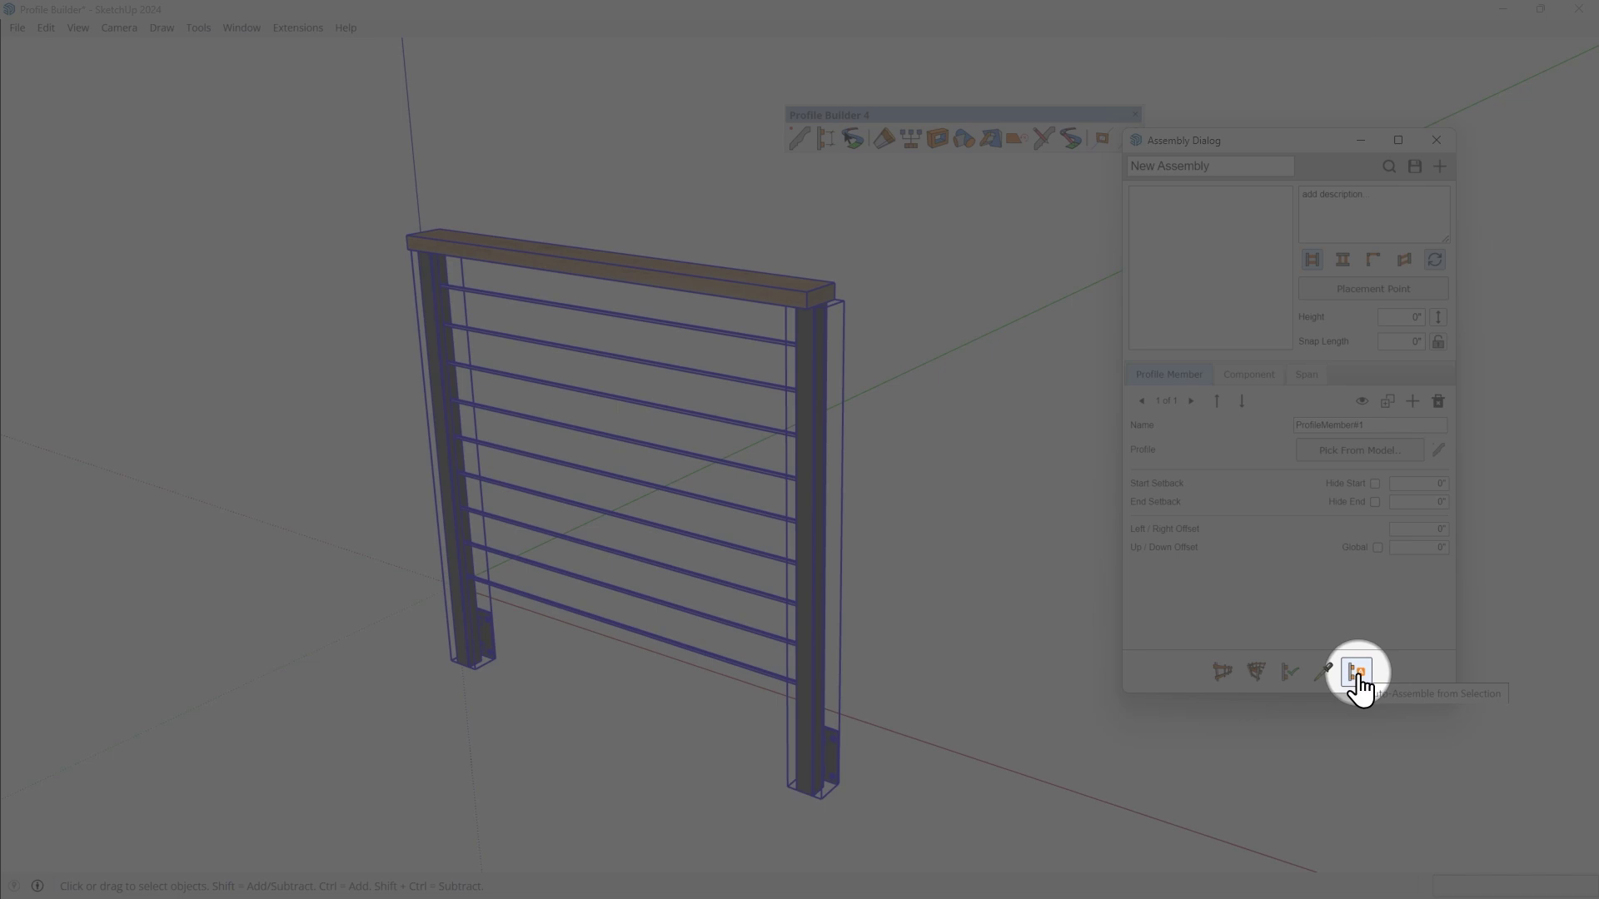
click(1358, 673)
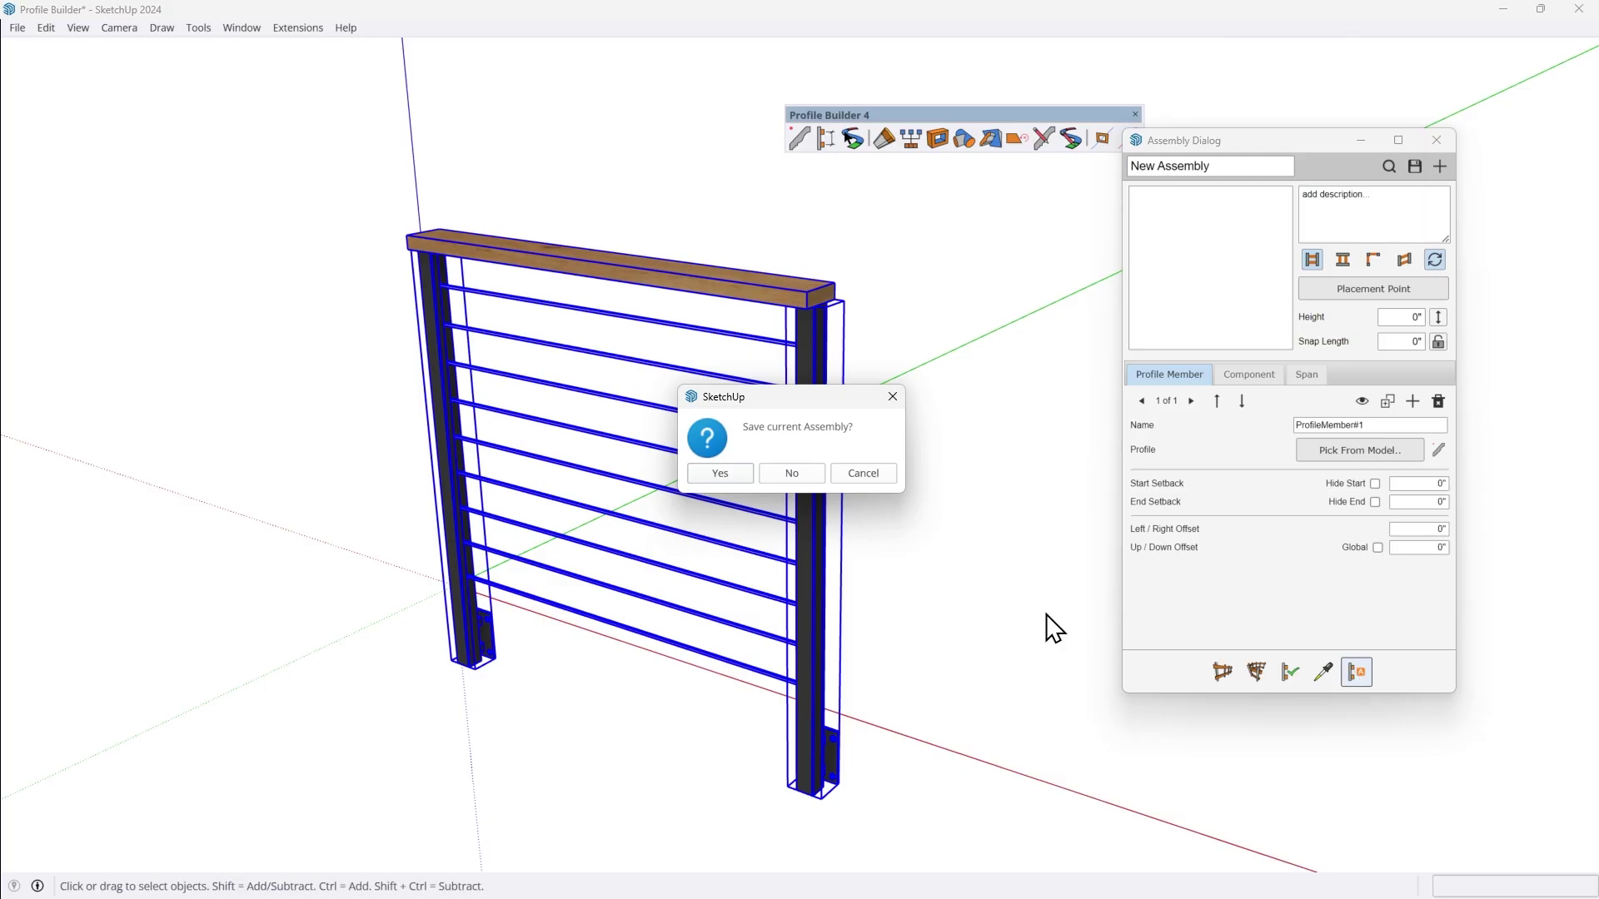
click(792, 473)
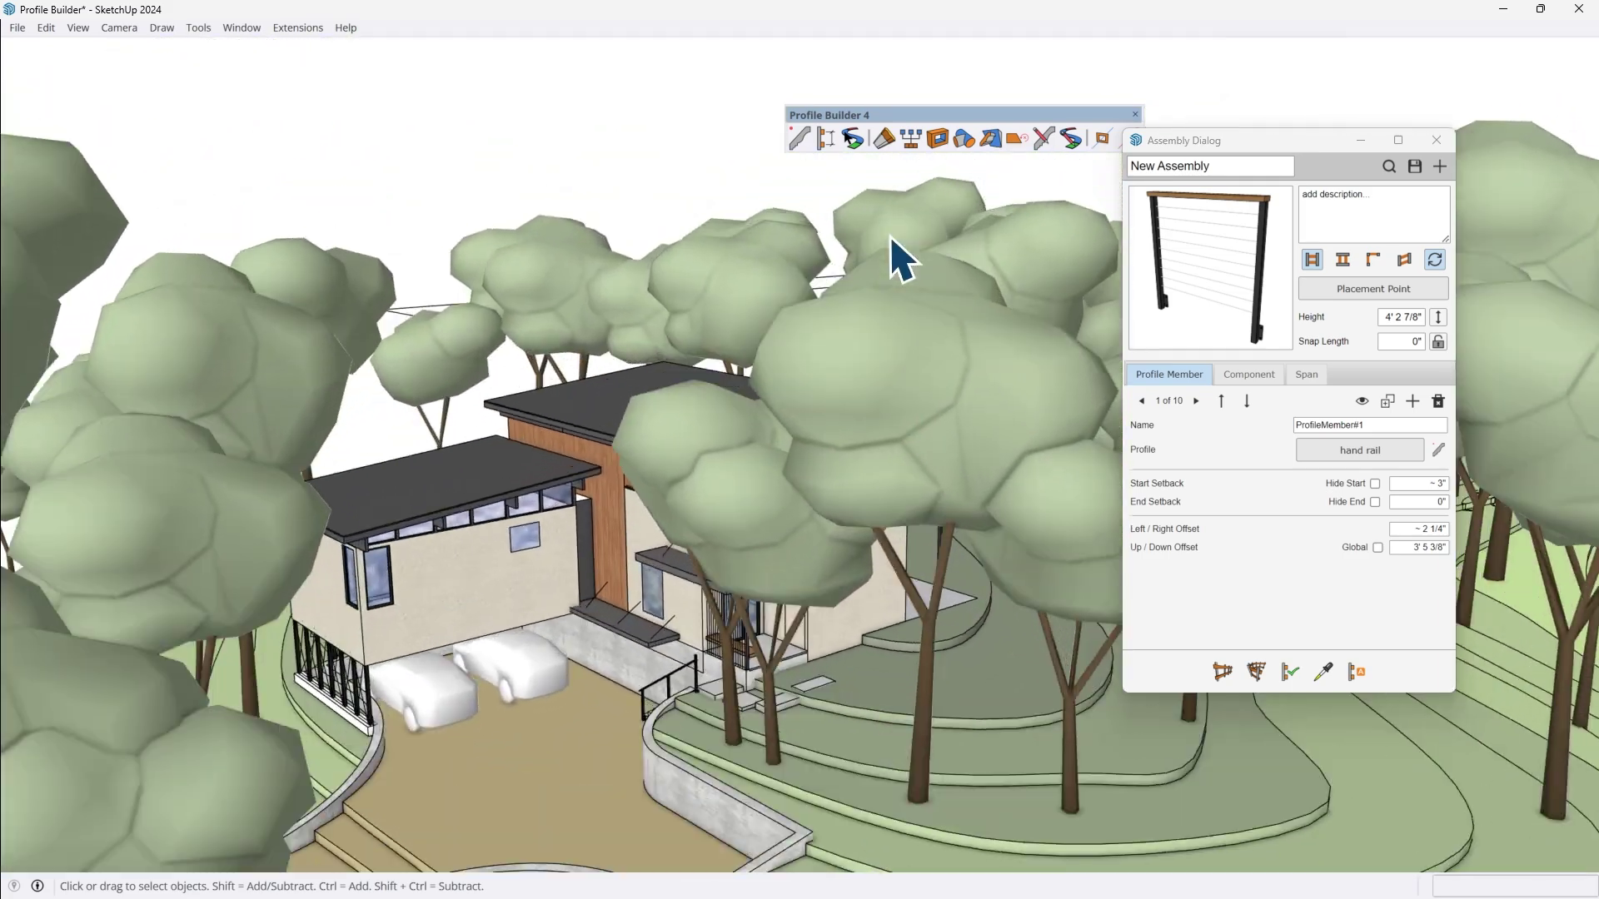
- Build the railing assembly along the tiled roof terrace from the stair edge around the outer corner to the wood-clad house wall
middle_drag(760, 399, 733, 512)
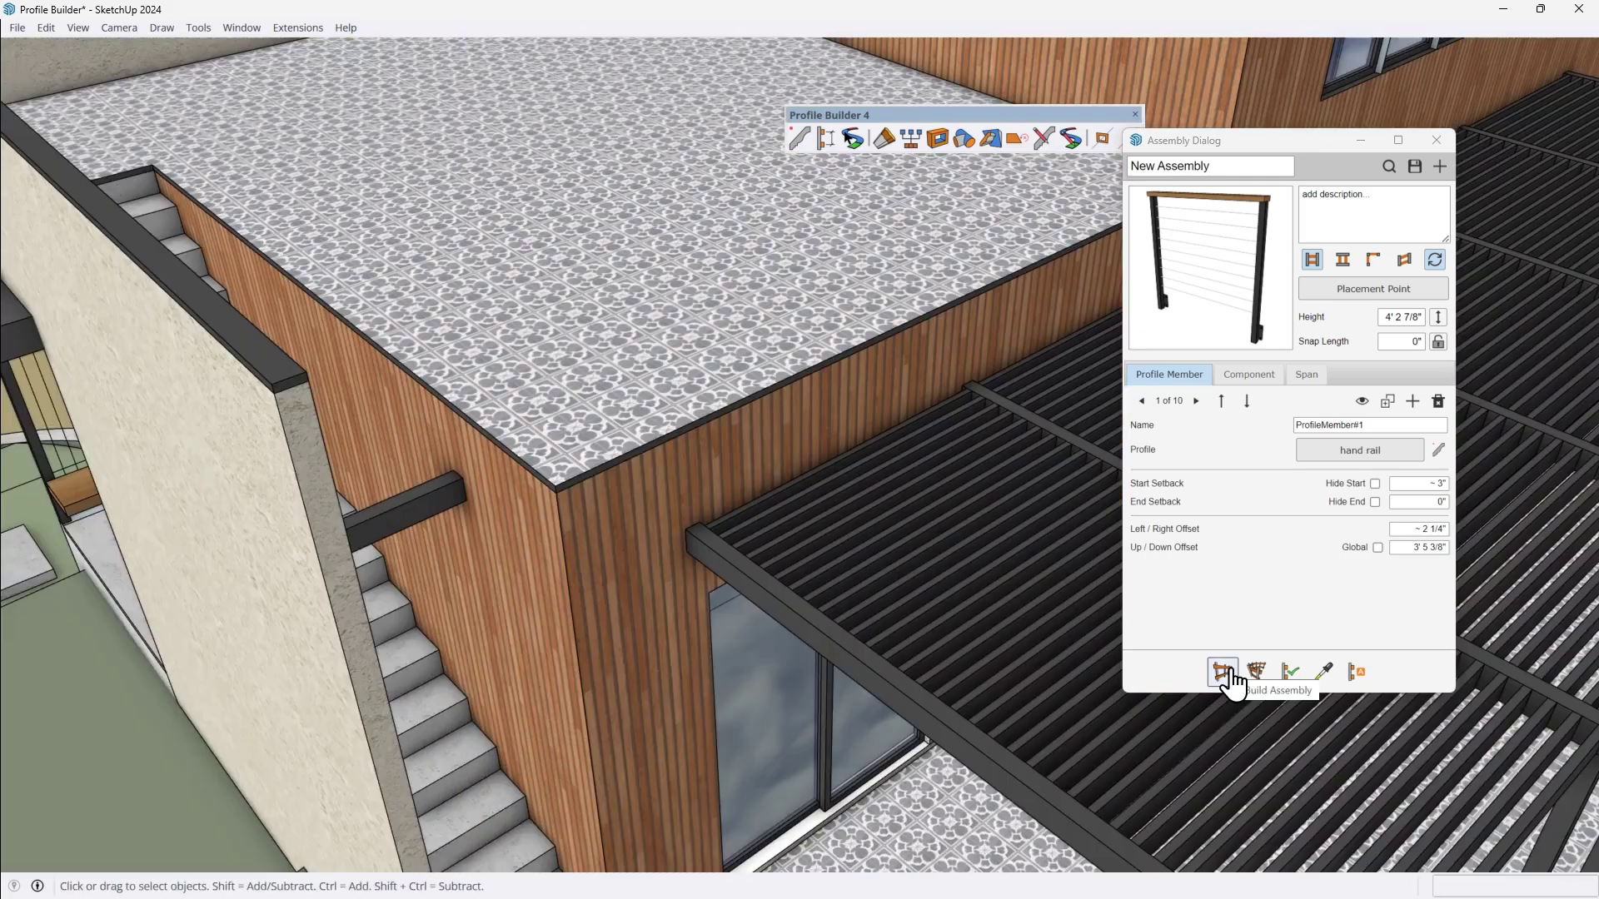
click(1224, 672)
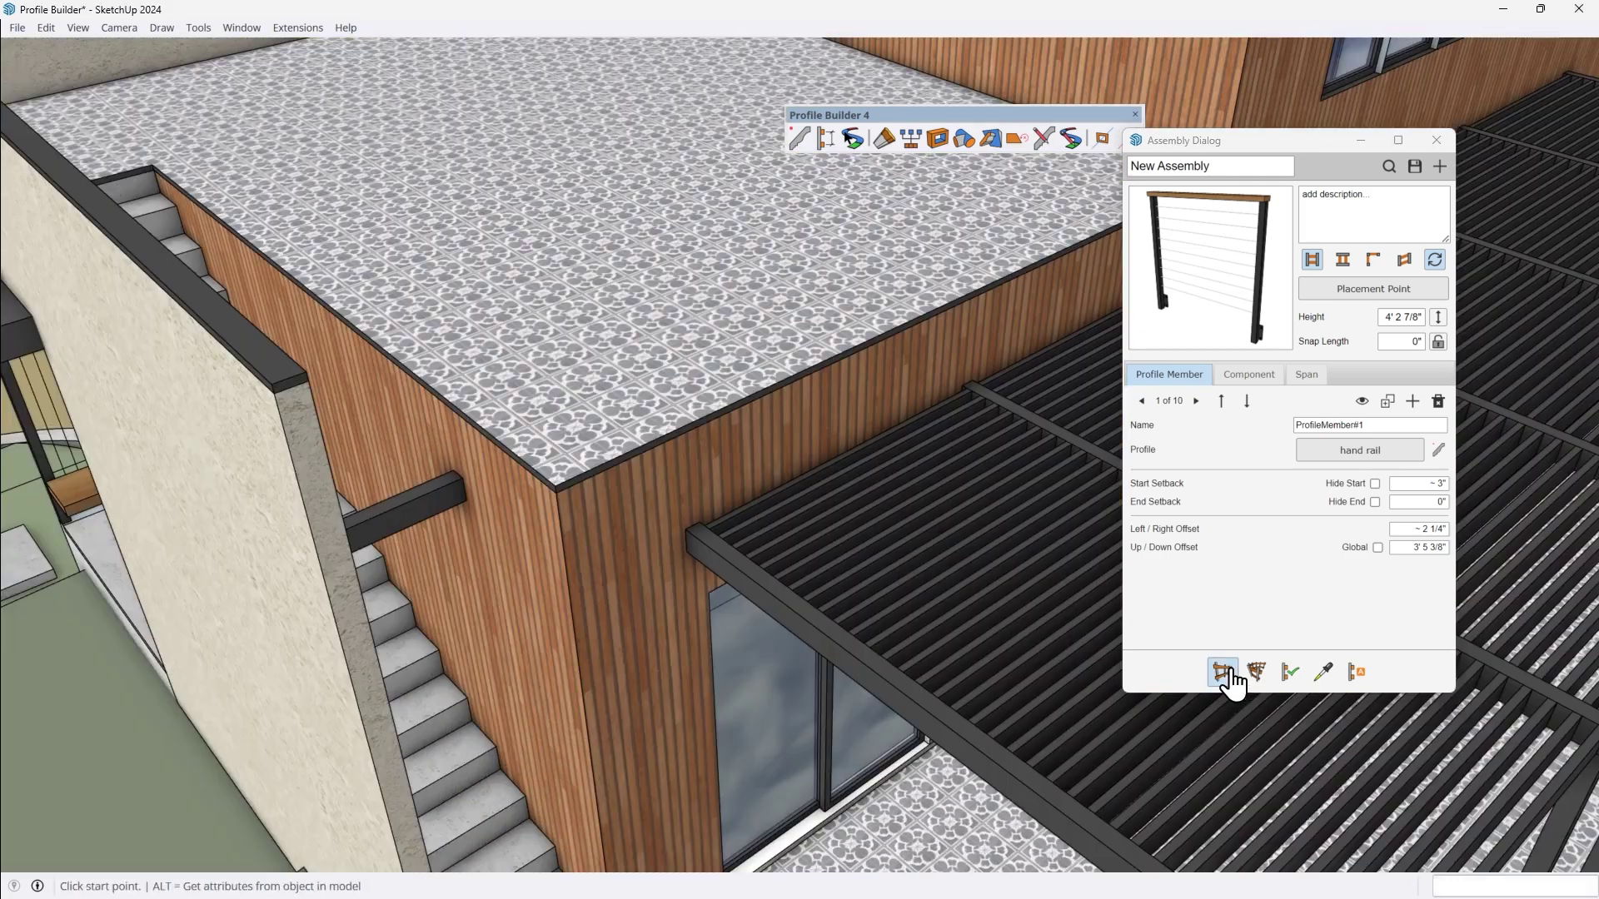
click(164, 174)
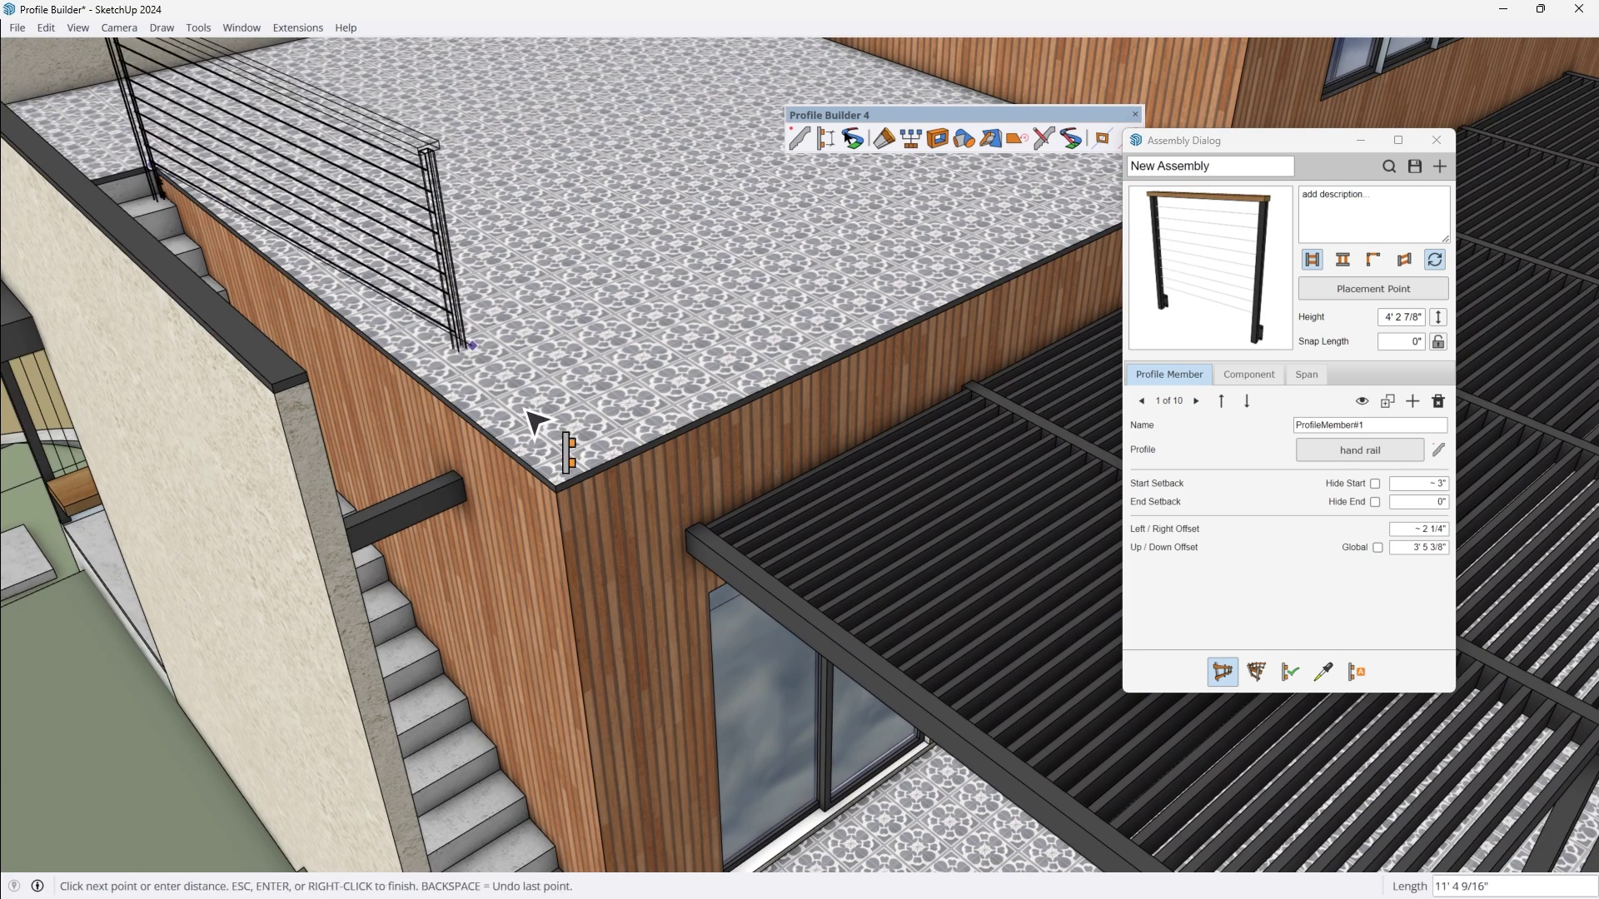
click(556, 489)
middle_drag(556, 490, 929, 366)
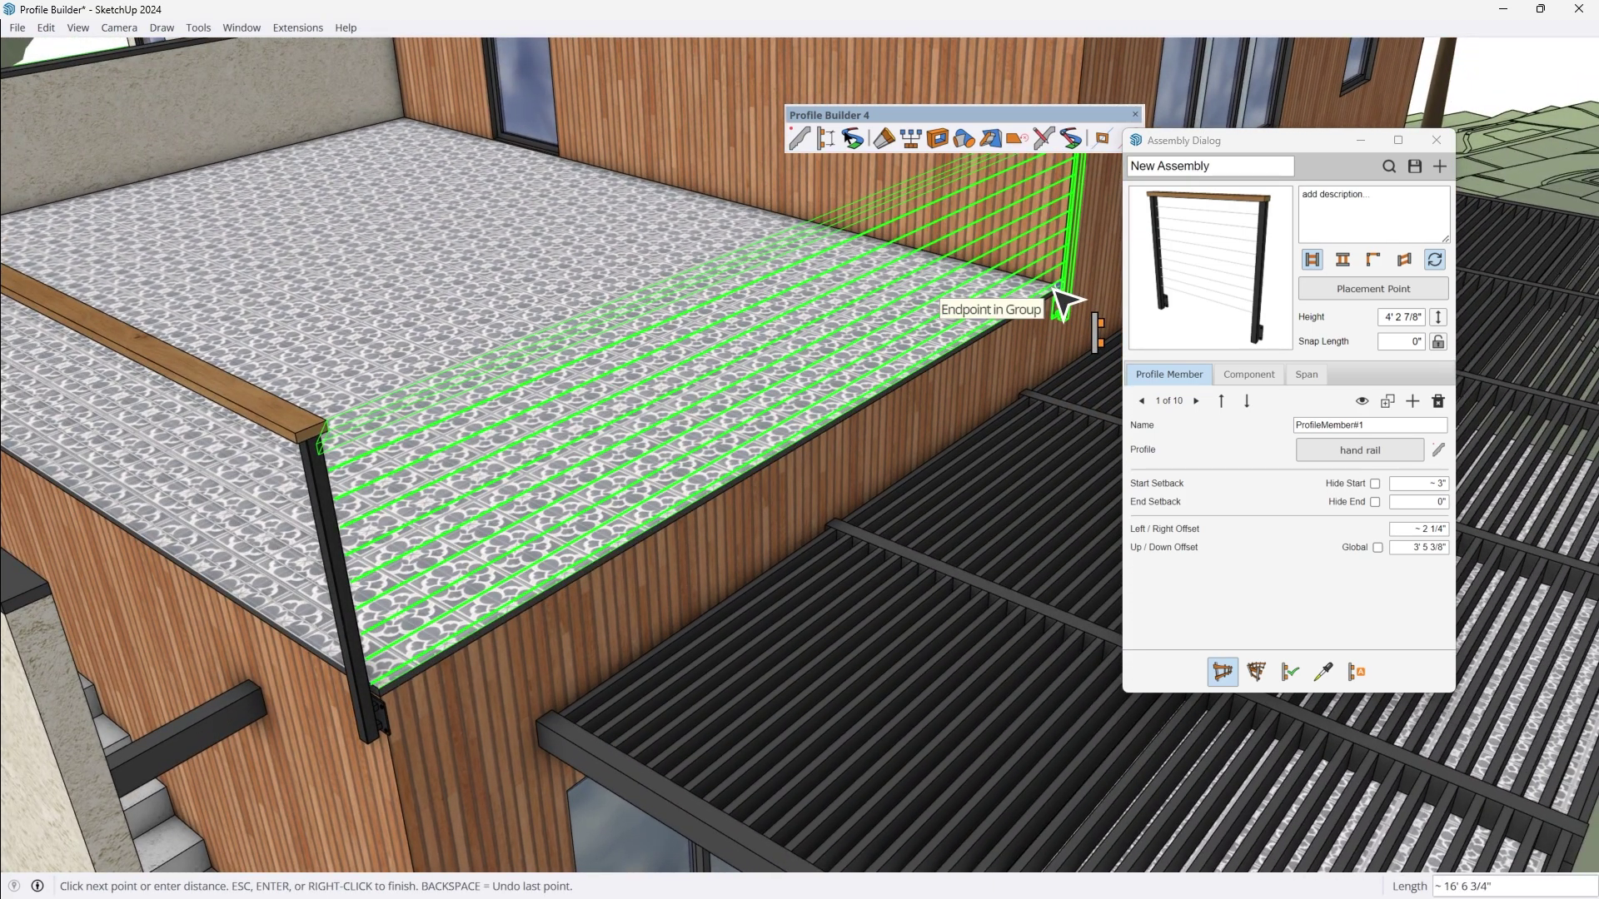
click(1056, 289)
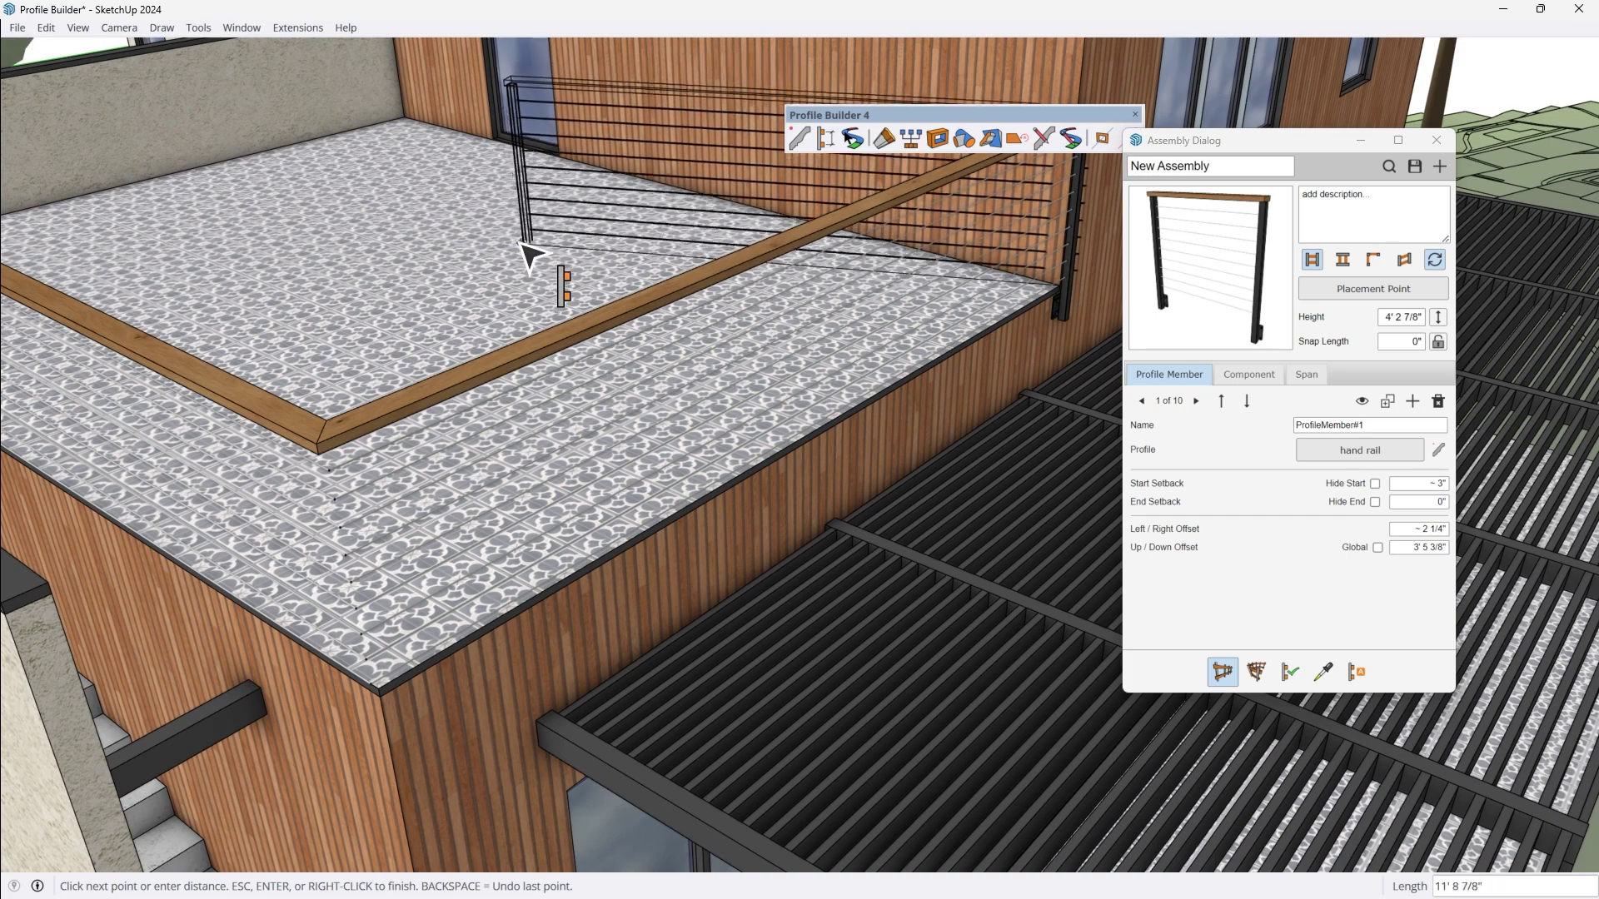
key(Return)
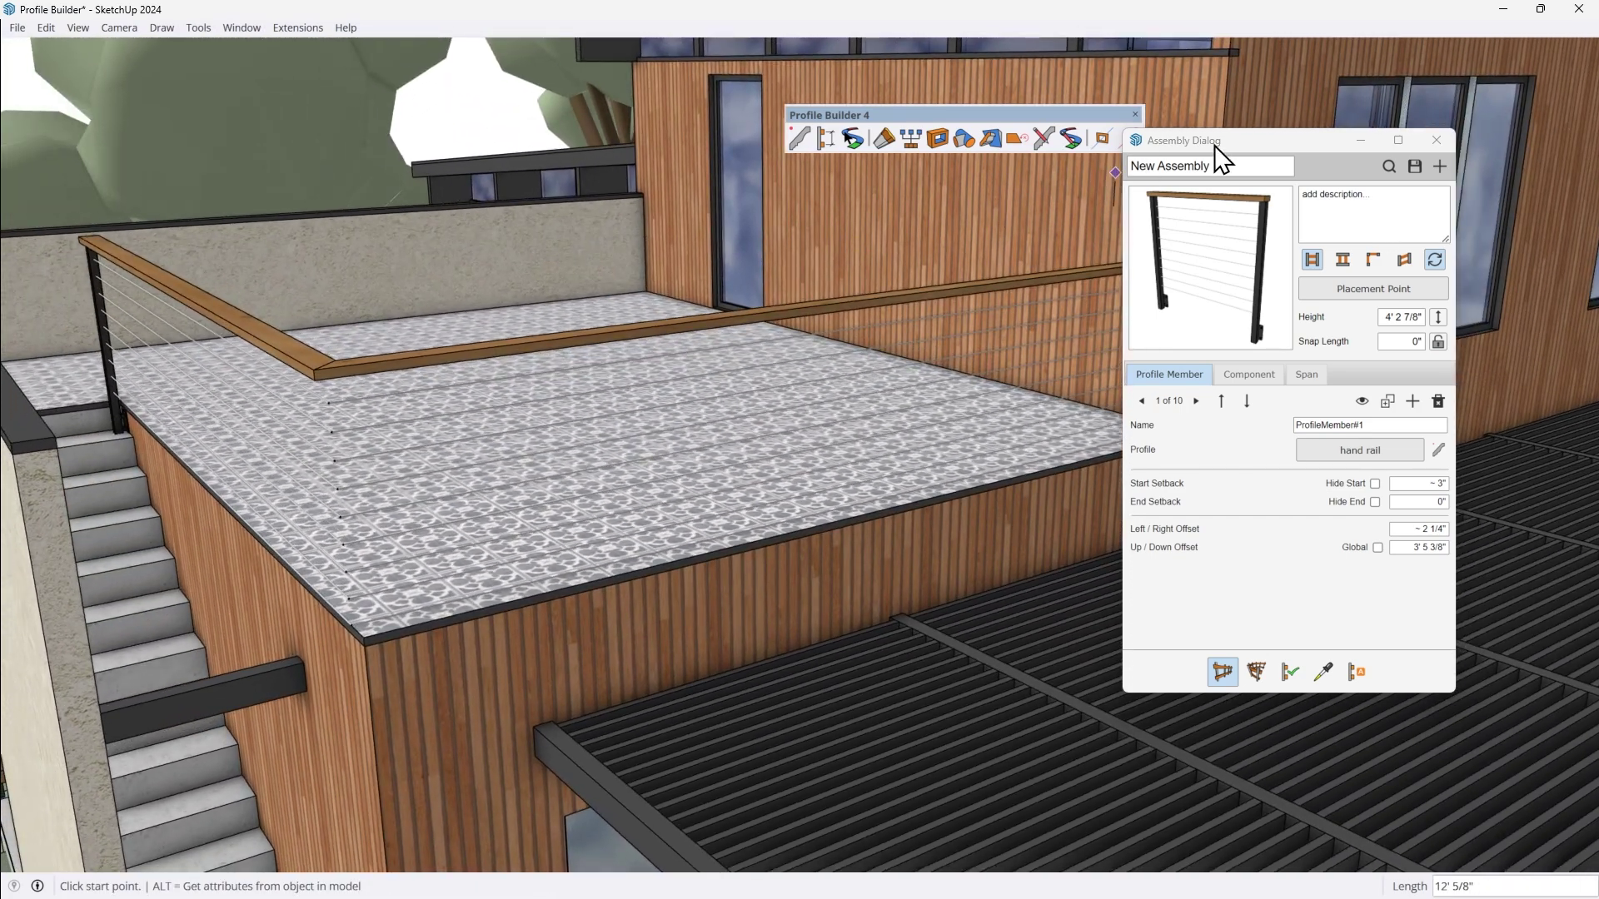
- Enable spaced intermediate posts for the assembly's post component
drag(1236, 148, 1352, 168)
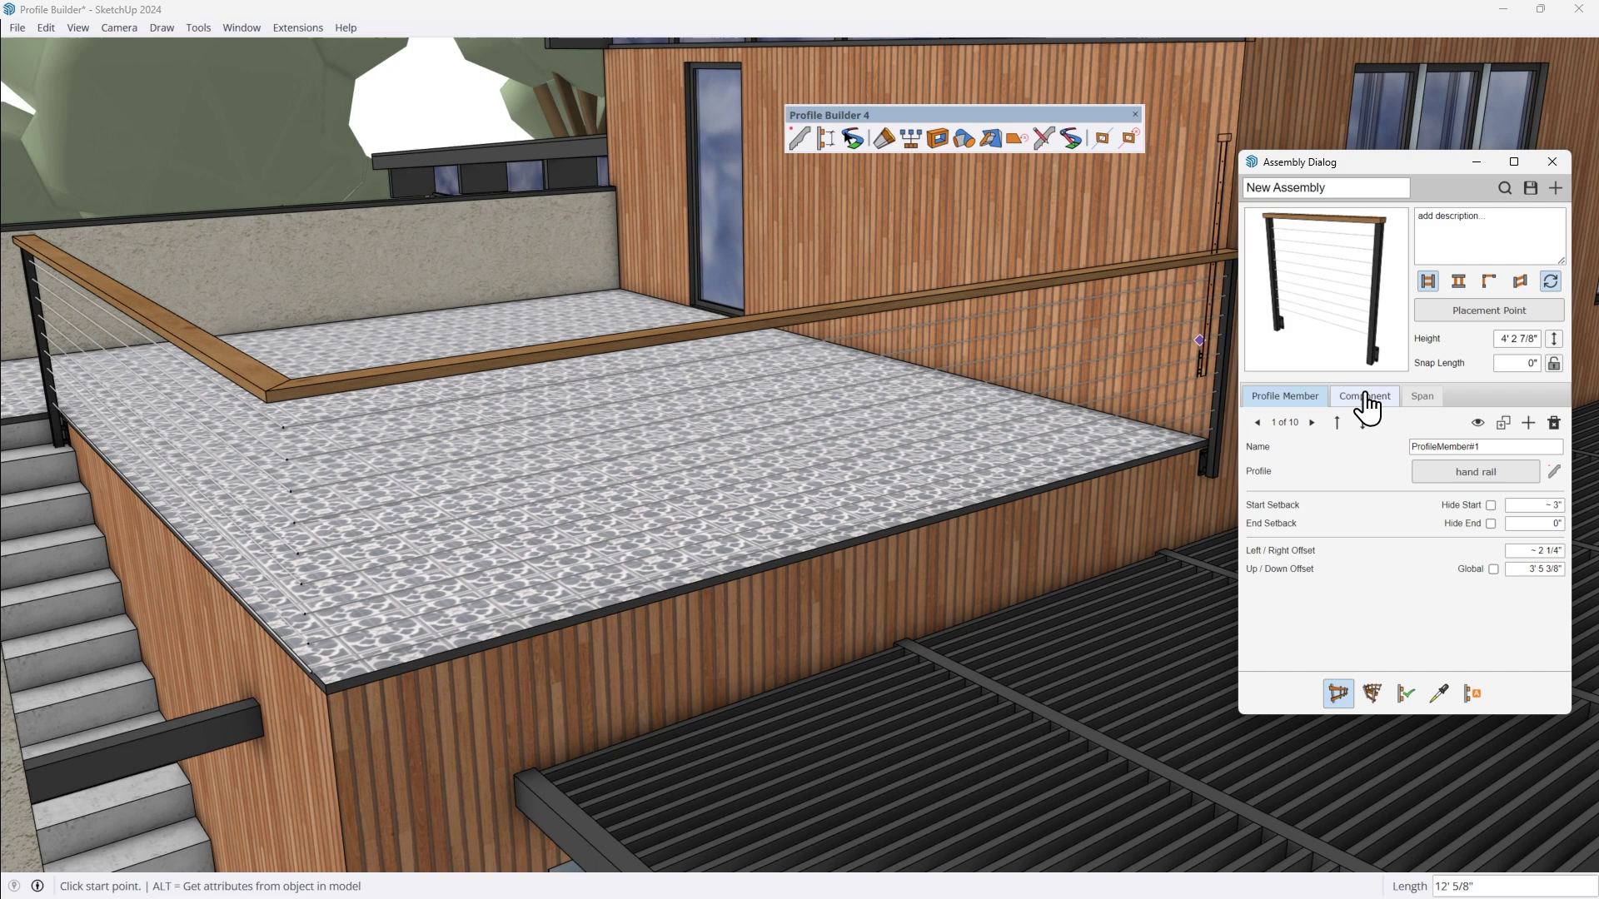
click(1366, 397)
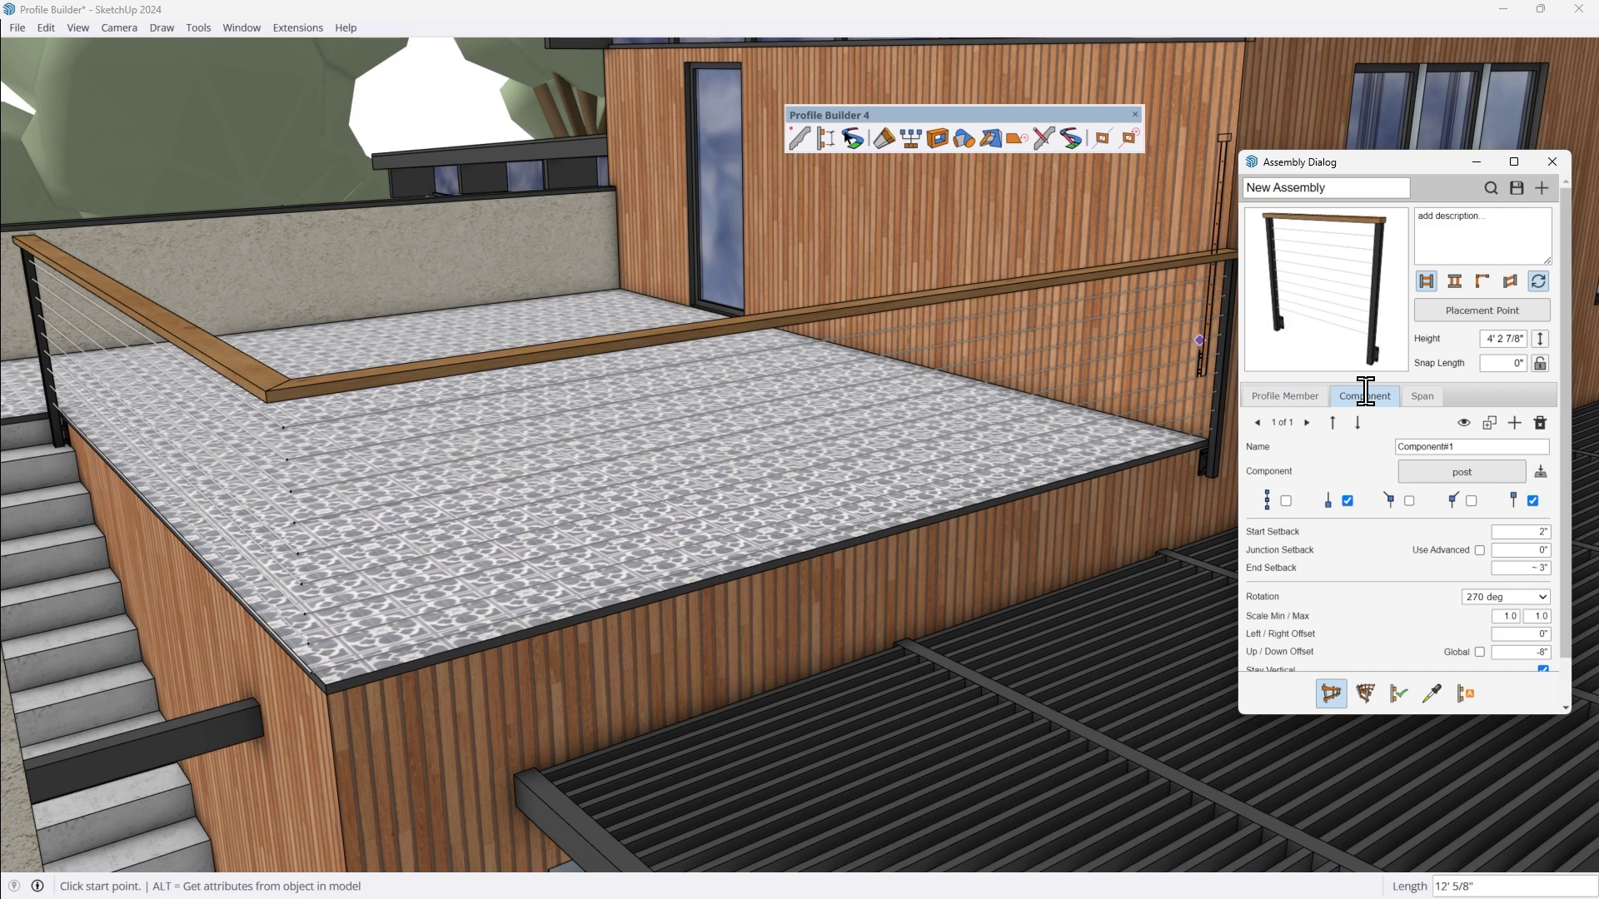
click(1286, 502)
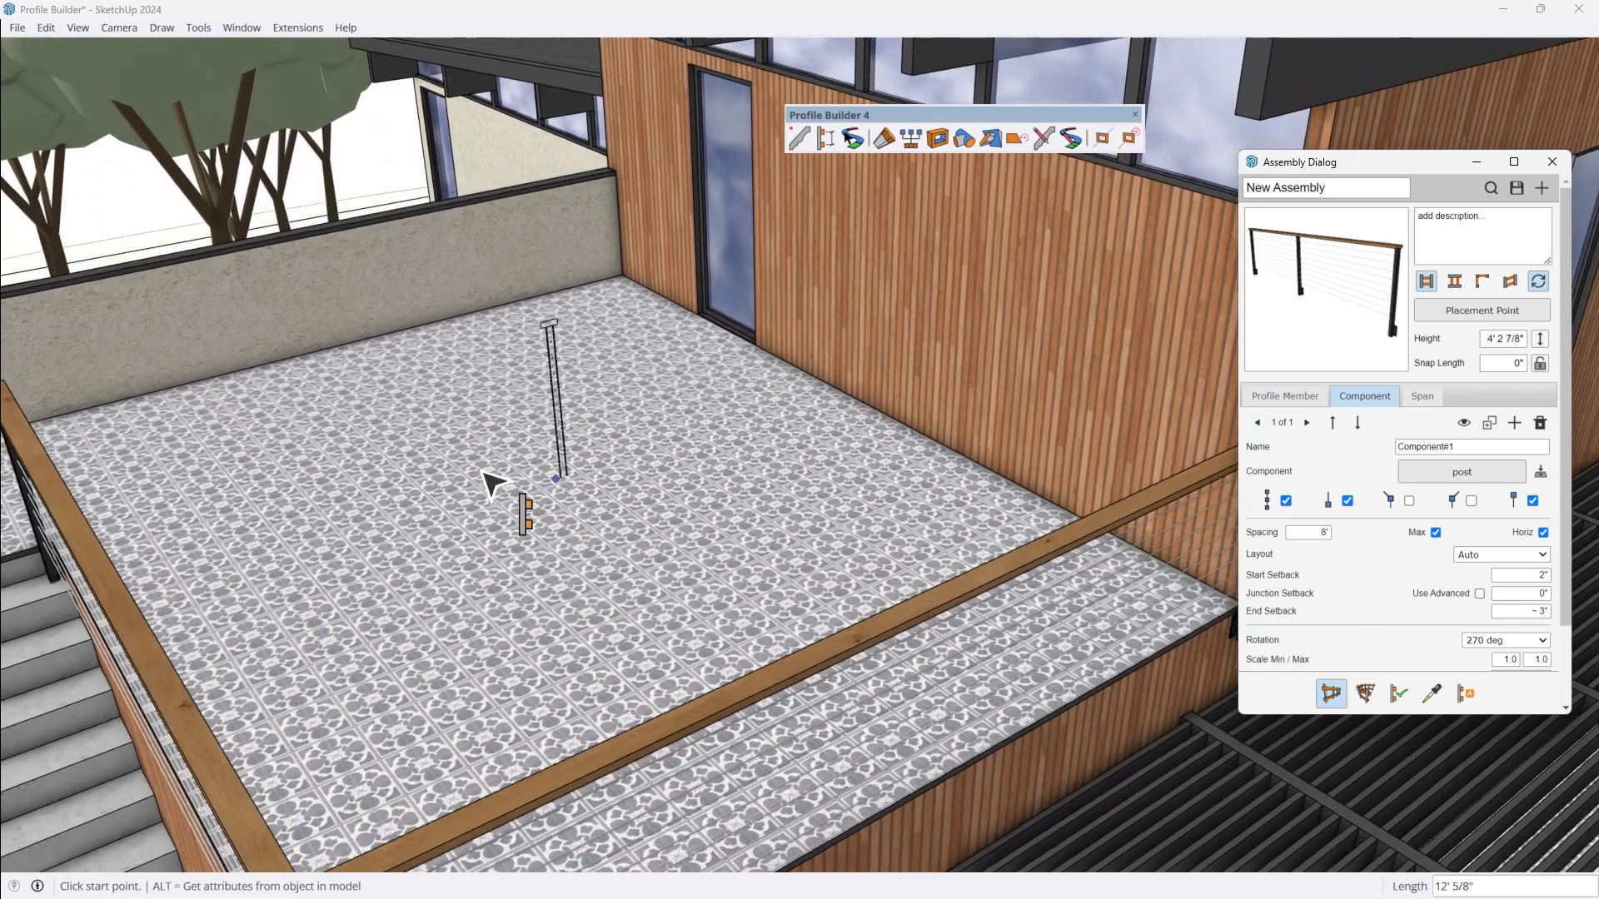
- Build two short straight sample railings on the terrace floor
click(436, 408)
click(535, 470)
key(Escape)
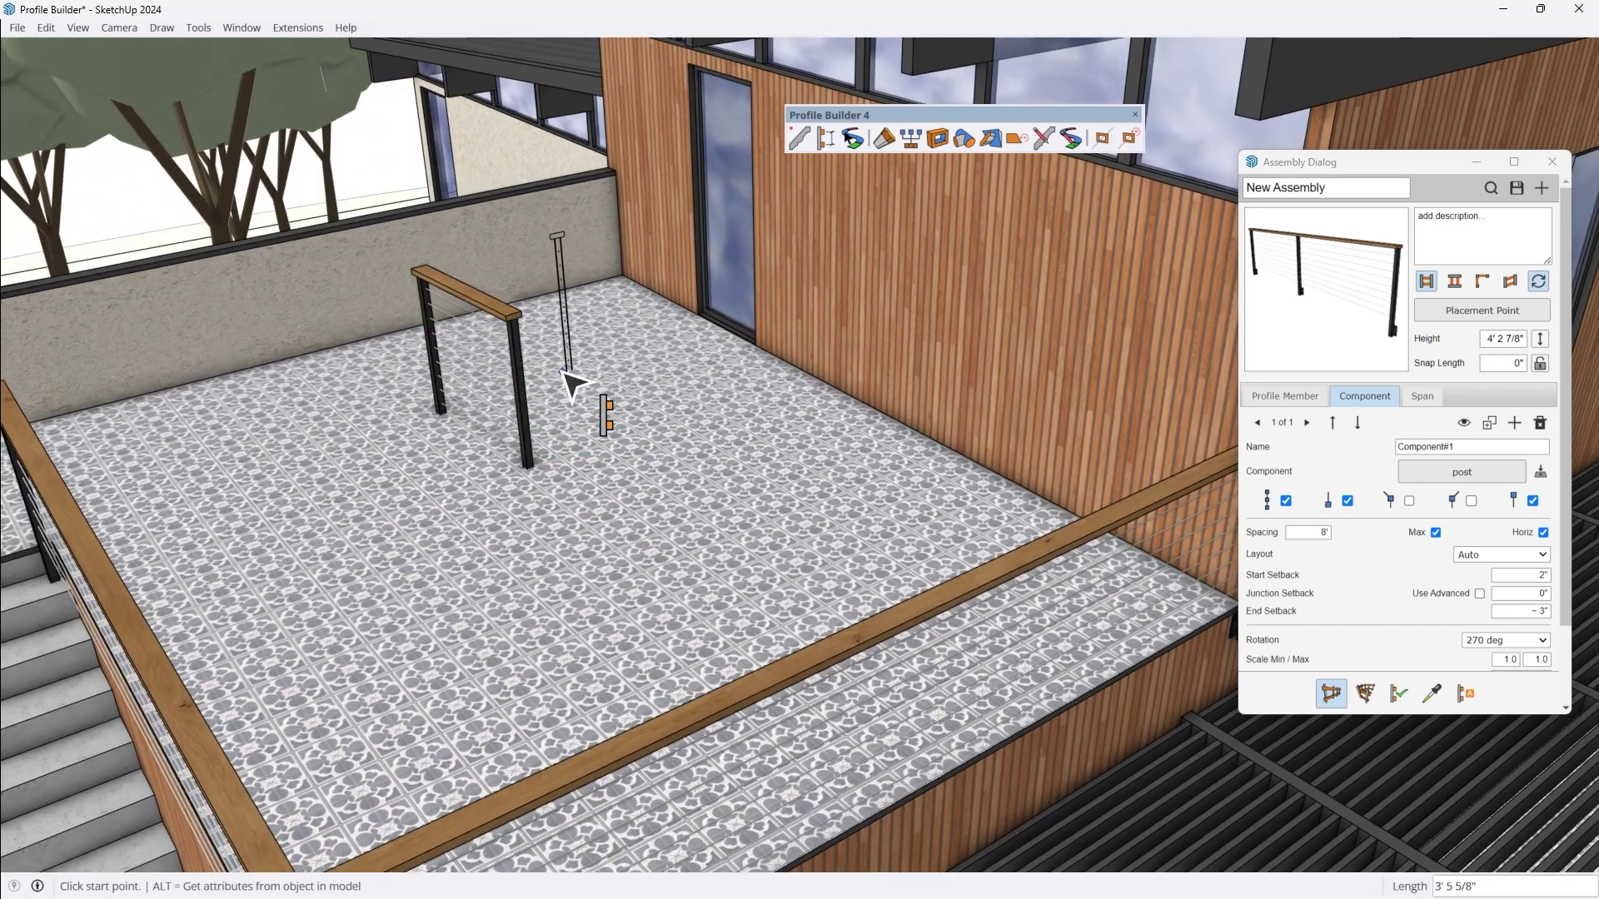
click(558, 376)
click(658, 436)
key(Escape)
- Build two more sample railings on the terrace floor, each with one corner
click(717, 365)
click(842, 437)
click(740, 467)
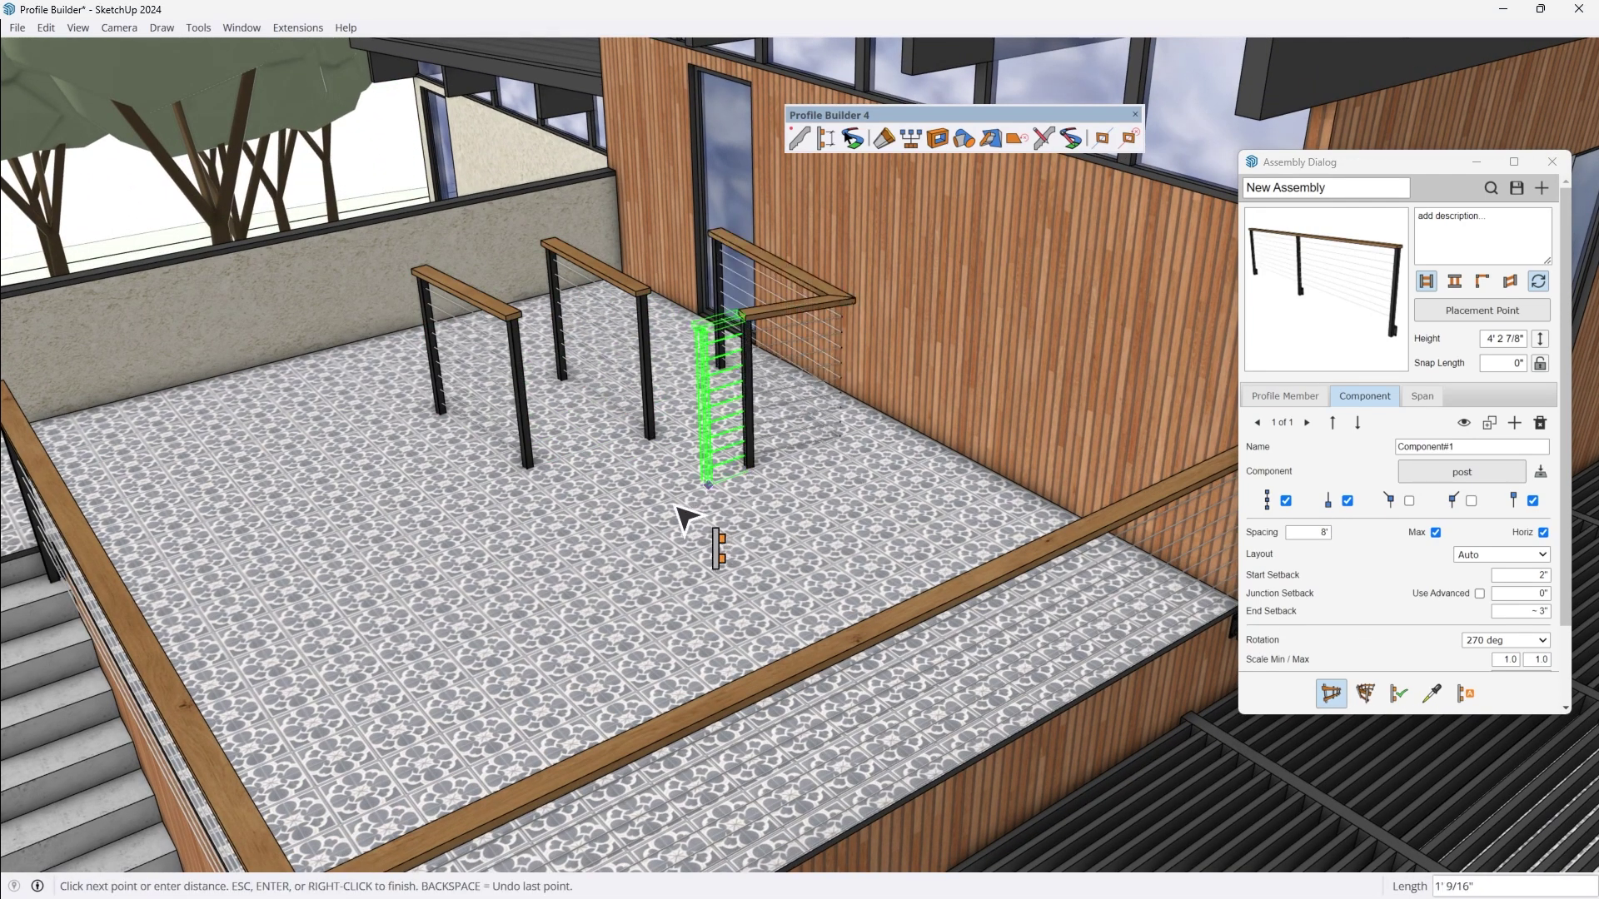
key(Escape)
click(505, 531)
click(611, 478)
click(688, 526)
key(Escape)
- Delete the sample railings from the terrace floor
key(space)
click(614, 336)
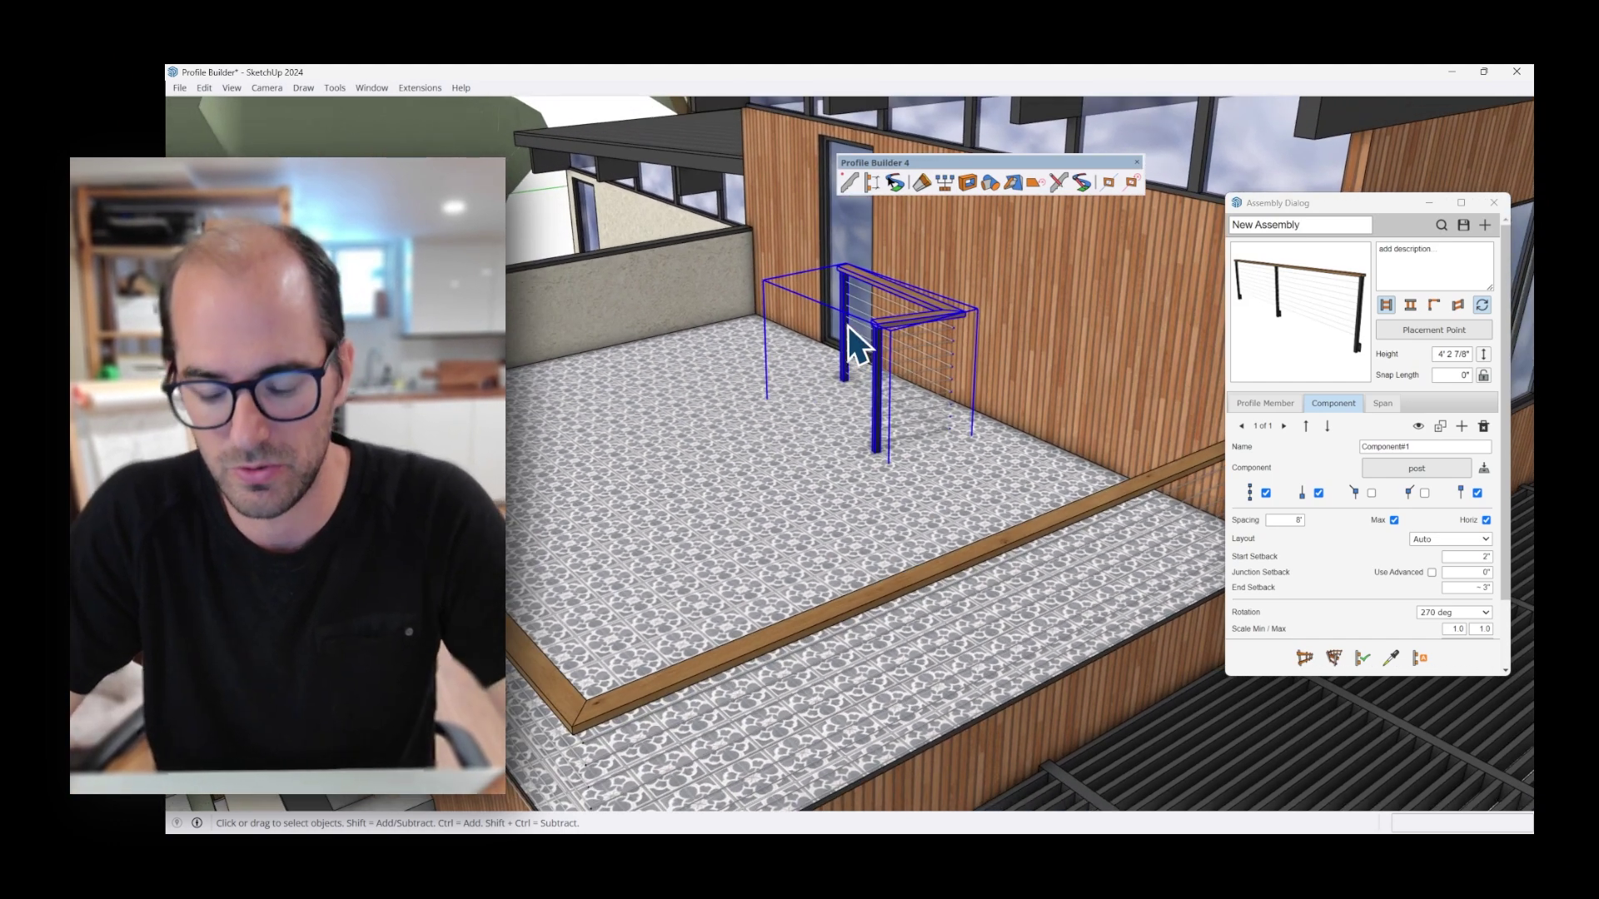
key(Delete)
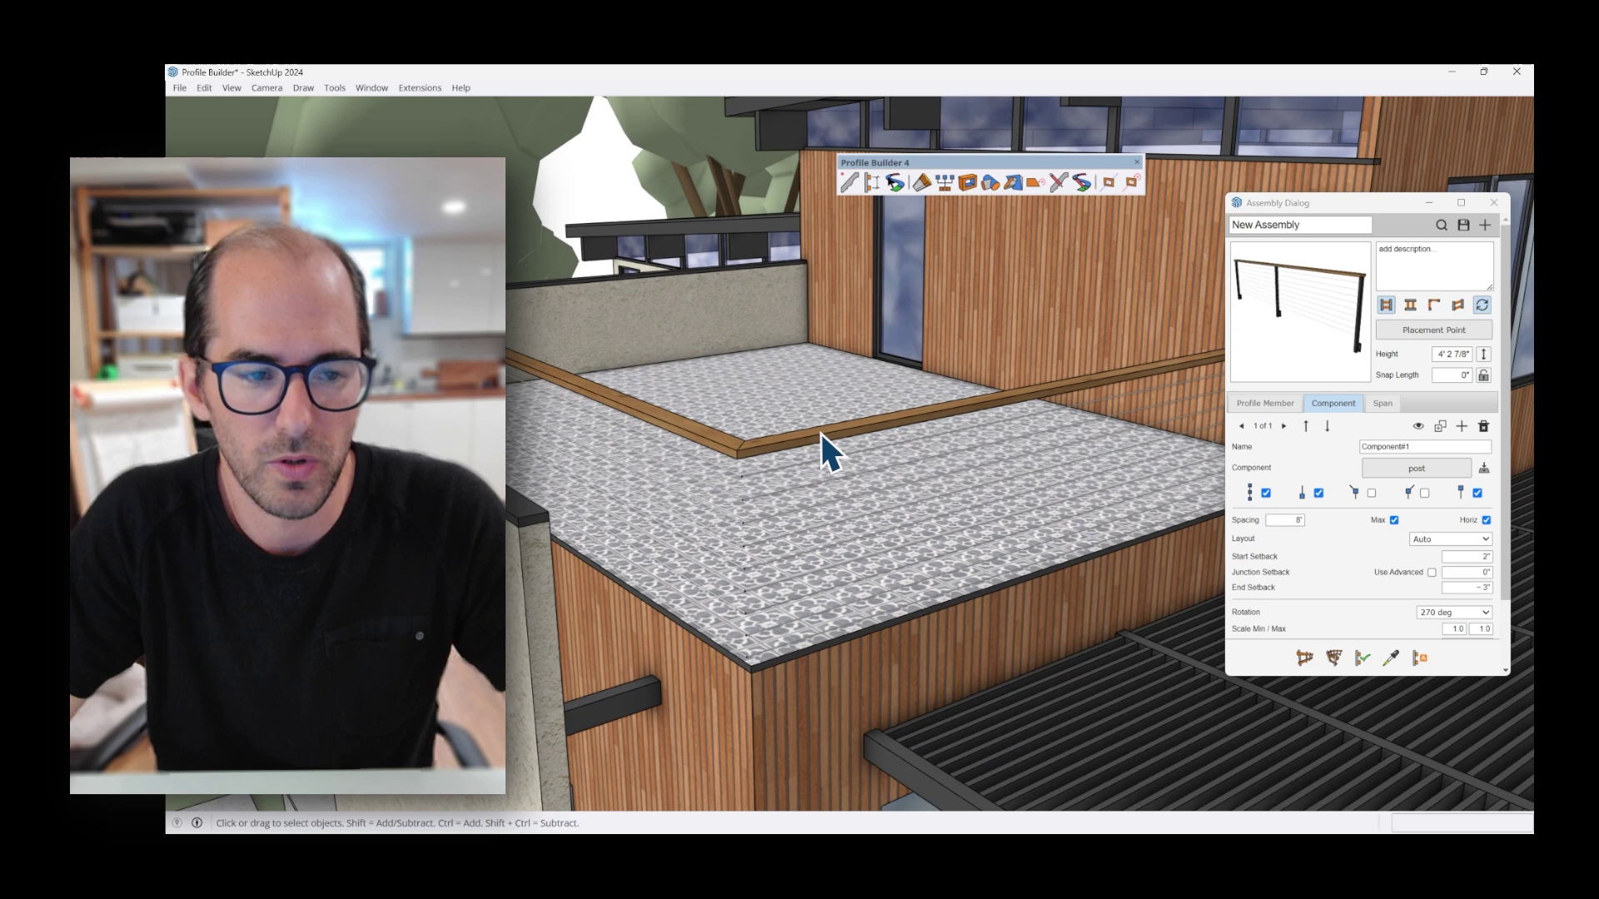
- Start live editing the terrace railing's assembly without saving the current assembly
click(822, 440)
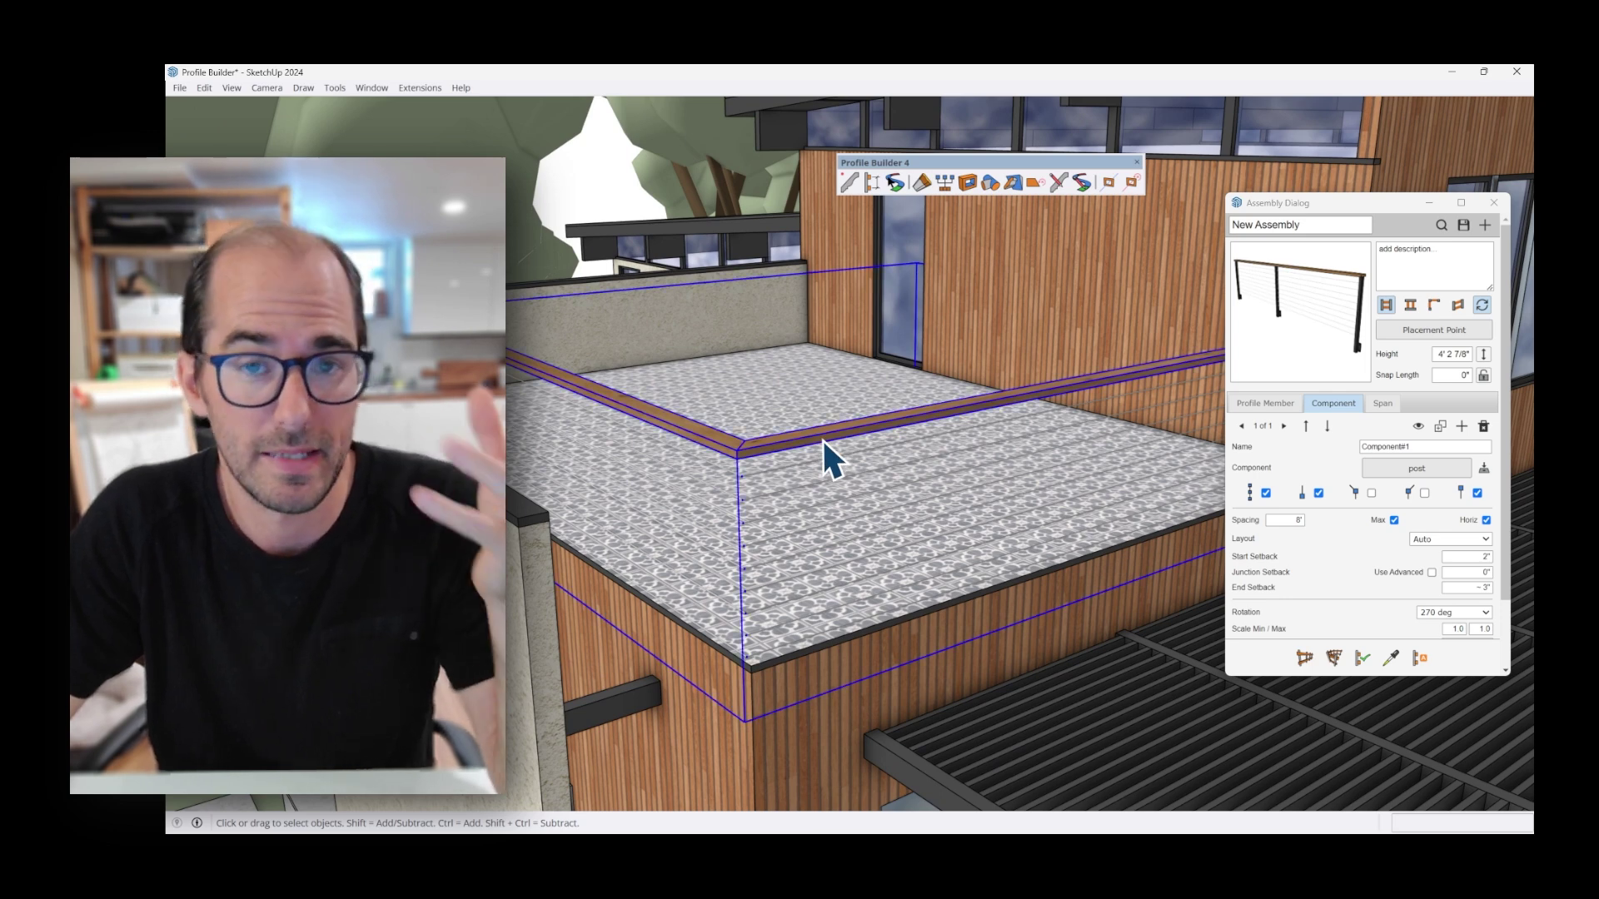
right_click(823, 440)
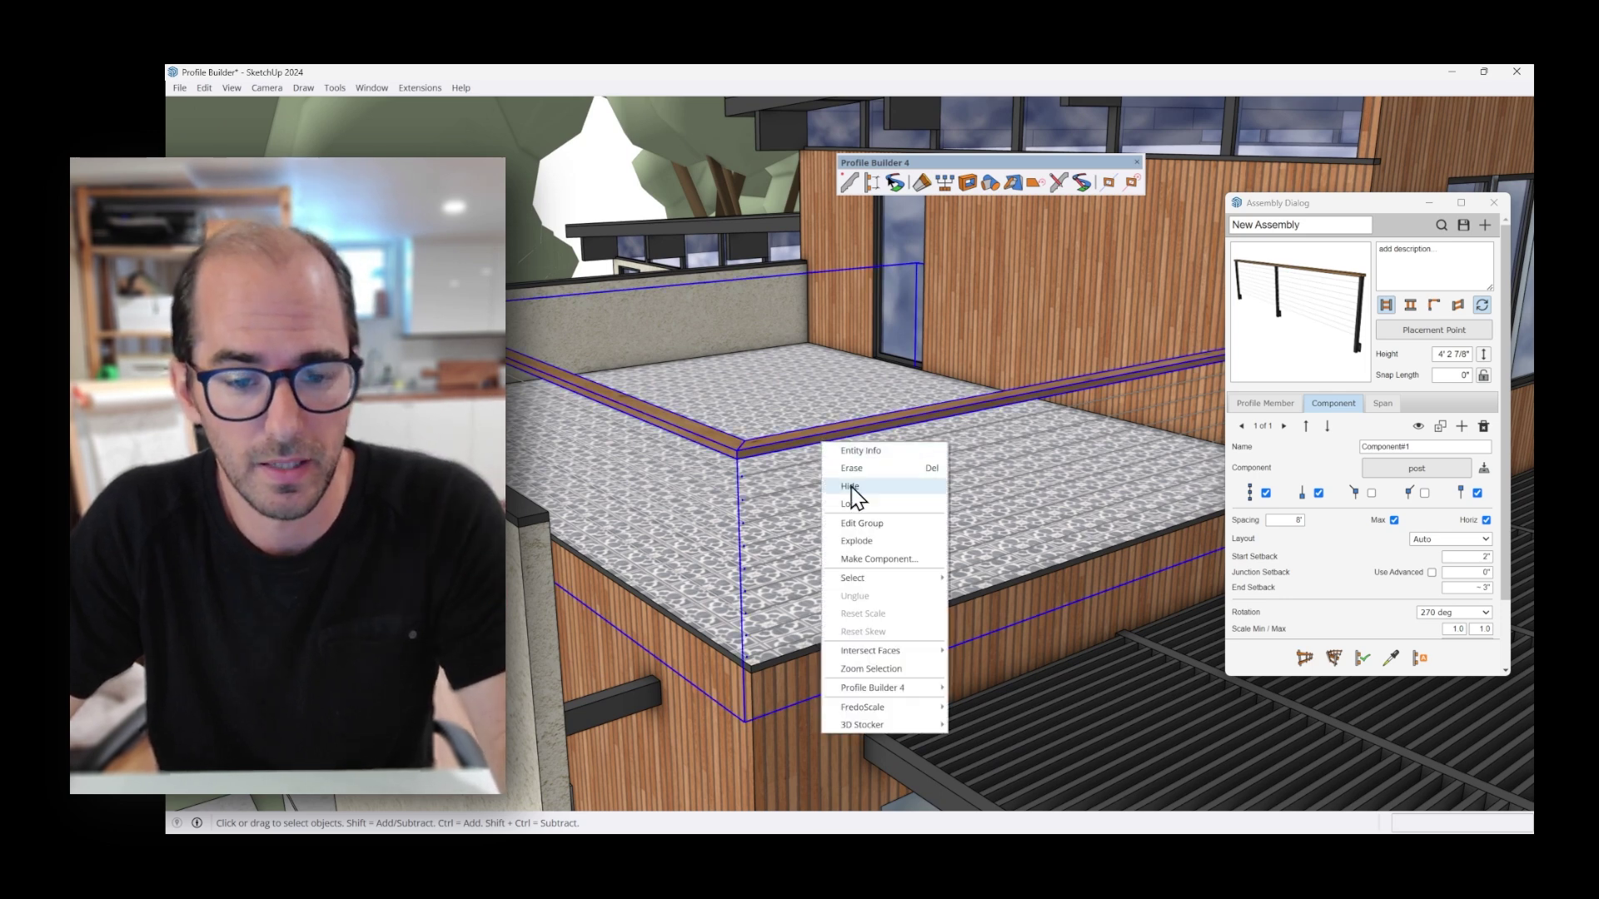
mouse_move(909, 688)
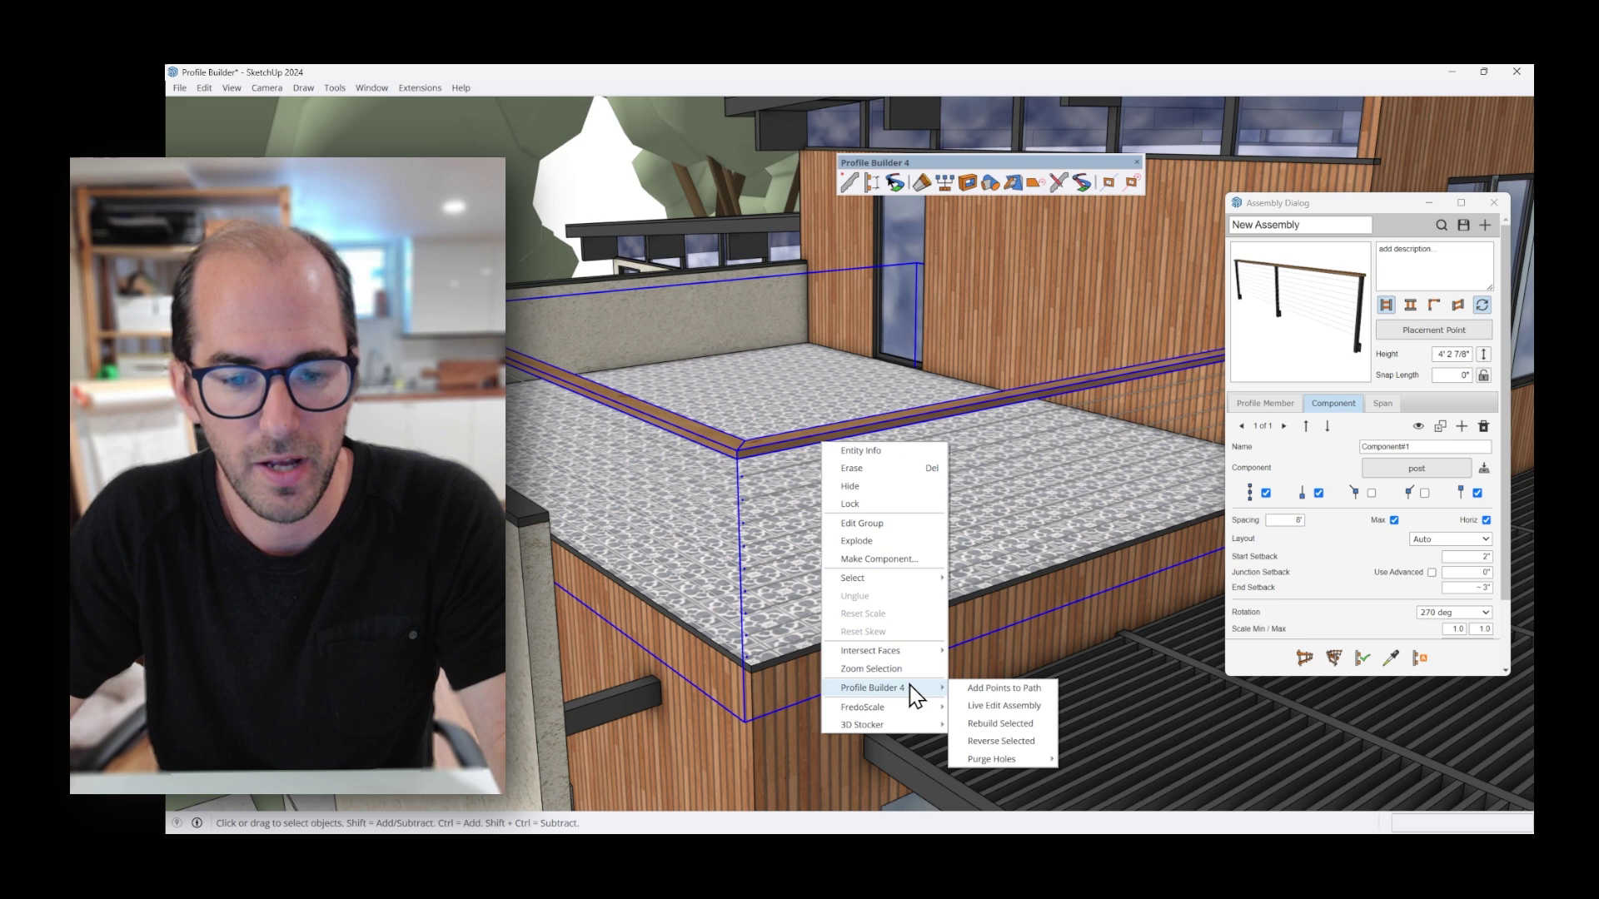
click(1016, 706)
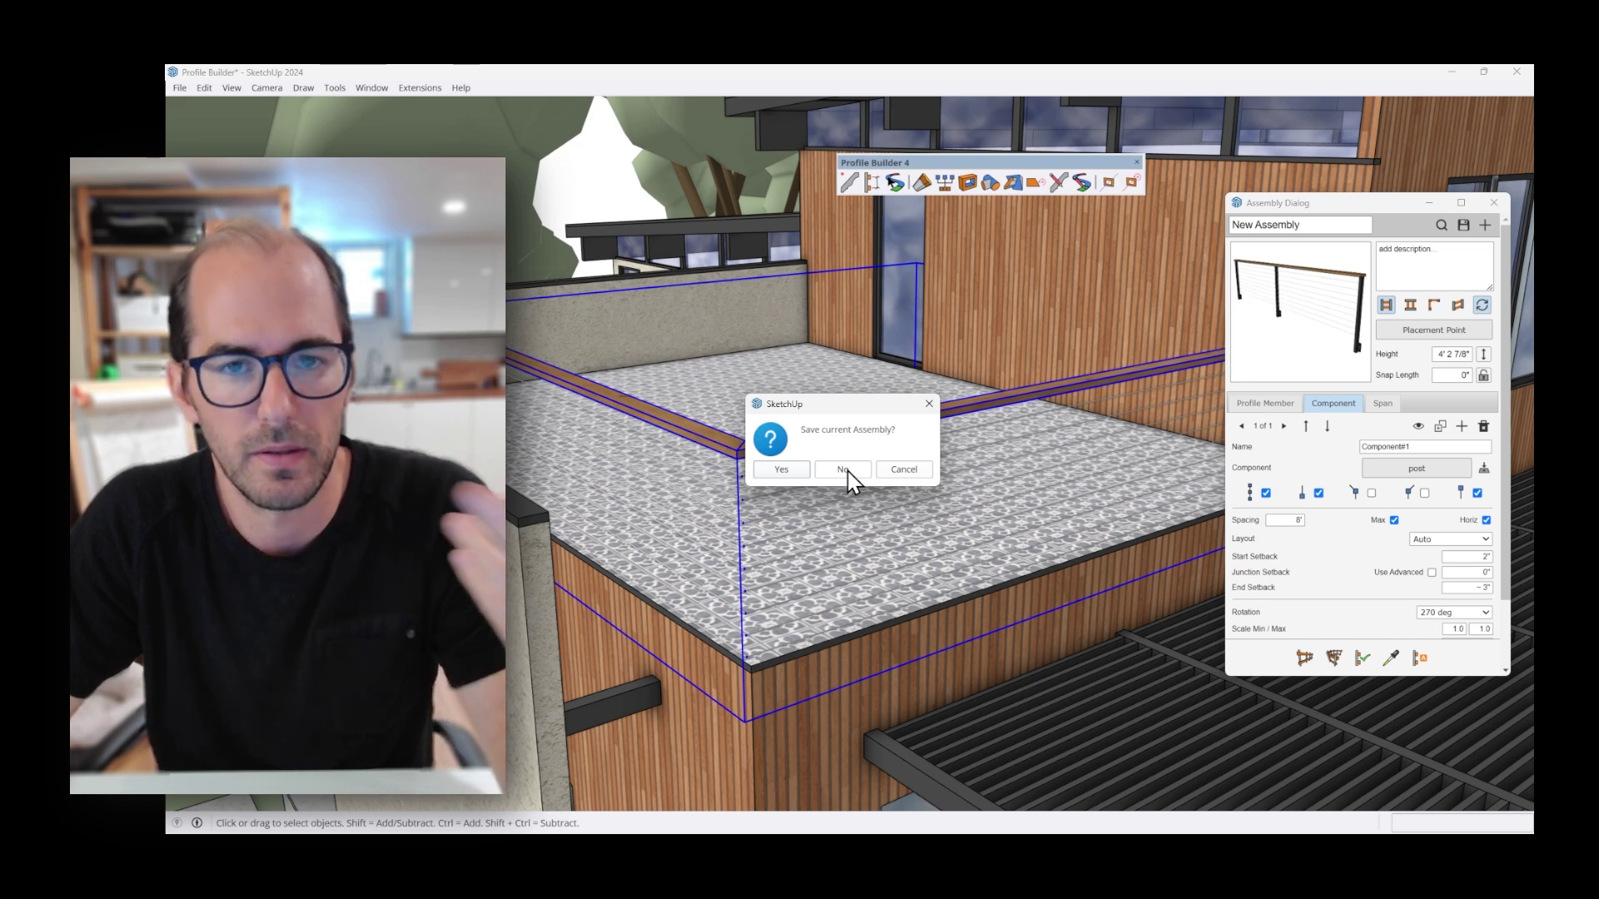
click(843, 469)
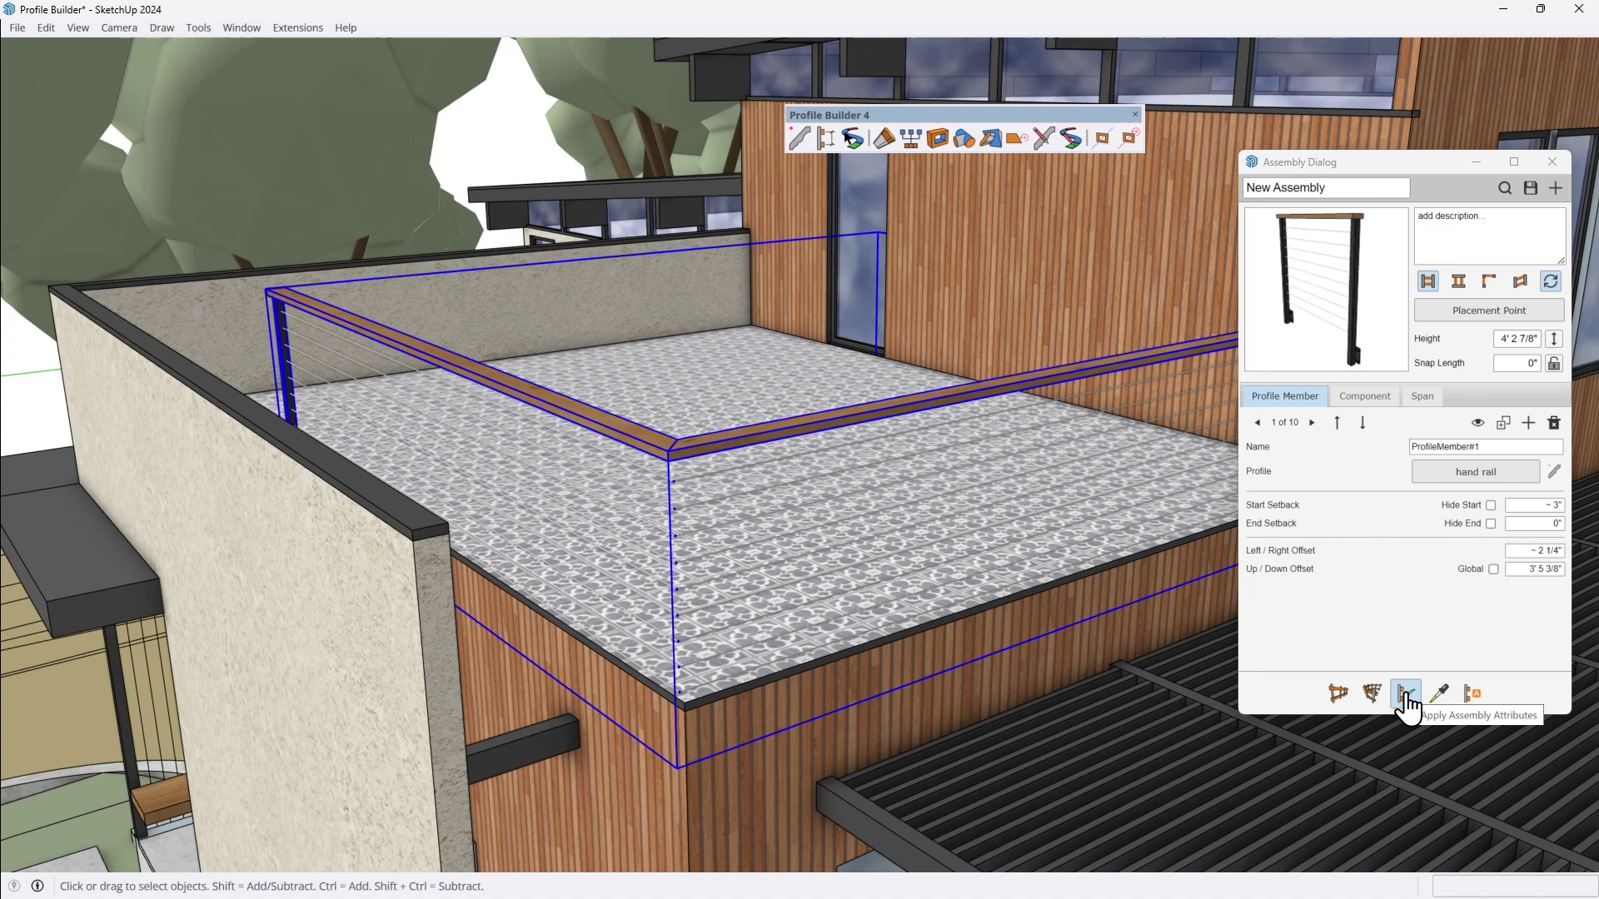
- Add intermediate posts to the terrace railing with a maximum spacing of 4'
middle_drag(1051, 445, 991, 452)
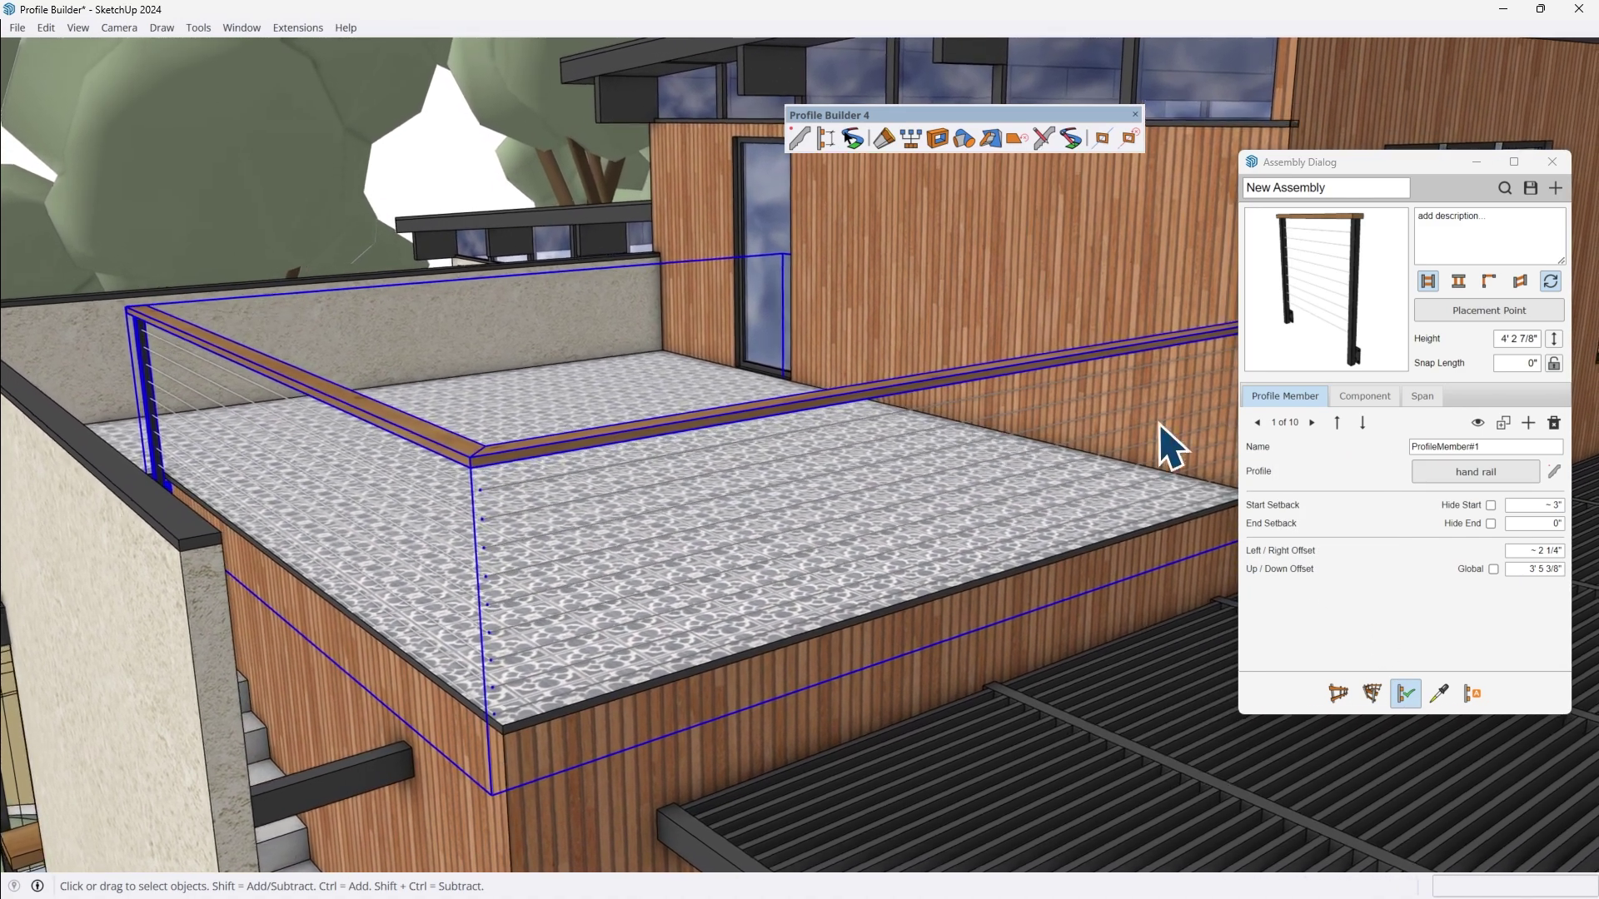
click(1368, 397)
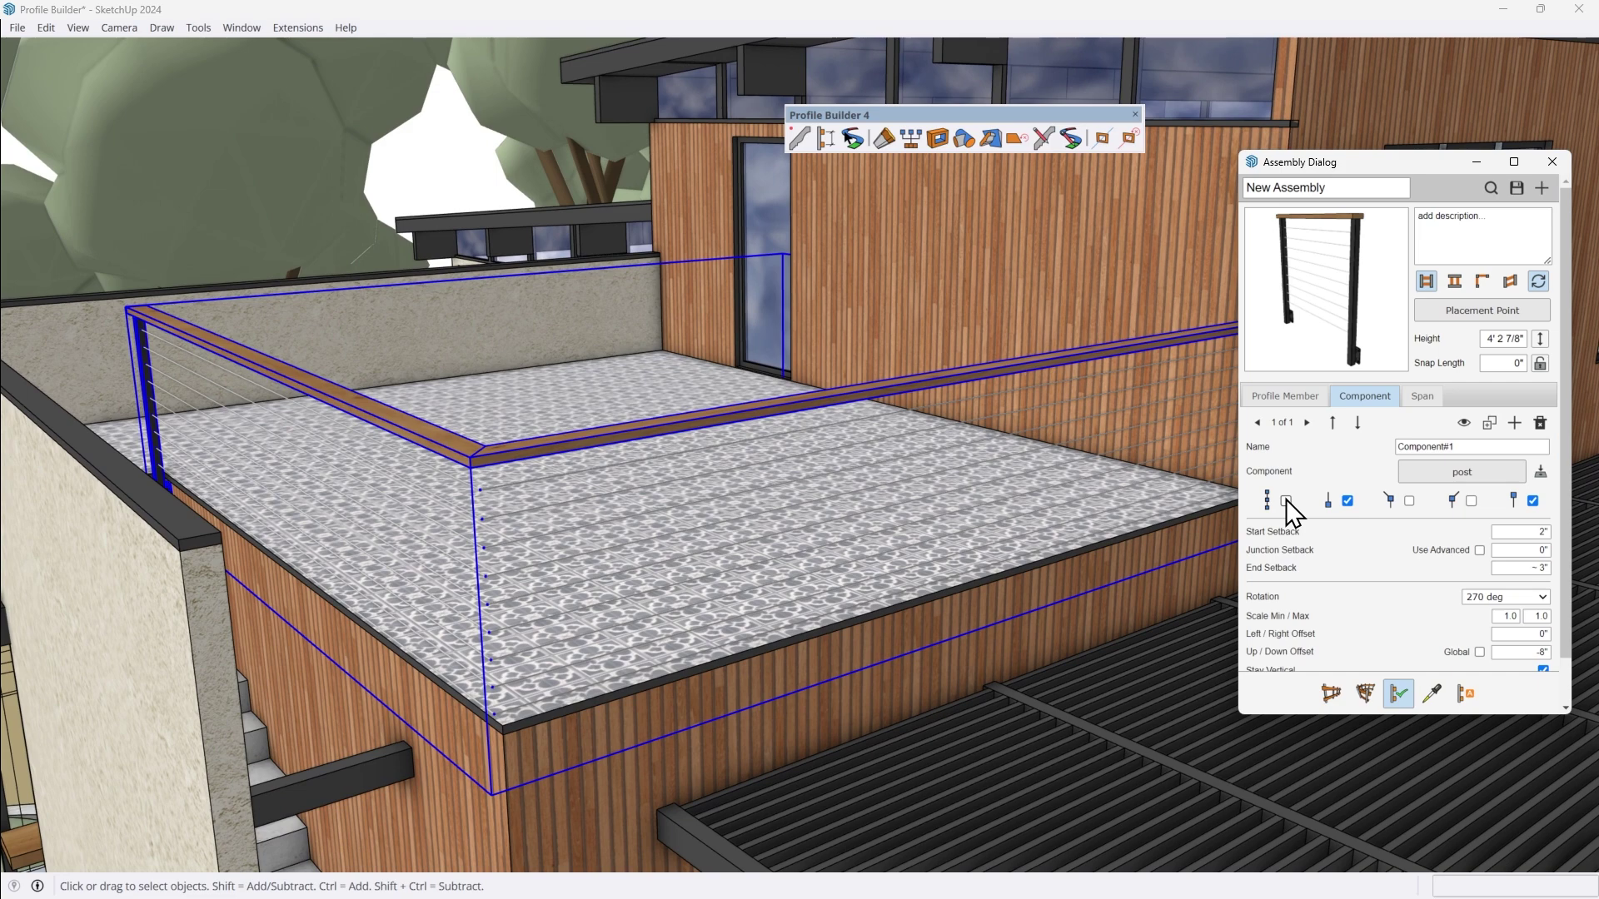
click(1286, 501)
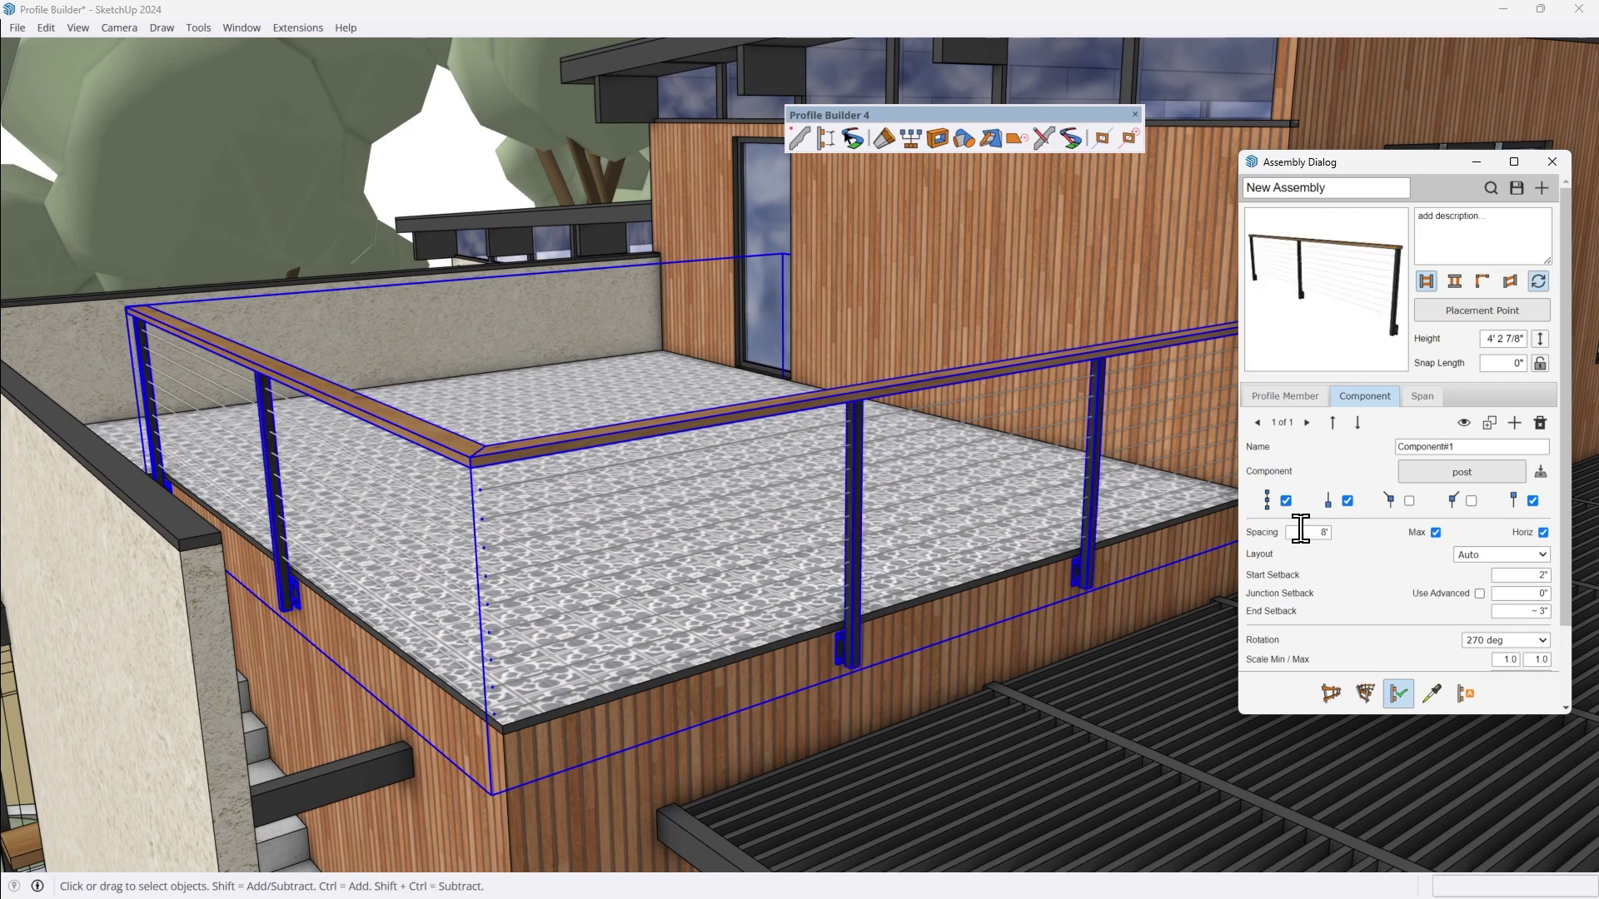
click(1300, 530)
key(Return)
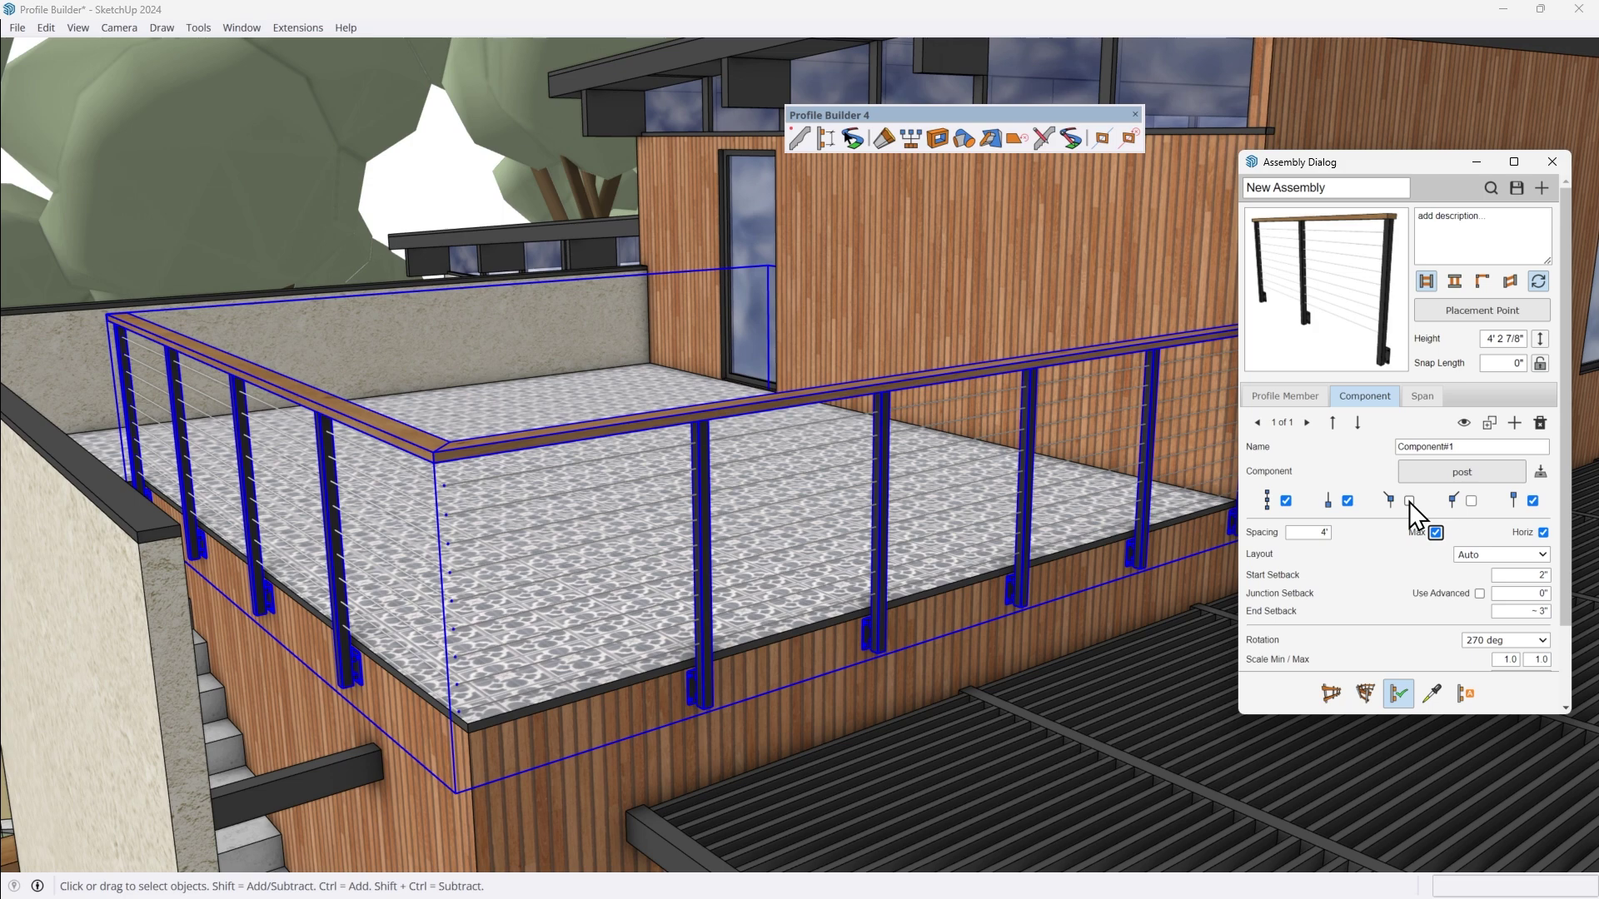
- Enable posts before and after the corner junction and switch the post component to advanced junction setbacks
click(1409, 501)
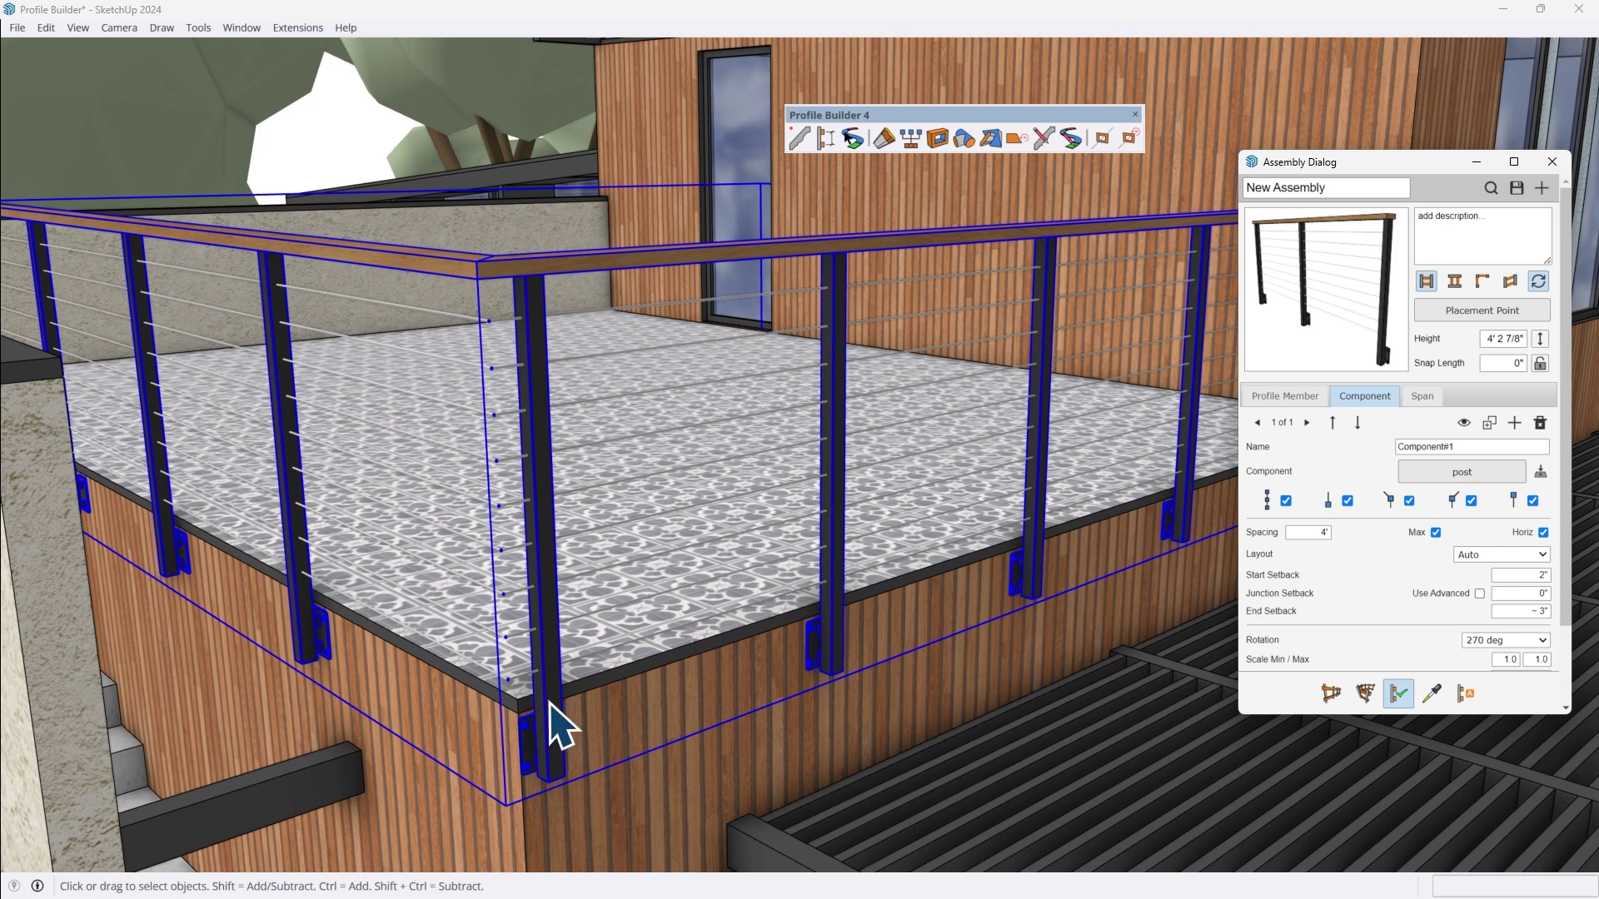
mouse_move(1355, 577)
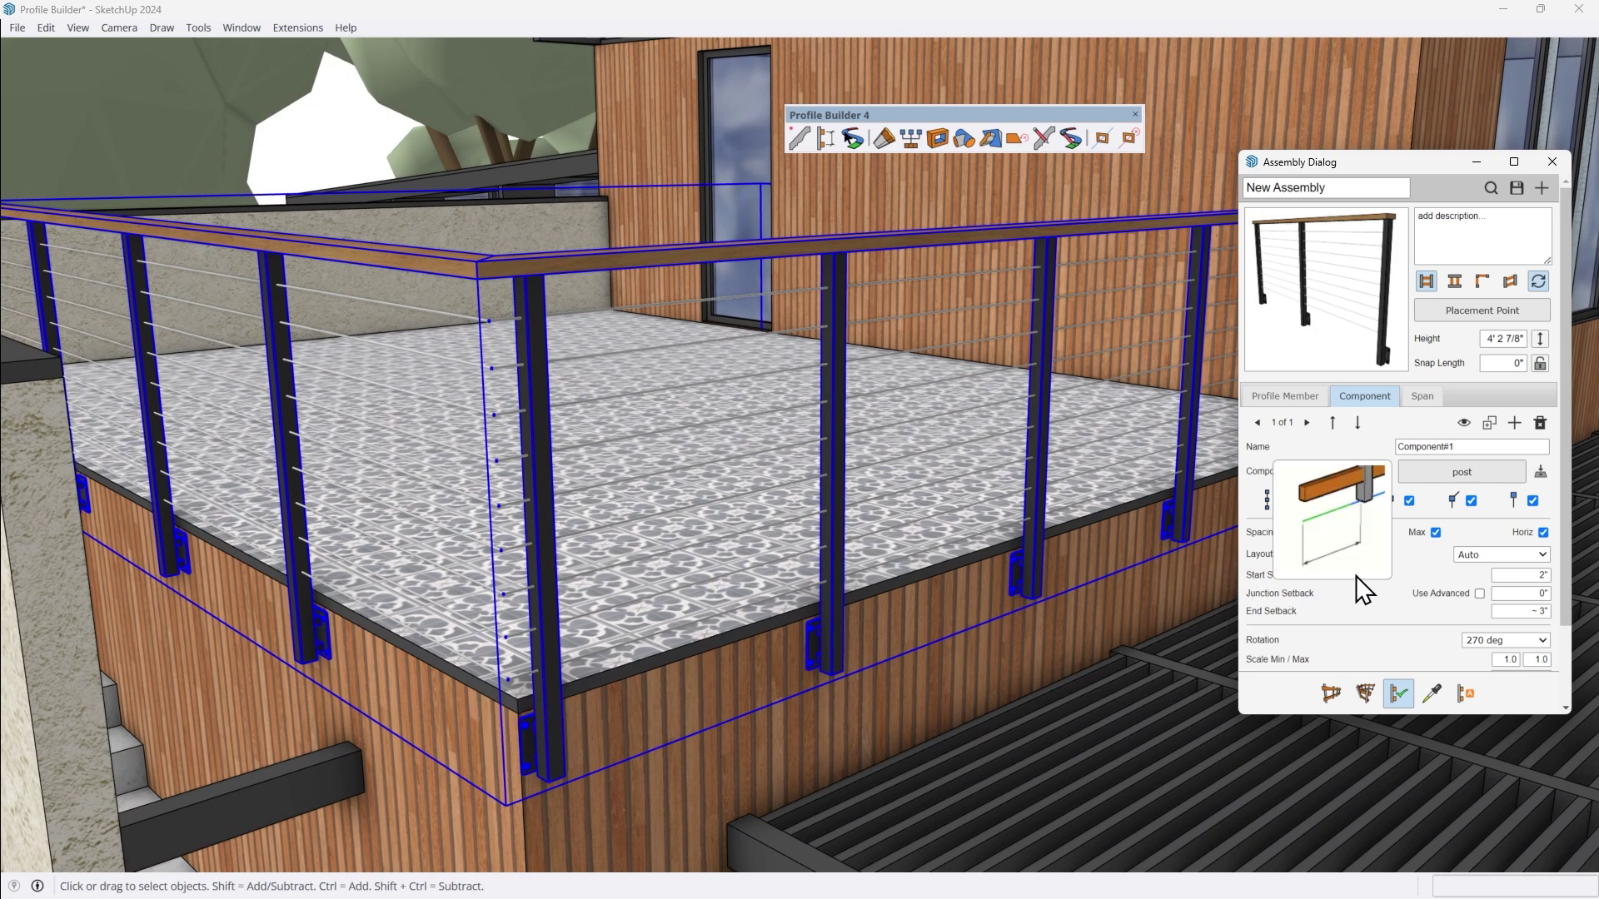
click(1480, 594)
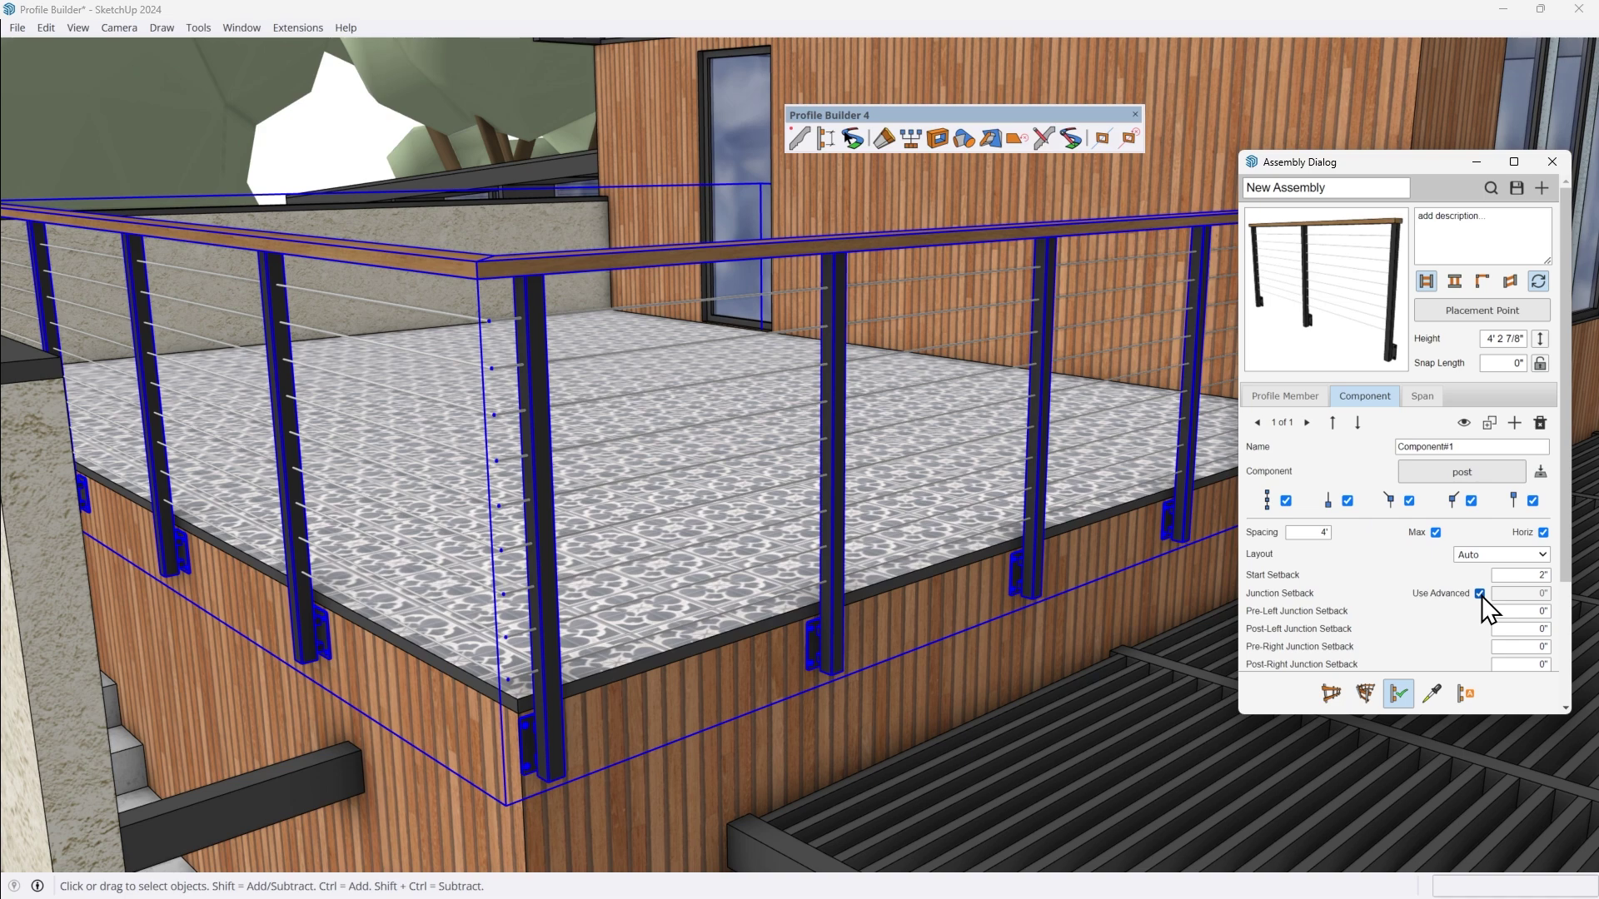
- Set the pre-left junction setback to 5" and adjust the post-left junction setback of the corner posts
scroll(1481, 596, down, 1)
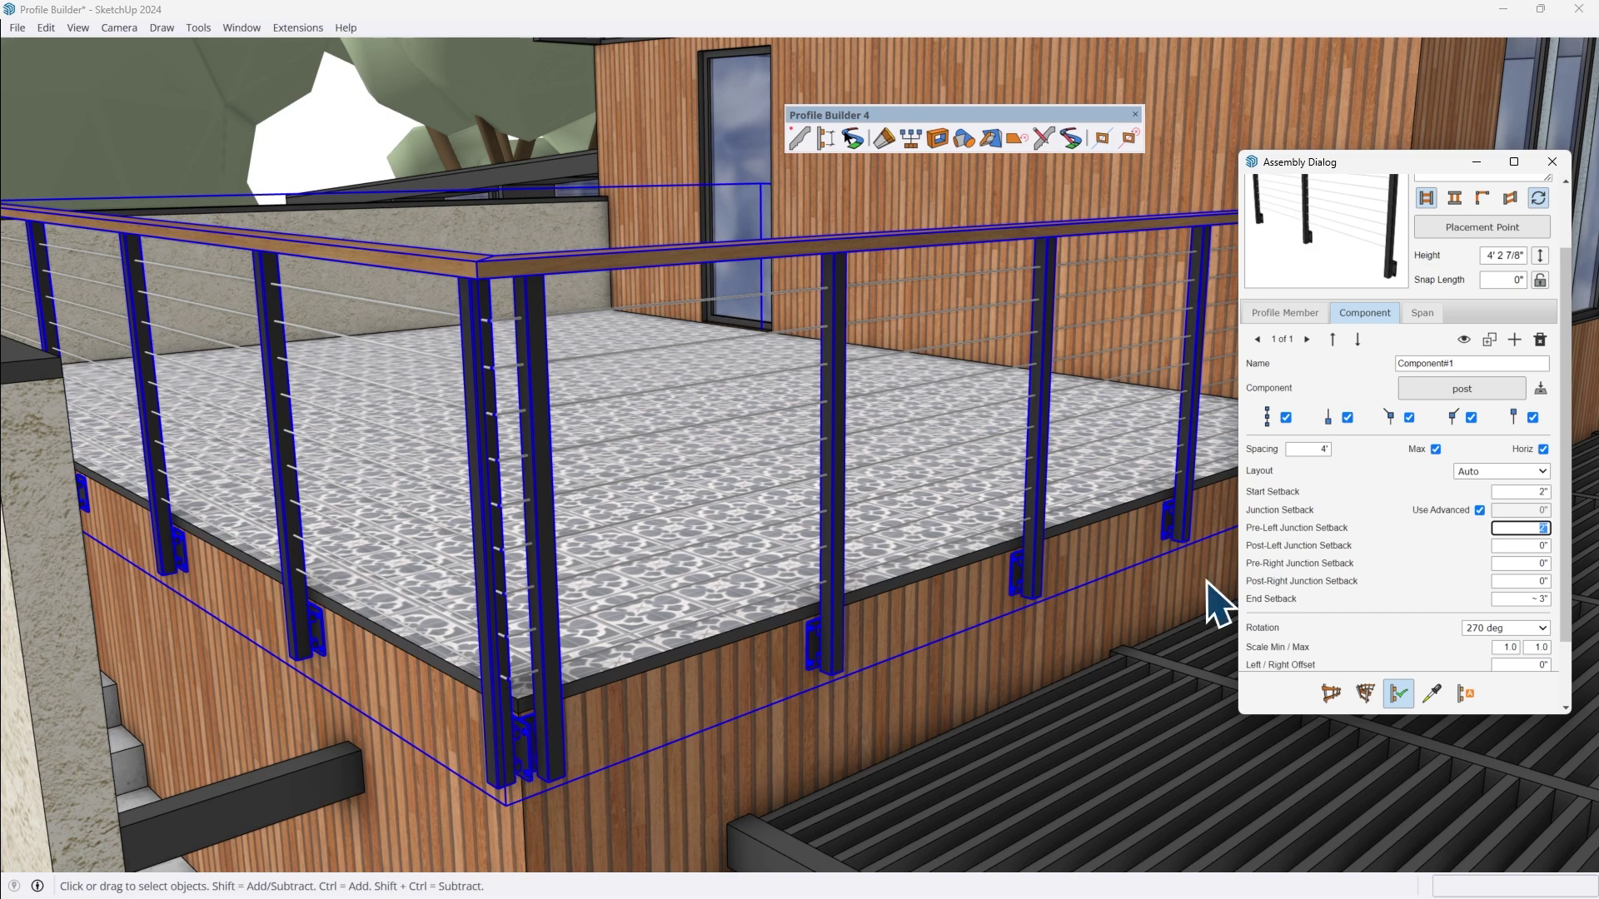
mouse_move(1303, 558)
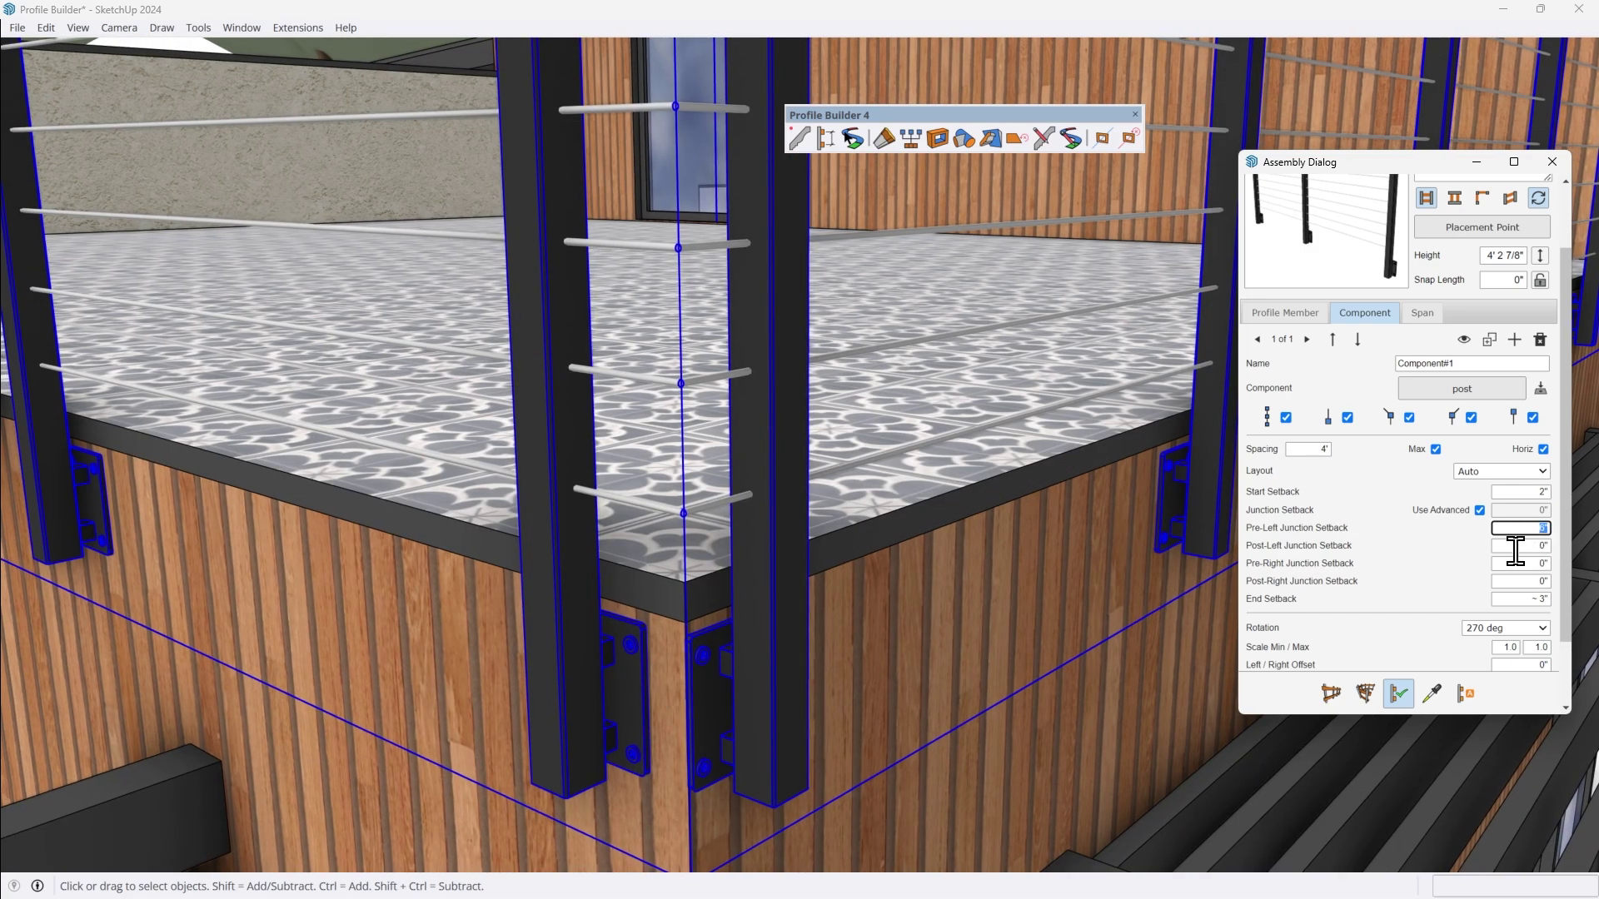
key(Return)
click(1515, 546)
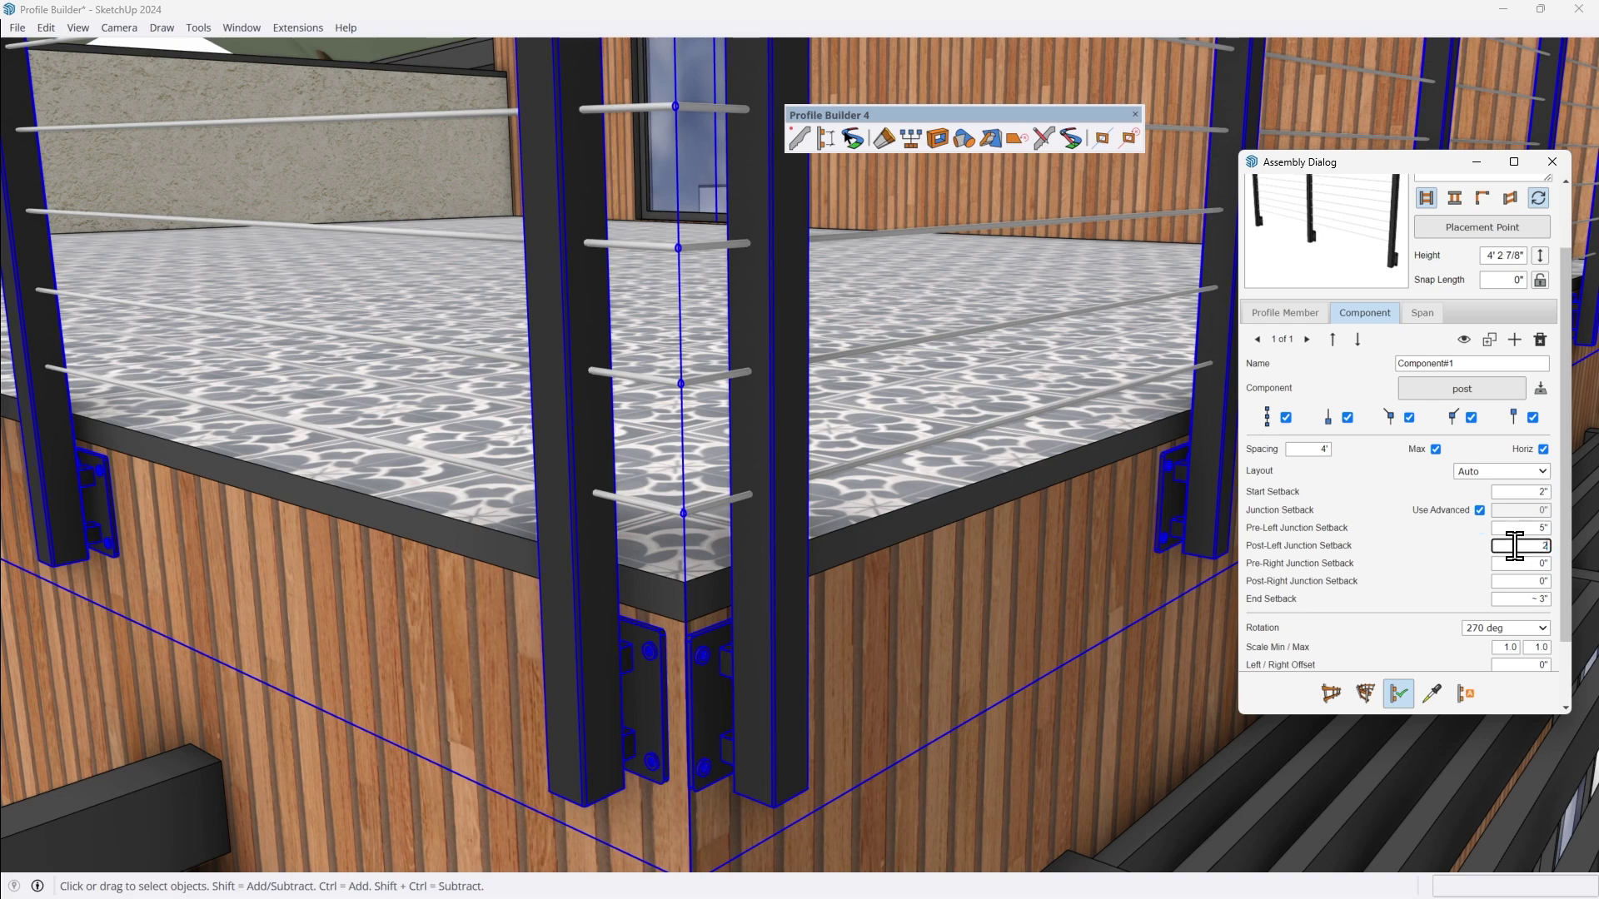
key(Return)
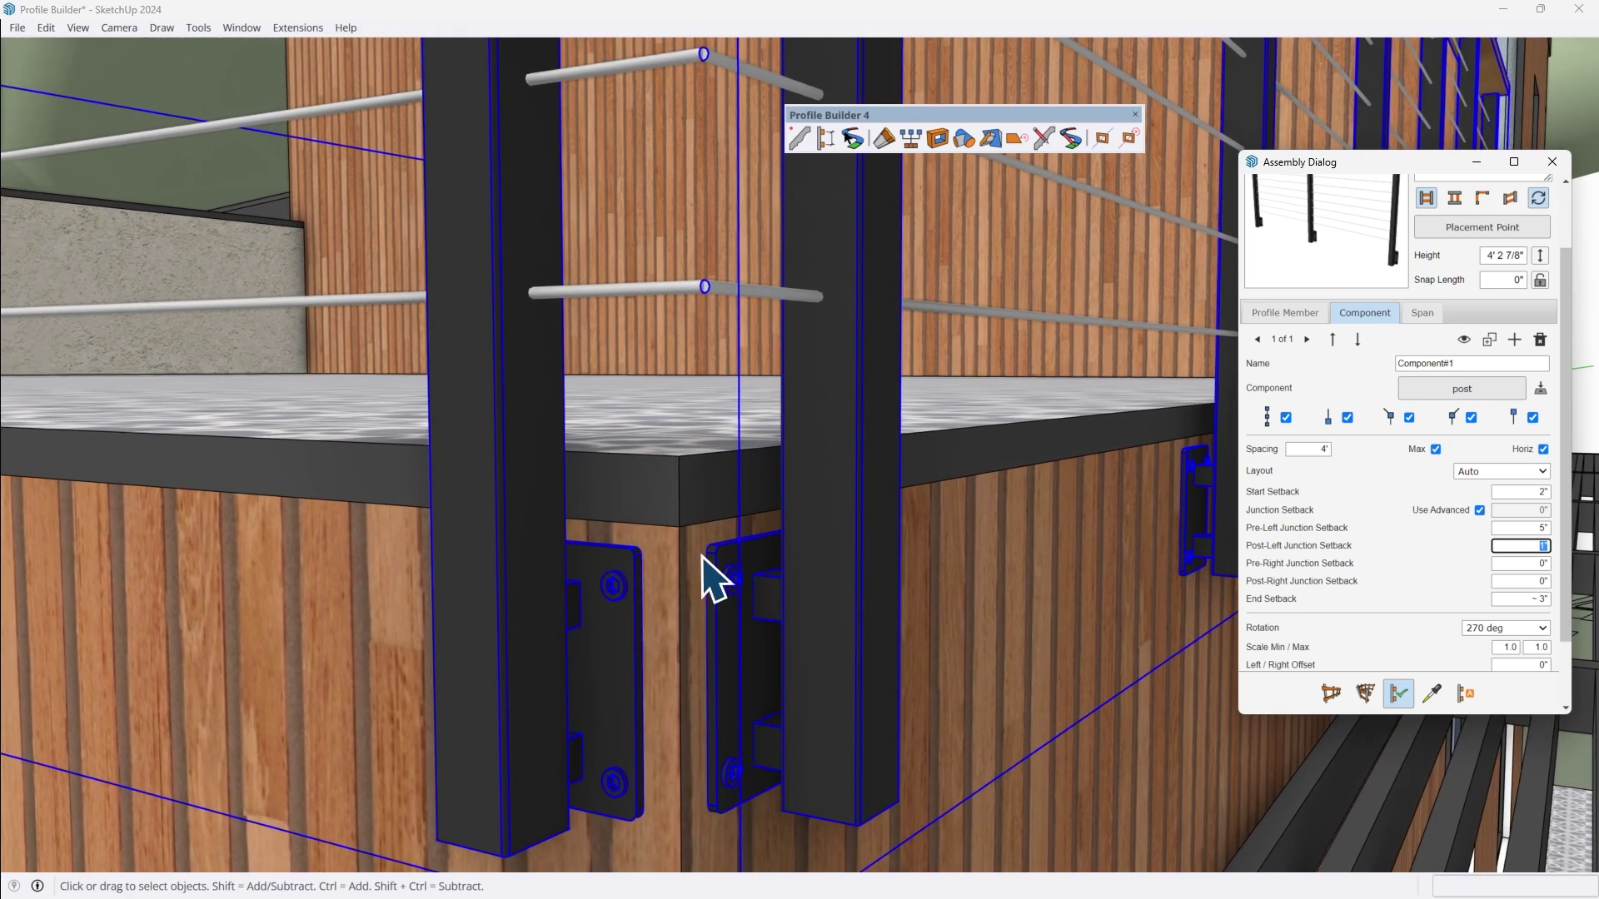
- Set the post component's pre-left junction setback to 4 1/2" and its post-left junction setback to about 1/2"
click(1536, 528)
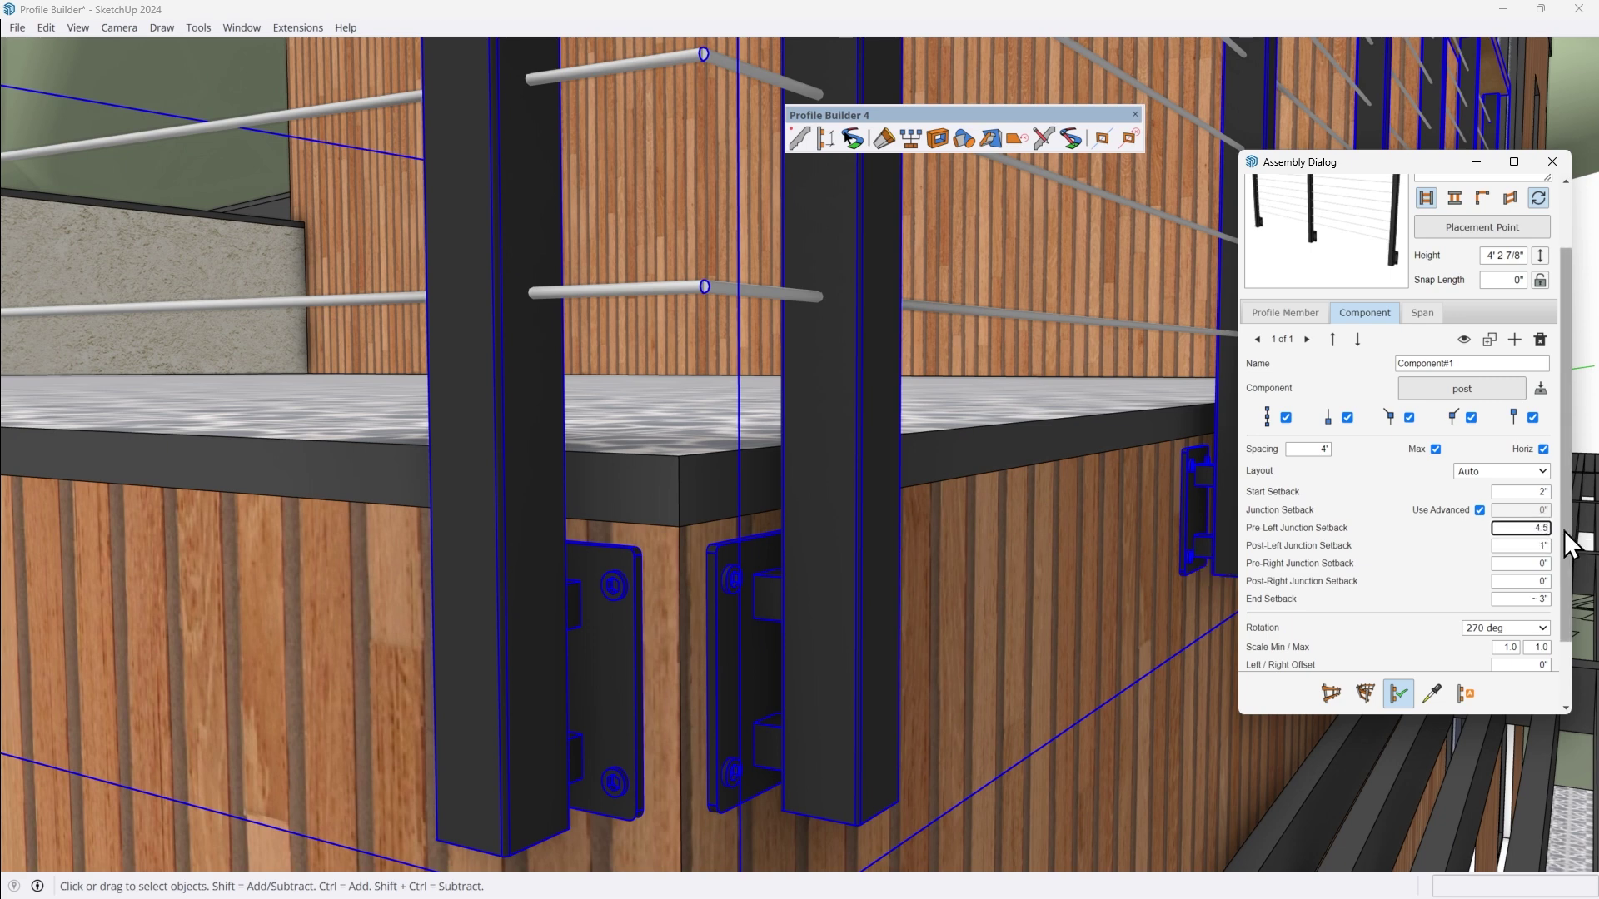
click(1533, 546)
double_click(1533, 546)
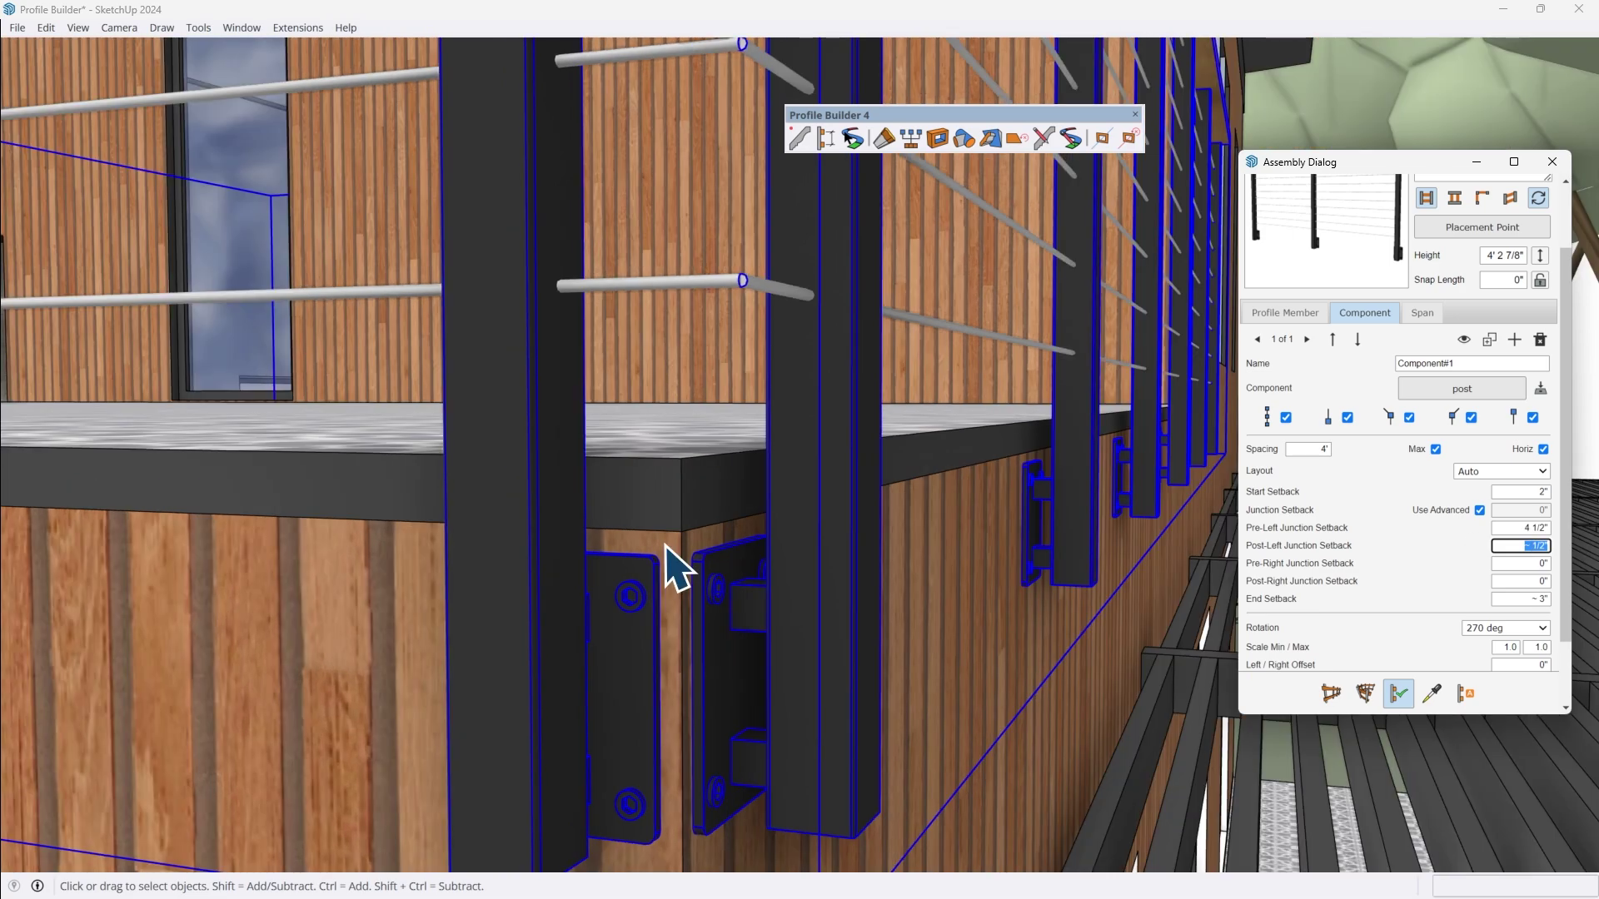
- Check the clear gap between the two corner posts with the Line tool, without drawing a line
key(l)
click(564, 415)
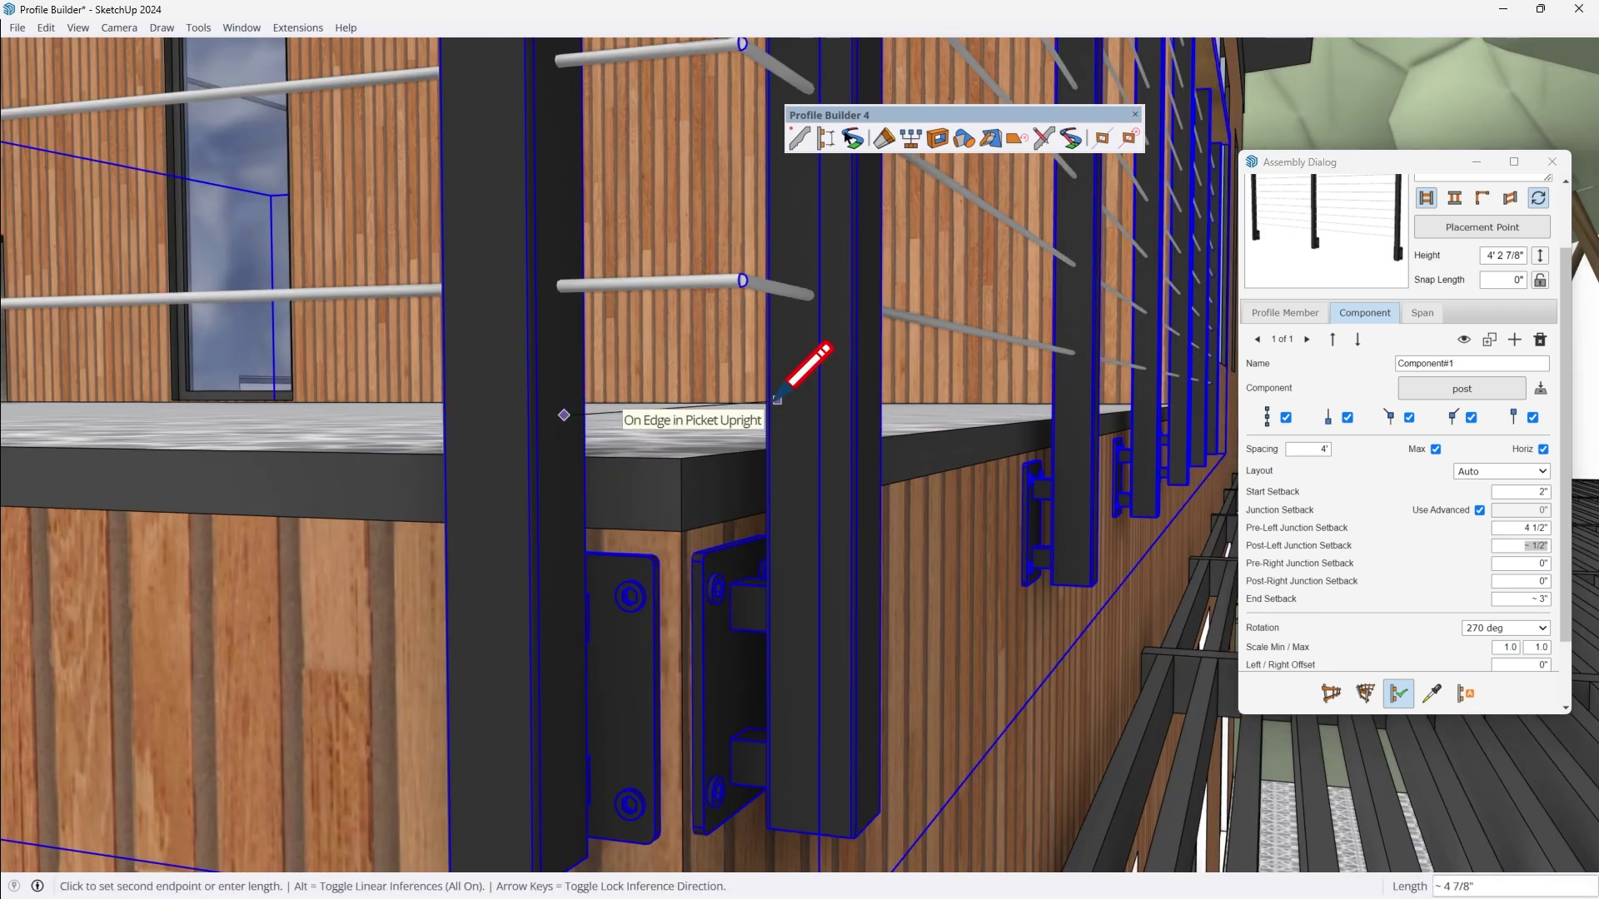
scroll(777, 400, up, 3)
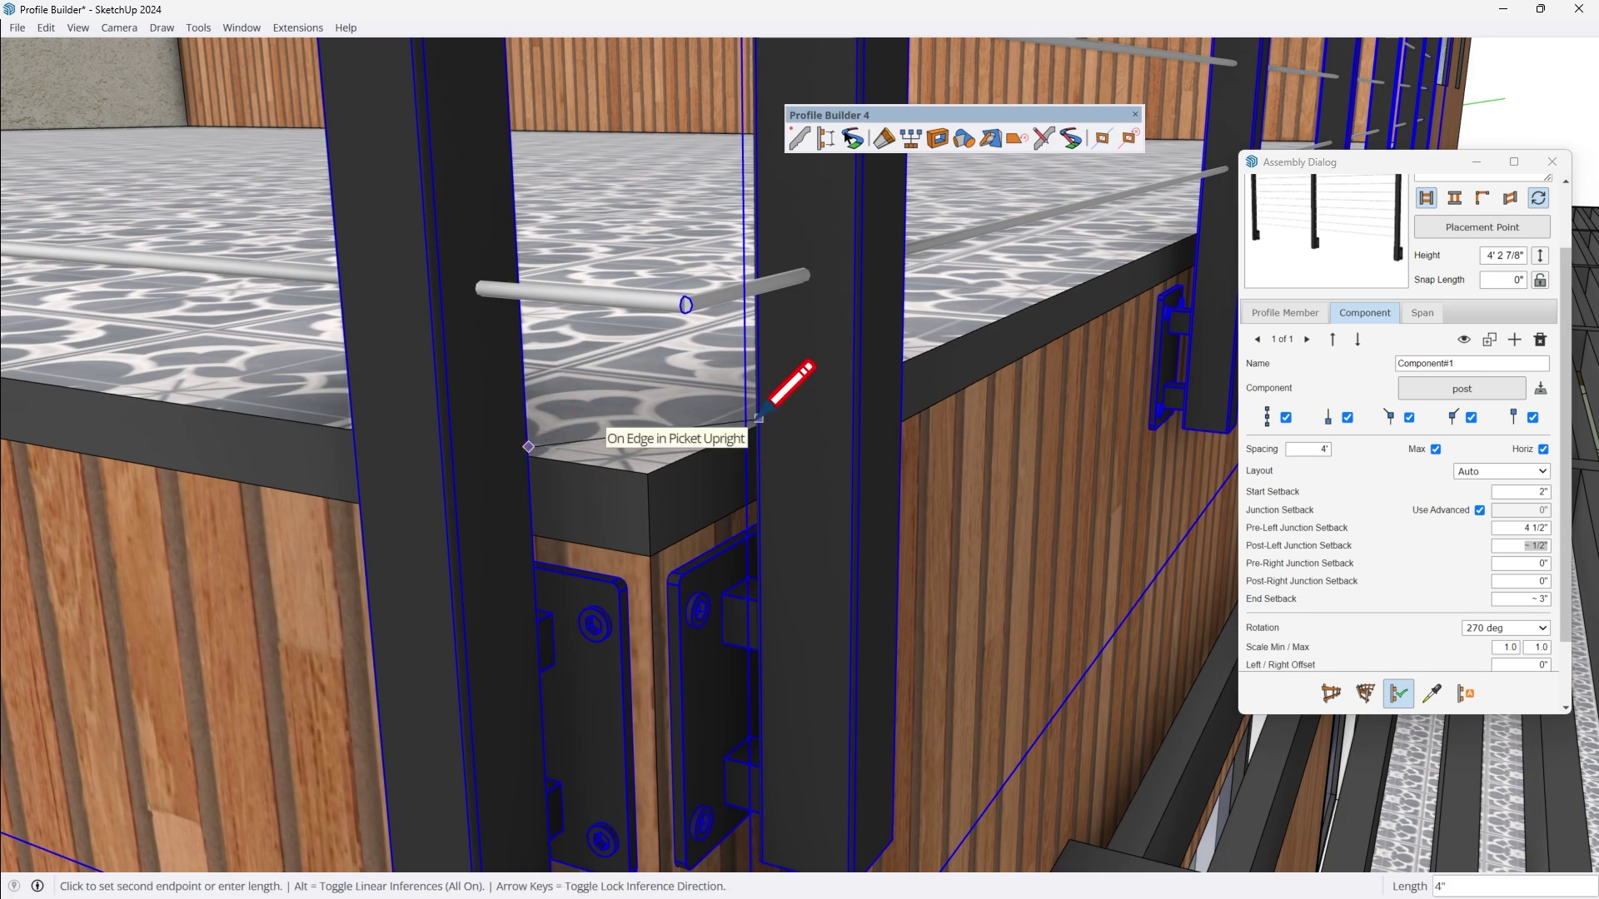
key(Escape)
scroll(758, 418, down, 5)
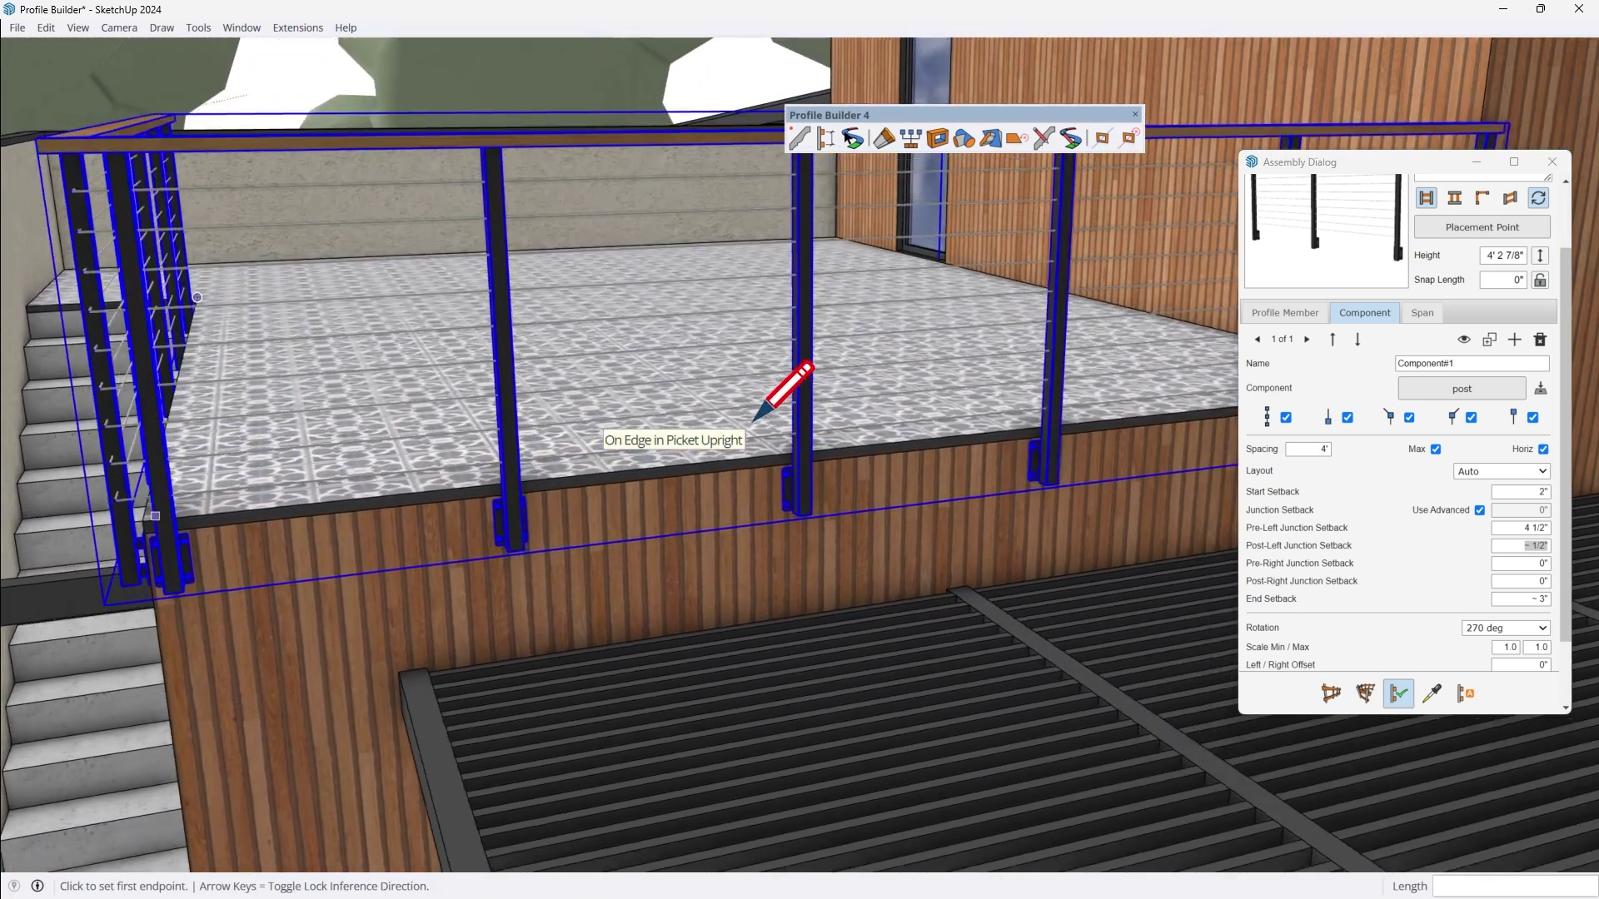
- Adjust the post component's end setback so the last post sits farther in from the house wall
scroll(762, 416, up, 8)
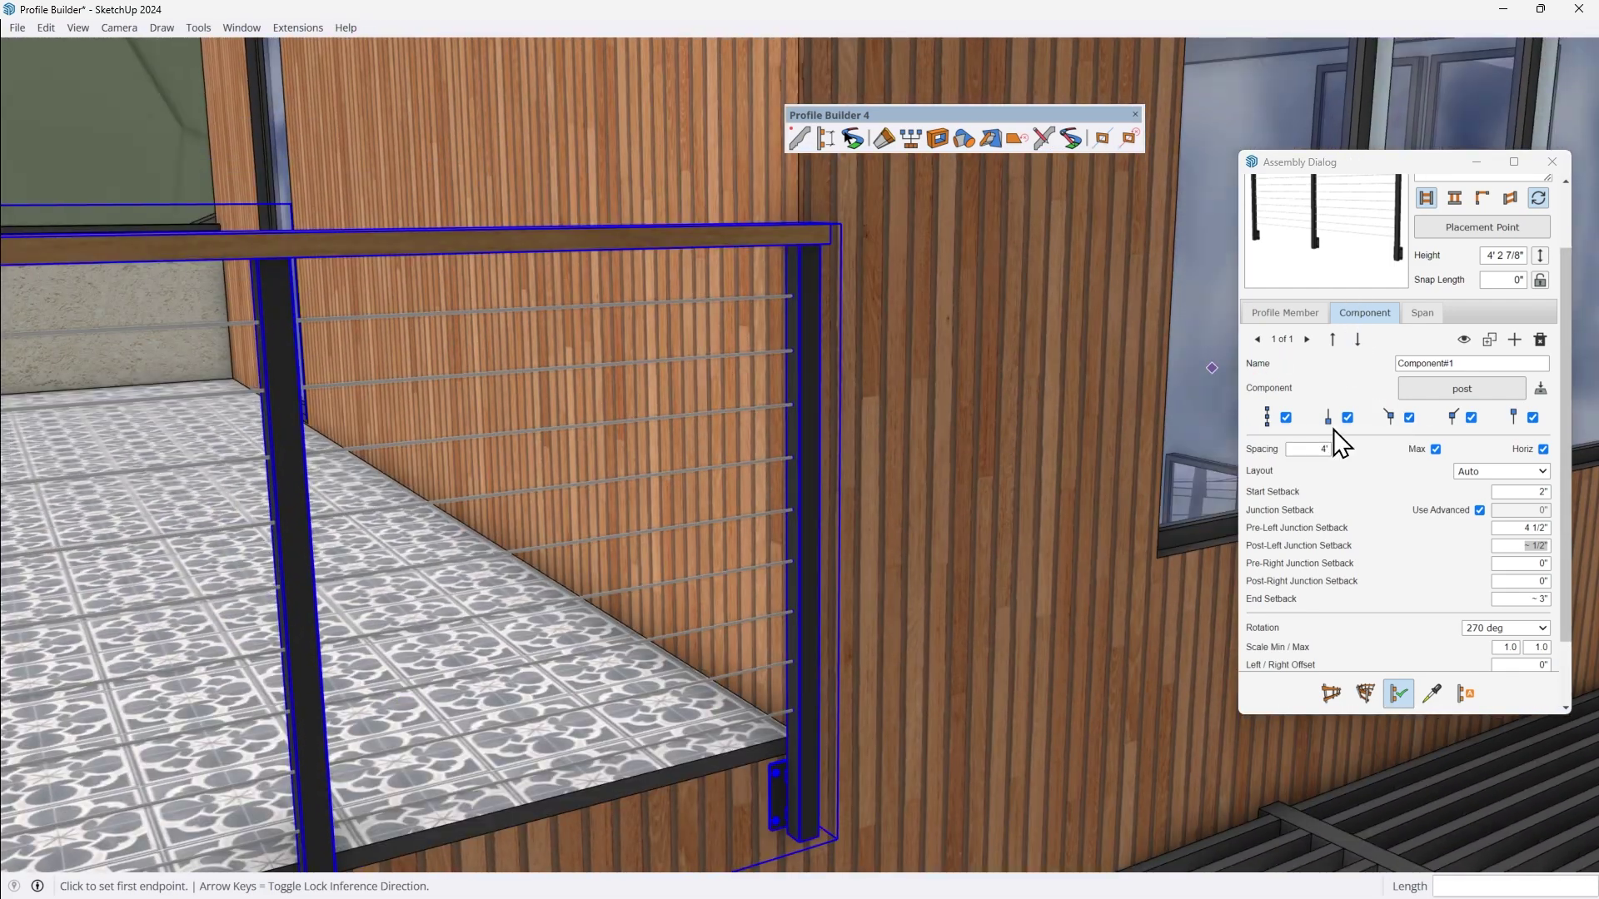
scroll(1496, 581, down, 2)
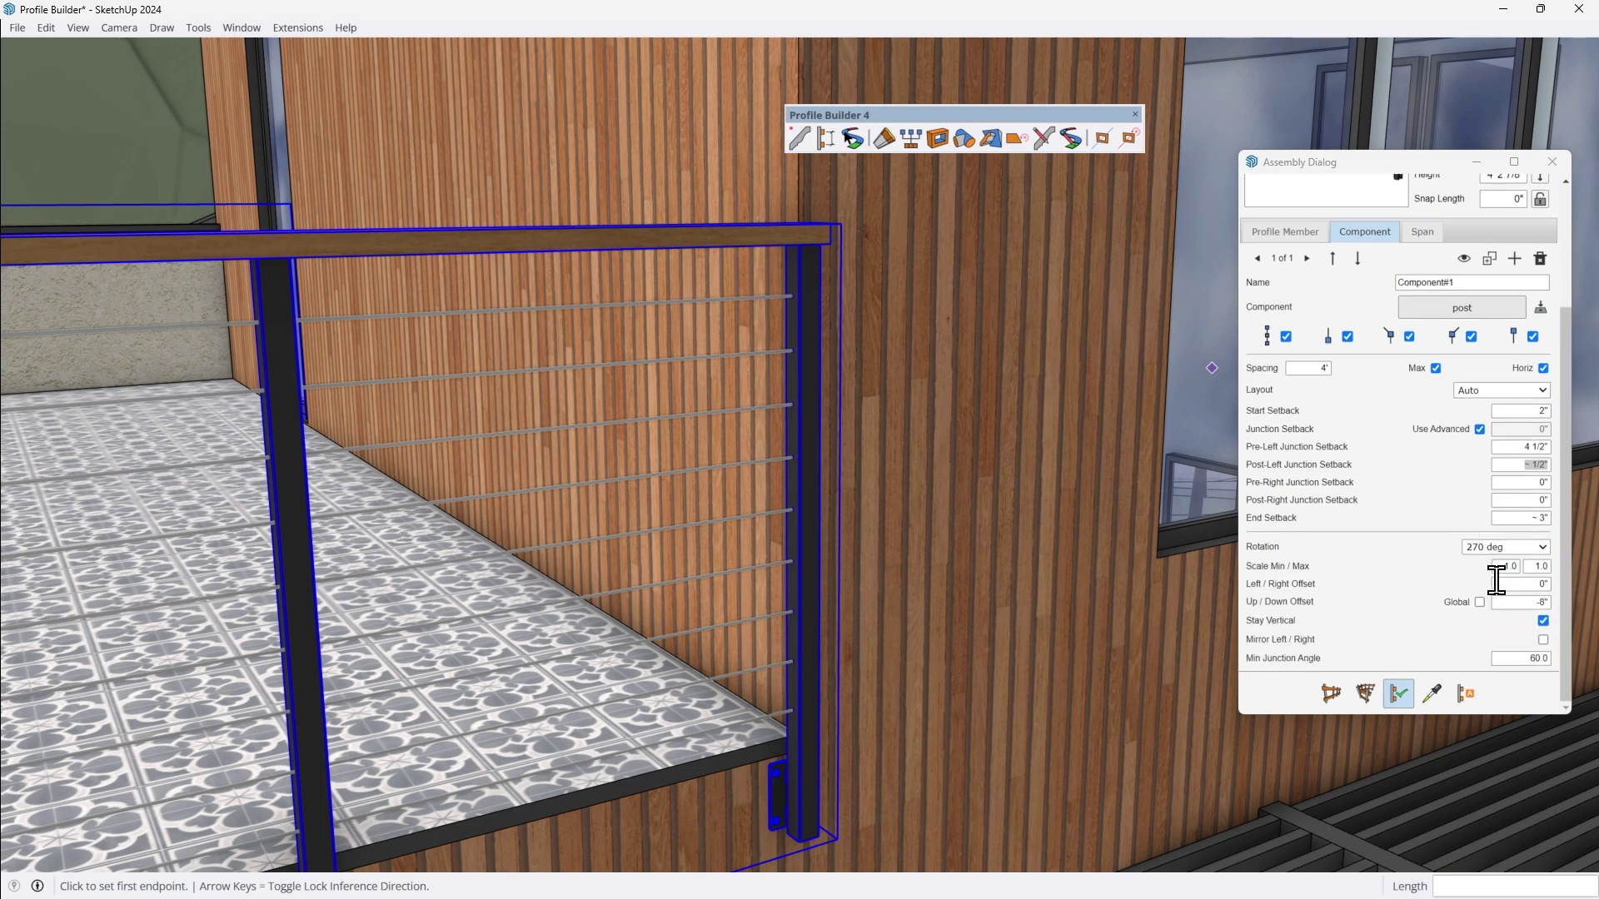
click(1526, 519)
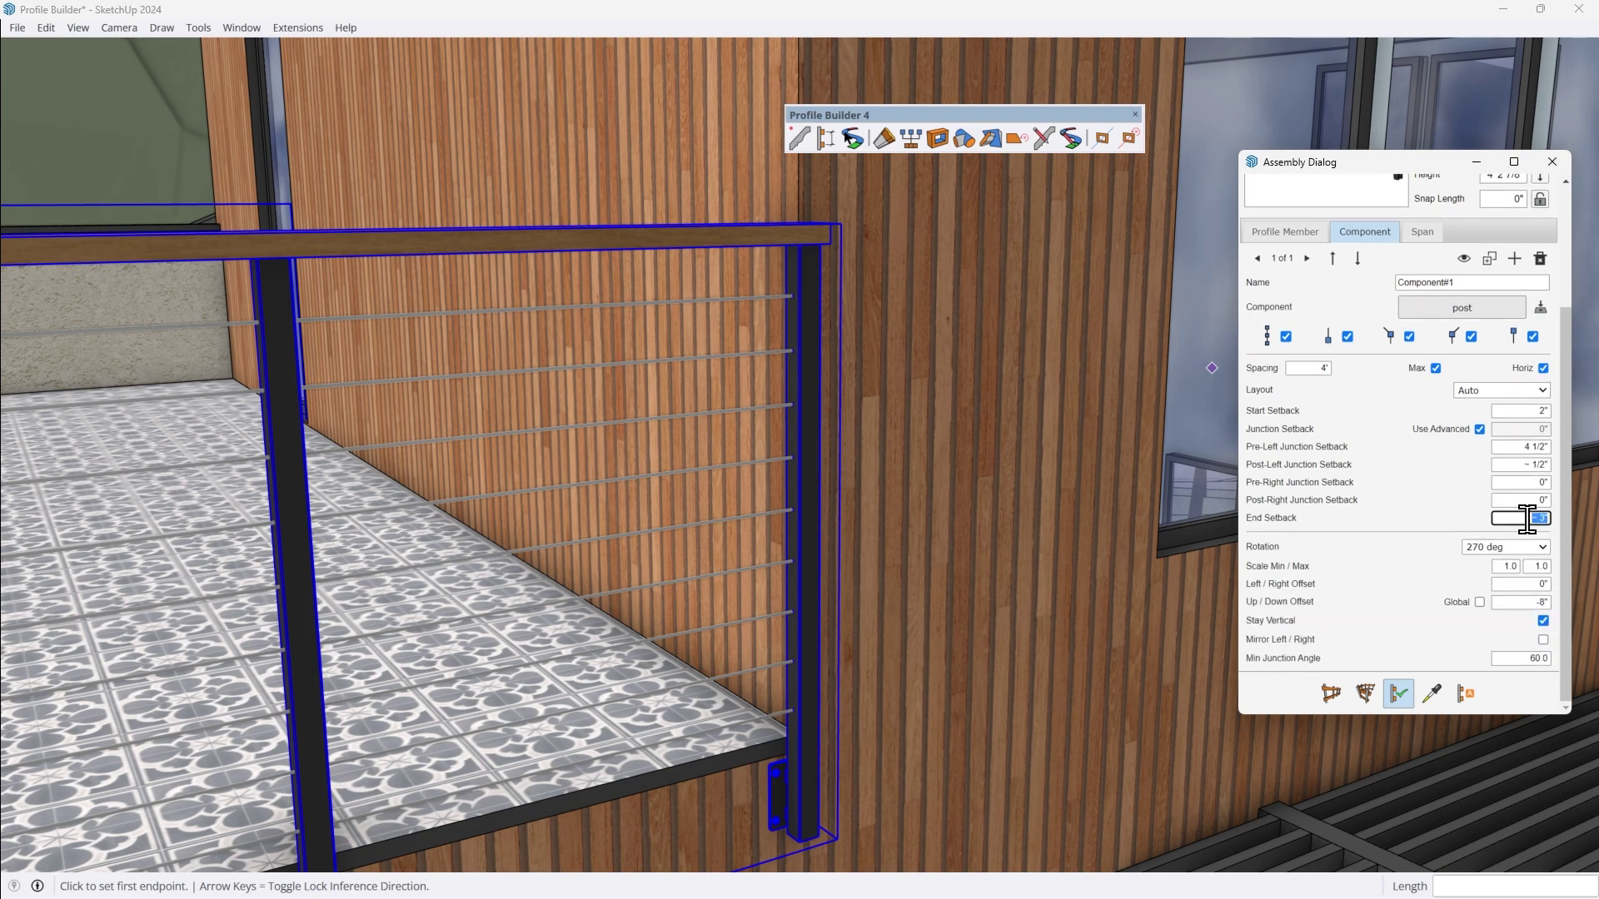
key(Return)
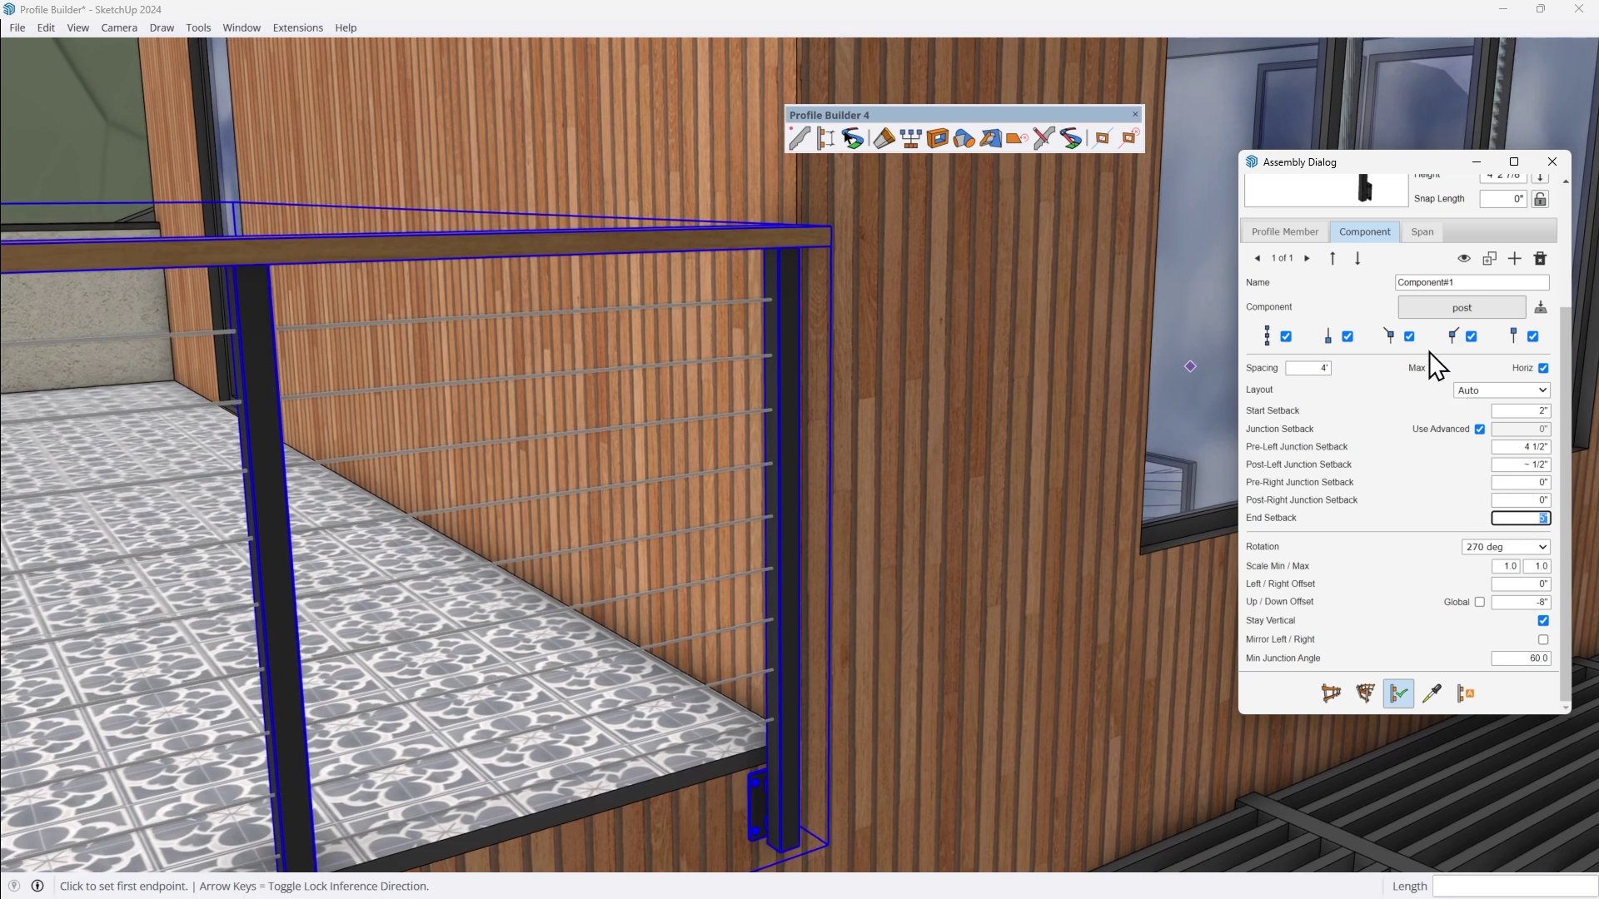
- Set the hand rail profile member's end setback to 1" and its start setback to 2"
click(1290, 237)
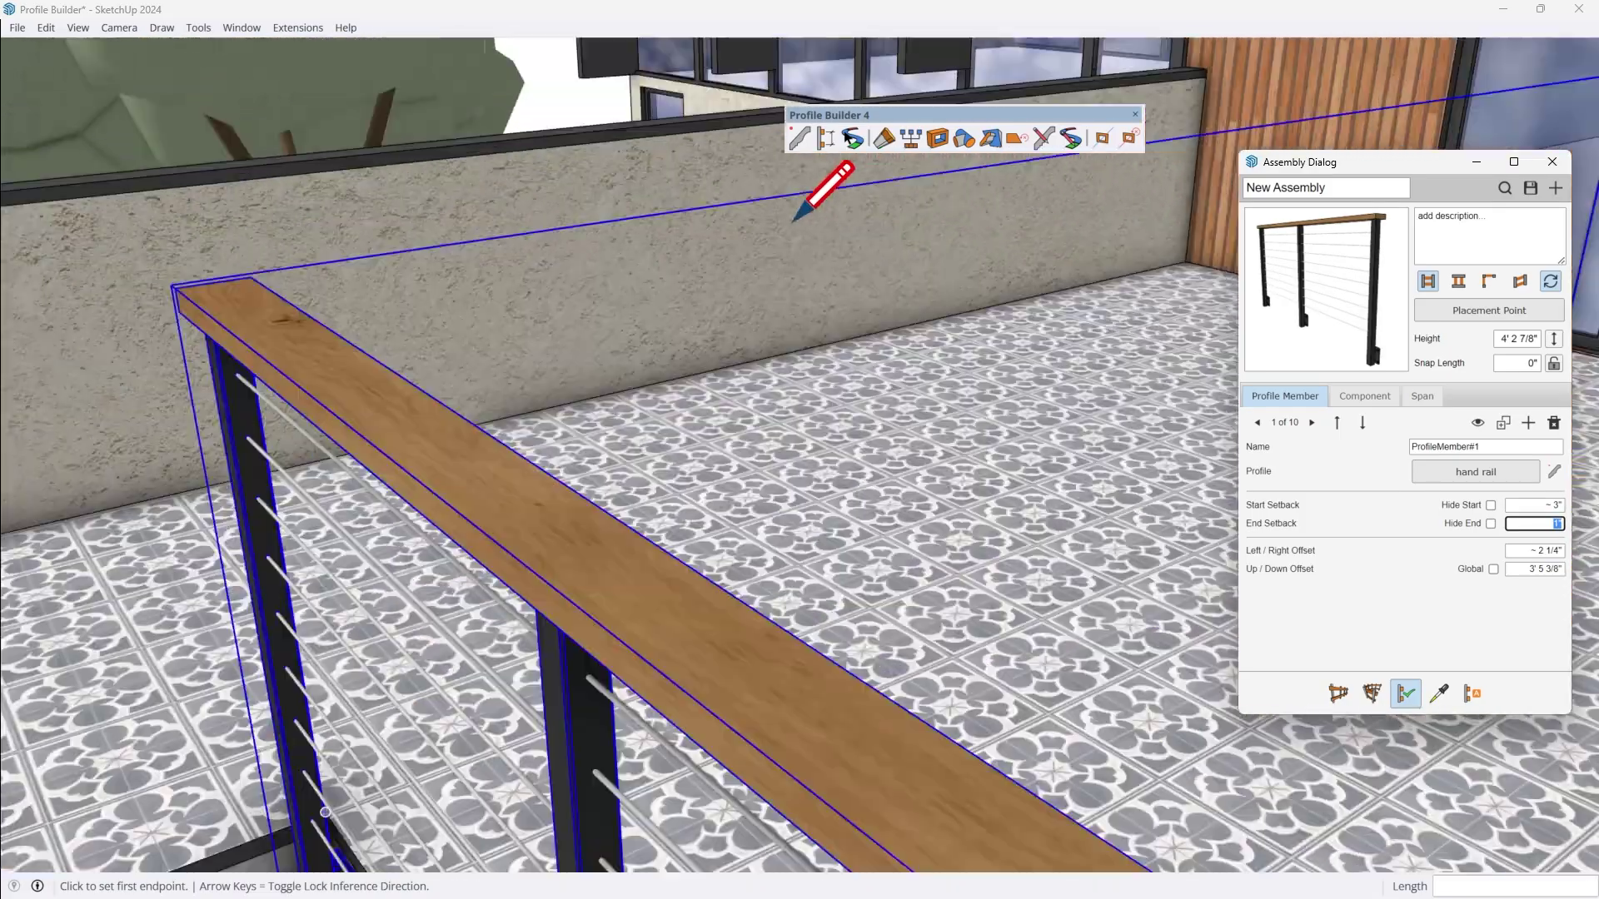
mouse_move(928, 526)
middle_down()
mouse_move(962, 526)
mouse_move(851, 518)
middle_up()
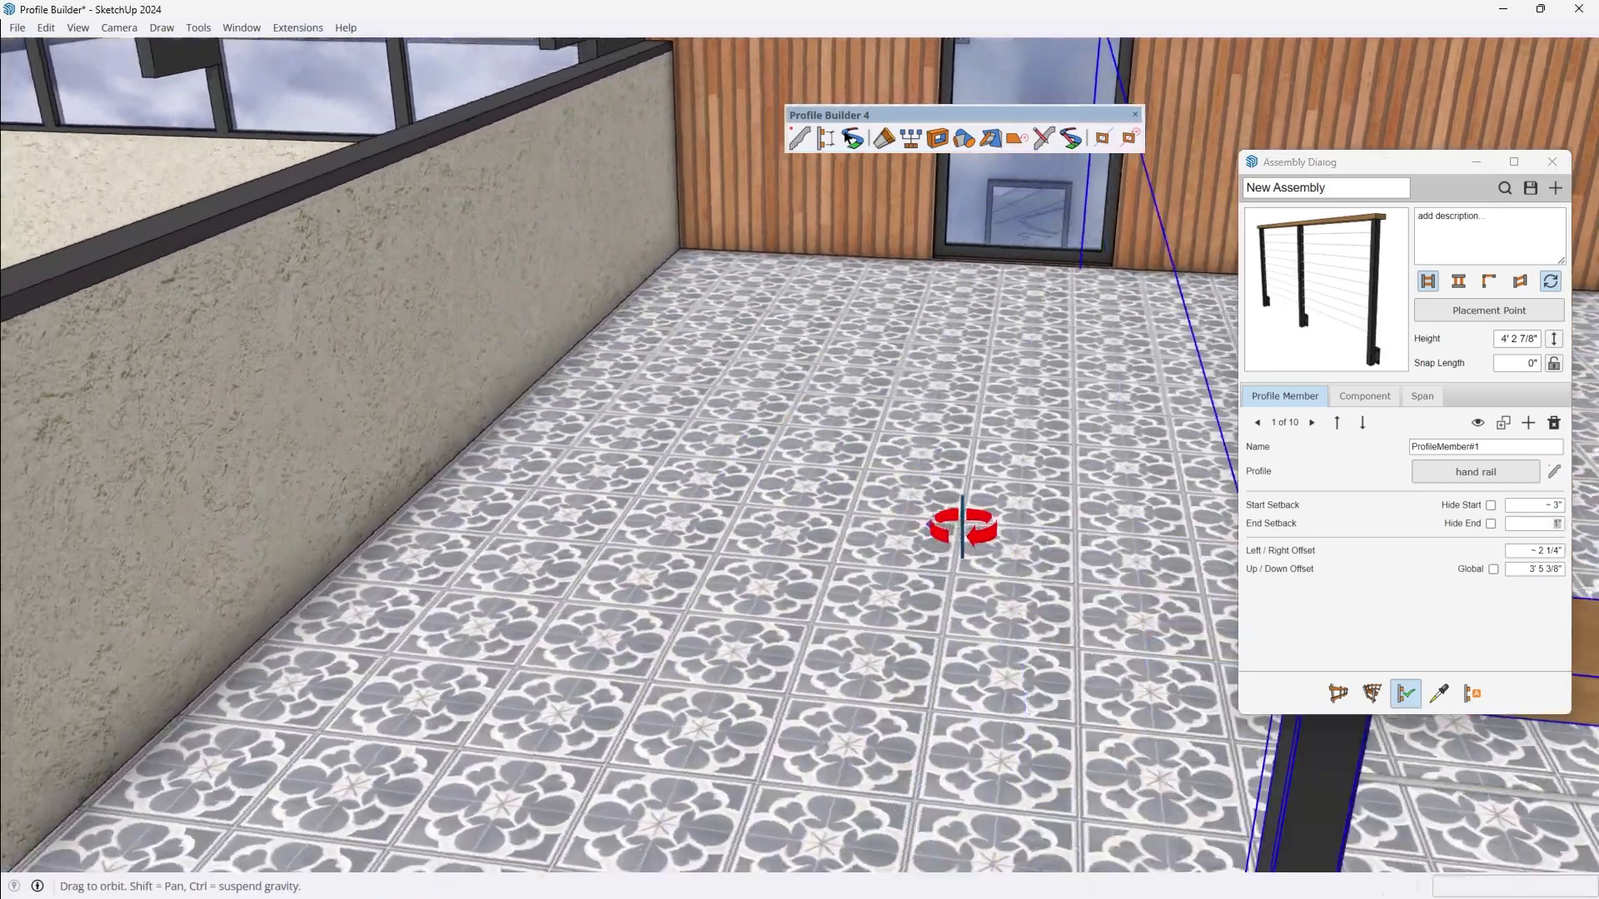
middle_drag(1066, 502, 1015, 518)
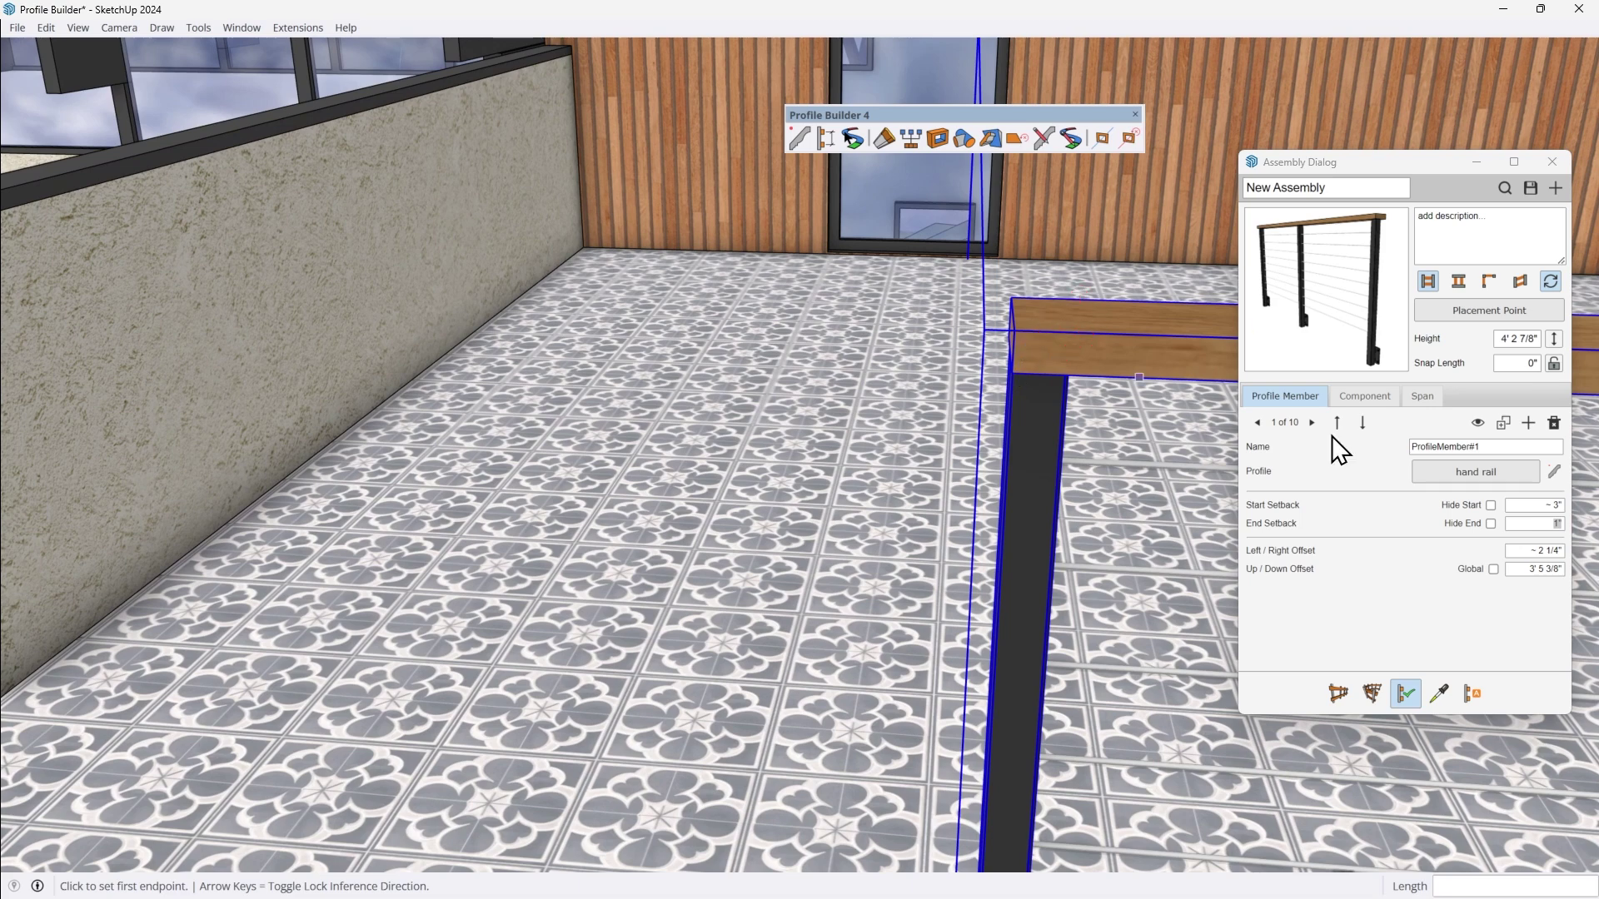
click(1537, 506)
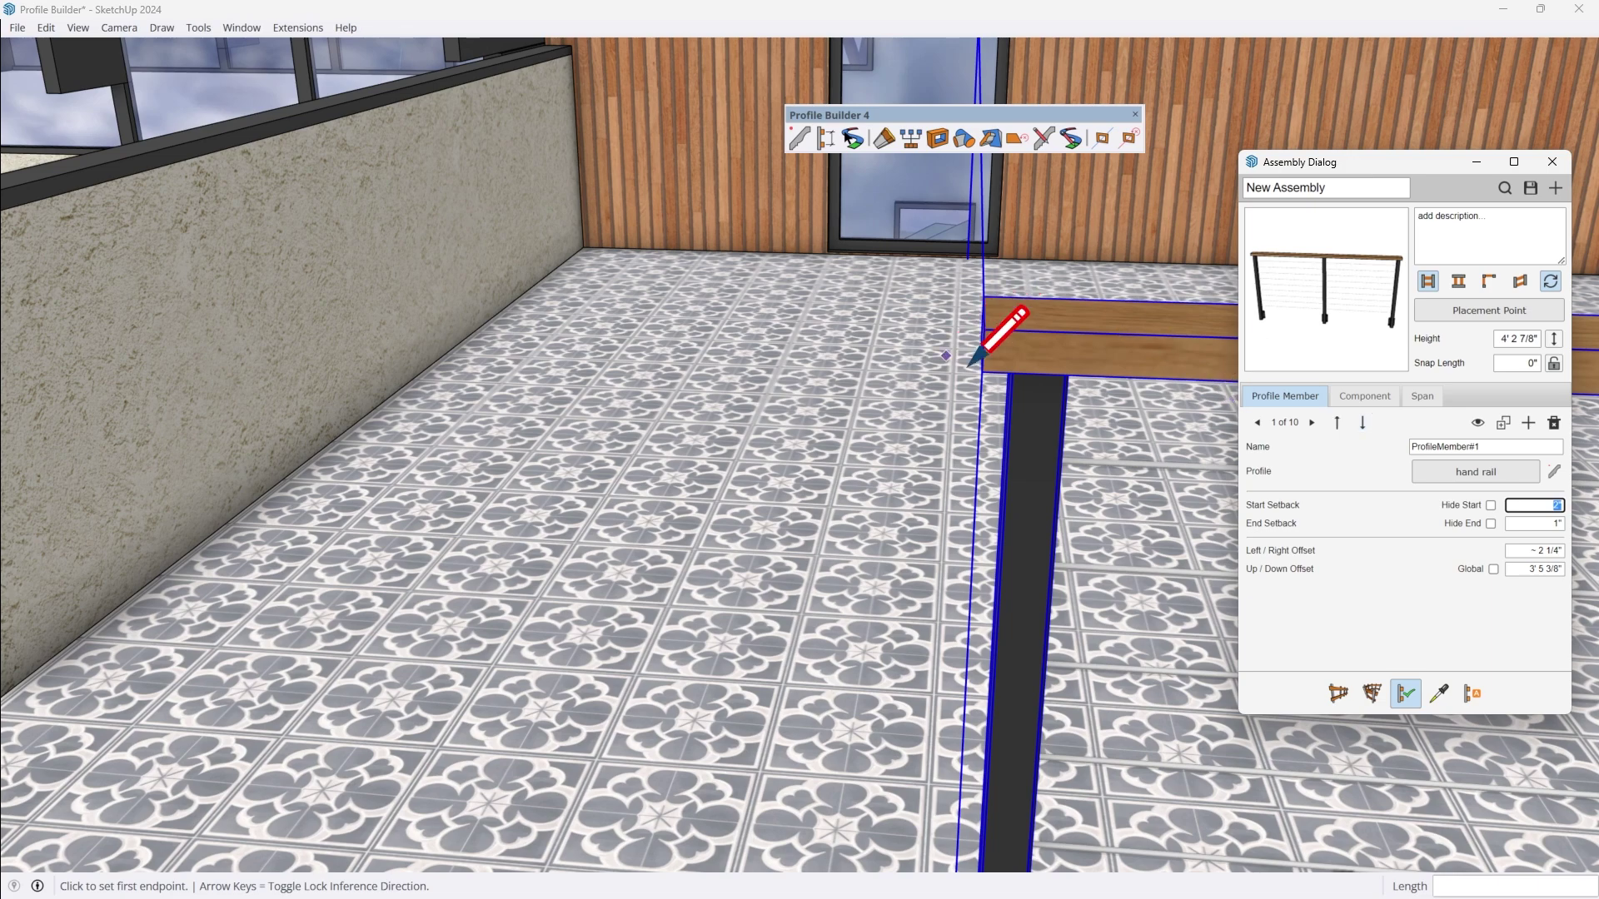
- Leave live editing of the assembly and deselect the terrace railing
mouse_move(1165, 337)
middle_down()
mouse_move(978, 293)
mouse_move(870, 220)
middle_up()
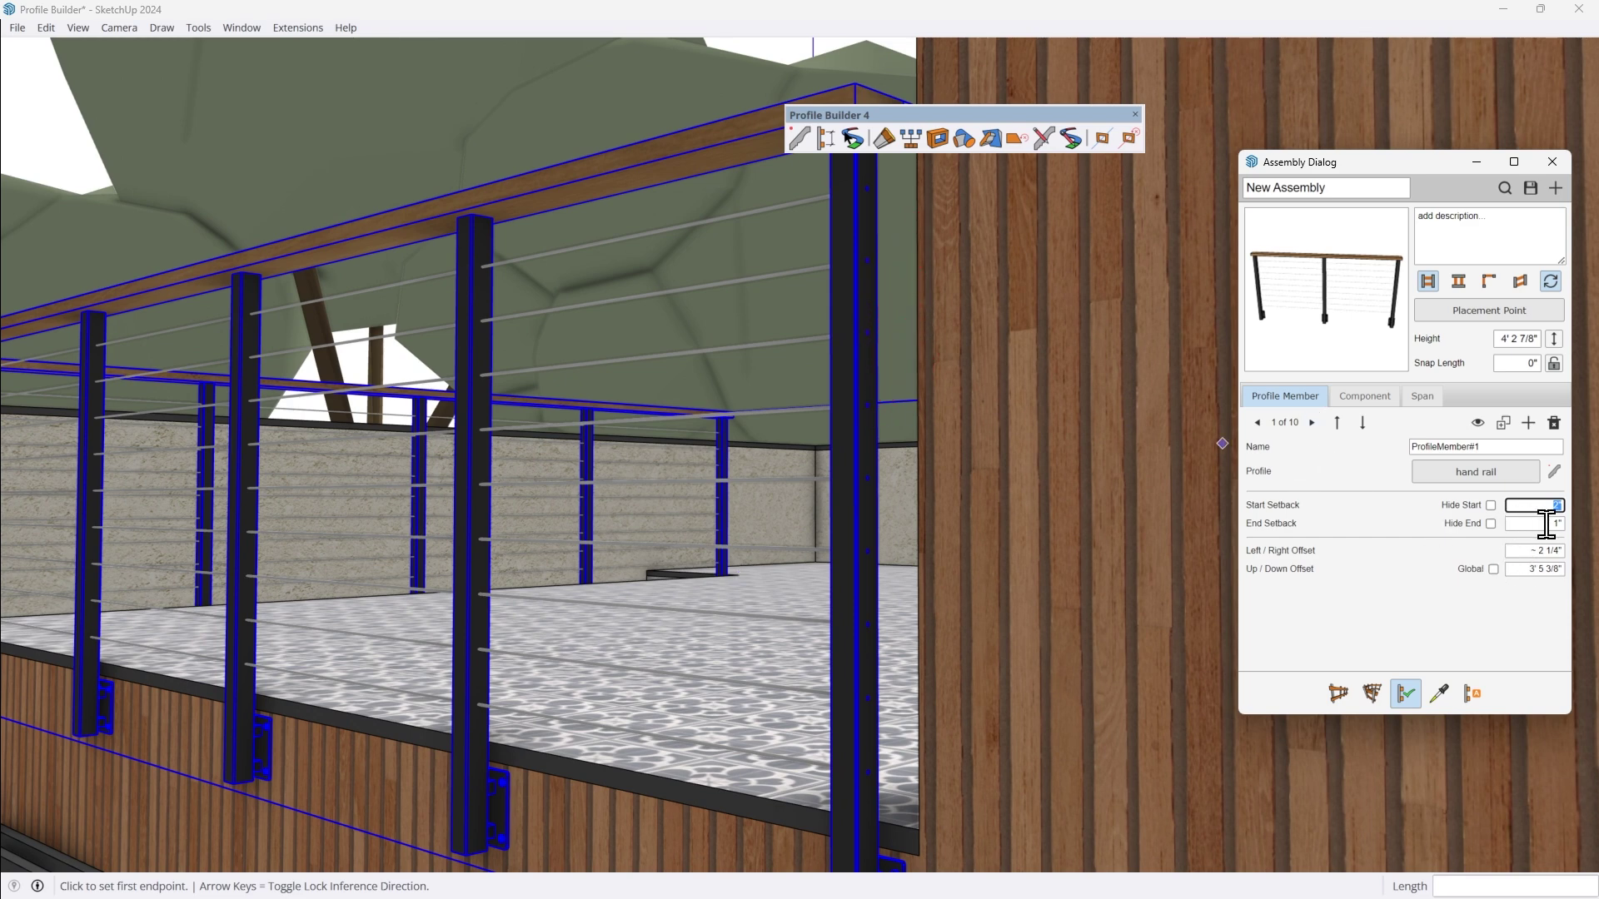
mouse_move(901, 335)
middle_down()
mouse_move(915, 311)
mouse_move(850, 349)
middle_up()
key(space)
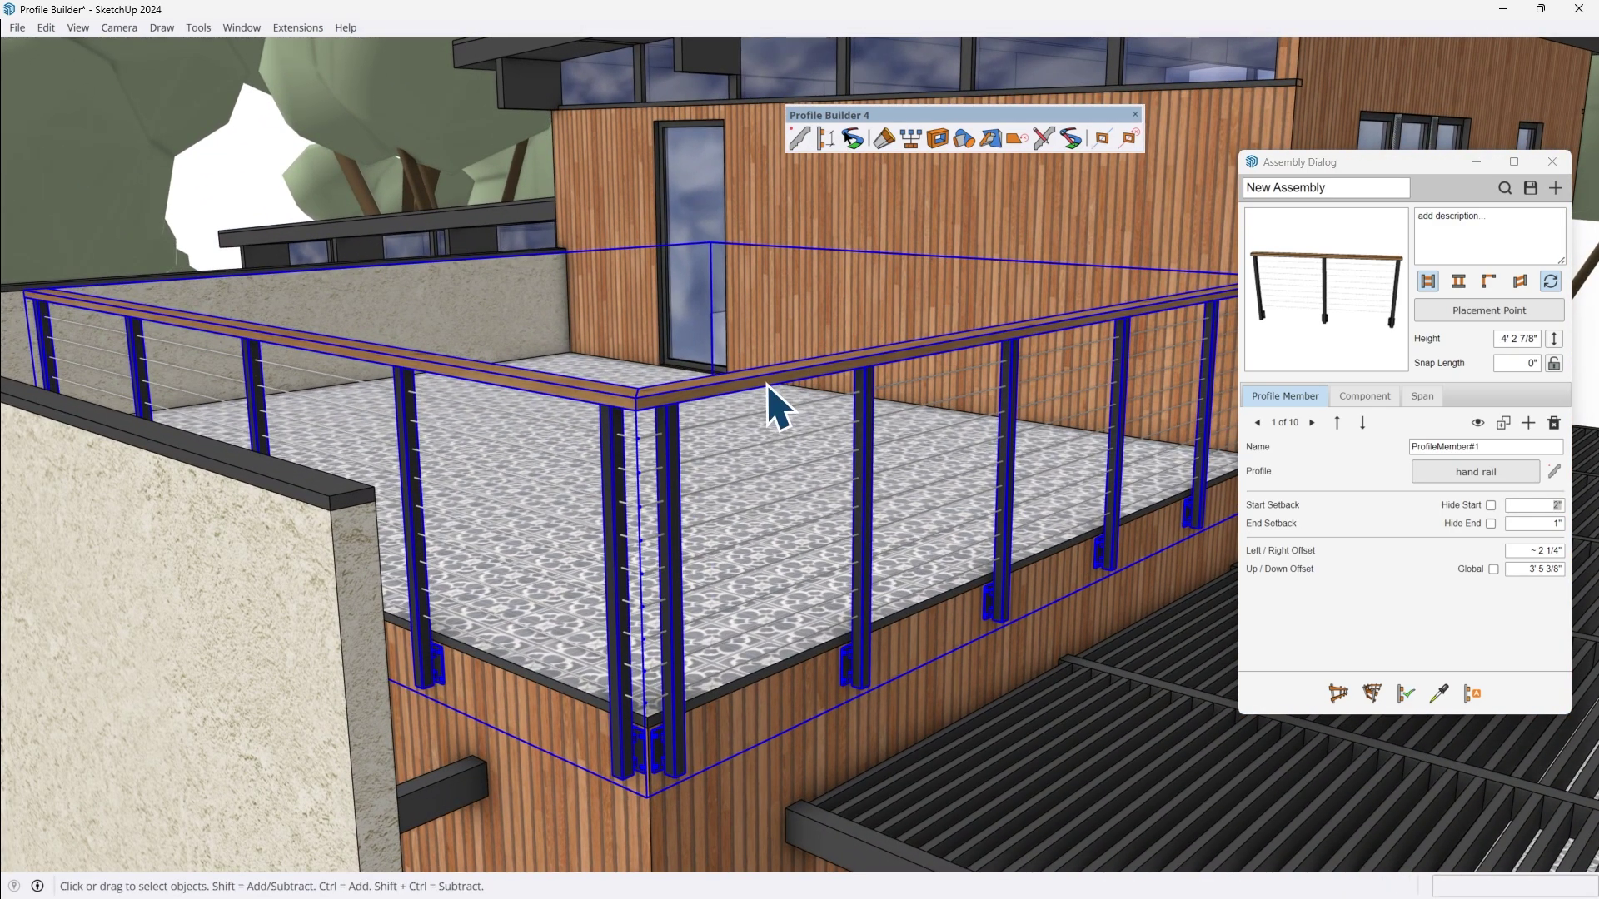
shift+click(760, 371)
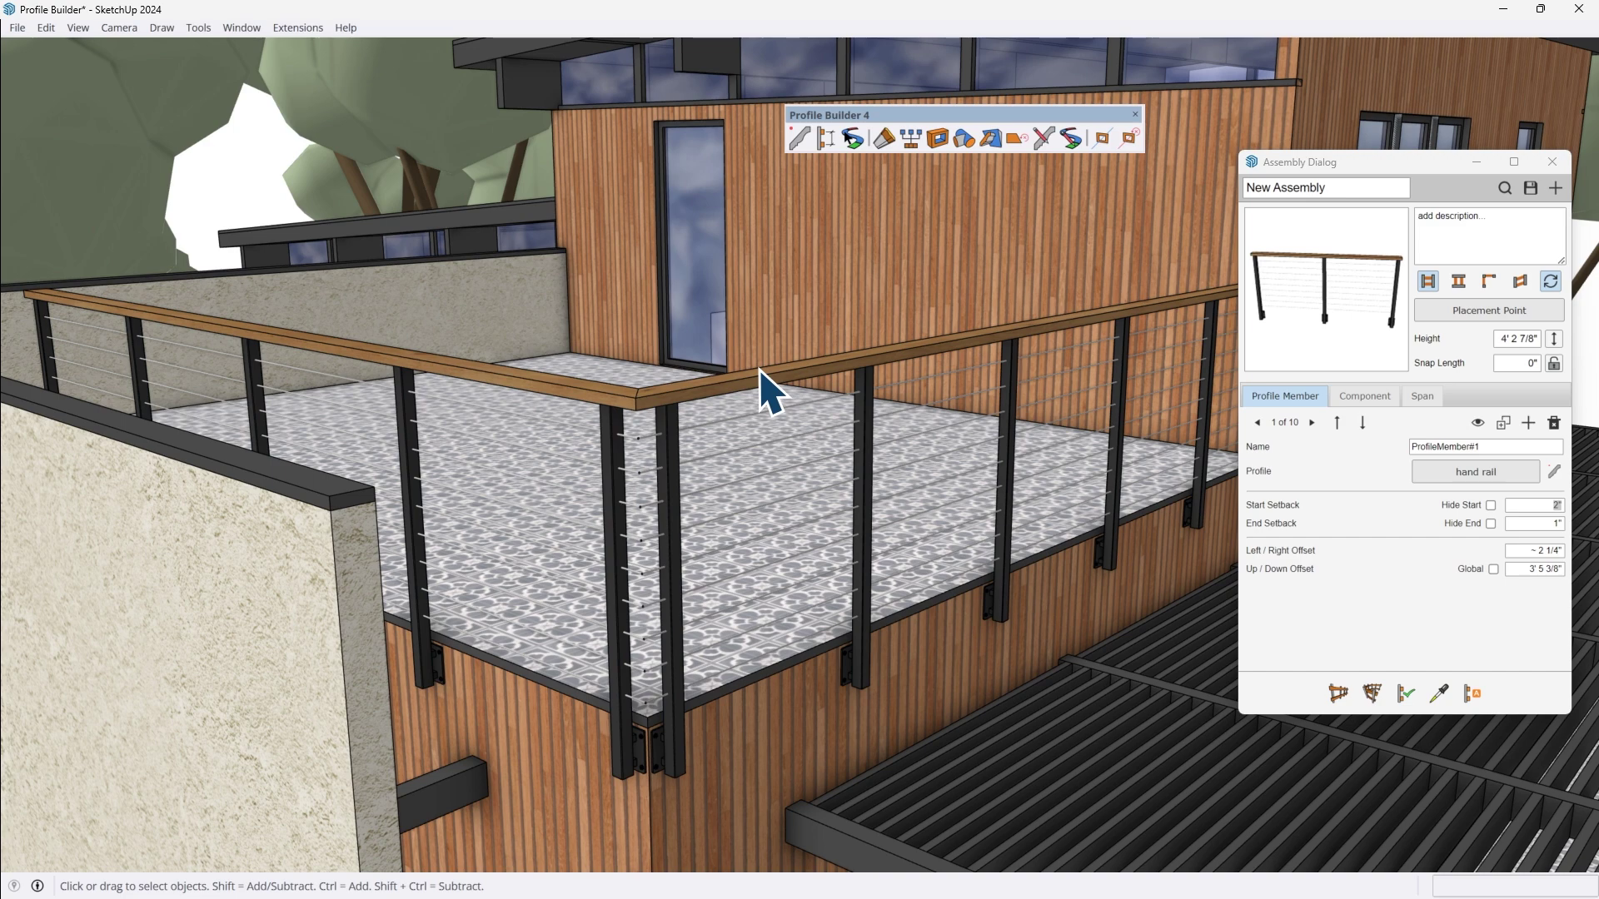
scroll(760, 372, up, 1)
drag(1350, 164, 1308, 172)
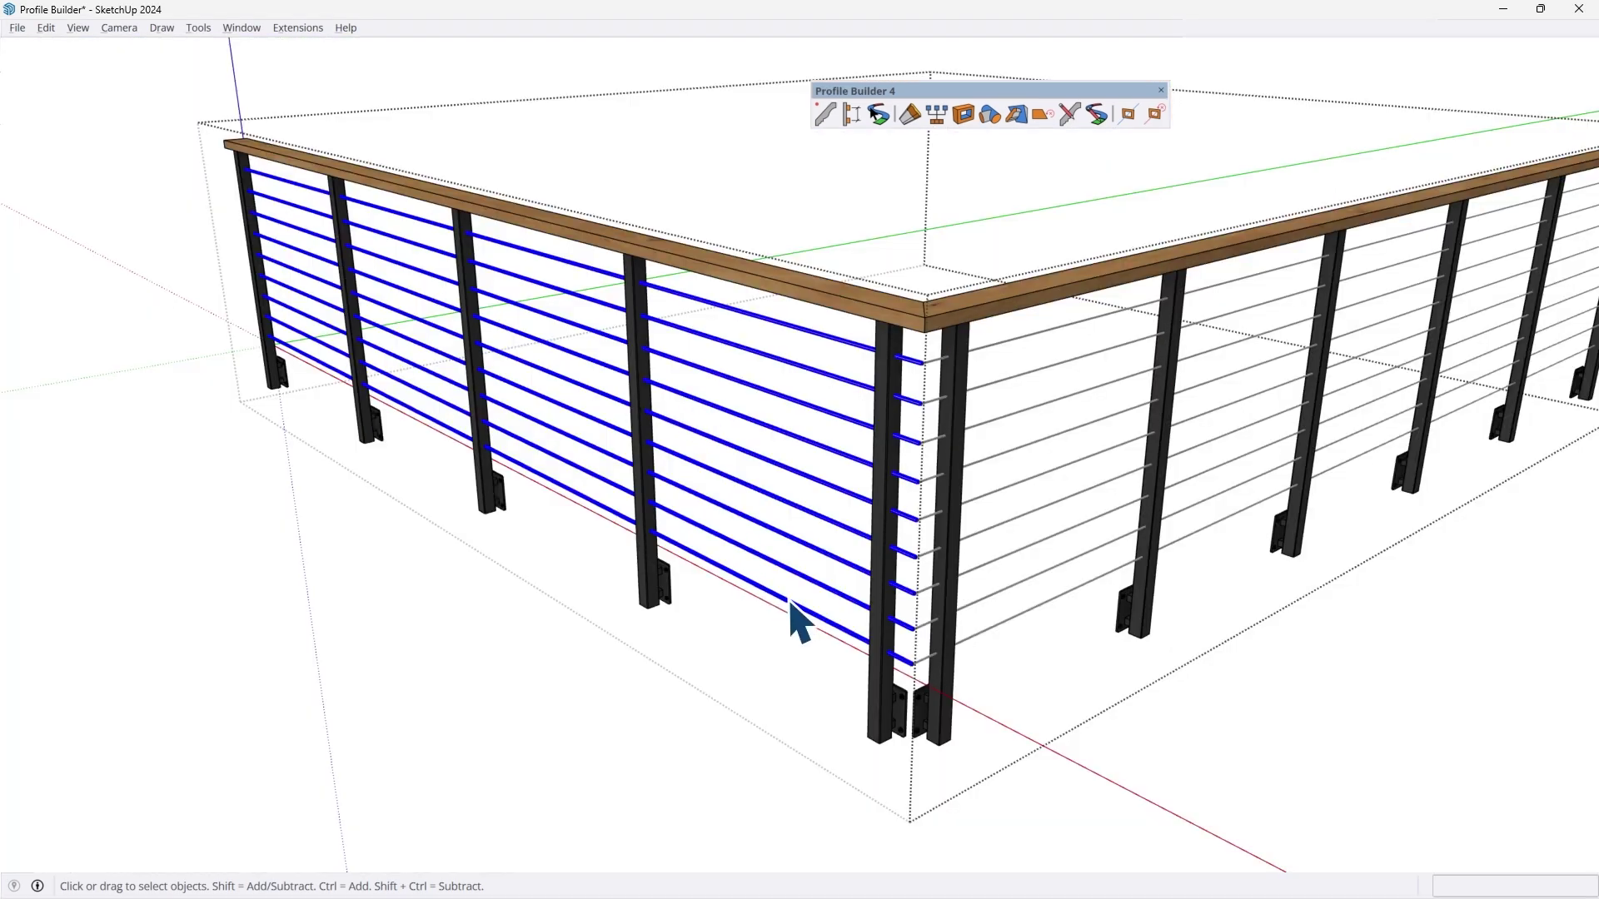
- Select the cables of the shorter railing run and trim their protruding ends back to the corner post with the Extend tool
drag(806, 624, 793, 327)
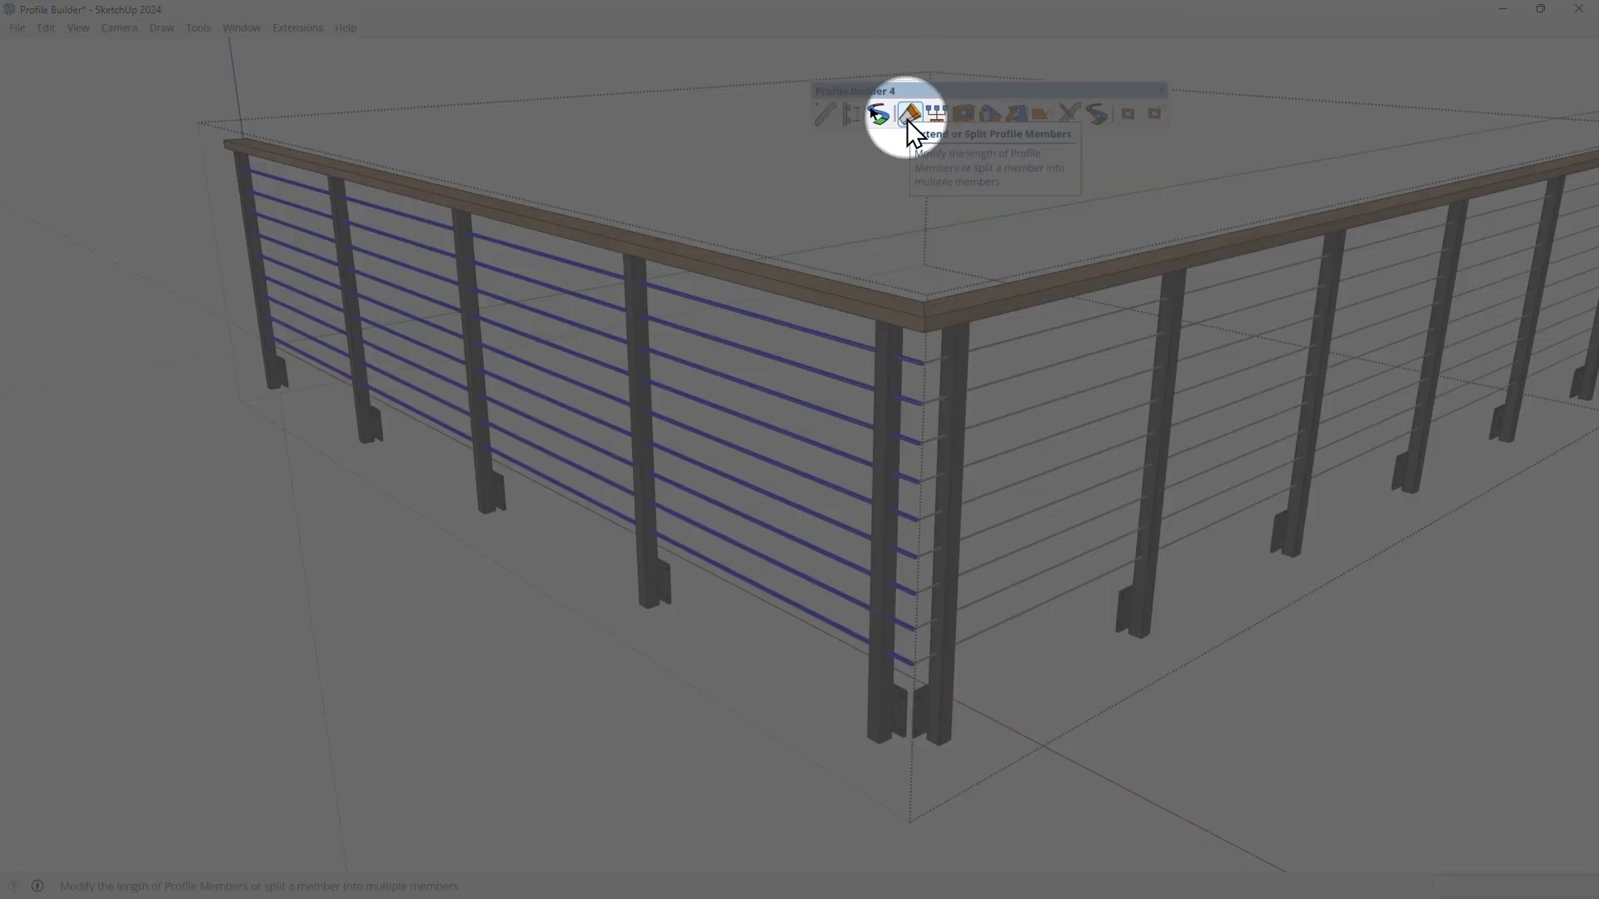
click(908, 119)
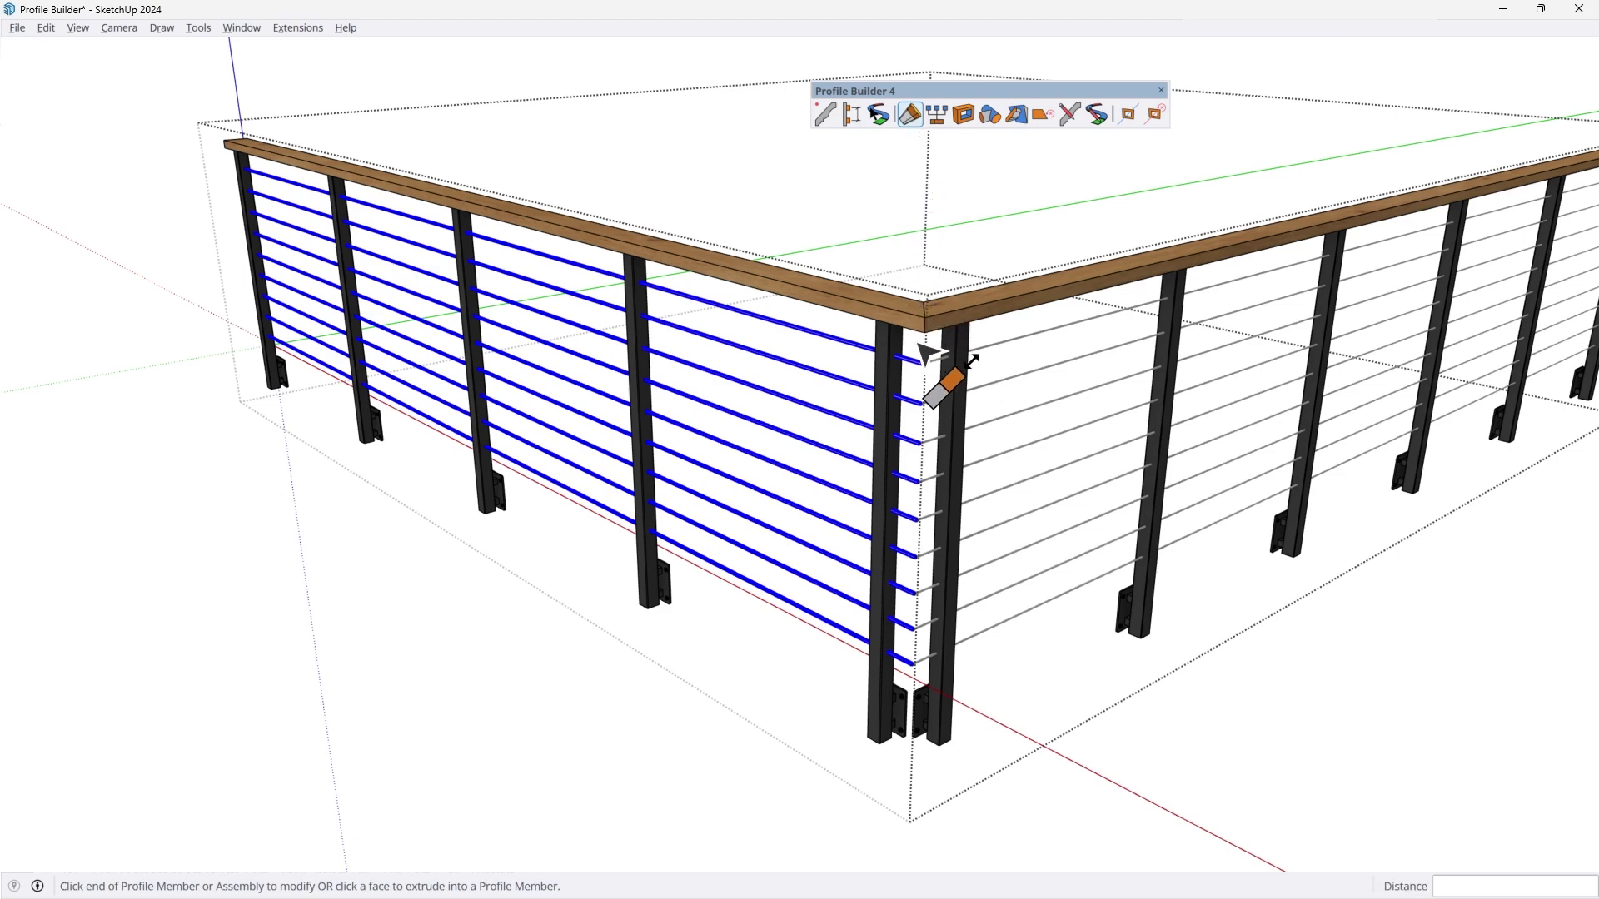
scroll(916, 366, up, 5)
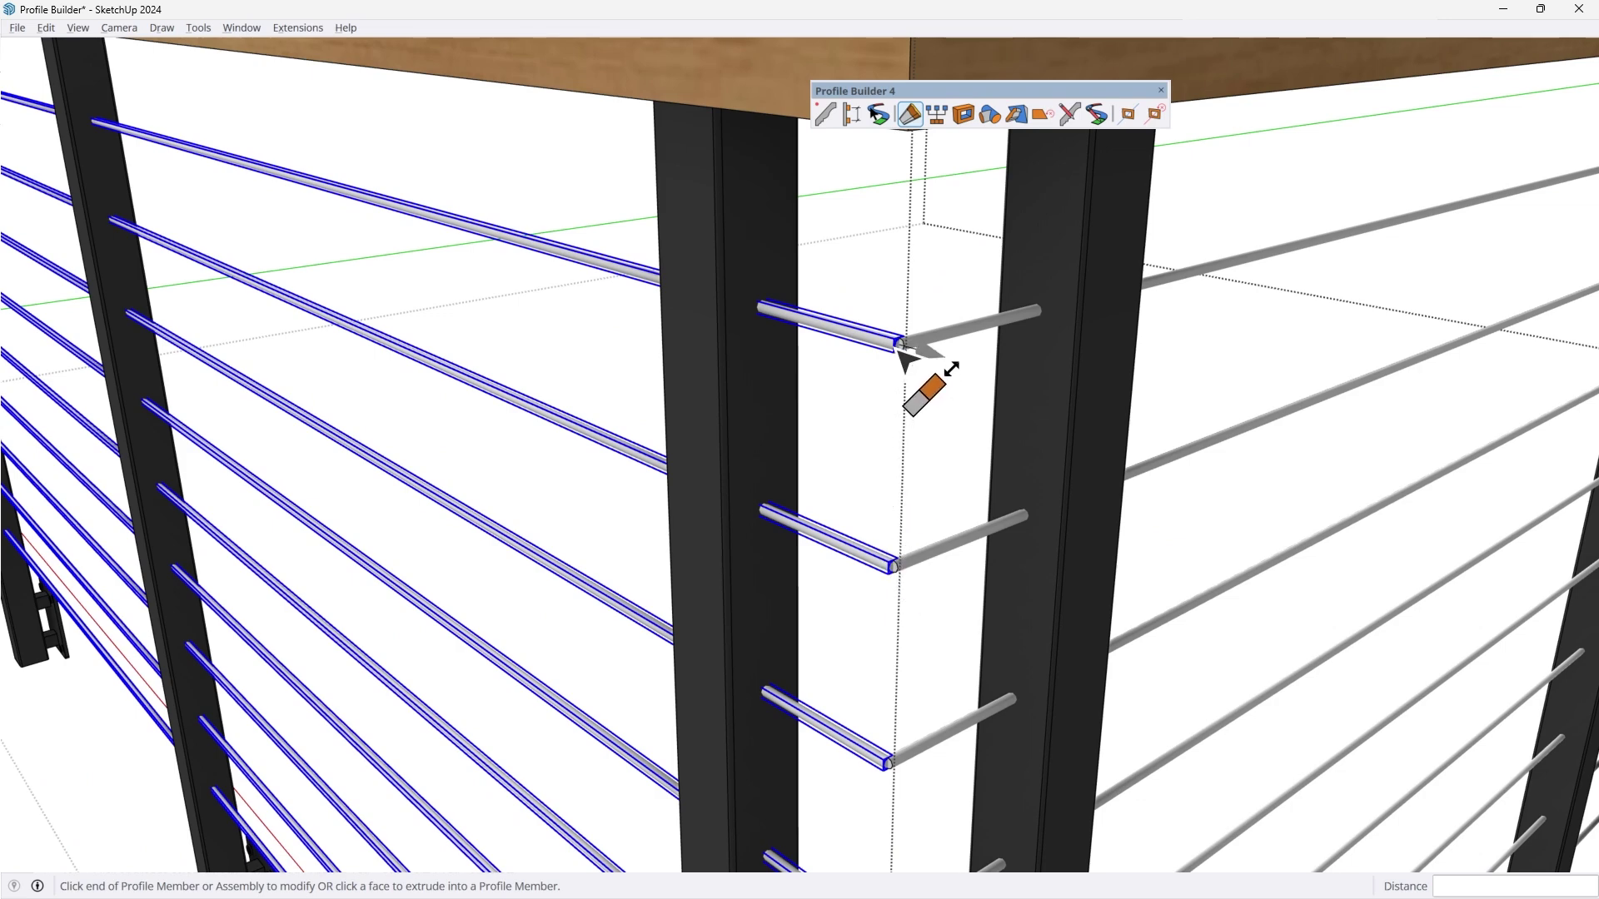
click(900, 343)
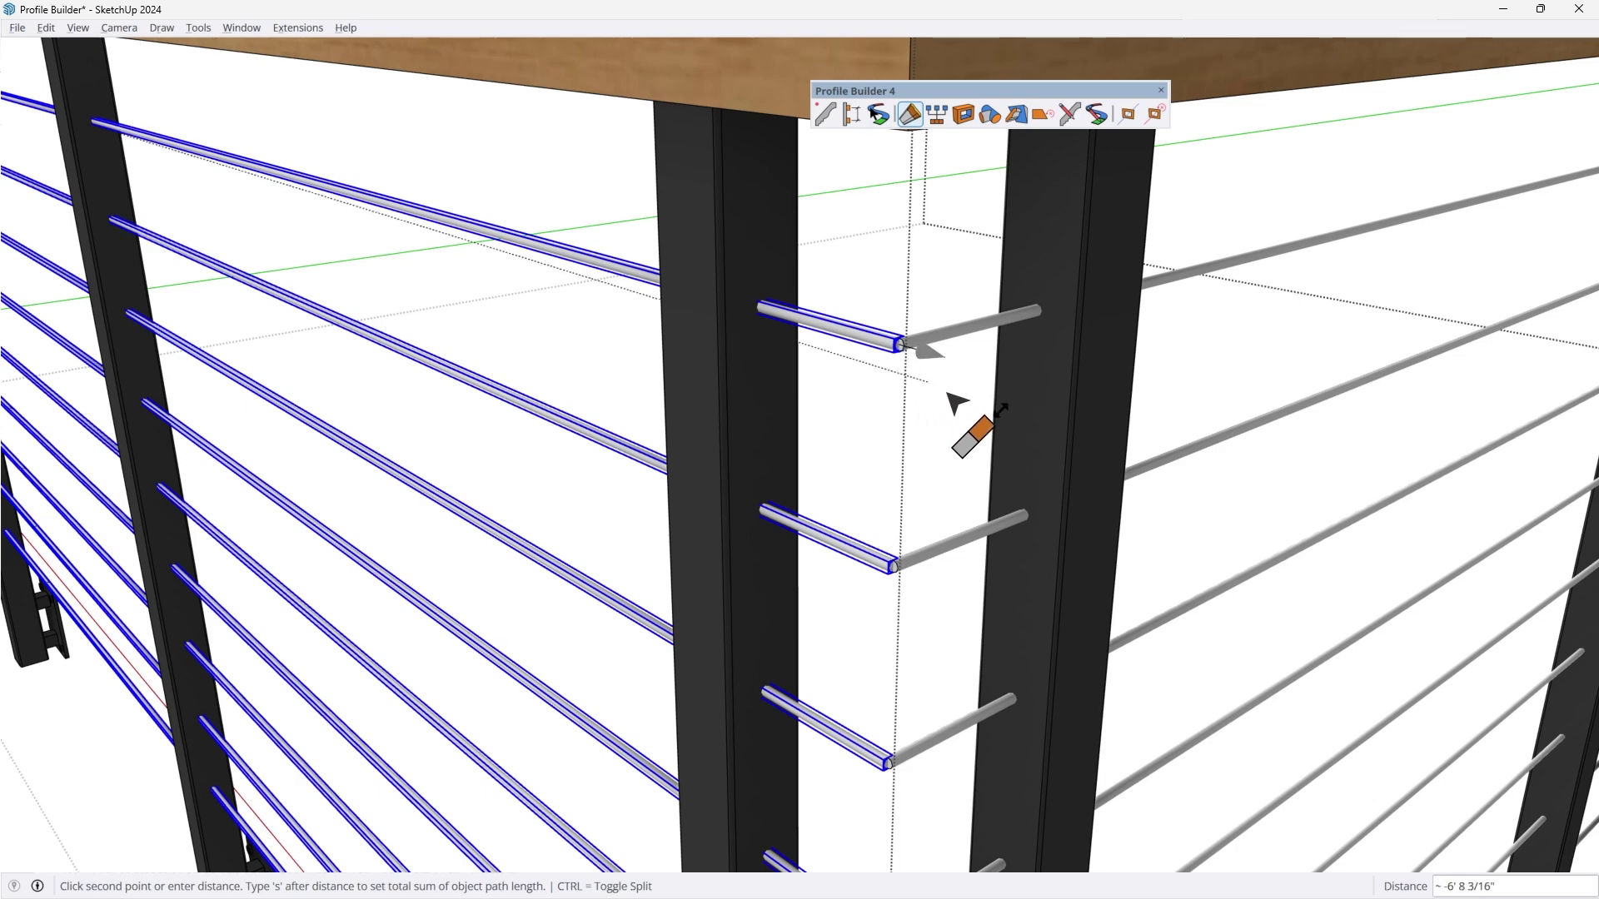
scroll(1132, 437, down, 8)
scroll(1175, 445, down, 1)
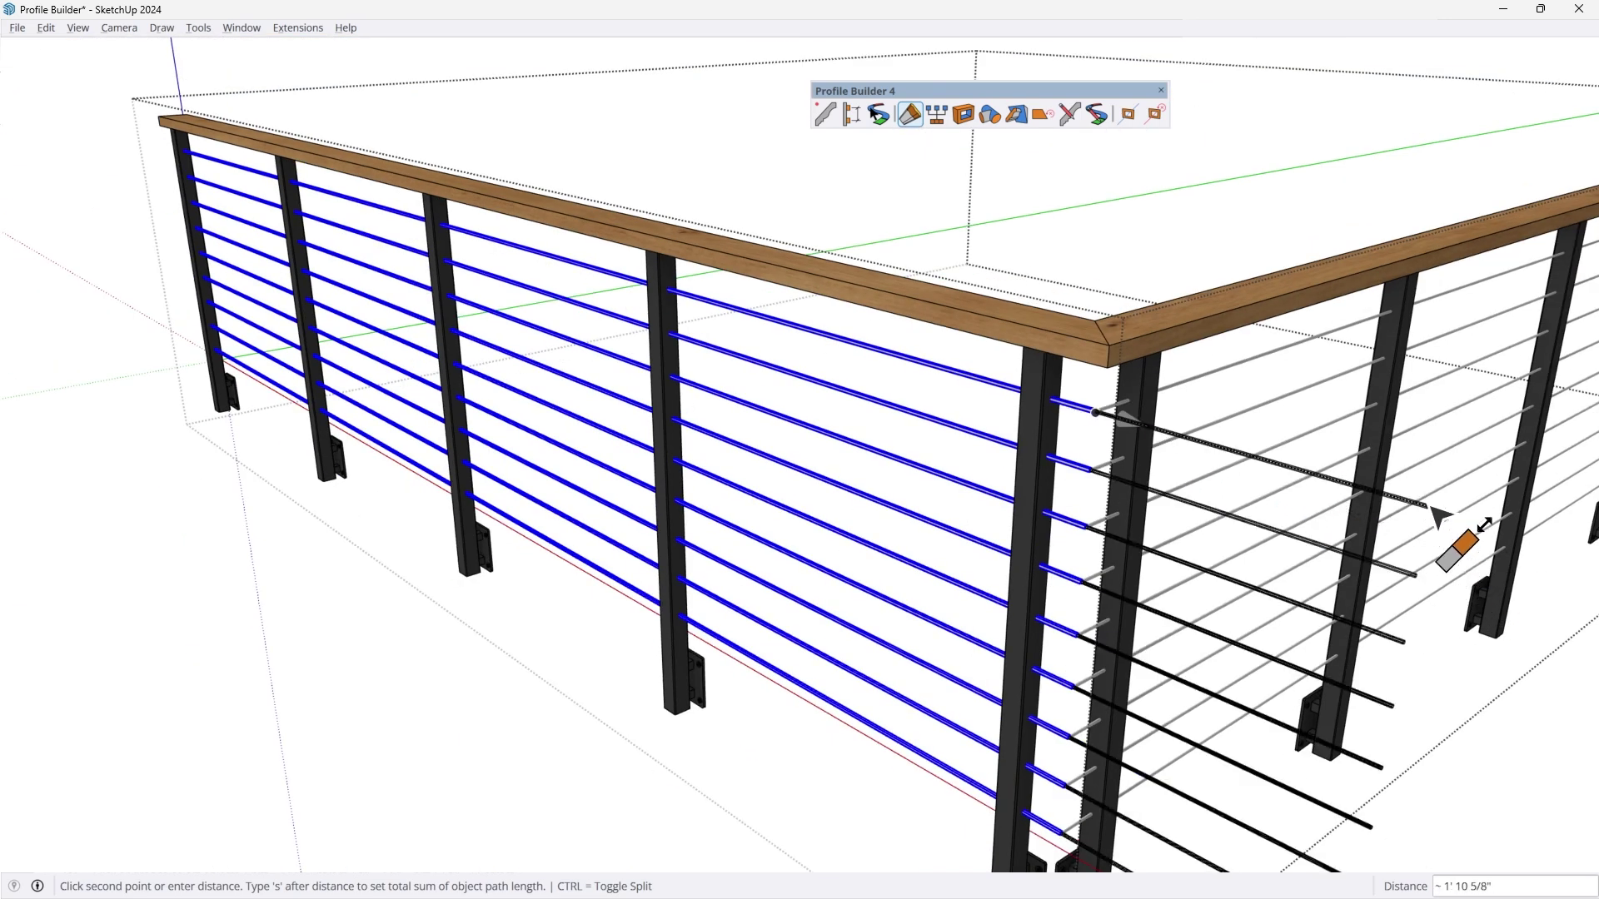
middle_drag(1135, 446, 956, 350)
scroll(866, 307, up, 6)
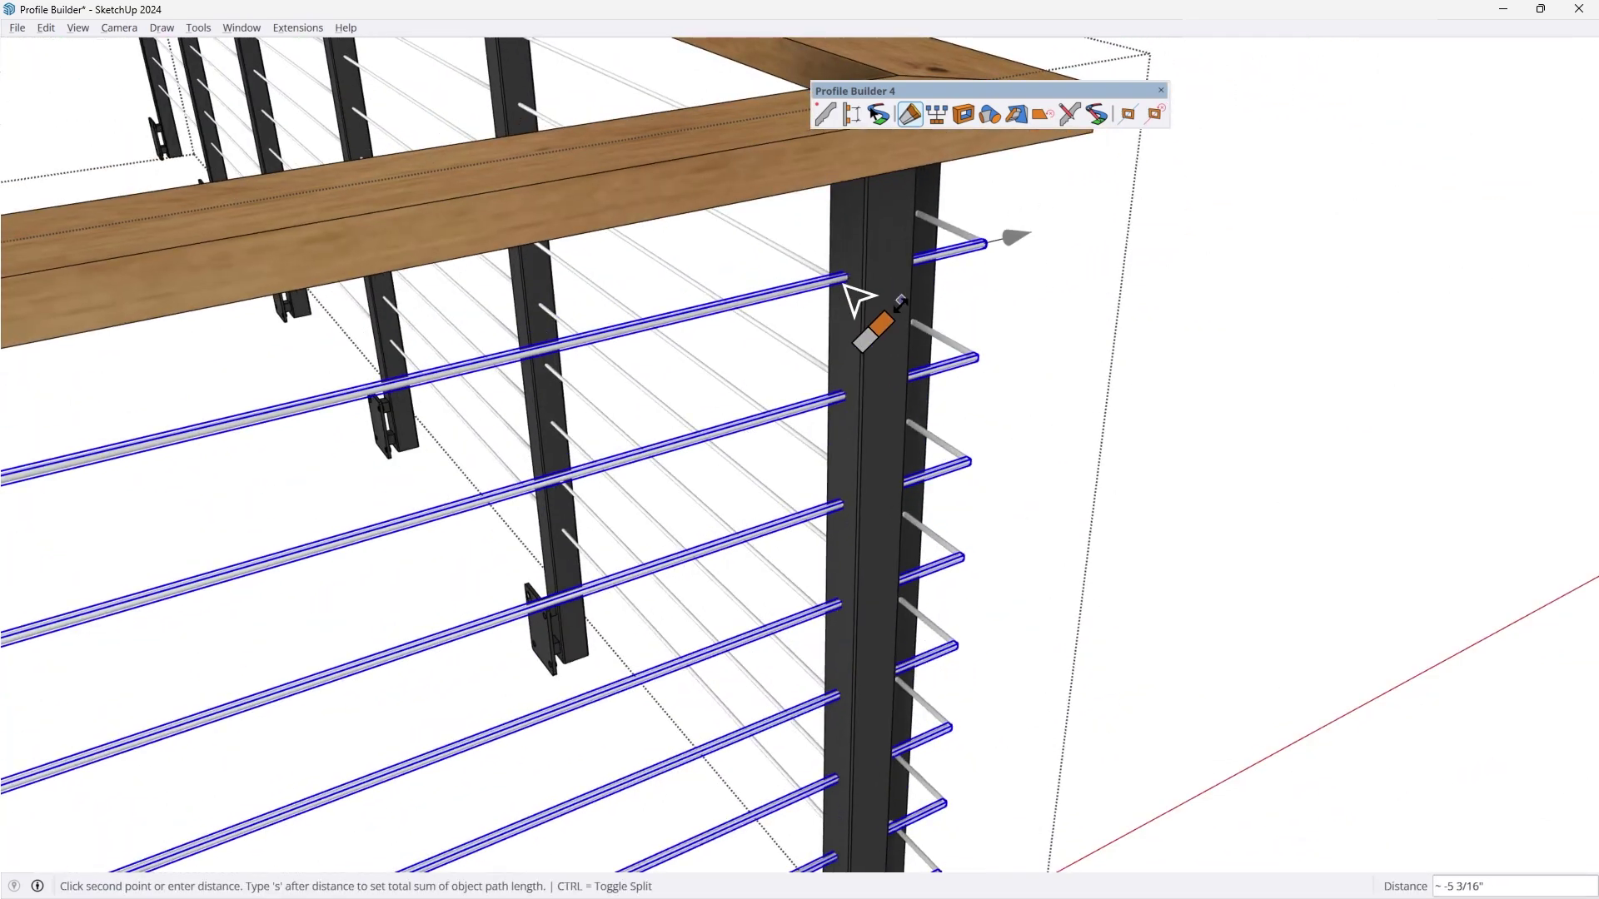
scroll(862, 270, up, 4)
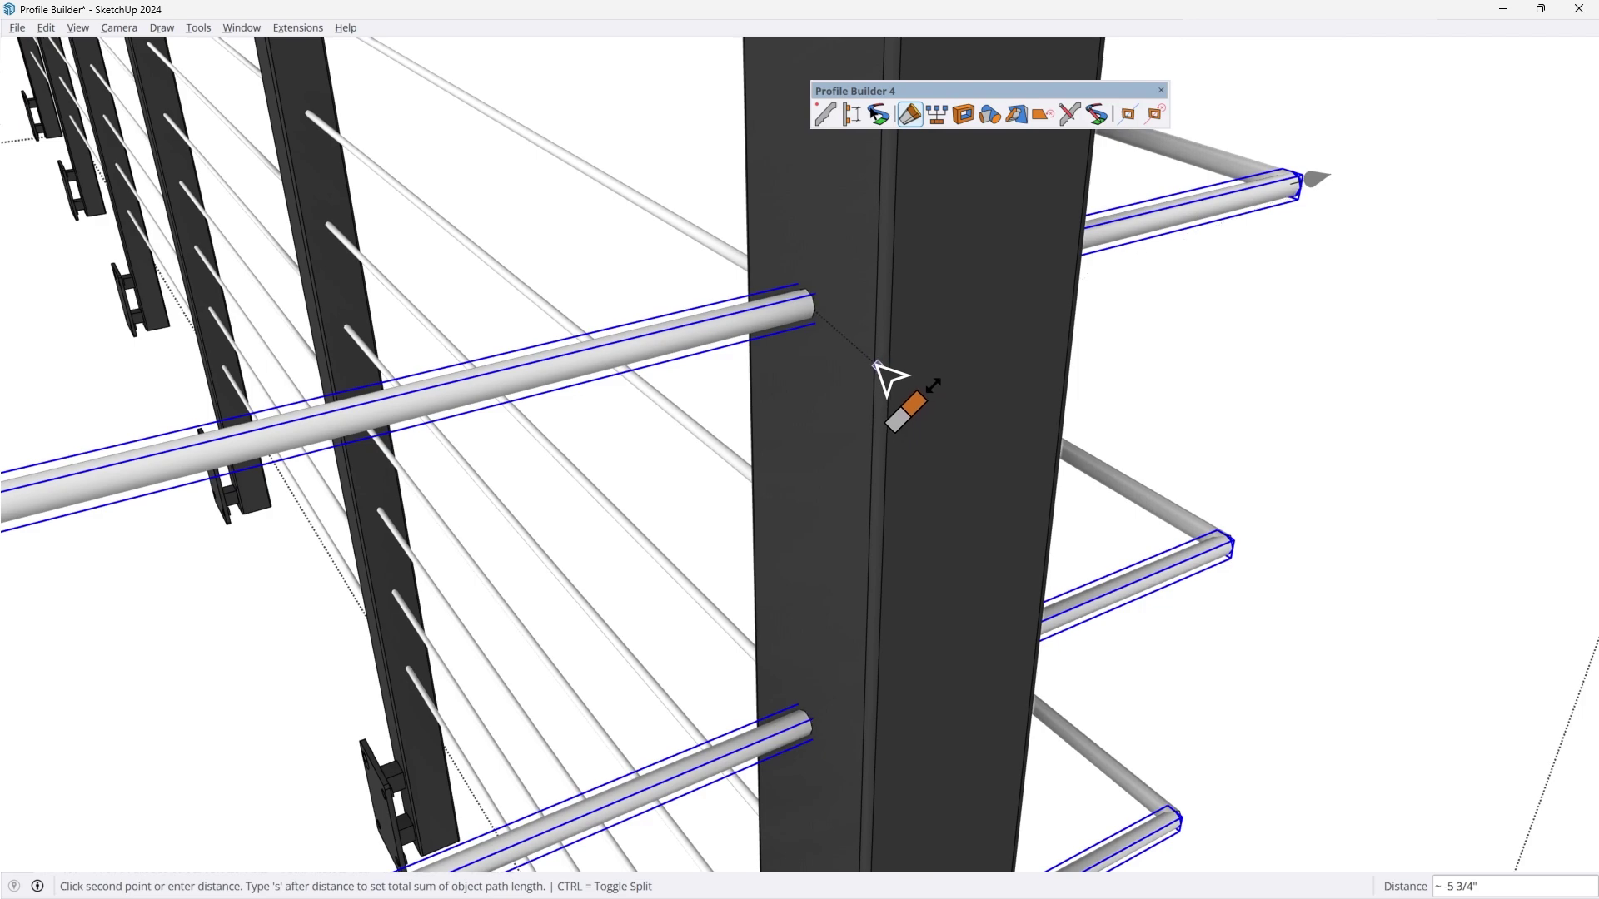
scroll(879, 365, down, 5)
middle_drag(885, 371, 254, 291)
middle_drag(686, 411, 428, 309)
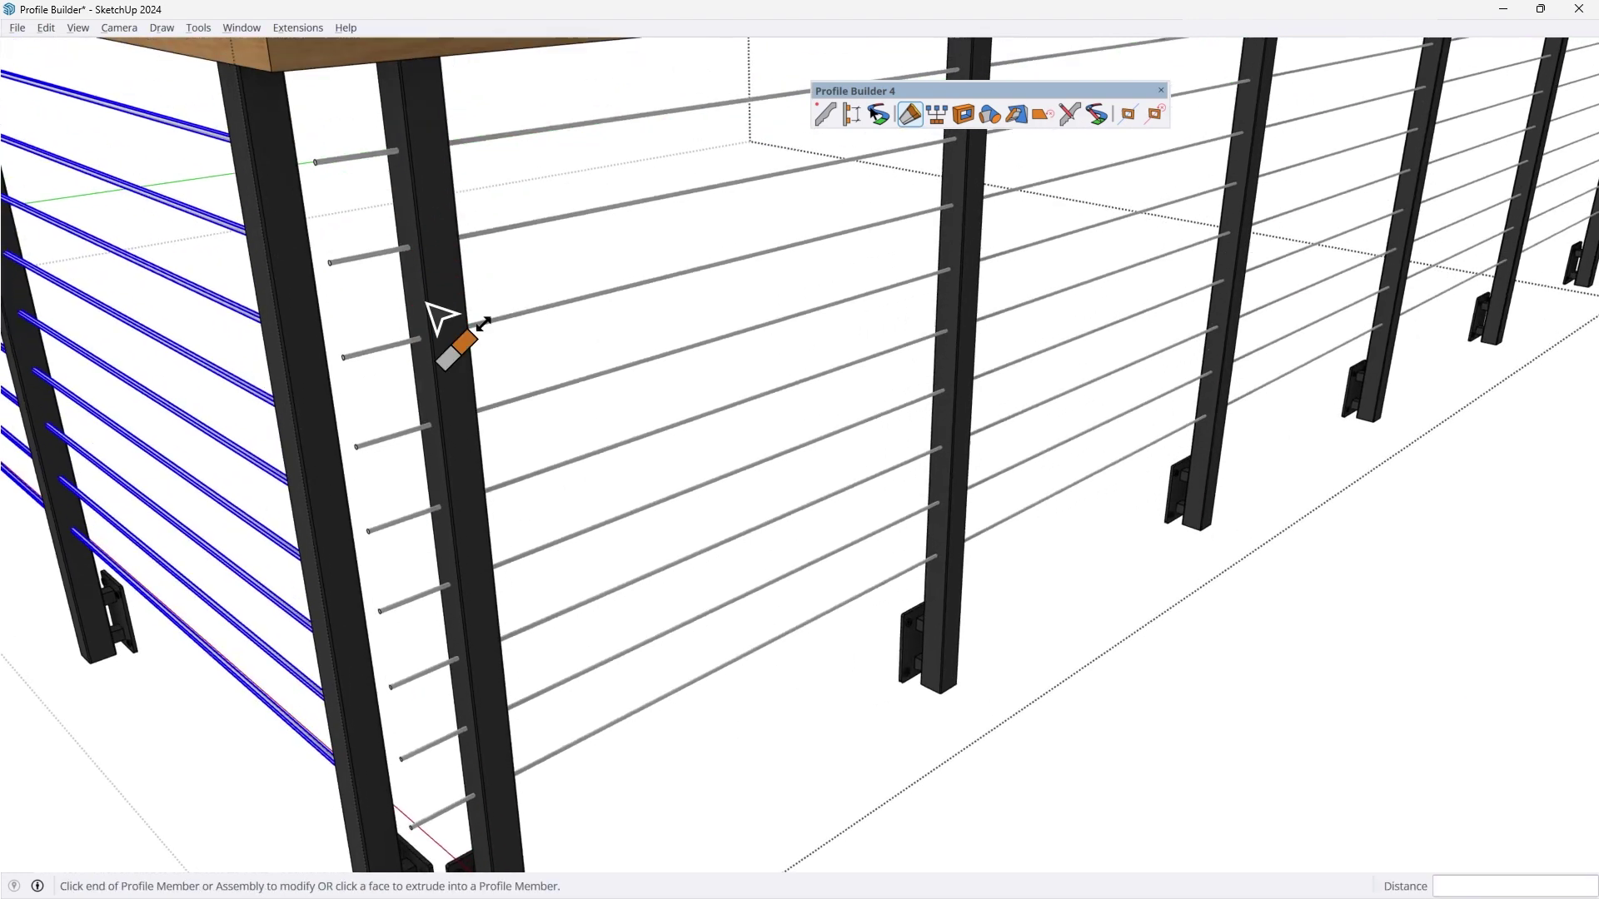
- Select all cables of the longer railing run and trim their corner ends back to the adjacent corner post
scroll(441, 319, down, 2)
middle_drag(513, 336, 540, 361)
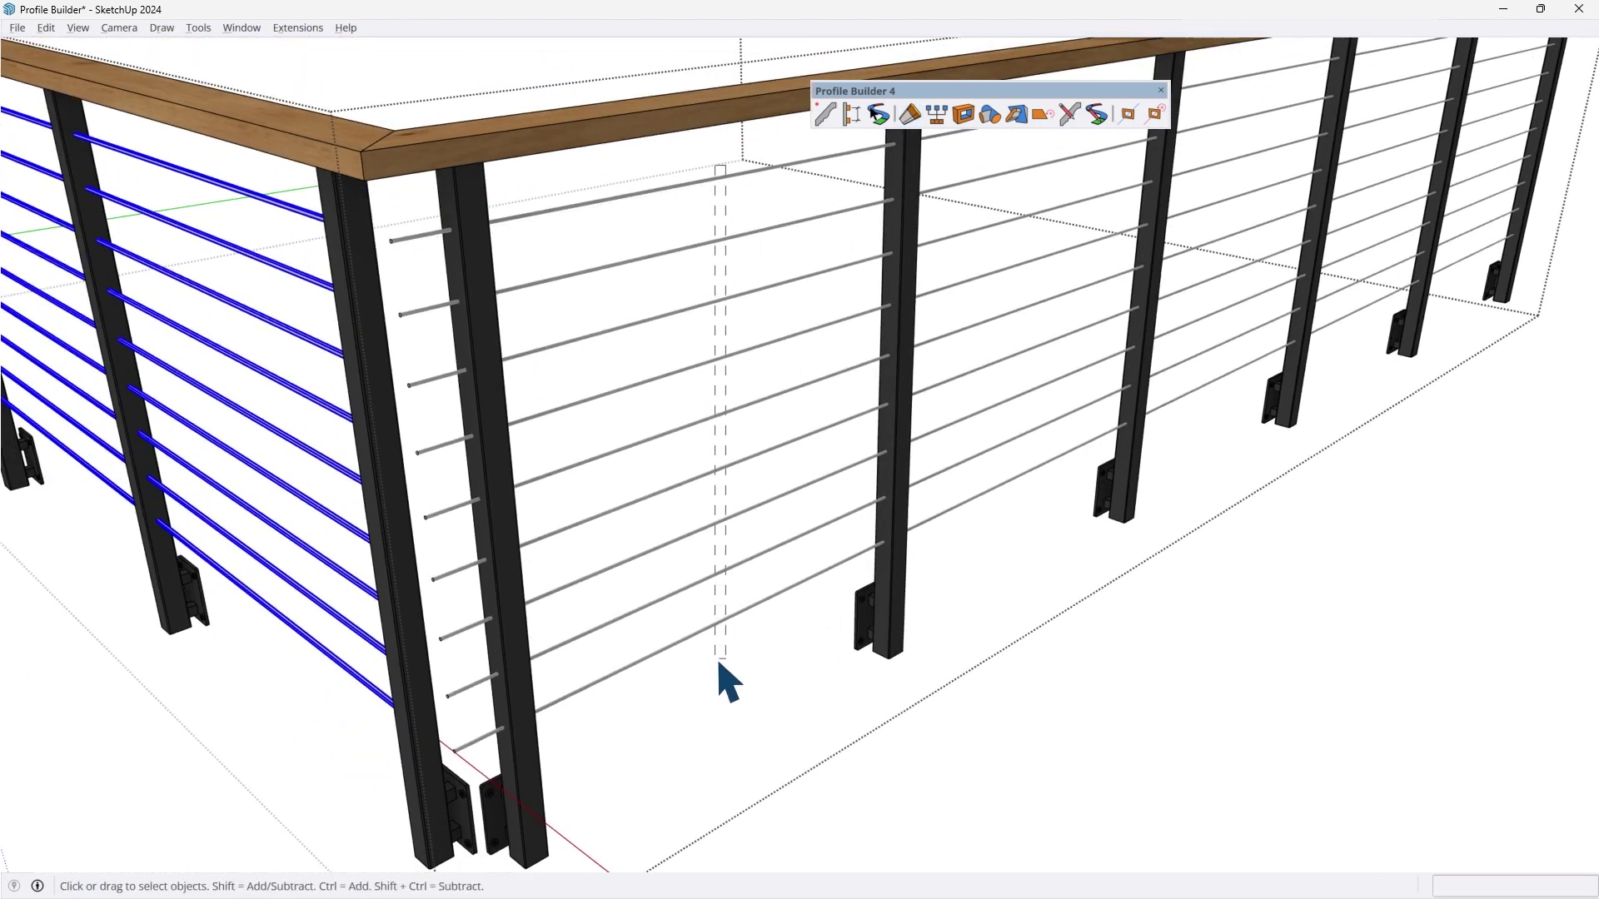
drag(720, 662, 721, 664)
click(910, 114)
scroll(400, 258, up, 3)
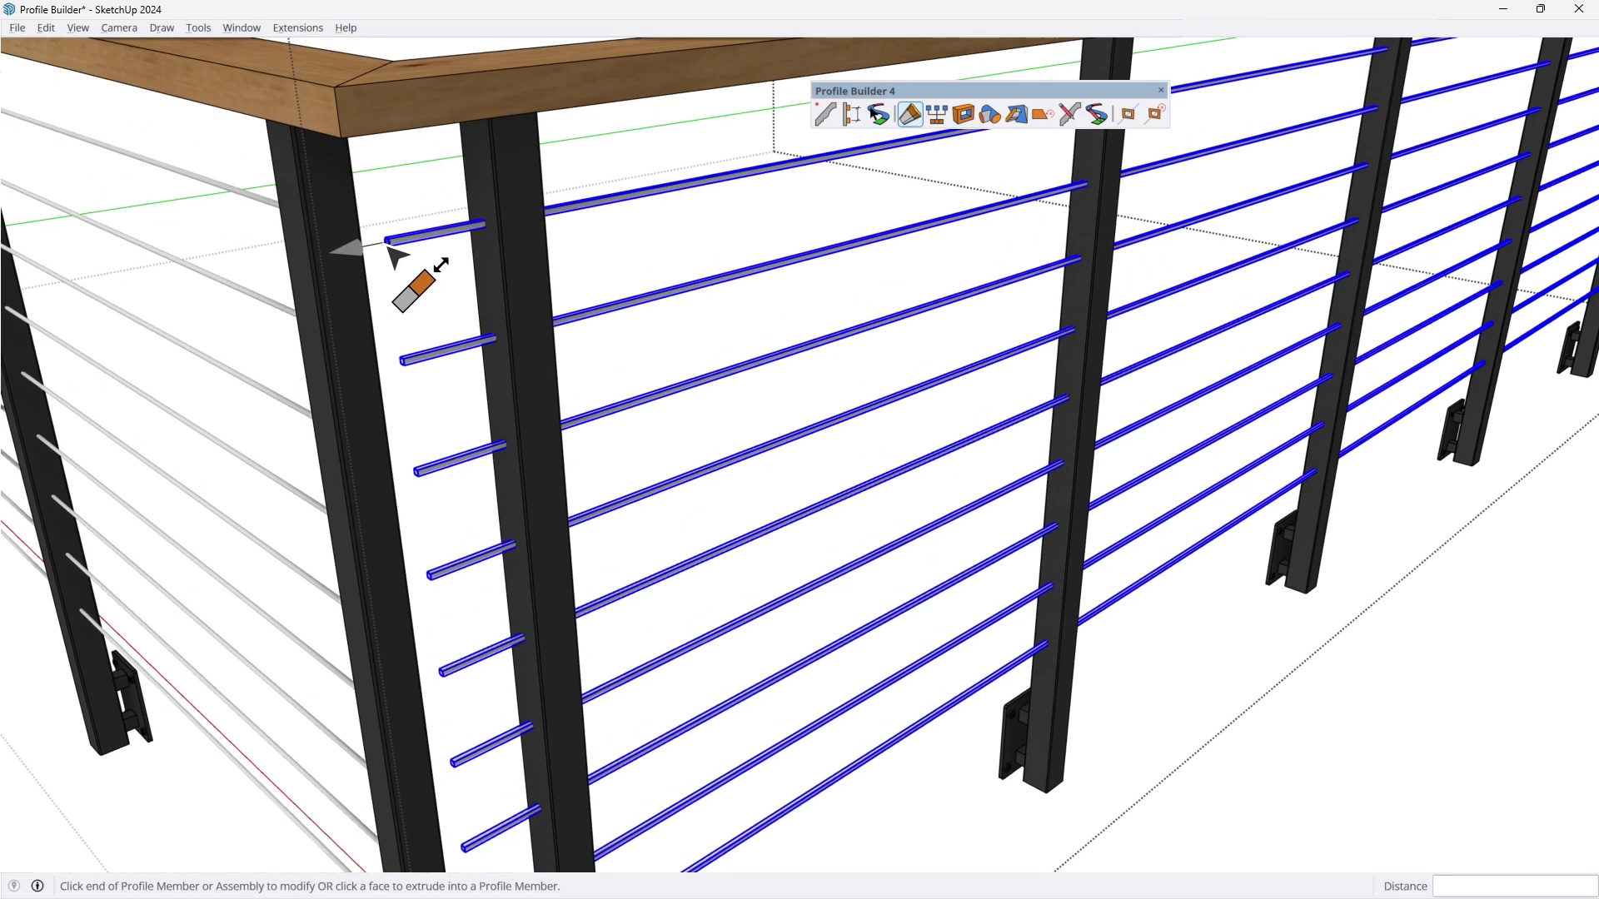
click(388, 247)
middle_drag(557, 257, 643, 166)
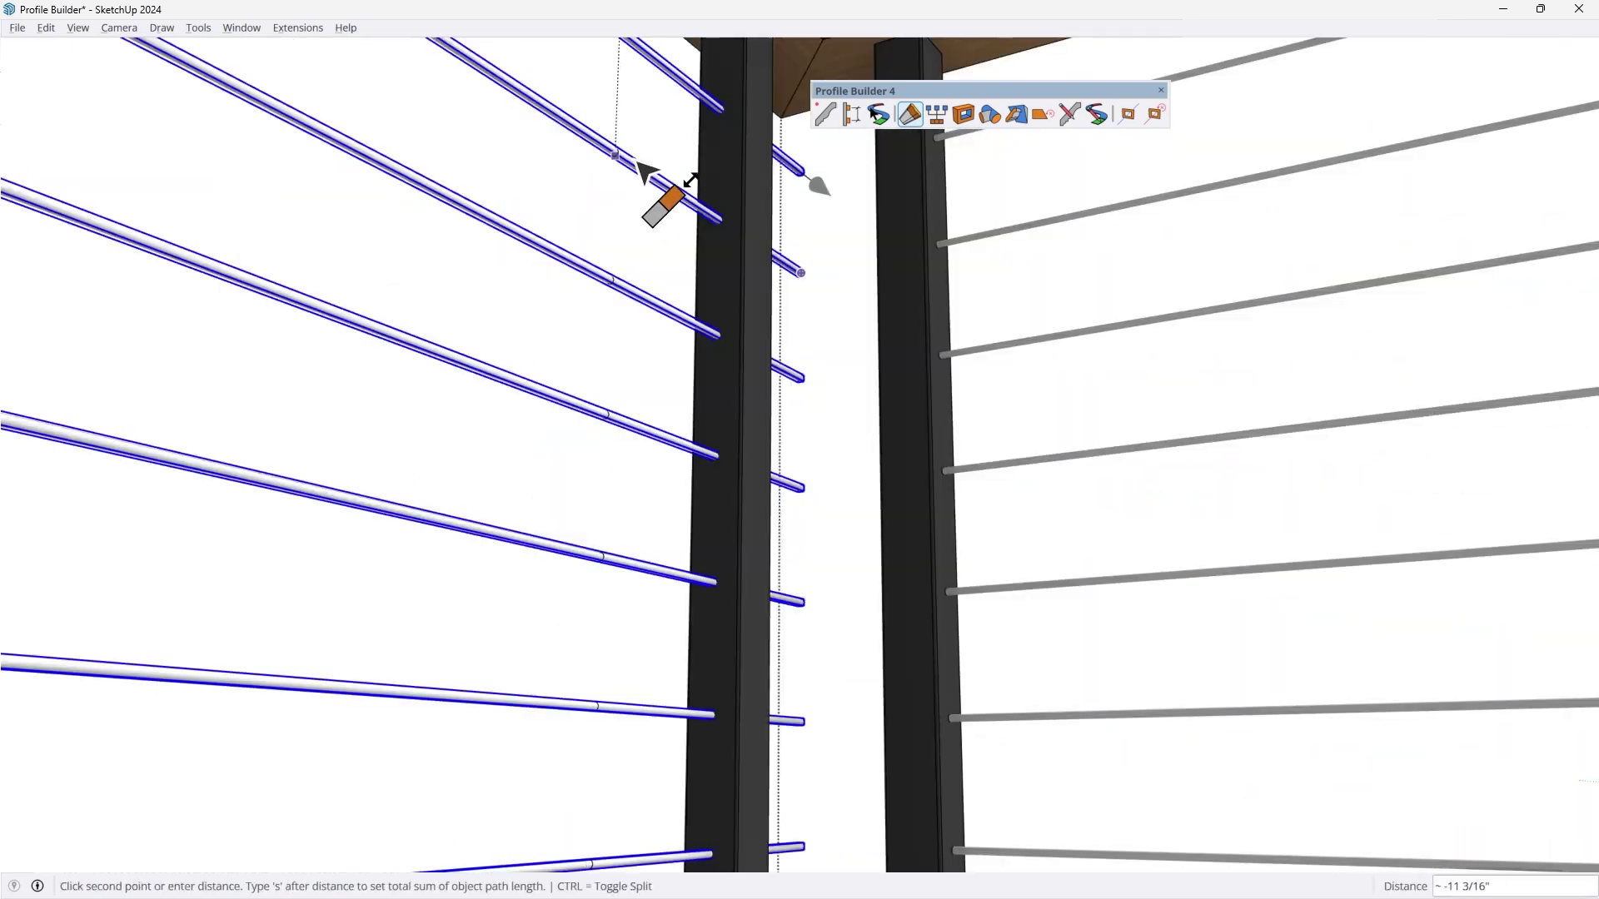
click(723, 218)
scroll(820, 287, down, 8)
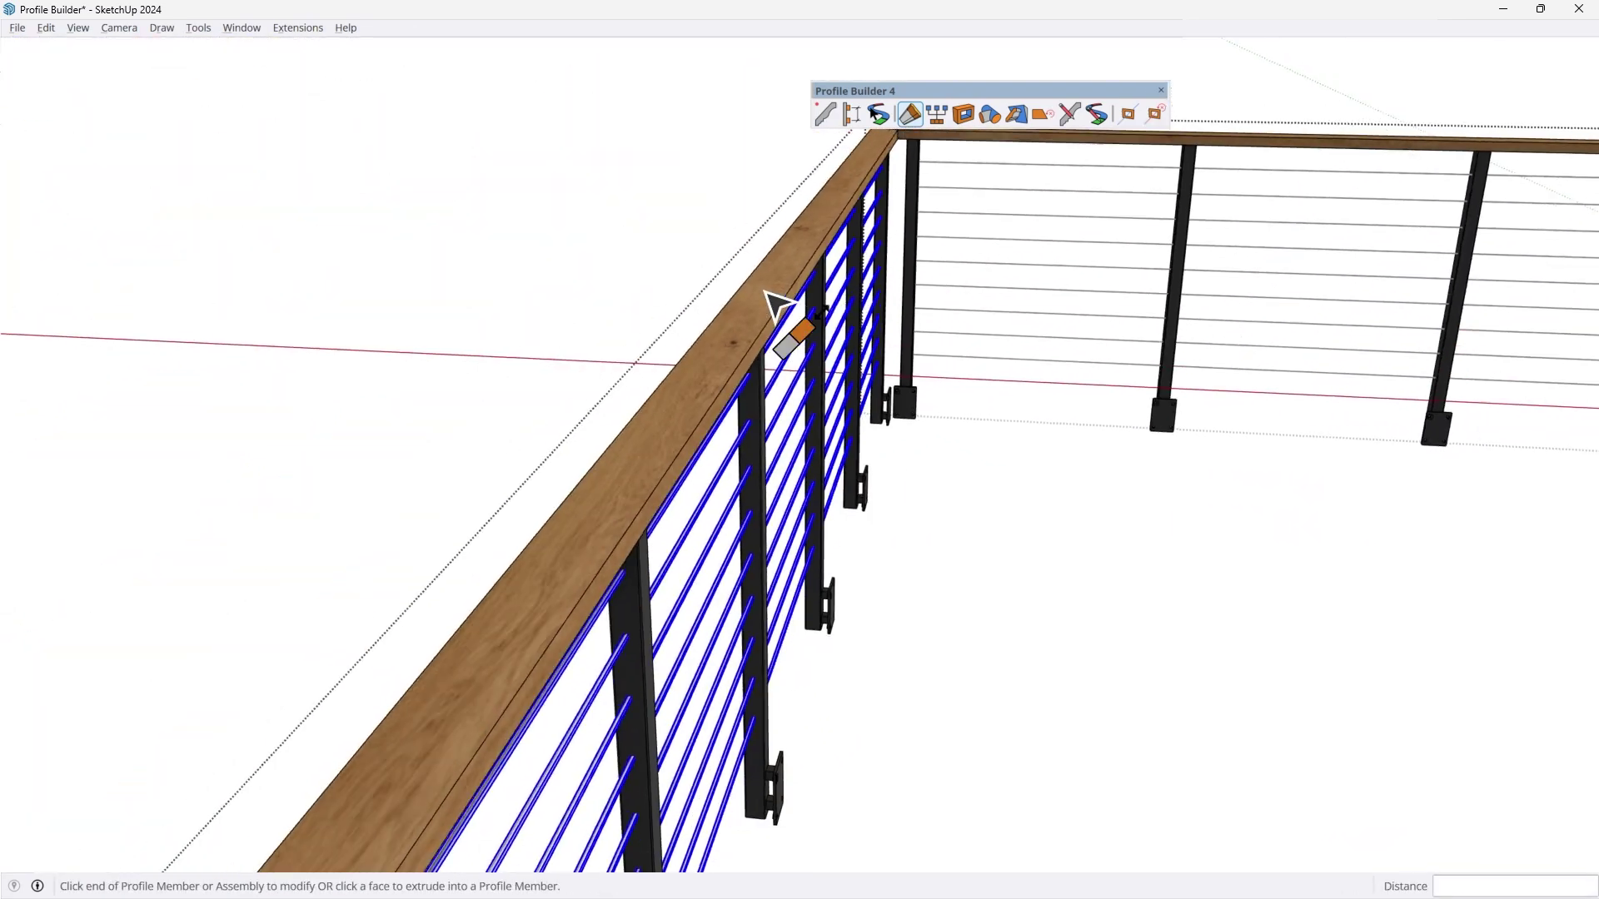
- Select the longer run's cables for trimming at the outer end and hide the end post that covers their ends
scroll(764, 300, down, 5)
scroll(773, 467, up, 4)
middle_drag(786, 454, 666, 404)
scroll(777, 395, up, 2)
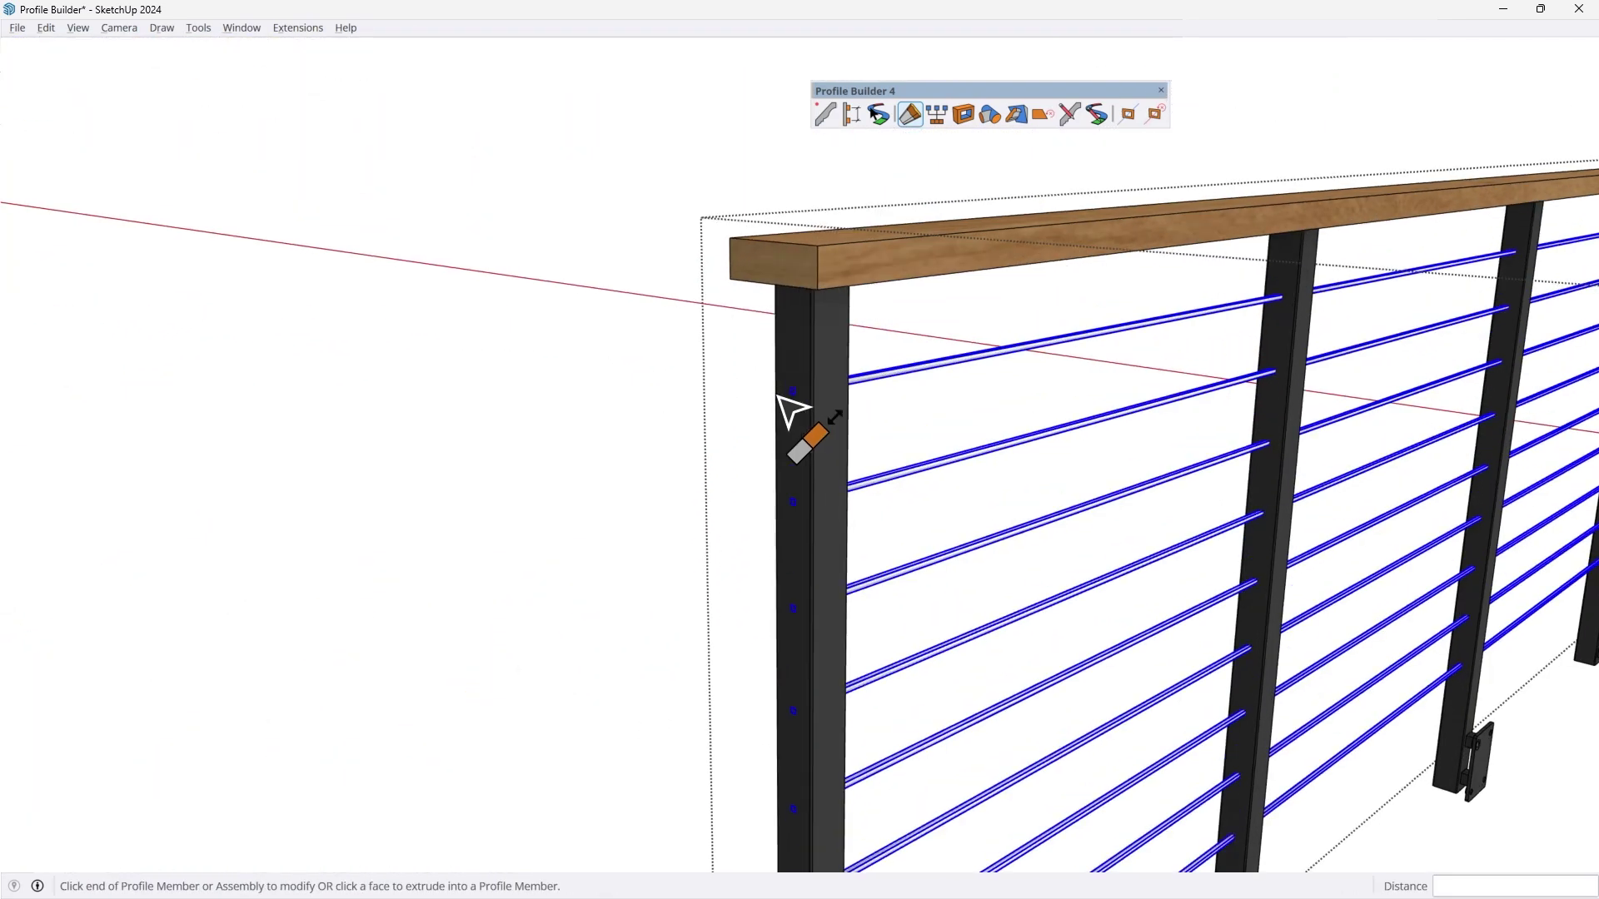
scroll(777, 396, up, 2)
drag(922, 312, 922, 520)
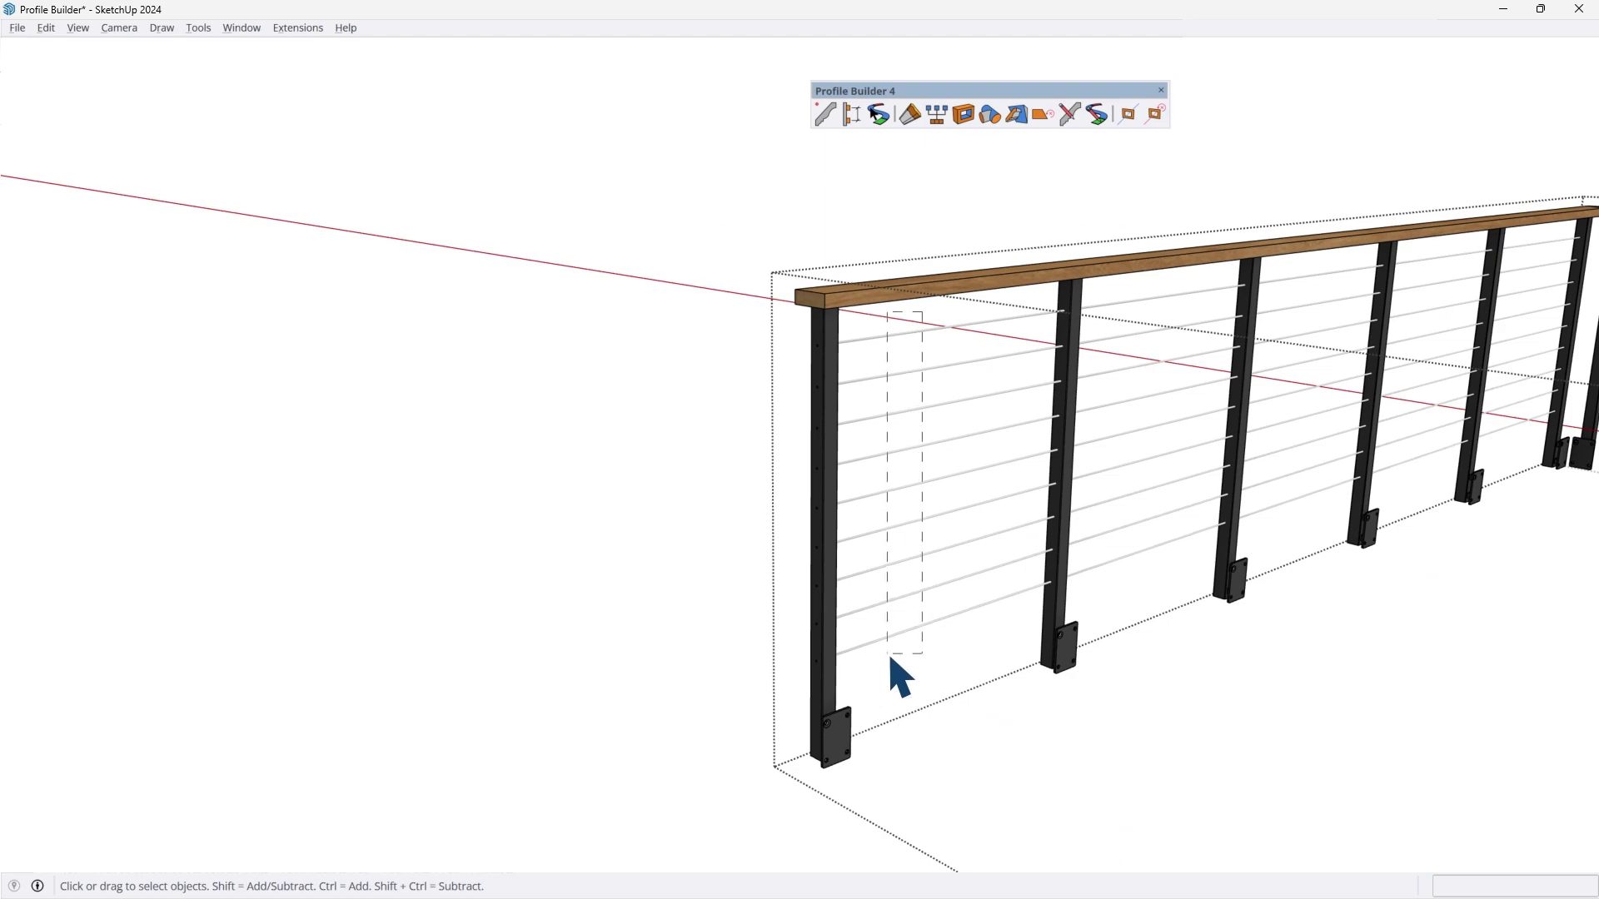
drag(890, 658, 888, 654)
click(909, 114)
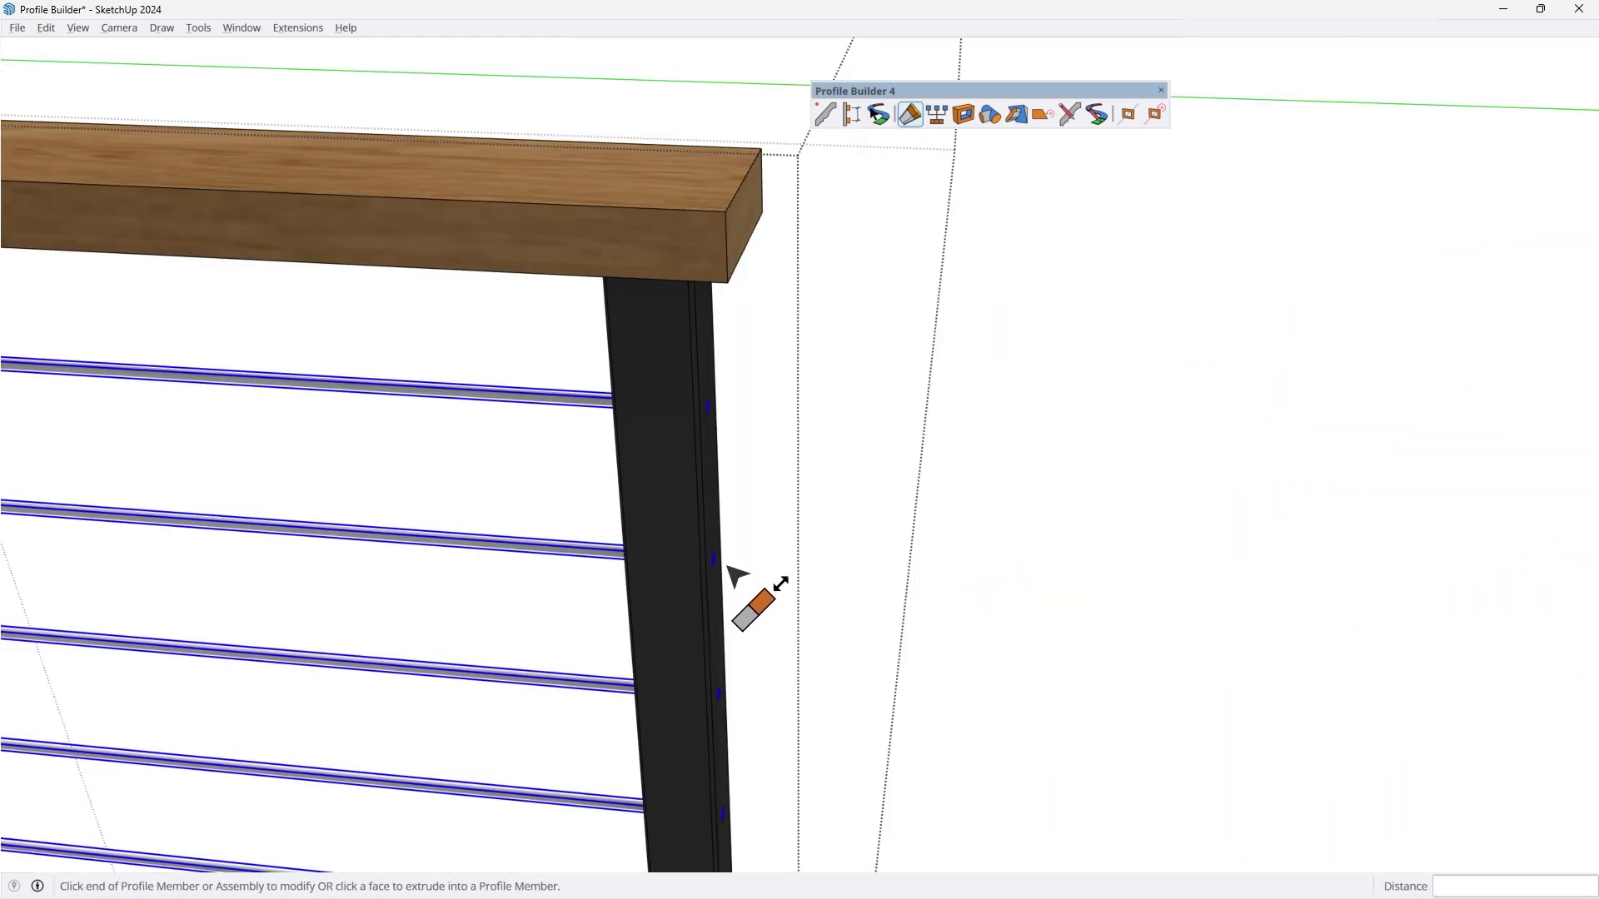
shift+middle_drag(716, 564, 617, 468)
scroll(617, 468, up, 1)
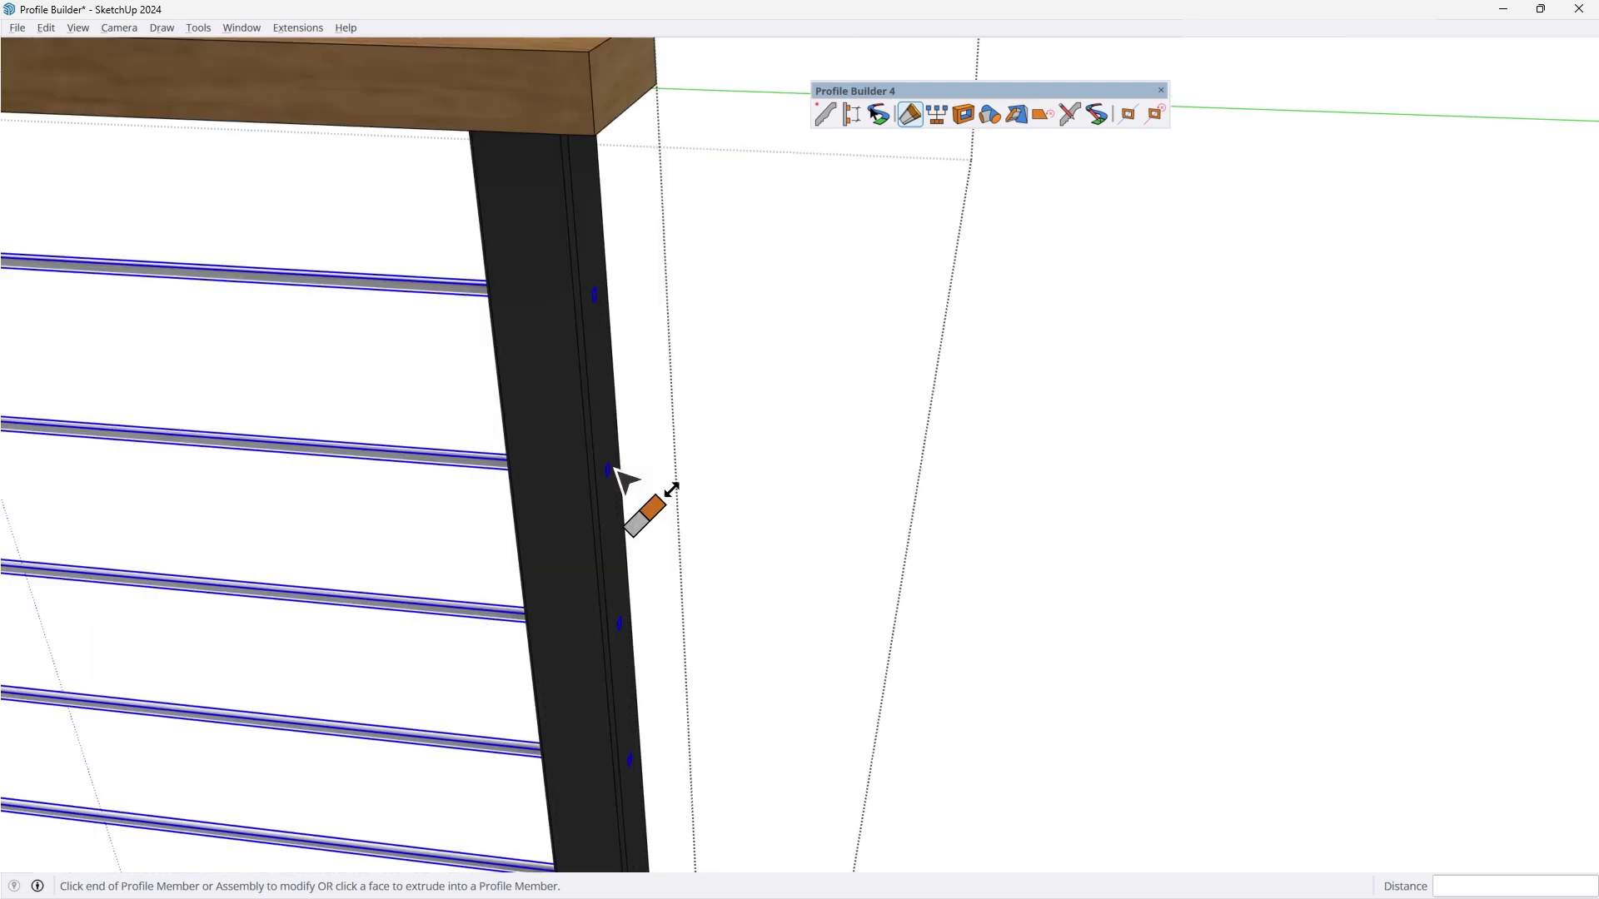
scroll(610, 458, down, 1)
key(space)
click(586, 386)
right_click(585, 386)
click(652, 433)
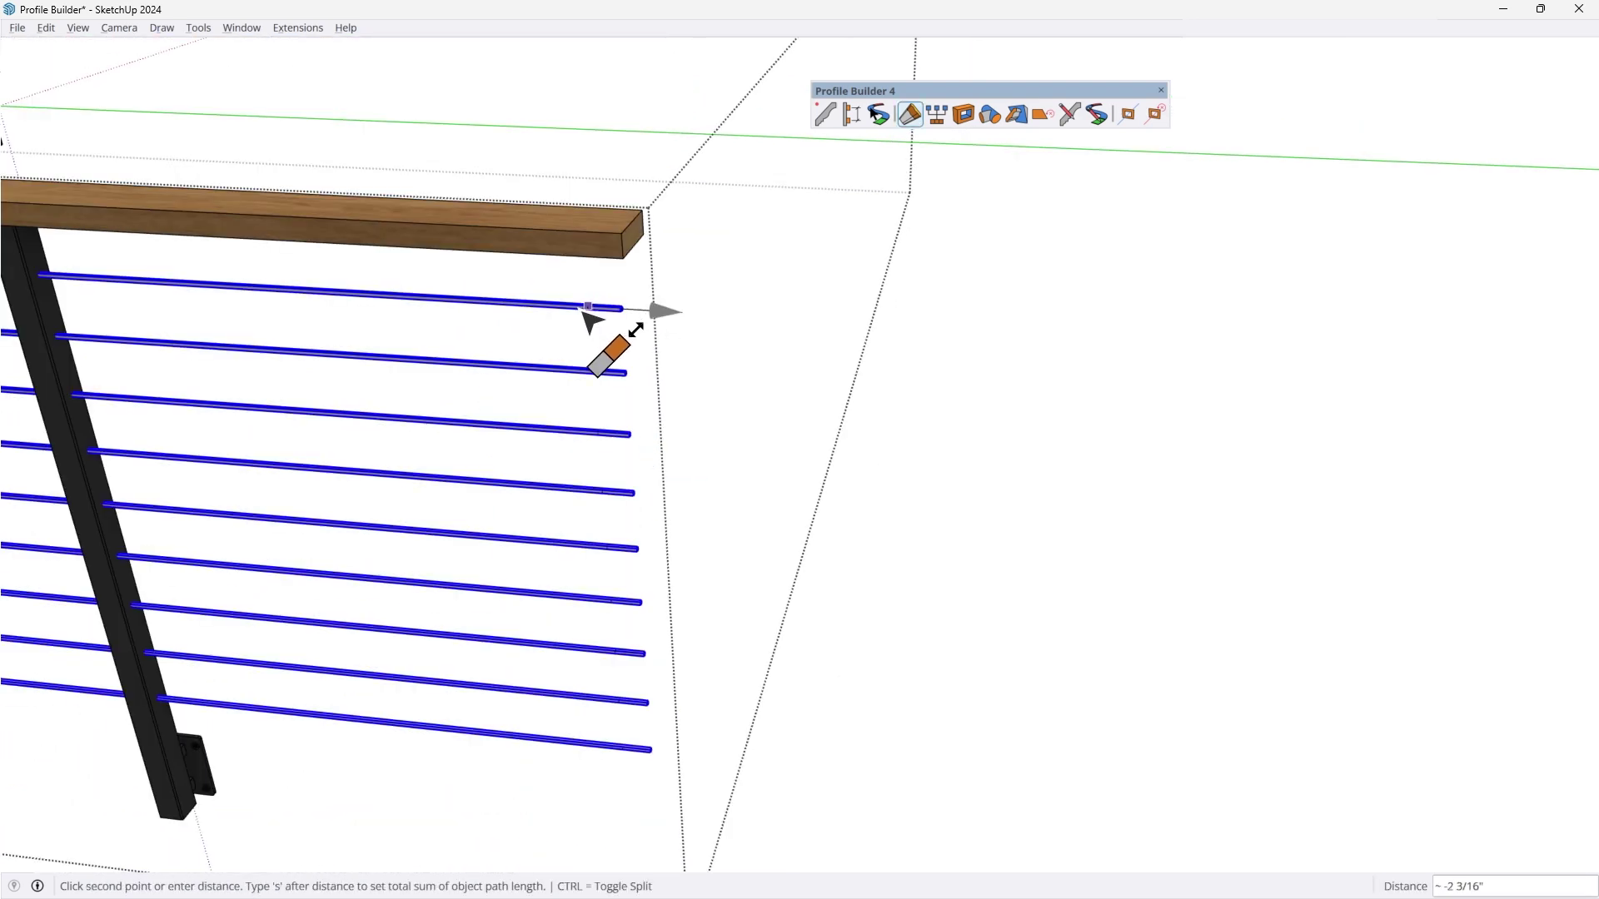
- Shorten the longer run's cables at the outer end and extend them back to the inner face of the end post
click(510, 317)
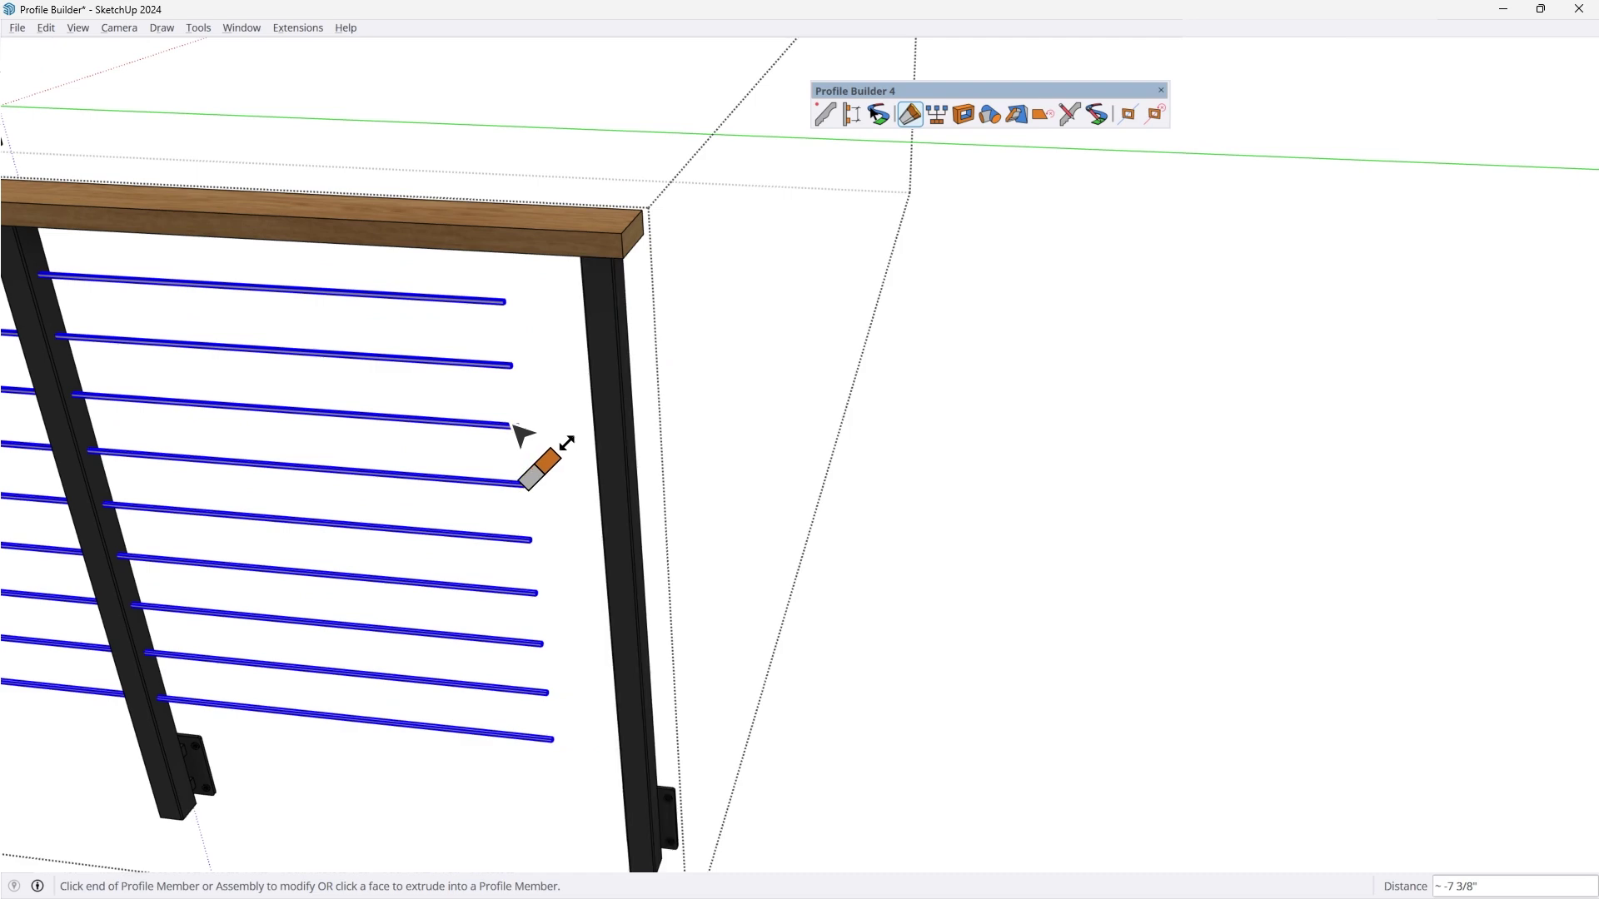
click(510, 304)
scroll(511, 304, up, 3)
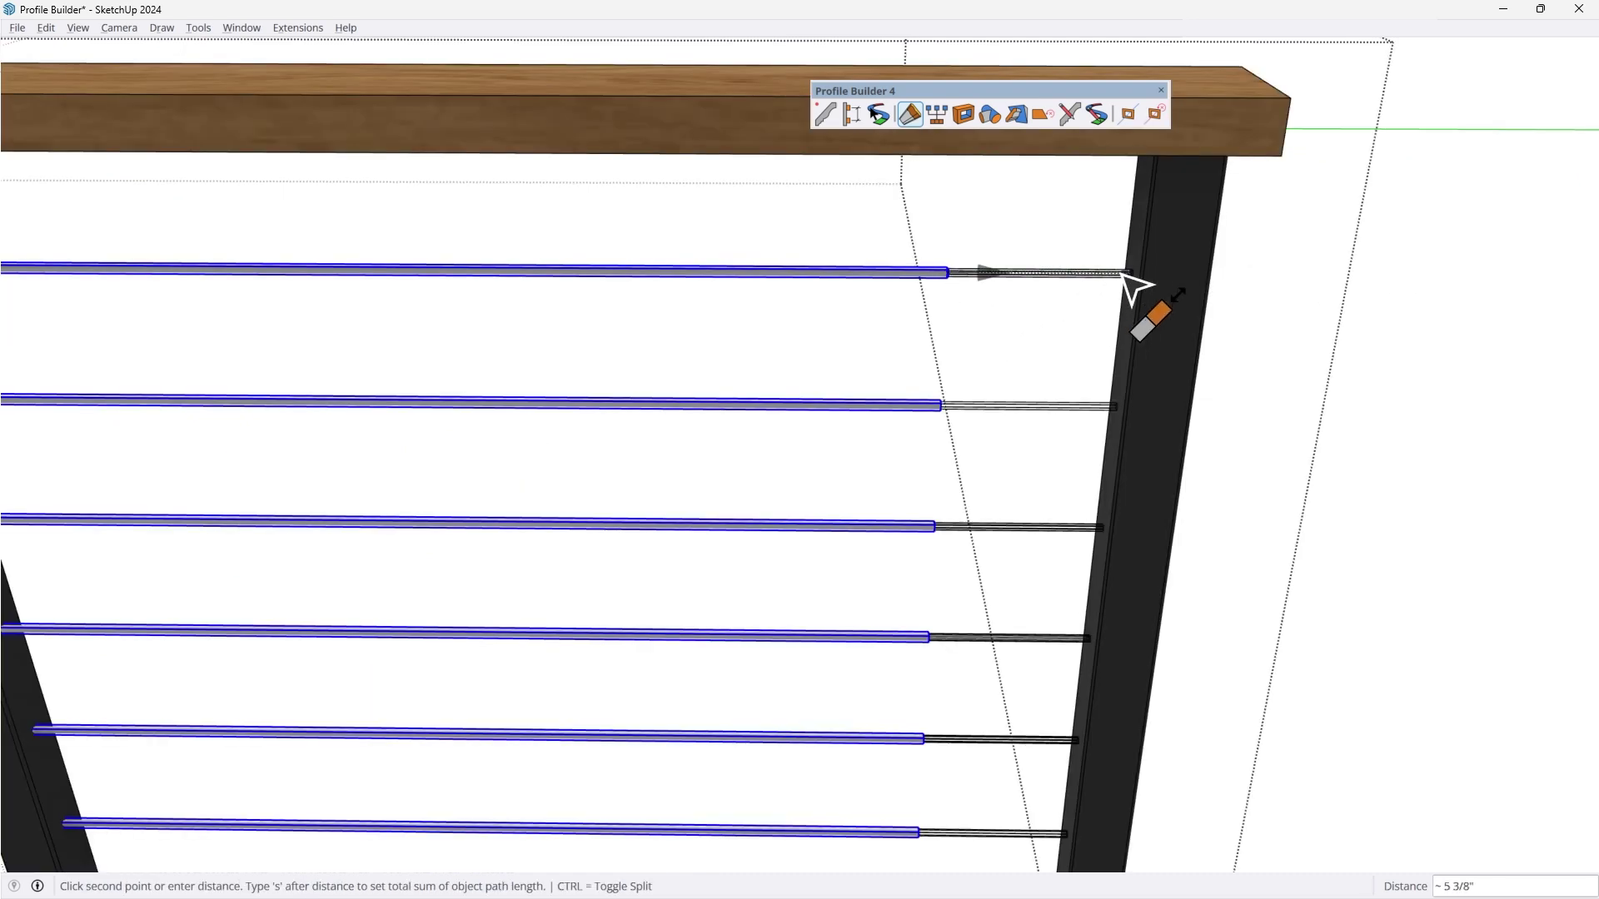
click(1128, 279)
key(space)
scroll(1102, 279, down, 5)
scroll(1091, 276, down, 3)
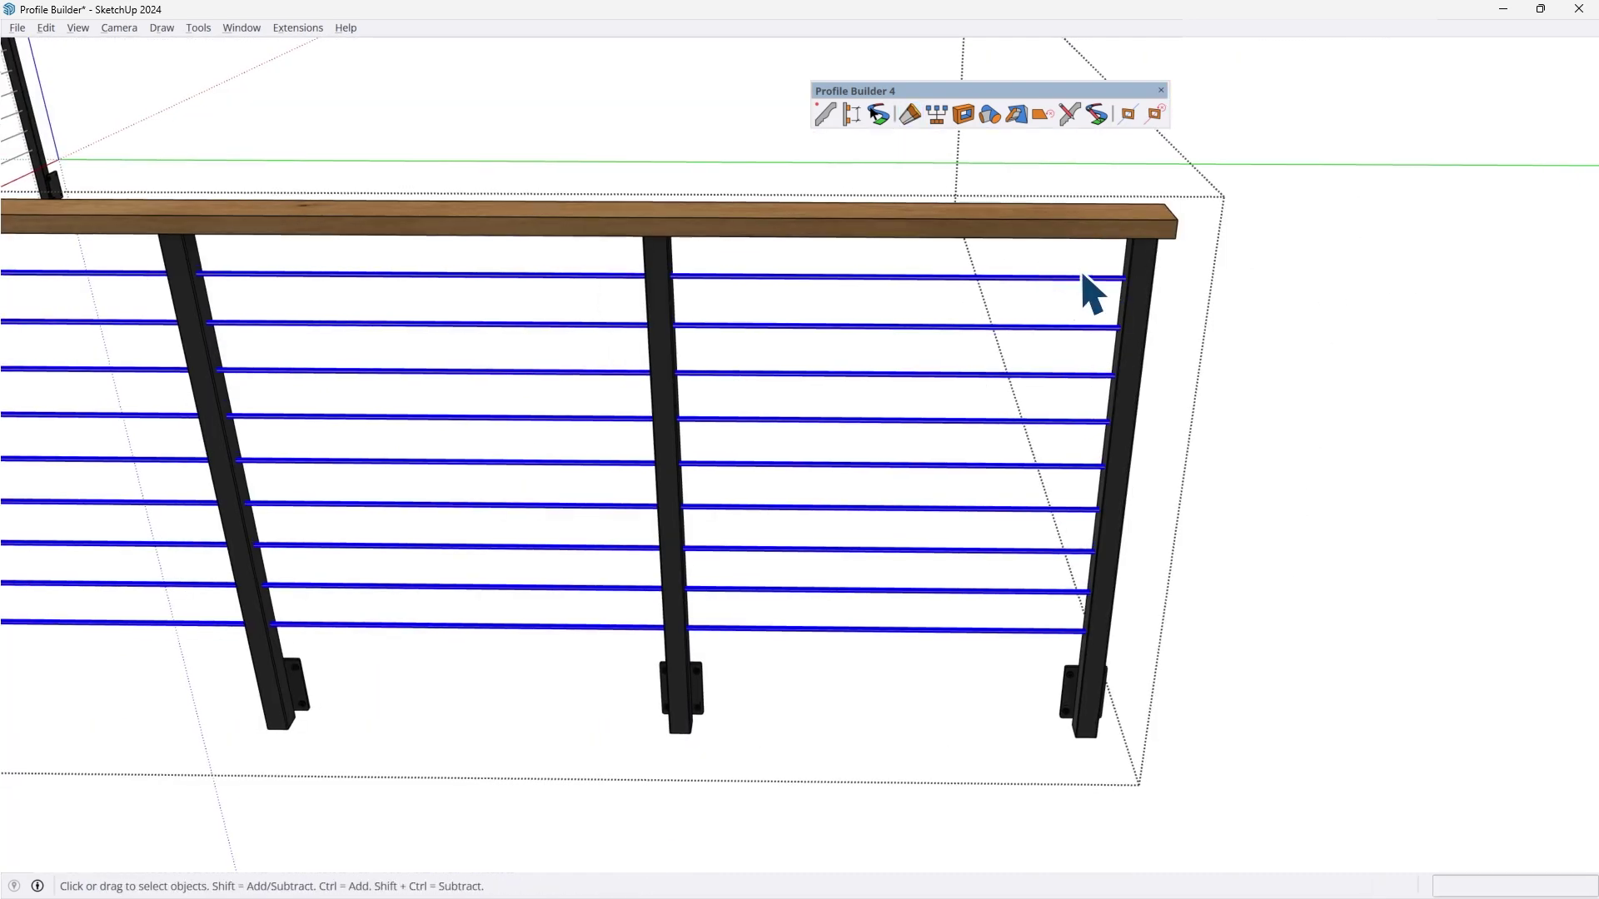
middle_drag(1082, 275, 1068, 271)
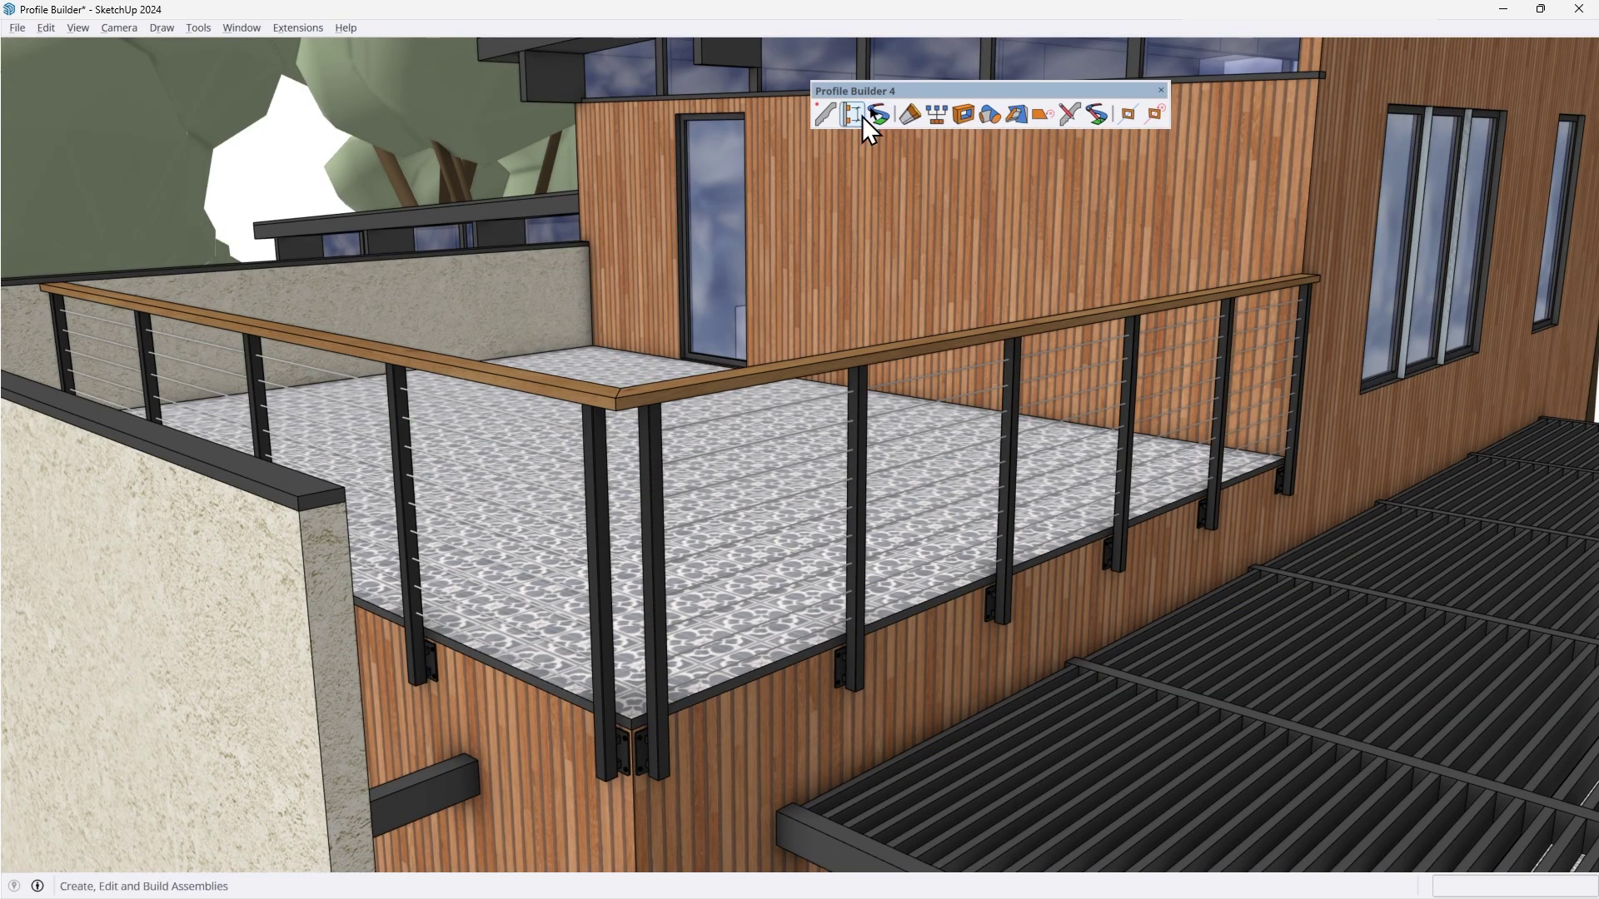
- Open the Assembly Dialog to review the railing assembly's settings, and close it again
click(857, 116)
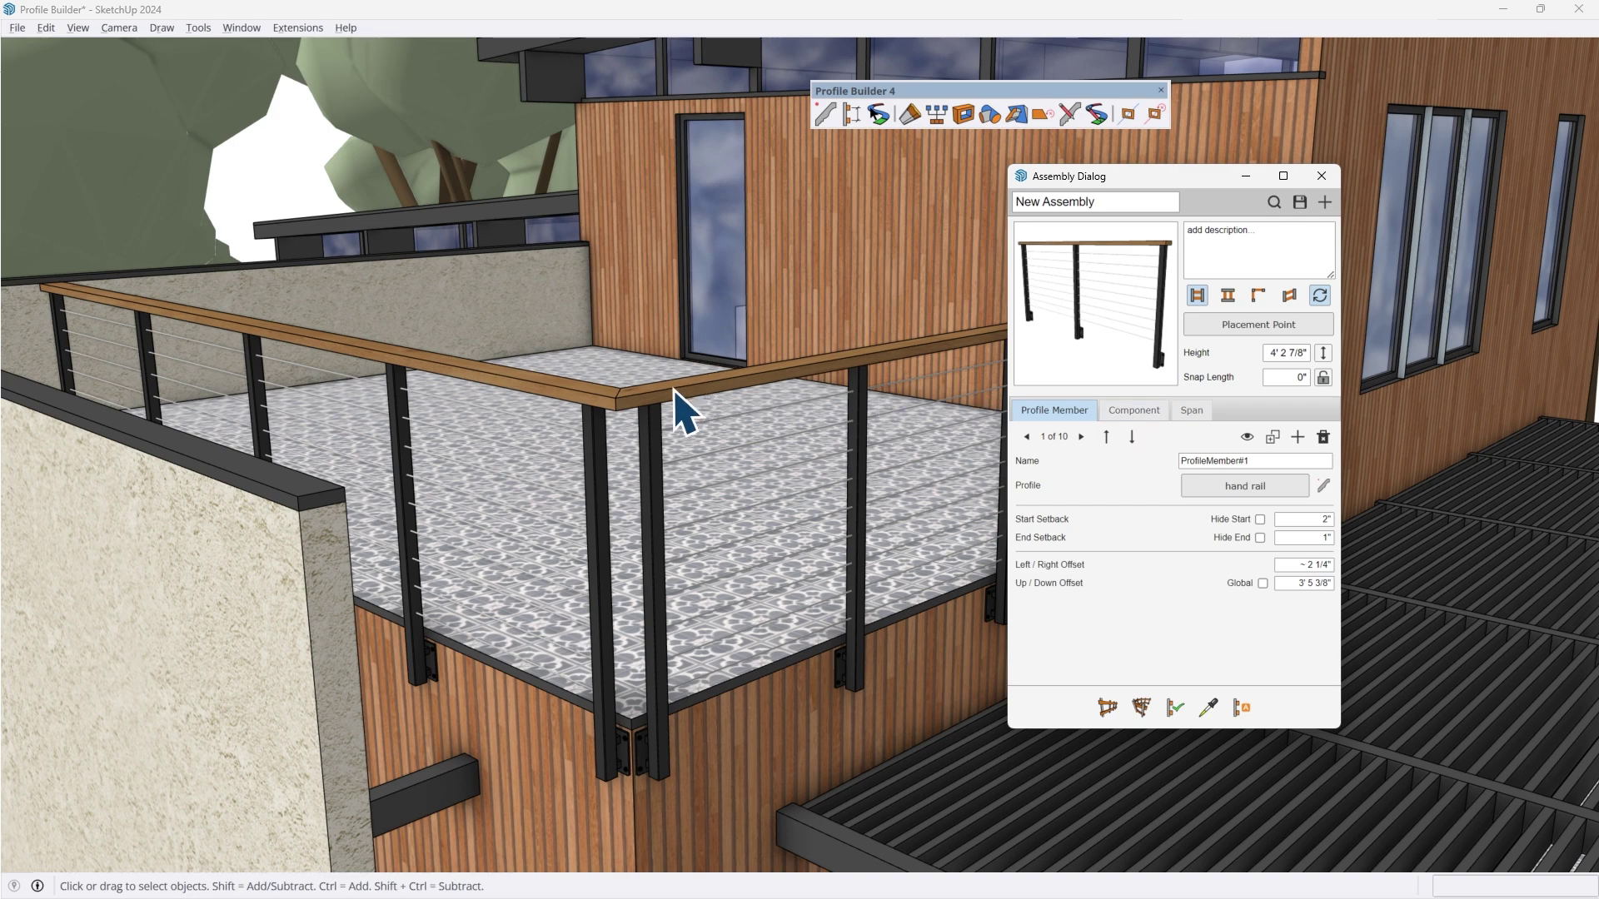
click(1321, 176)
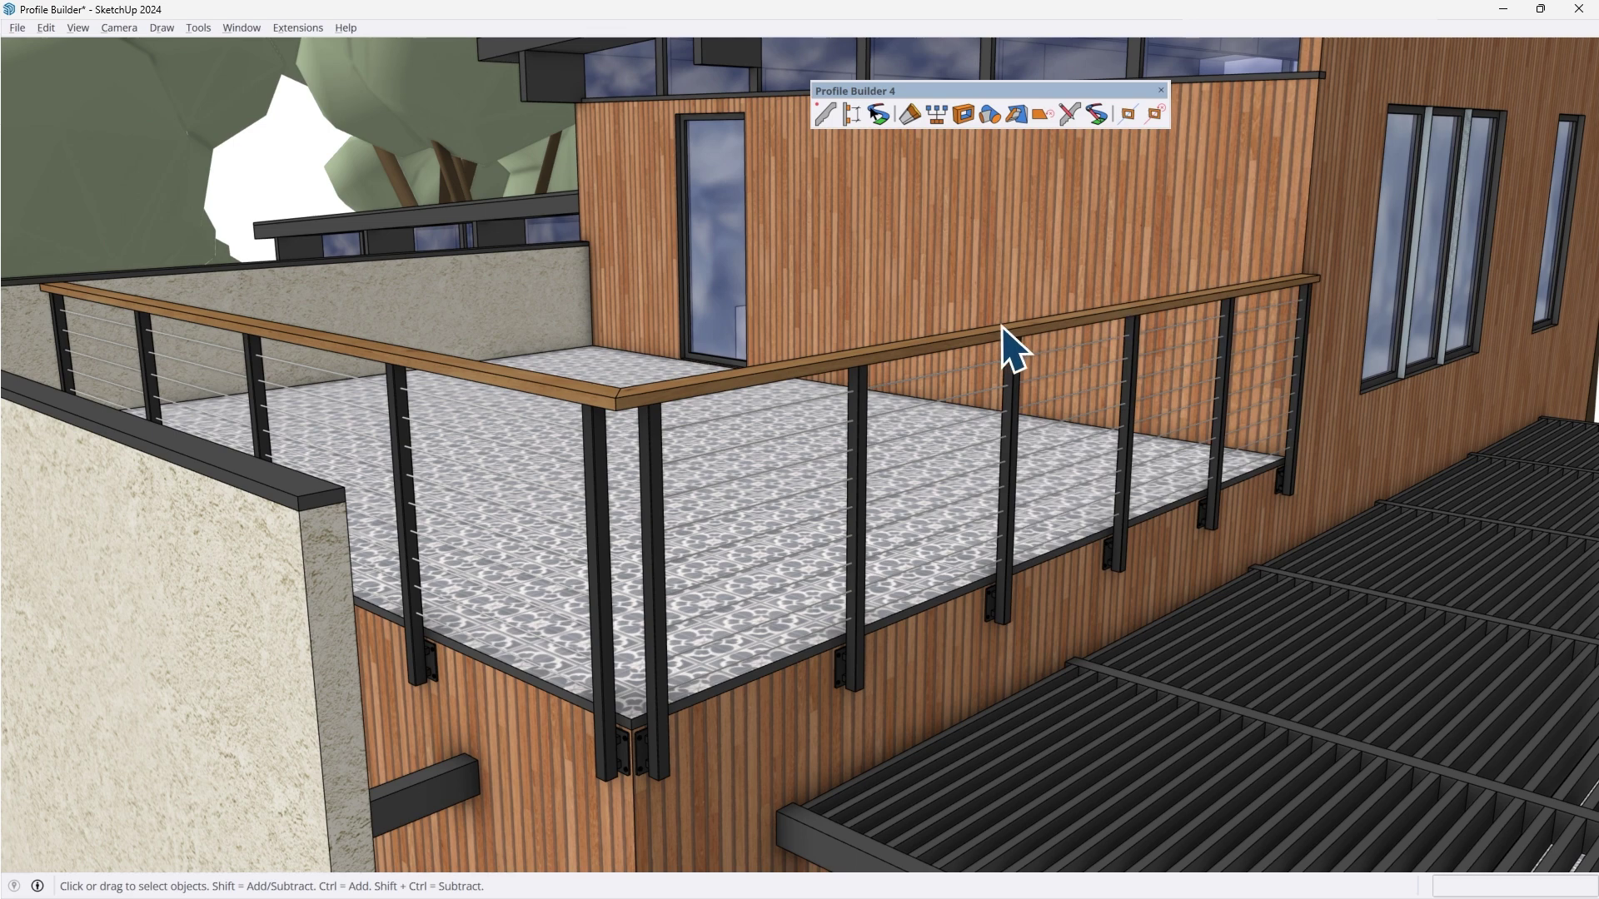